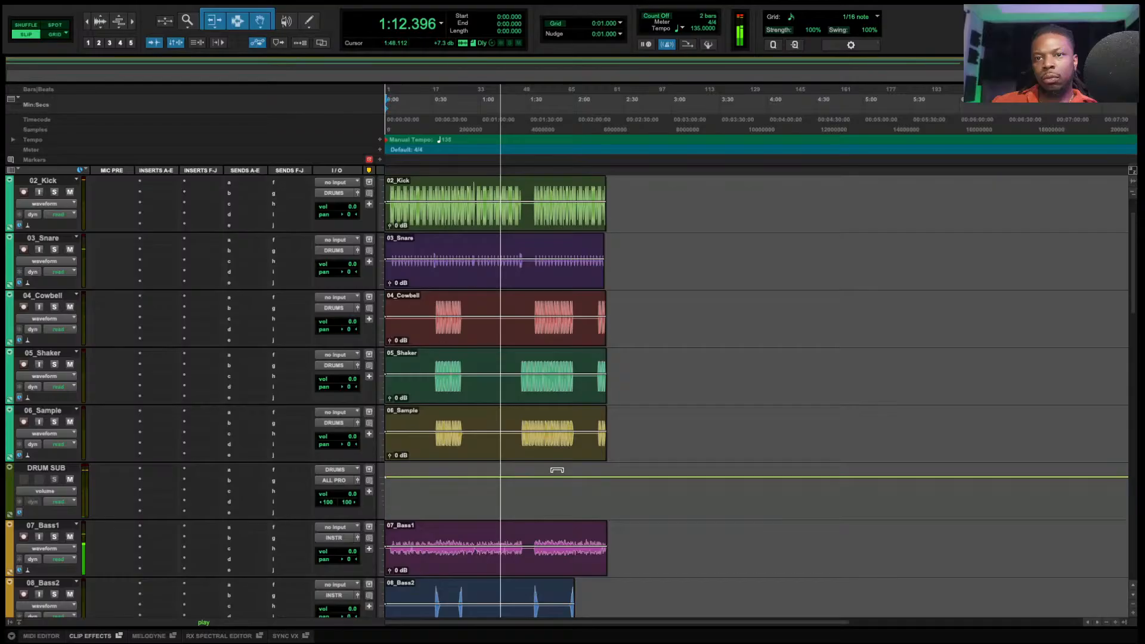
# - Play the unprocessed mix from about the seven-second mark to judge how it sounds
pyautogui.press('space')
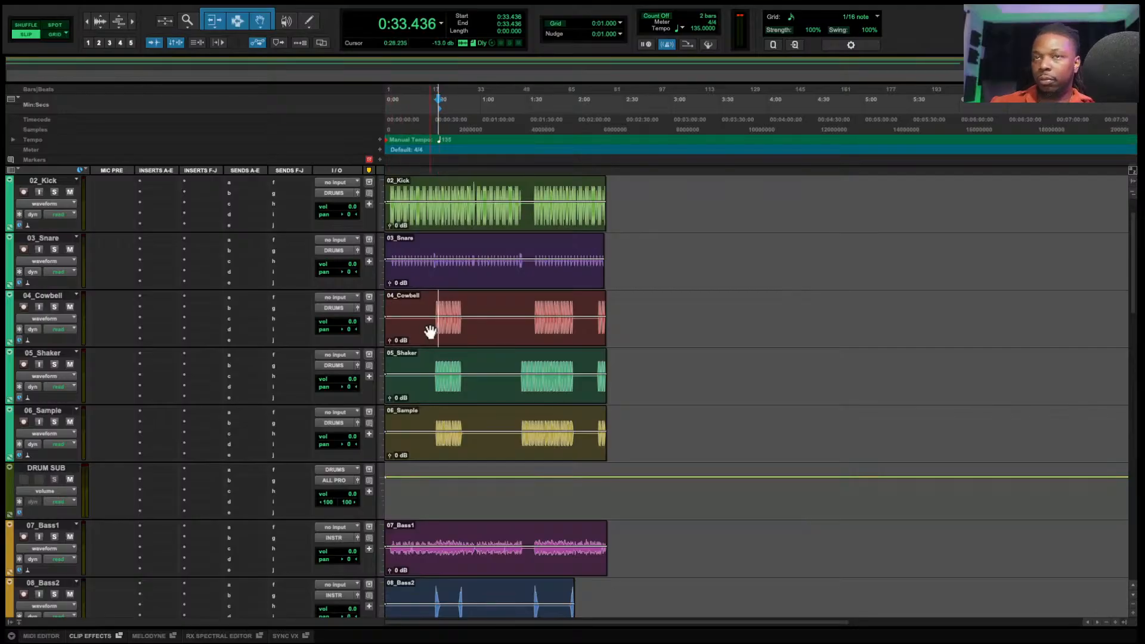
pyautogui.click(395, 308)
pyautogui.press('space')
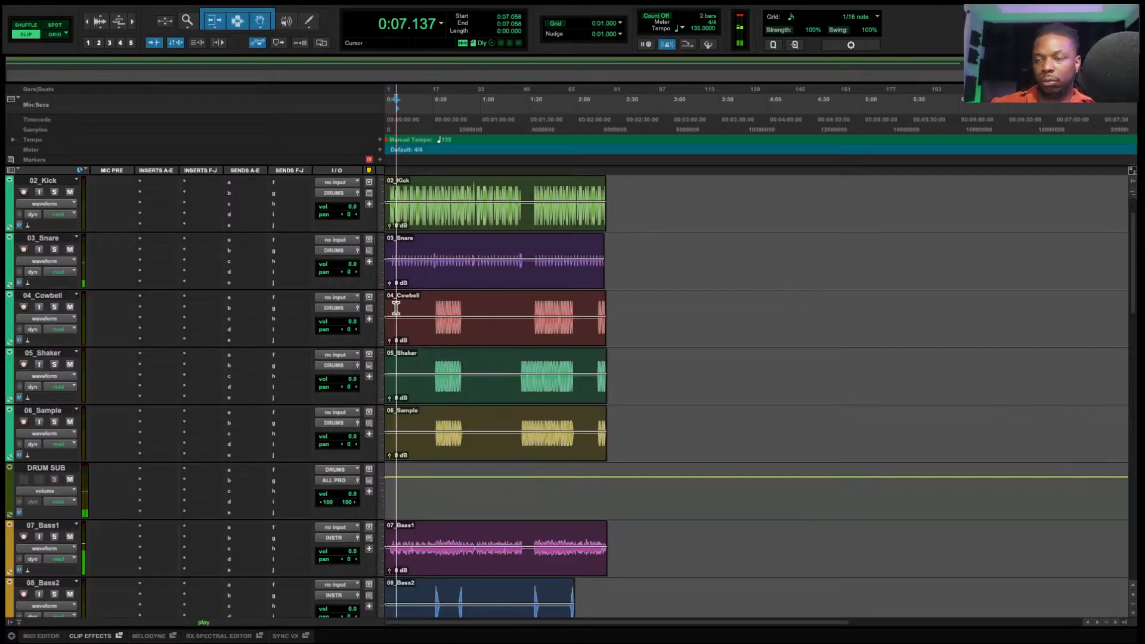
pyautogui.moveTo(737, 627)
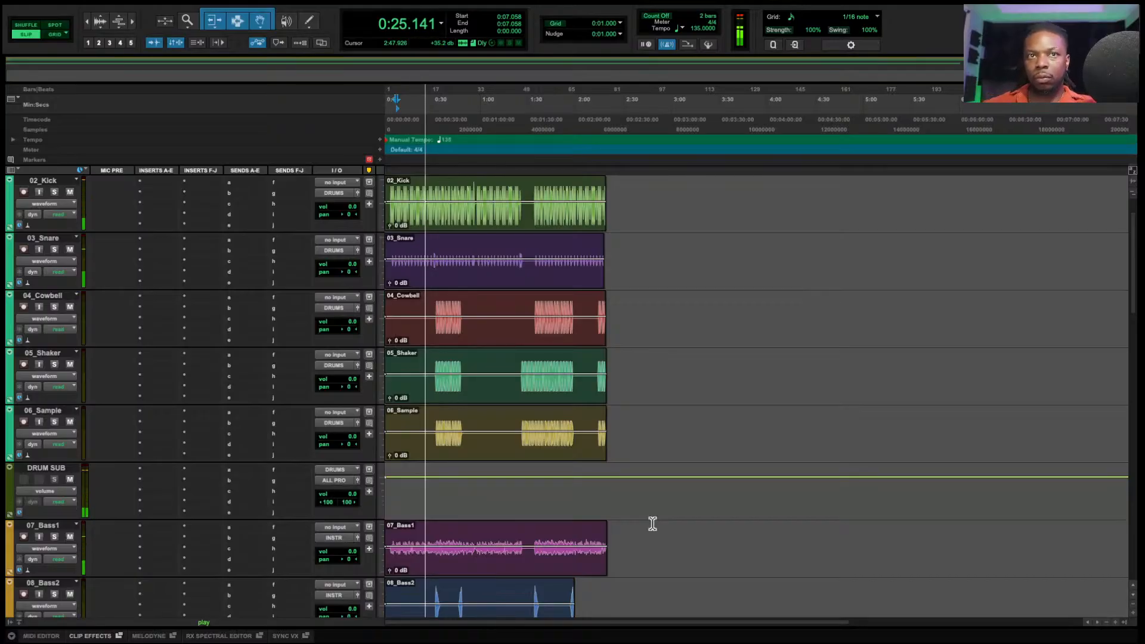
pyautogui.press('space')
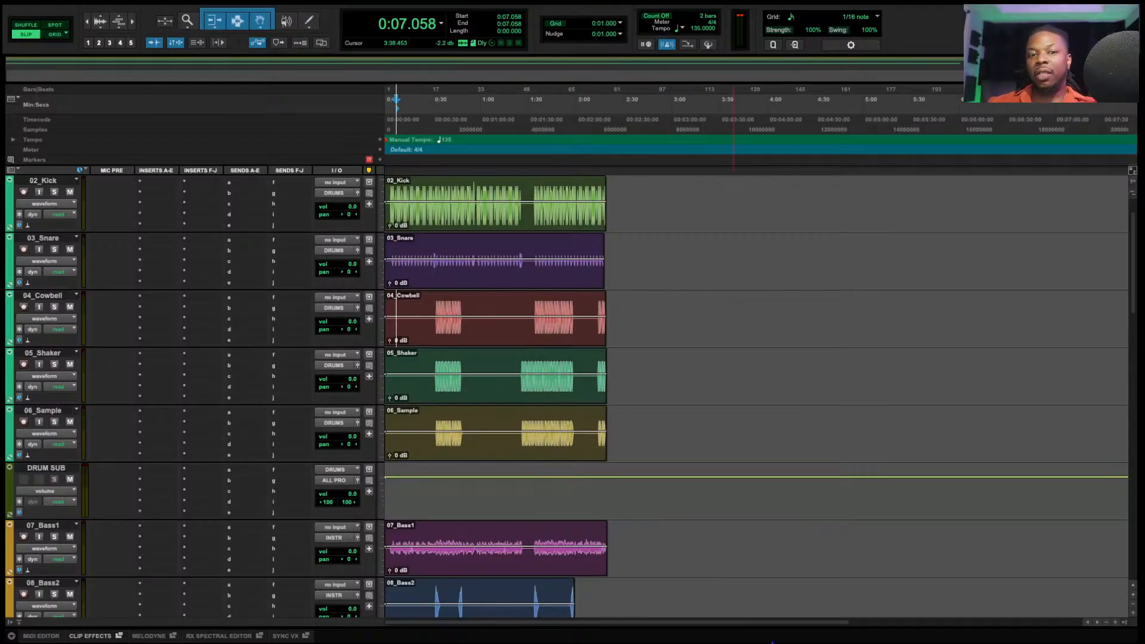
# - Look over all tracks from the drums down to the vocal and effects returns, and play the mix from the start
pyautogui.moveTo(771, 619)
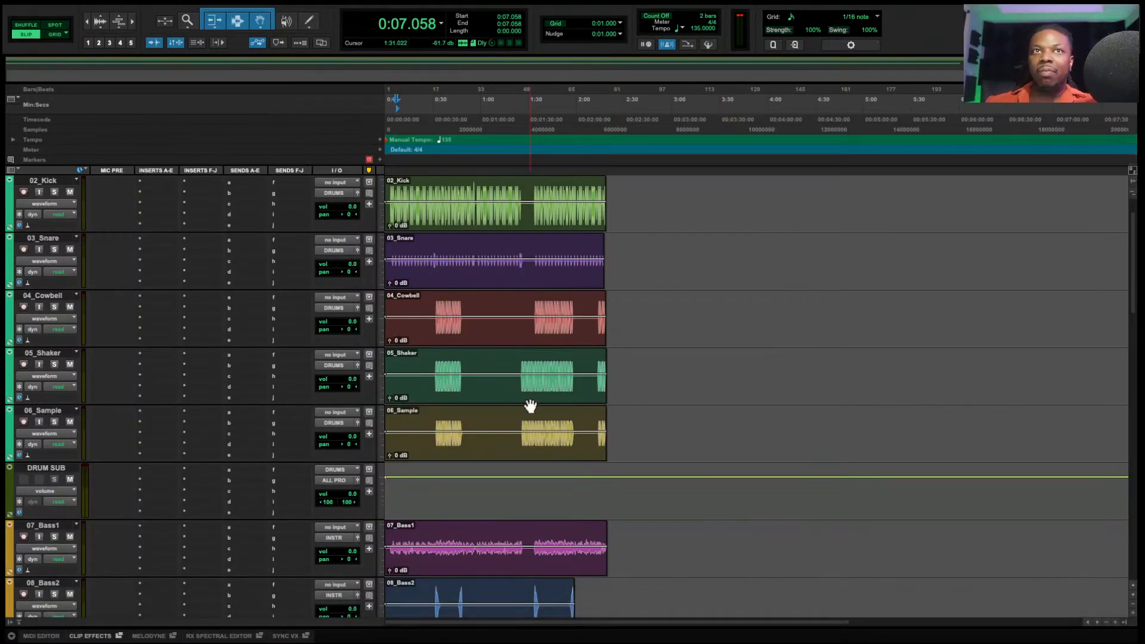
pyautogui.scroll(-10, 468, 534)
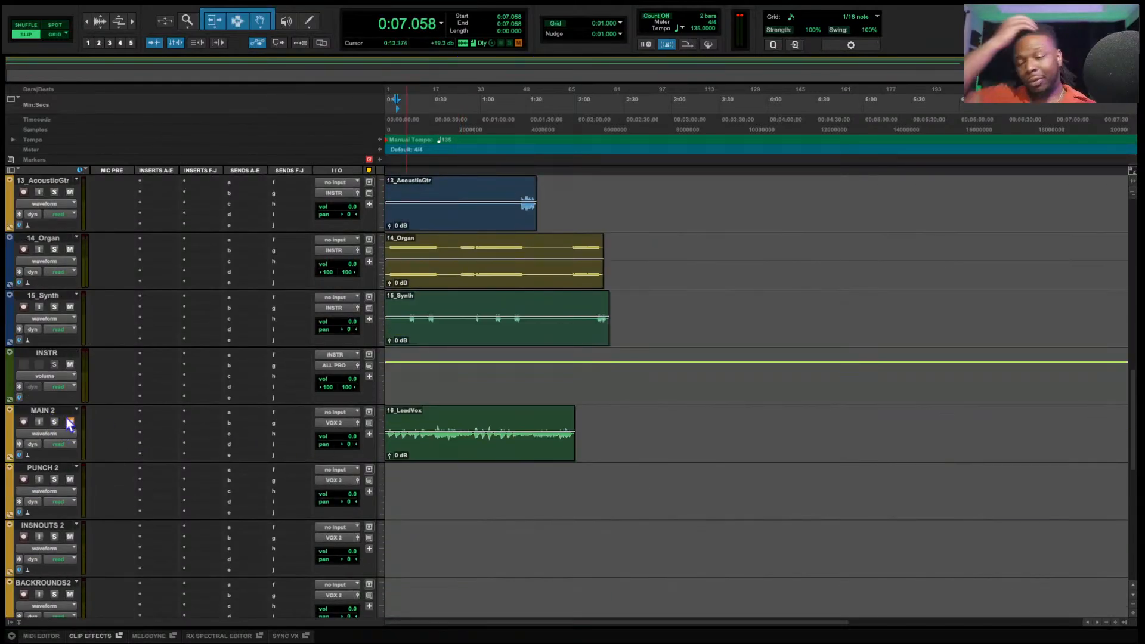
pyautogui.press('Return')
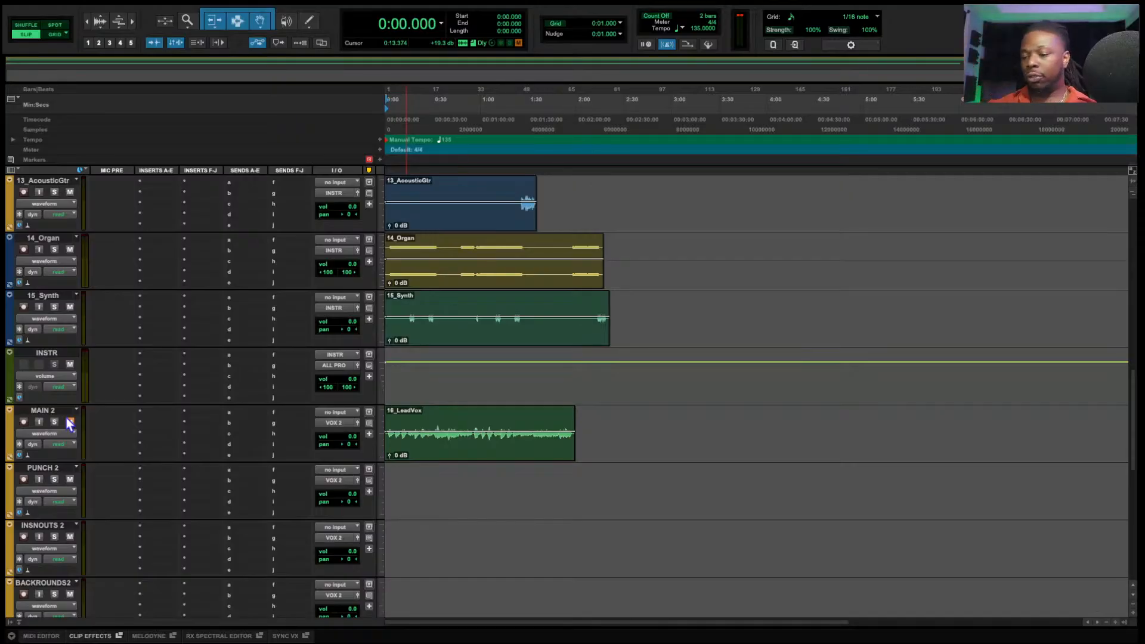
pyautogui.scroll(-4, 664, 332)
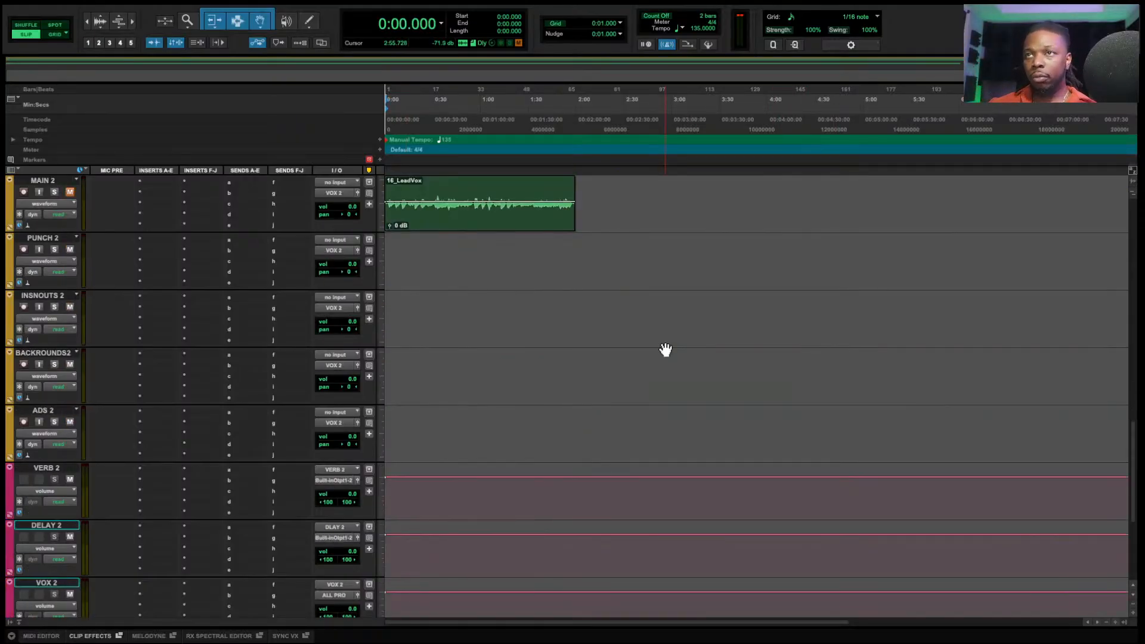
pyautogui.scroll(10, 665, 332)
pyautogui.scroll(7, 666, 350)
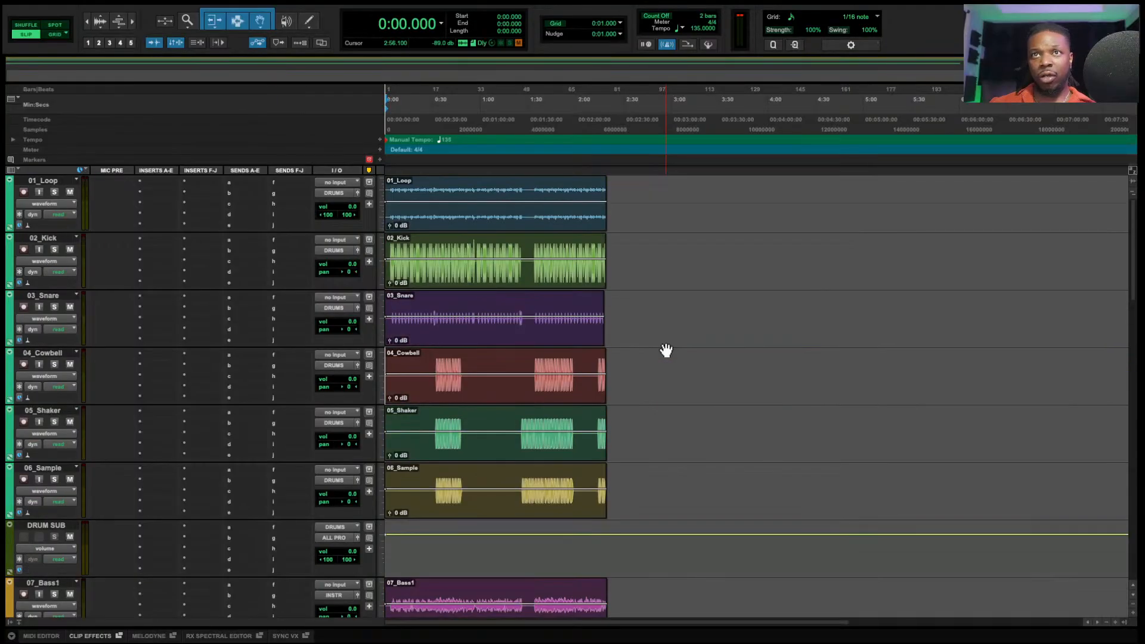
pyautogui.press('space')
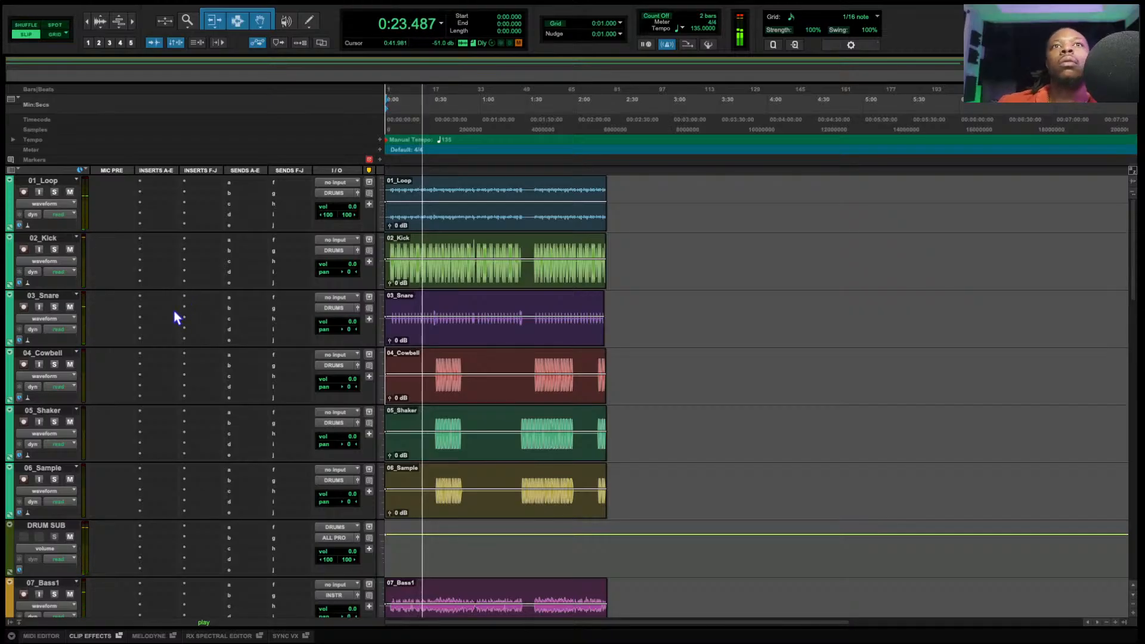
pyautogui.press('space')
# - Insert the PS22 Spread(10) (mono/stereo) plugin on the 02_Kick track and raise its LF Spread to 1.88
pyautogui.click(161, 237)
pyautogui.moveTo(188, 242)
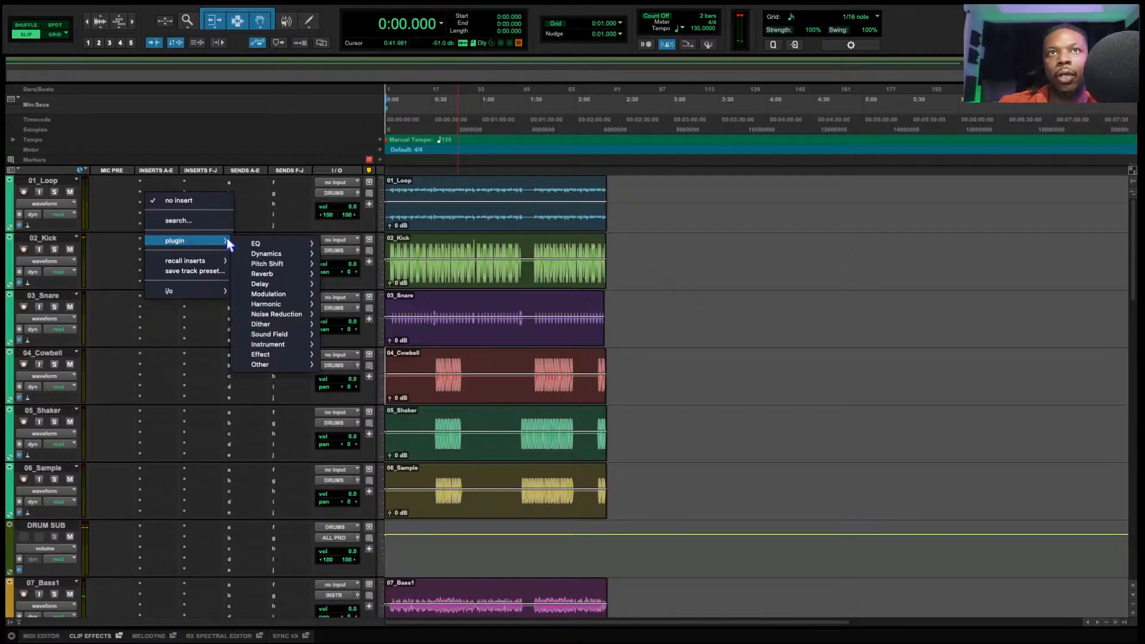
pyautogui.moveTo(293, 335)
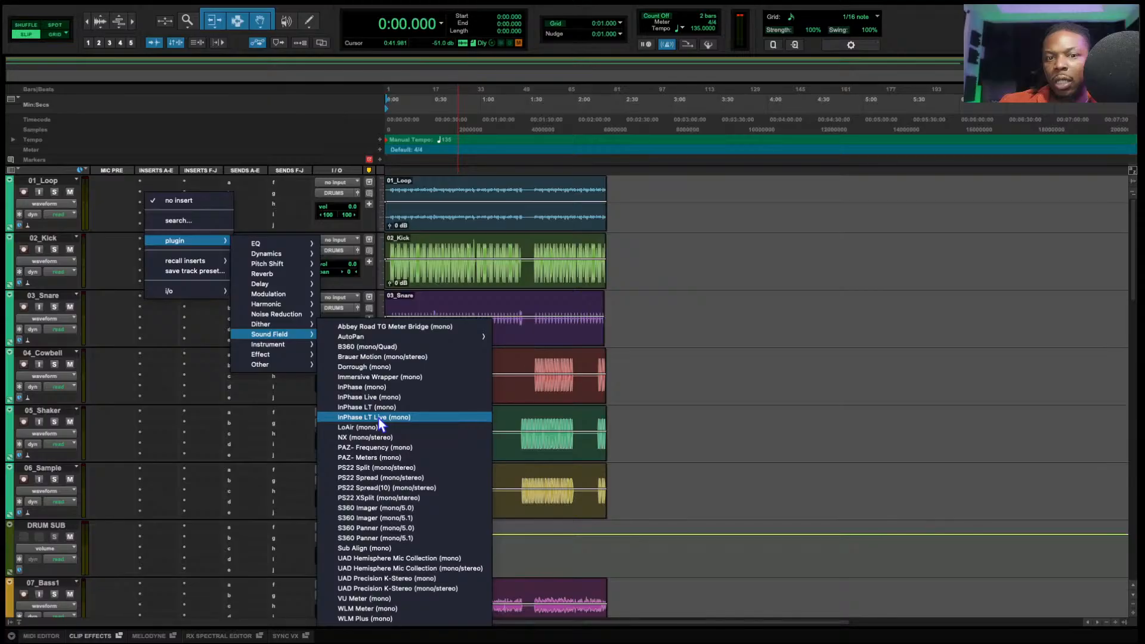
pyautogui.click(371, 489)
pyautogui.moveTo(280, 219); pyautogui.dragTo(280, 200)
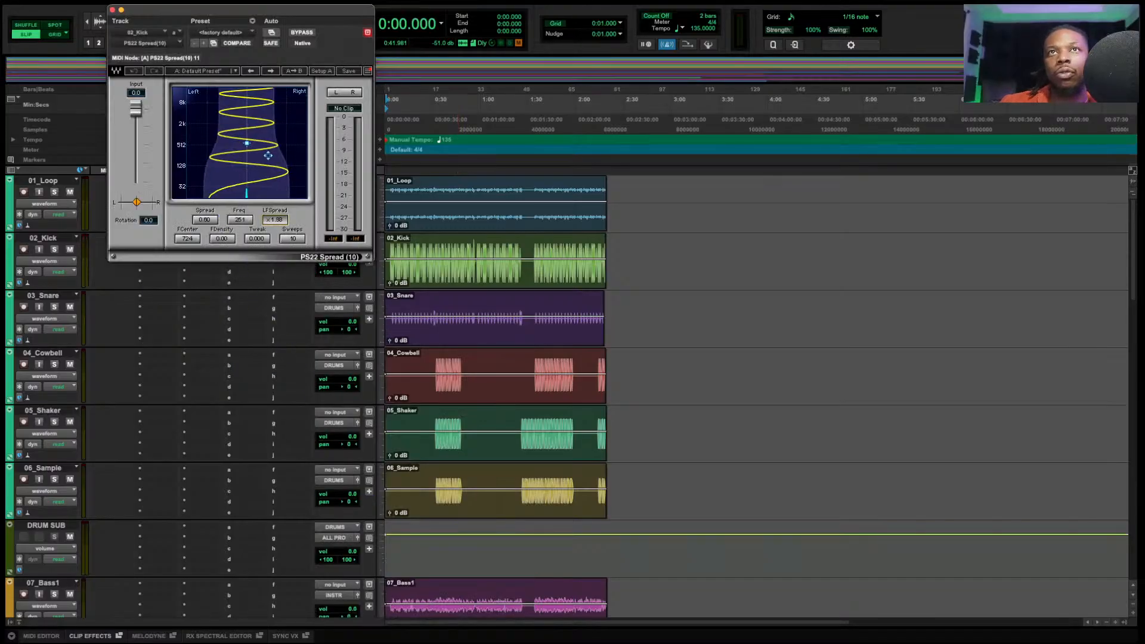
pyautogui.moveTo(240, 8); pyautogui.dragTo(755, 177)
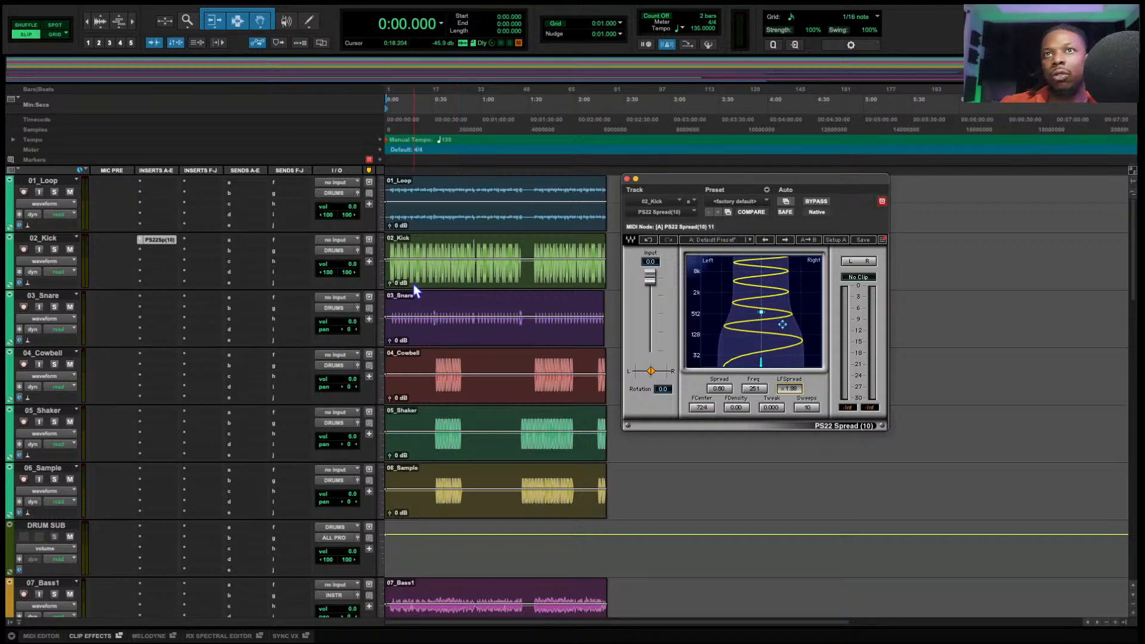
# - Compare the kick with and without the spread effect, both in the full mix and soloed
pyautogui.press('space')
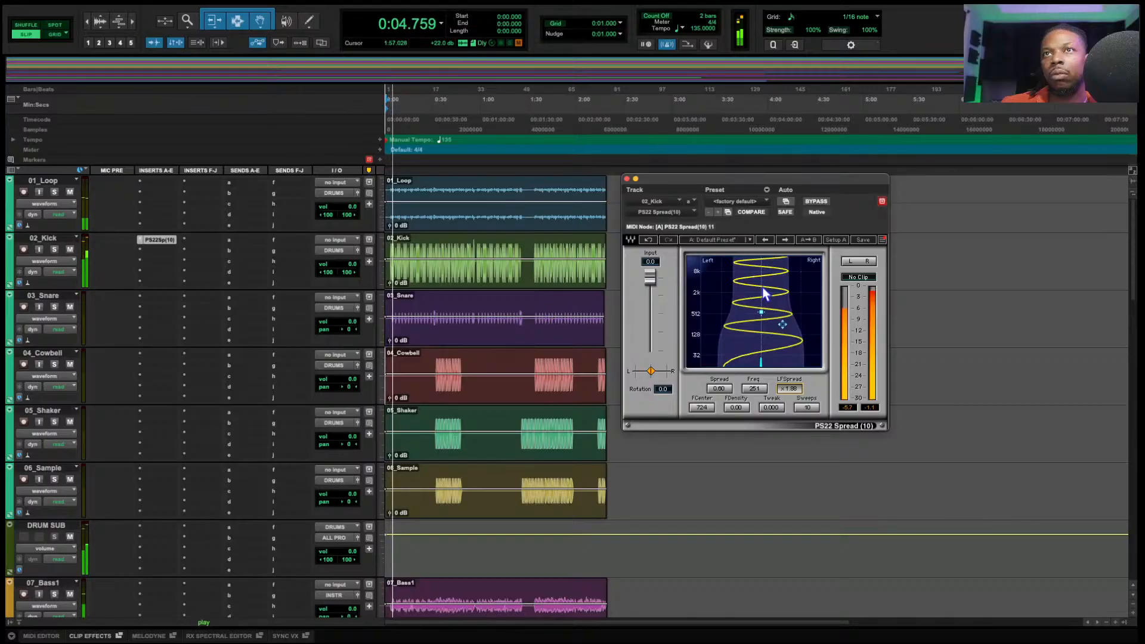
pyautogui.click(816, 202)
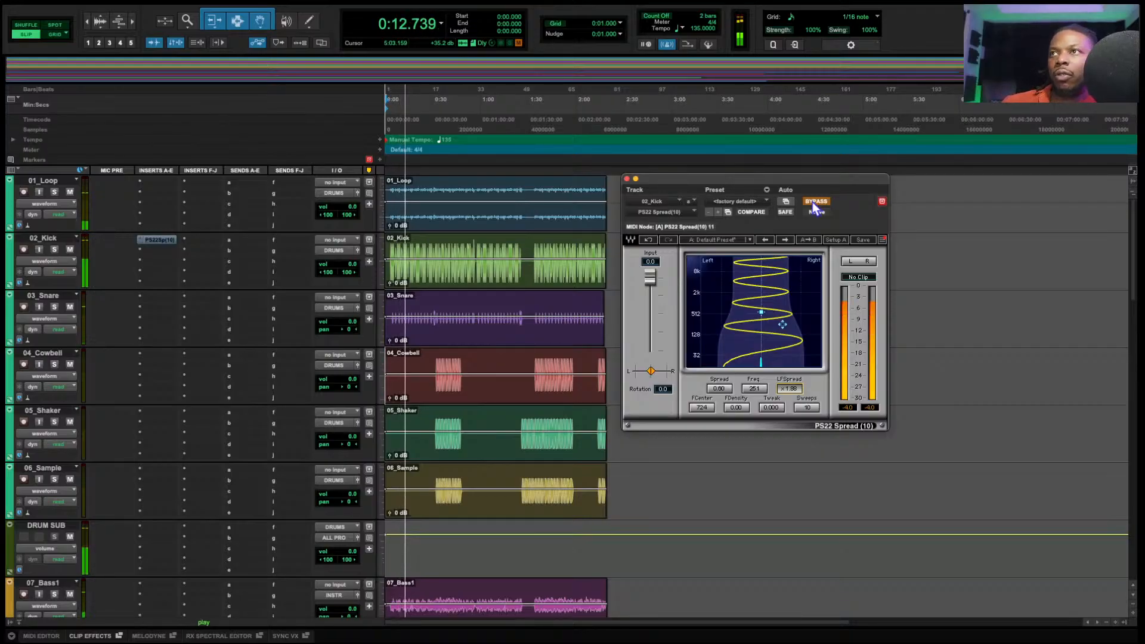
pyautogui.click(815, 204)
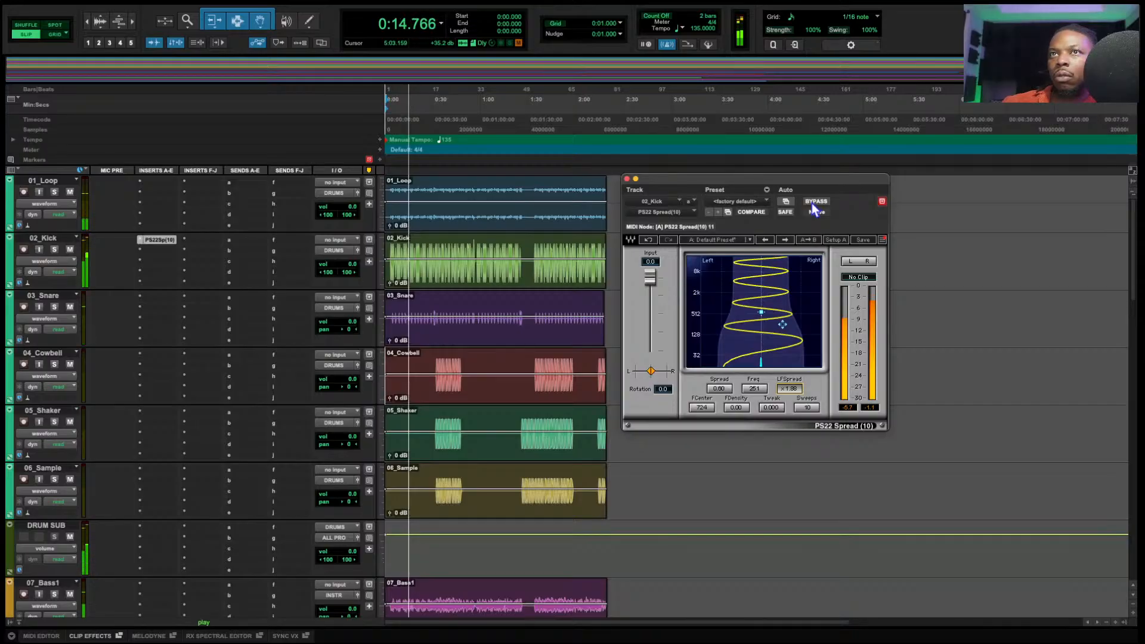
pyautogui.click(54, 250)
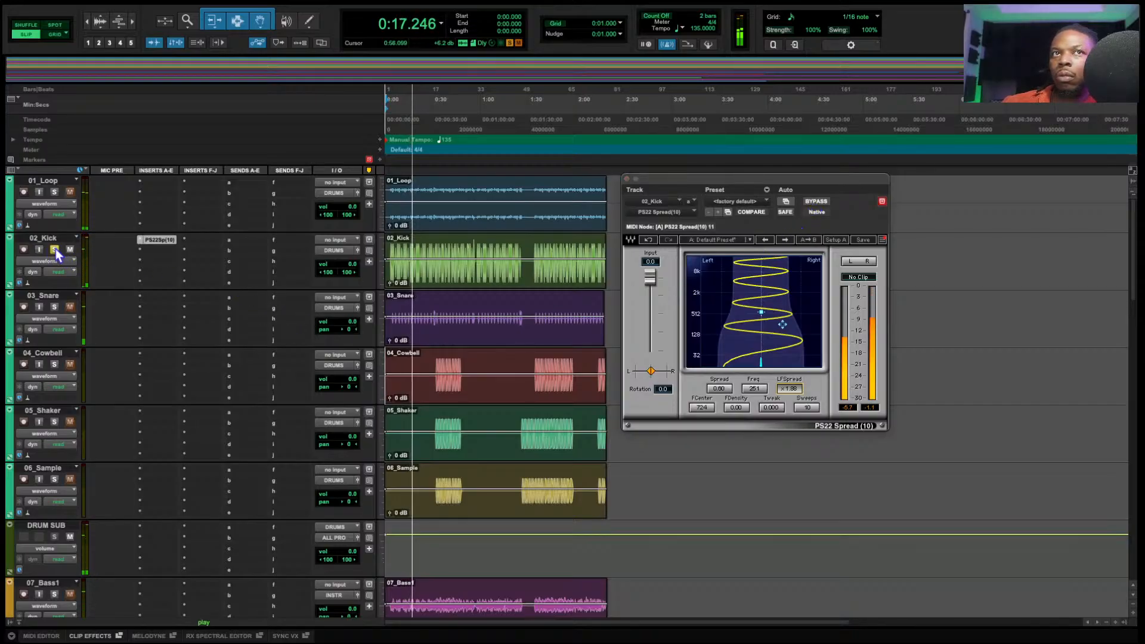
pyautogui.click(823, 204)
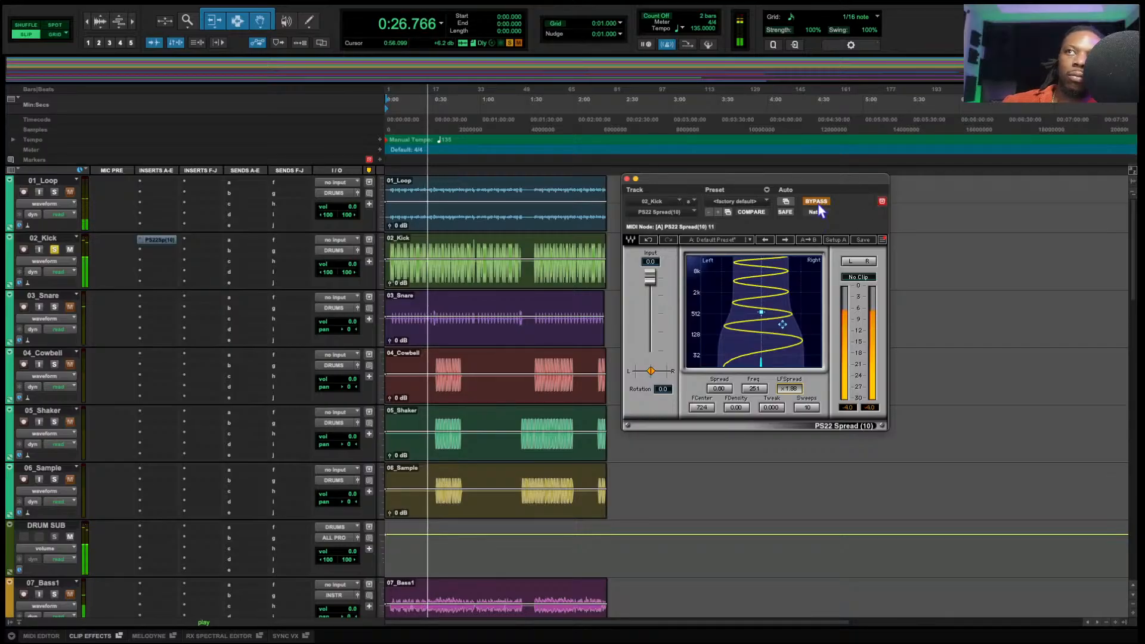
pyautogui.click(821, 205)
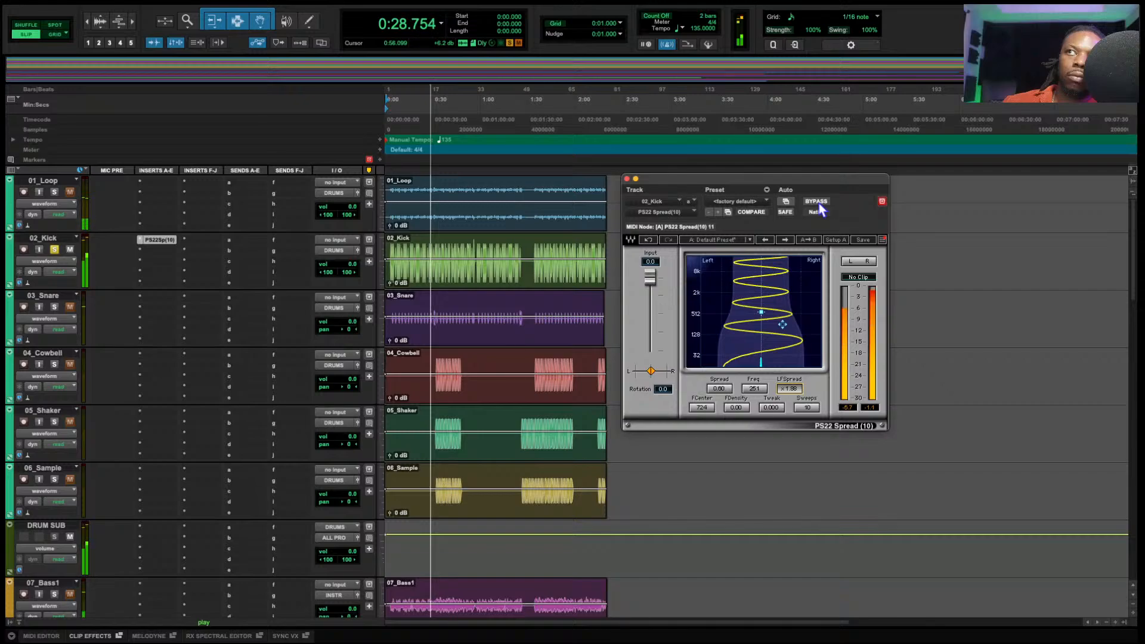
pyautogui.click(626, 178)
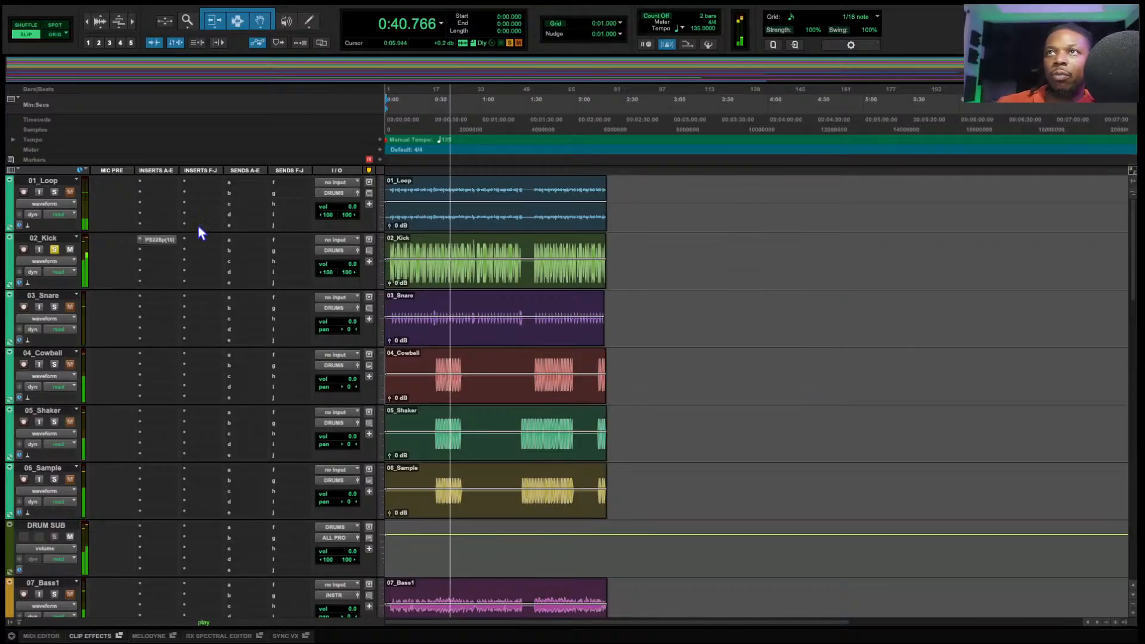
pyautogui.click(55, 250)
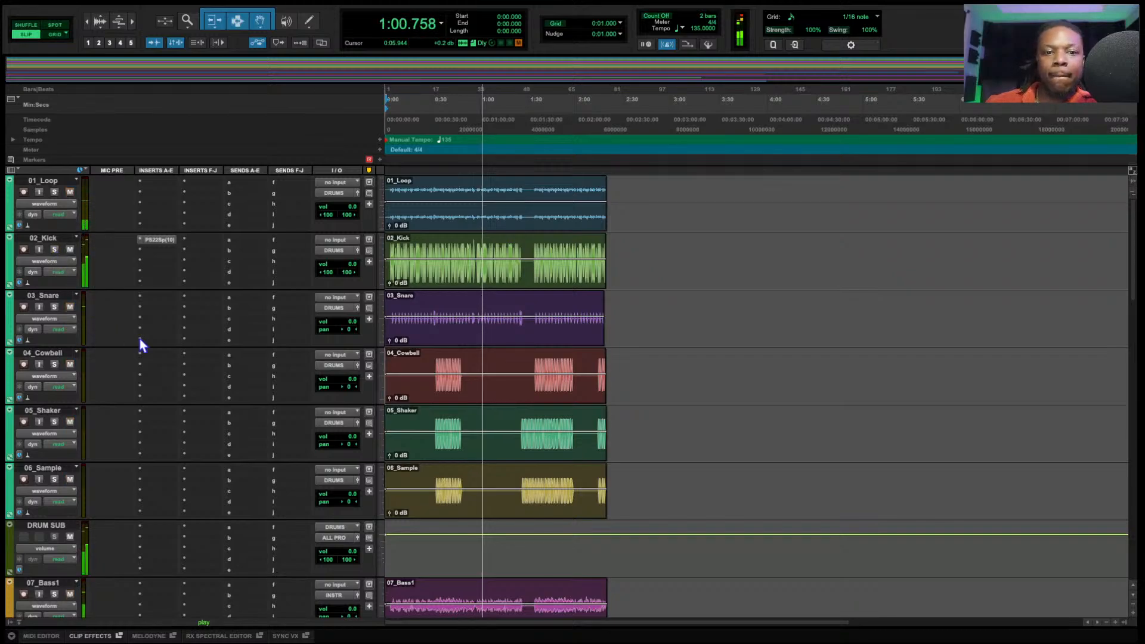
# - Insert the mono H-EQ plugin on the 03_Snare track
pyautogui.click(160, 298)
pyautogui.moveTo(268, 302)
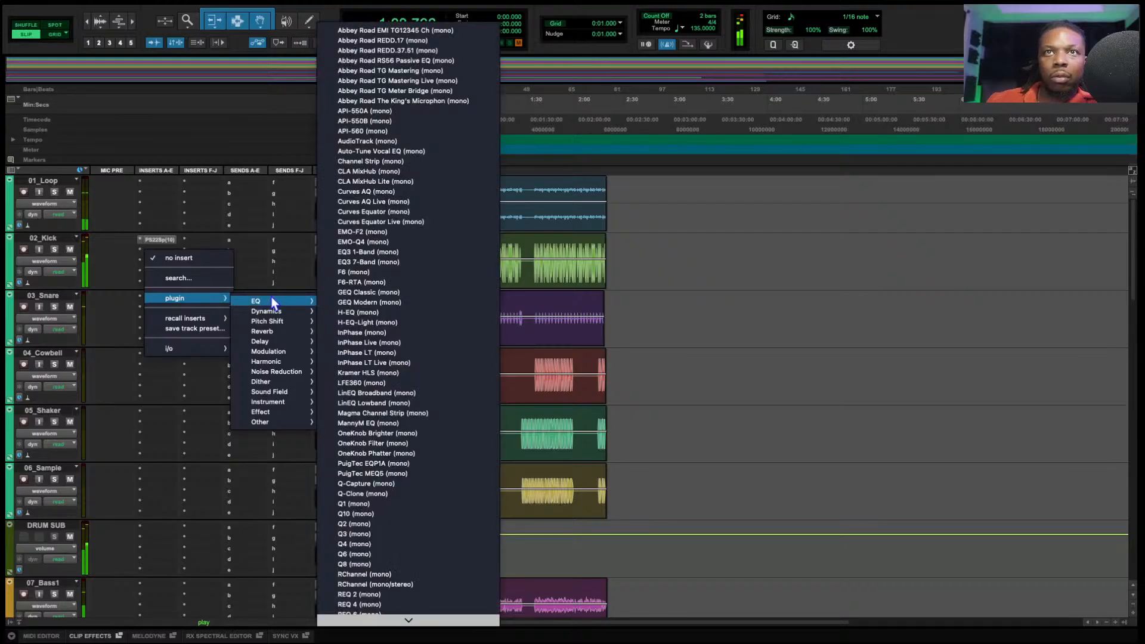
pyautogui.click(382, 313)
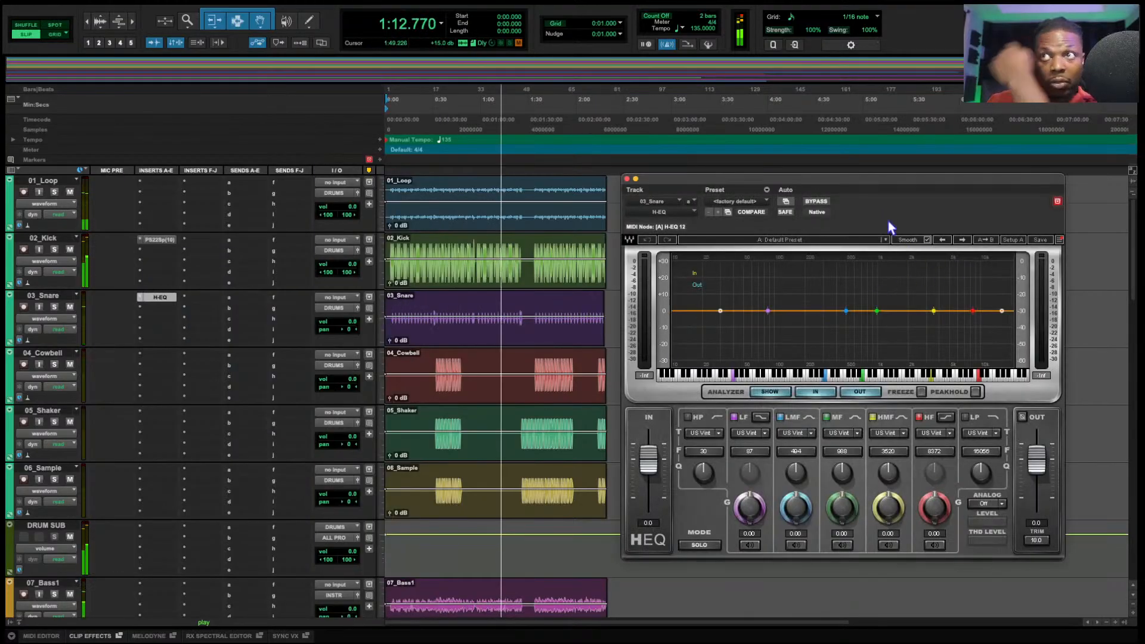
pyautogui.moveTo(846, 182); pyautogui.dragTo(576, 183)
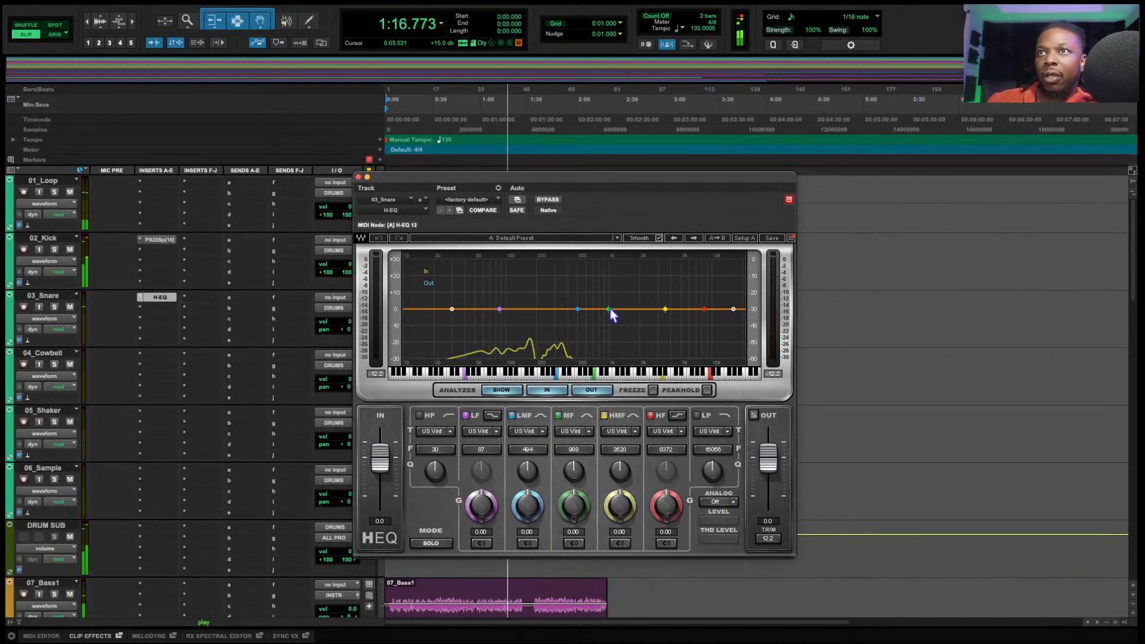
# - Boost the snare's MF band by 7.25 dB at 1960 Hz and cut its LF band by 3 dB at 91 Hz
pyautogui.moveTo(609, 309); pyautogui.dragTo(638, 298)
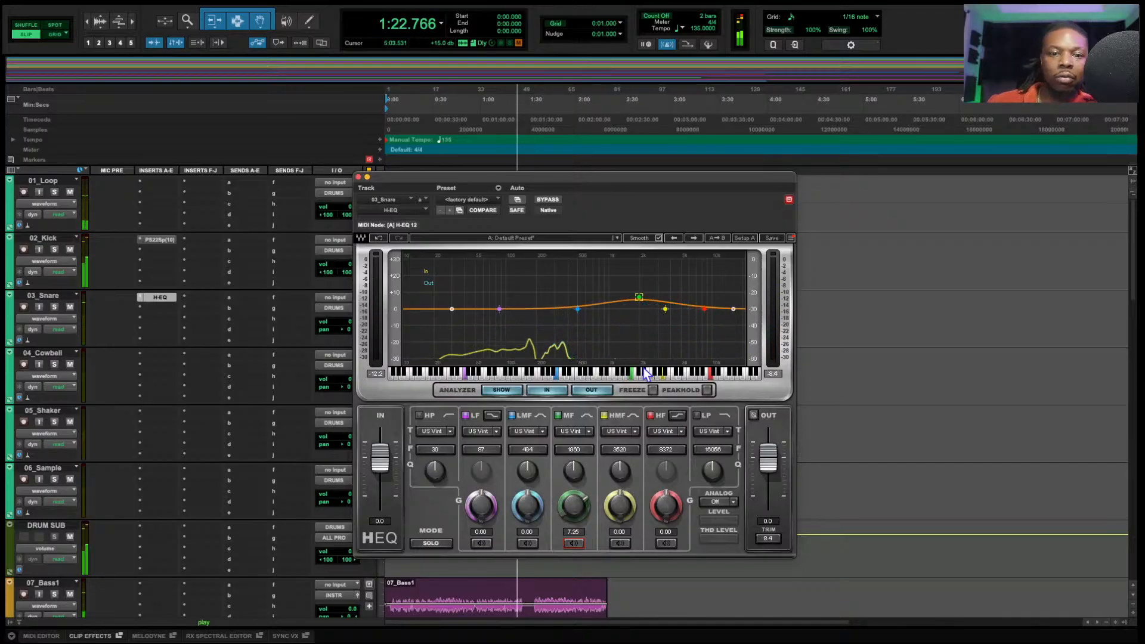
pyautogui.click(499, 309)
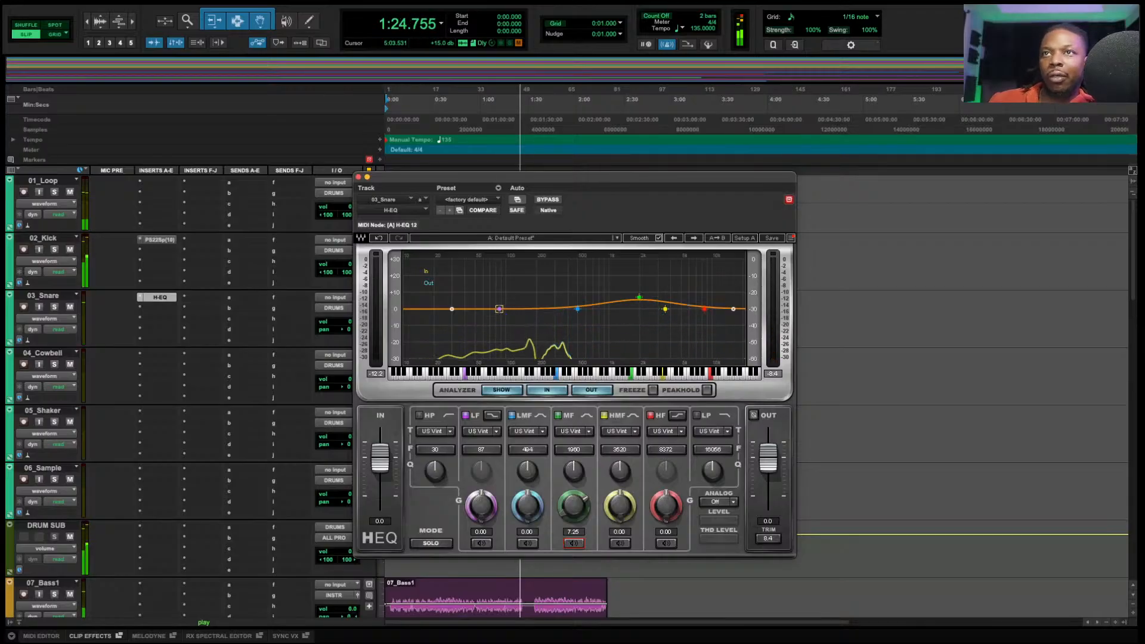
pyautogui.moveTo(499, 309); pyautogui.dragTo(501, 313)
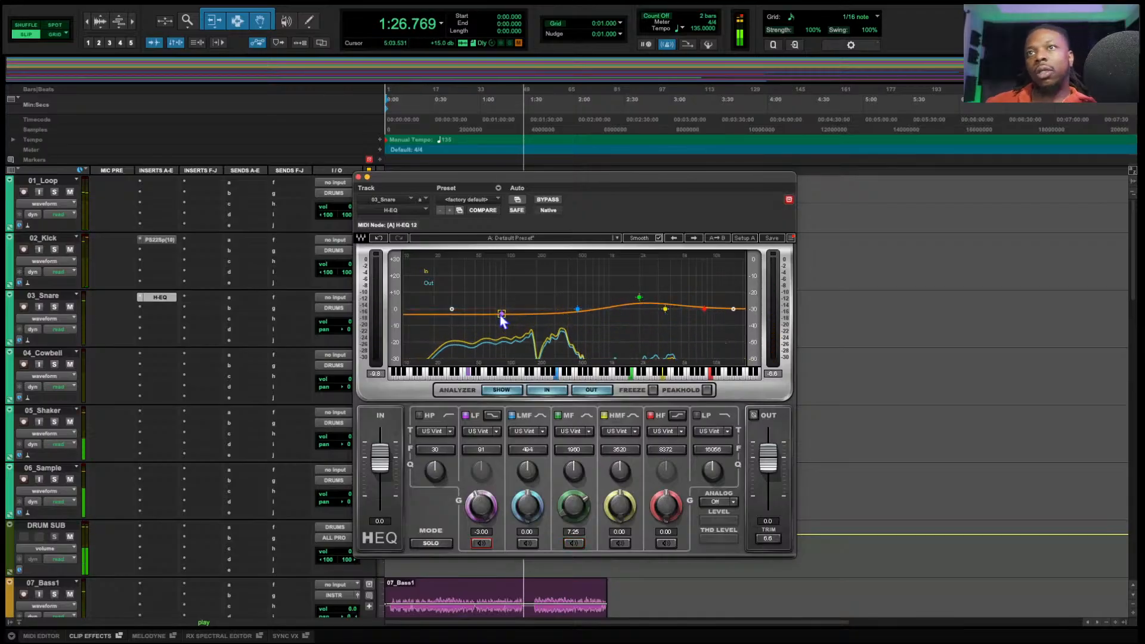
# - Play the mix from about the 35-second mark to hear the equalized snare
pyautogui.moveTo(504, 222); pyautogui.dragTo(742, 212)
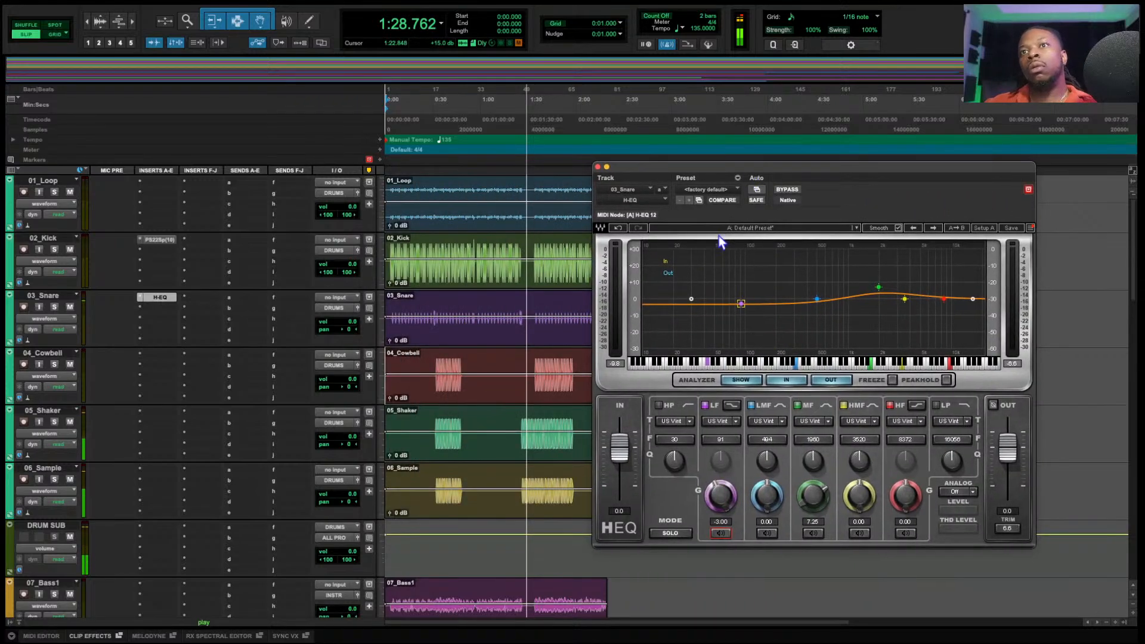
pyautogui.press('space')
pyautogui.click(442, 302)
pyautogui.press('space')
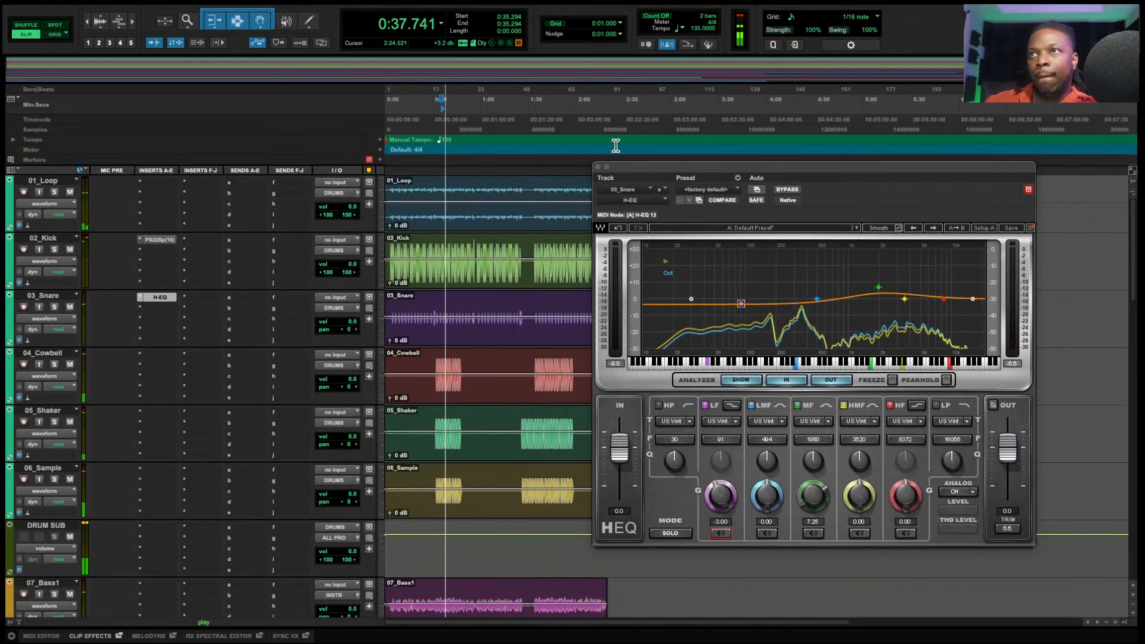
pyautogui.moveTo(625, 162); pyautogui.dragTo(561, 163)
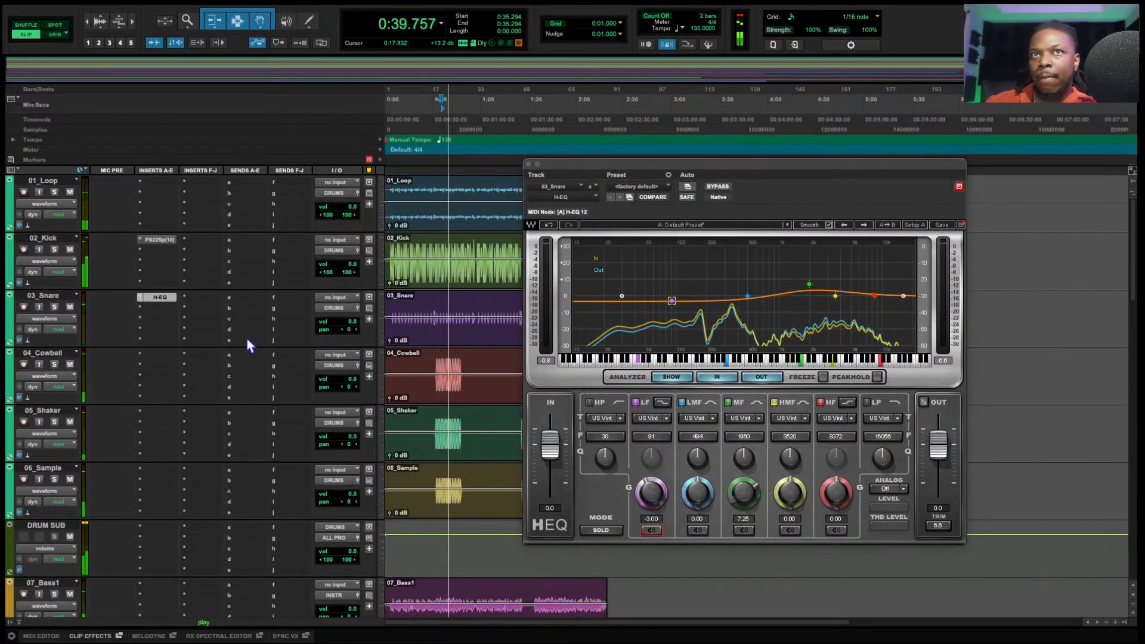
# - Add a send from 03_Snare to the VERB 1 bus at -23.9 dB and solo the snare
pyautogui.click(246, 295)
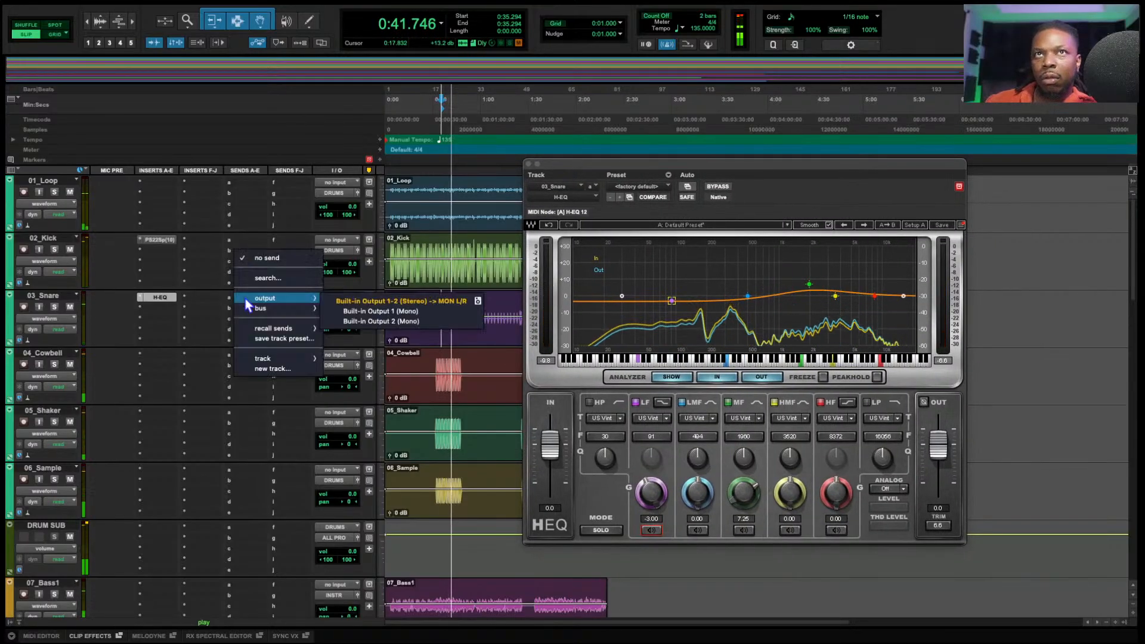
pyautogui.moveTo(273, 309)
pyautogui.click(381, 296)
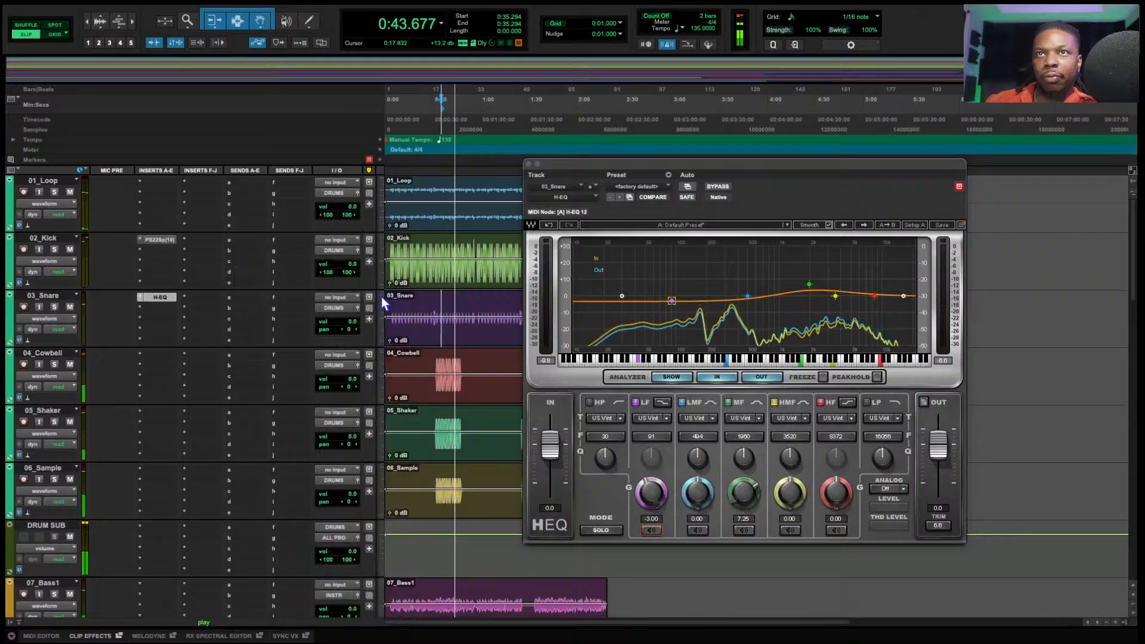
pyautogui.moveTo(423, 284); pyautogui.dragTo(425, 246)
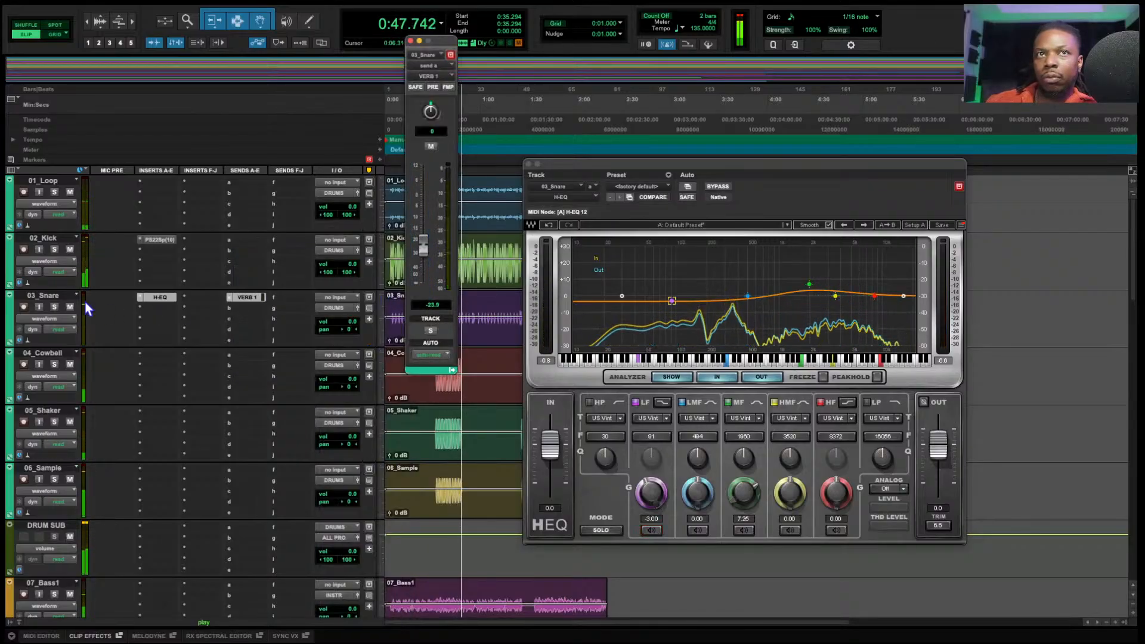
pyautogui.click(52, 308)
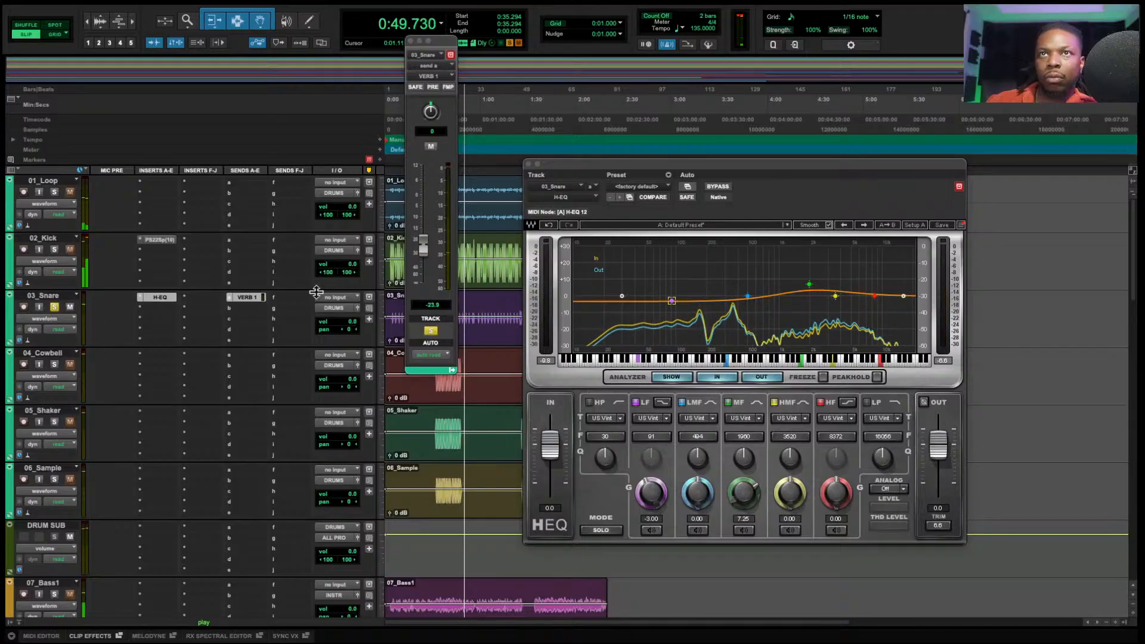
# - Raise the snare's send to the VERB 1 bus to -18.8 dB
pyautogui.moveTo(424, 245); pyautogui.dragTo(425, 238)
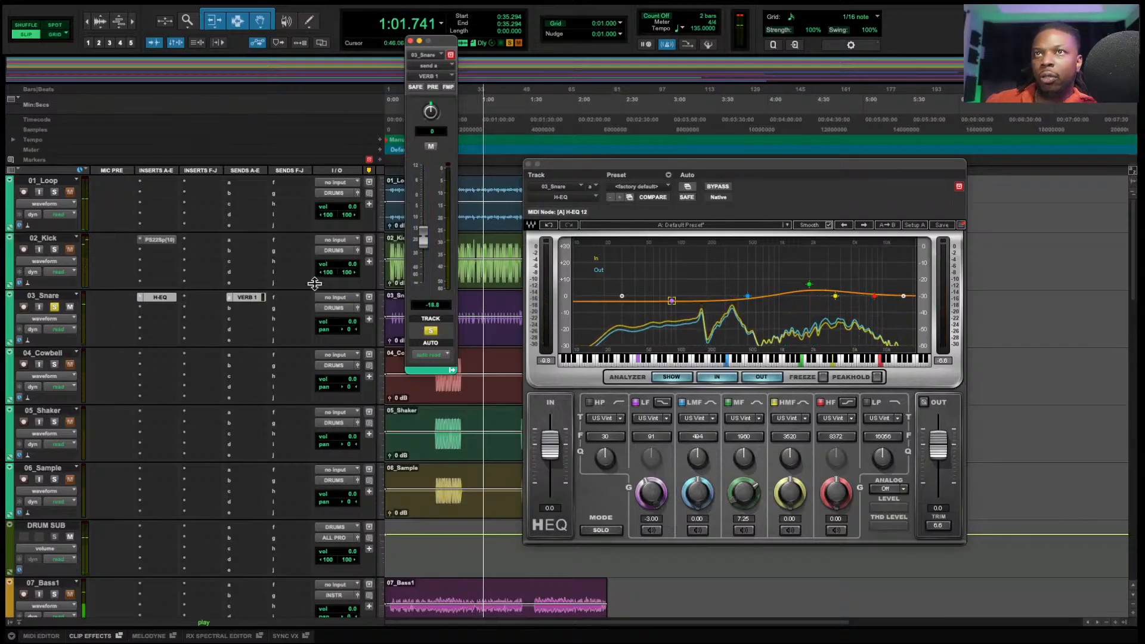
# - Compare the snare with and without the H-EQ, and set its MF band to a 10.20 dB boost at 1724 Hz
pyautogui.click(717, 187)
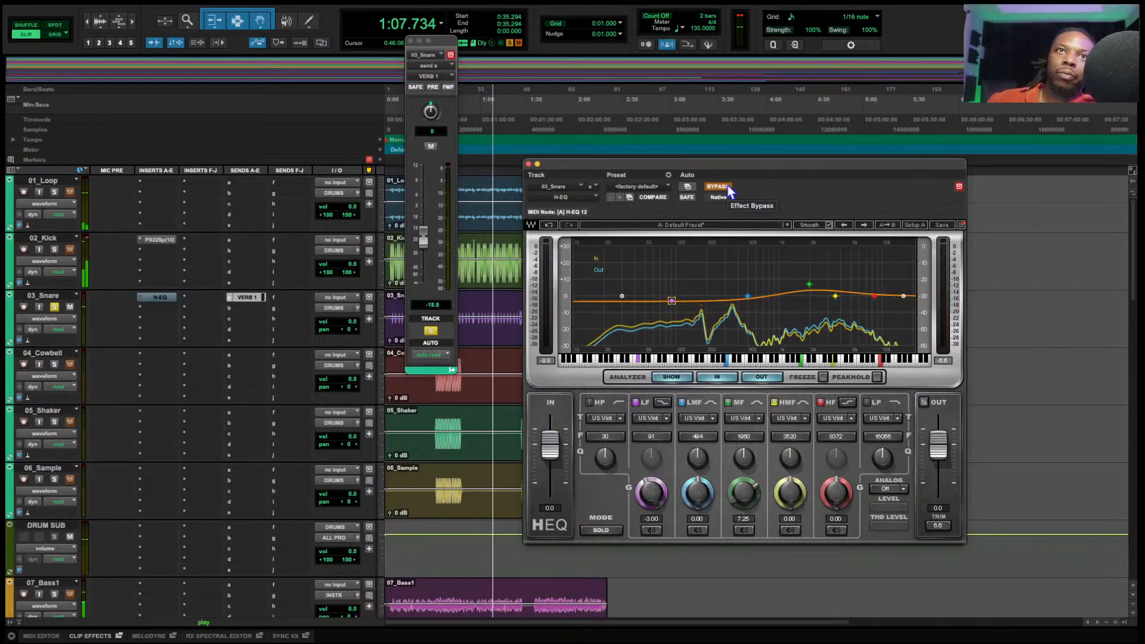
pyautogui.click(718, 186)
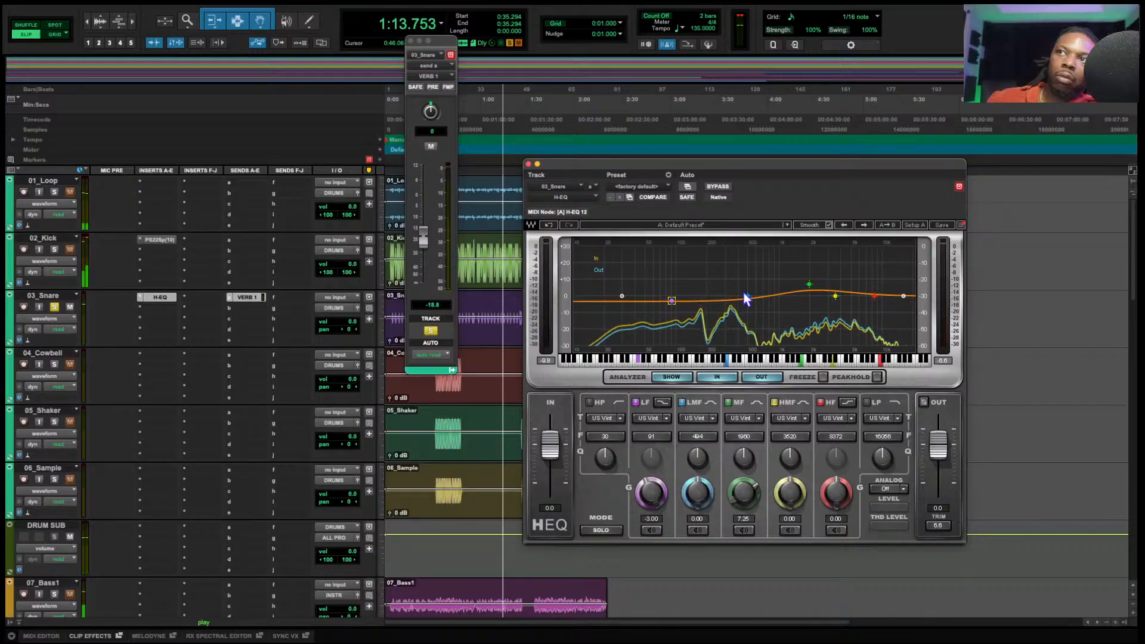
pyautogui.moveTo(809, 286); pyautogui.dragTo(800, 279)
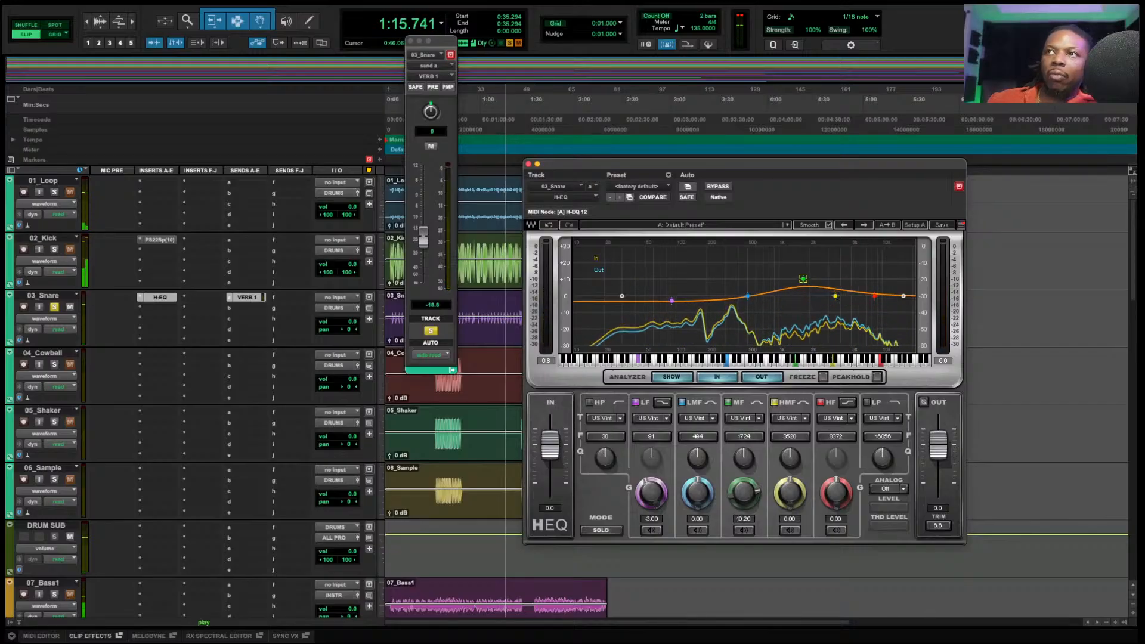
pyautogui.click(527, 164)
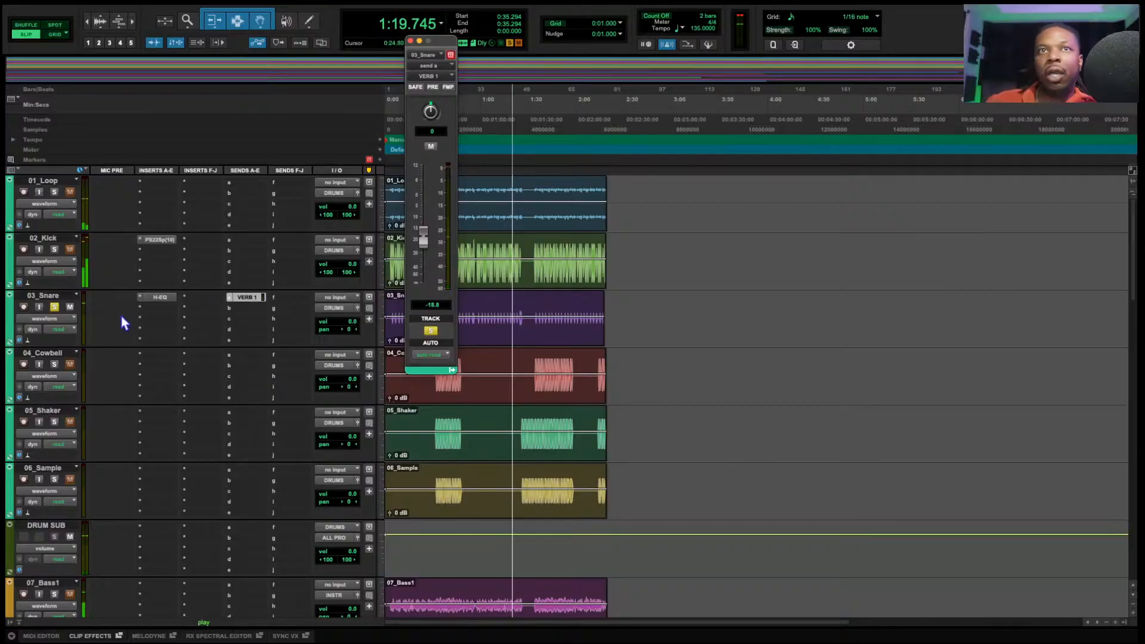
# - Insert the UAD Fairchild 660 (mono/stereo) compressor after the H-EQ on the 03_Snare track
pyautogui.click(142, 308)
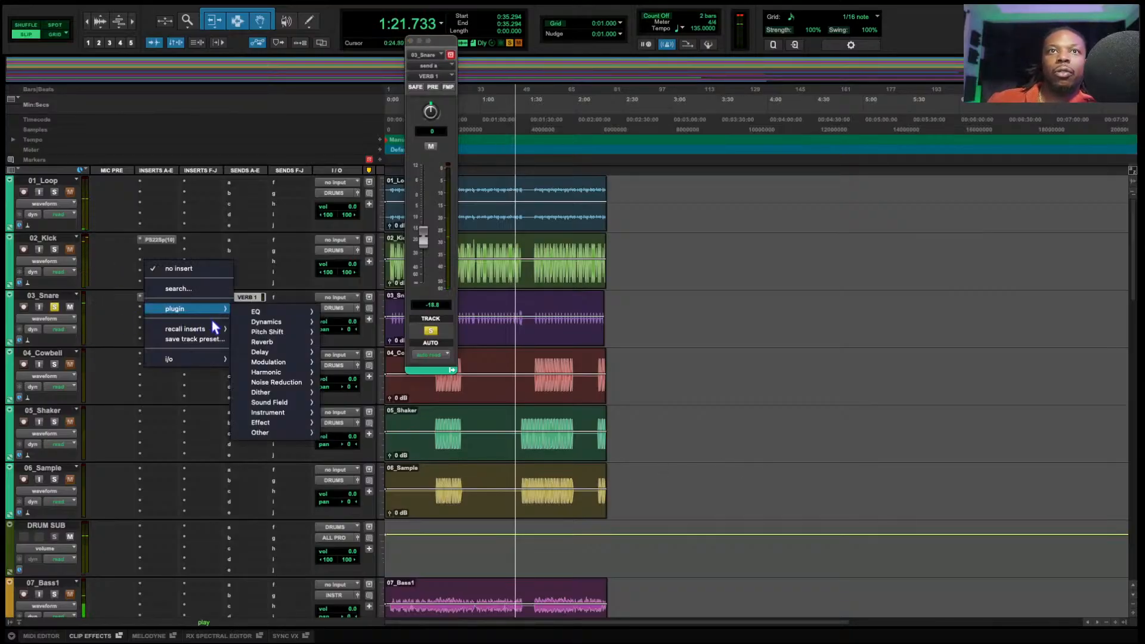
pyautogui.moveTo(152, 315)
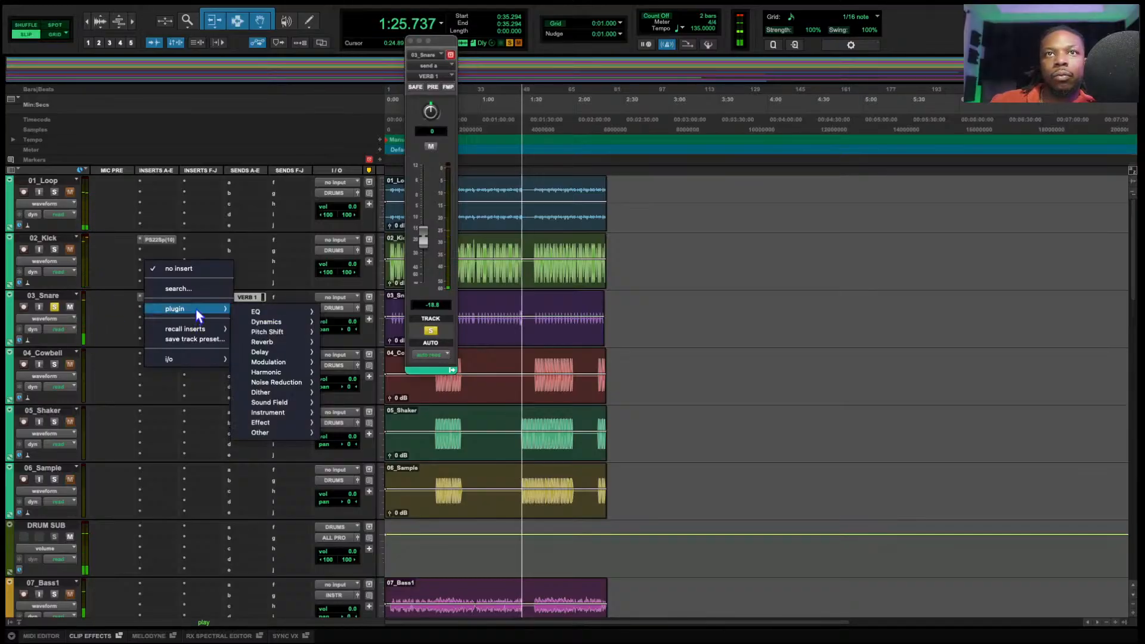
pyautogui.moveTo(270, 322)
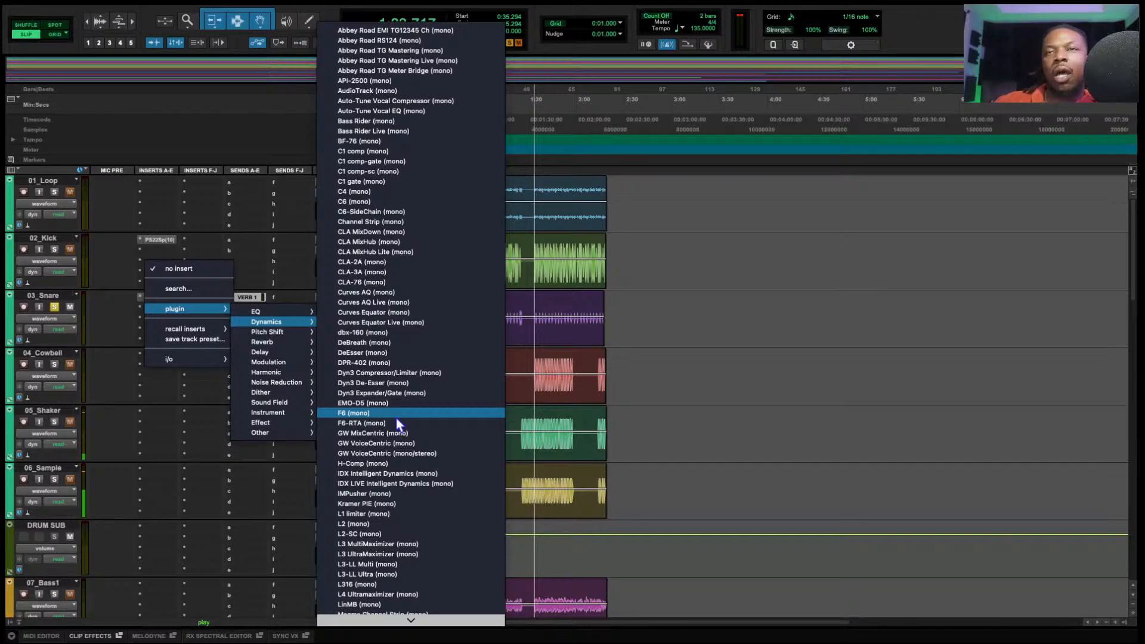
pyautogui.scroll(-10, 396, 418)
pyautogui.scroll(-10, 397, 421)
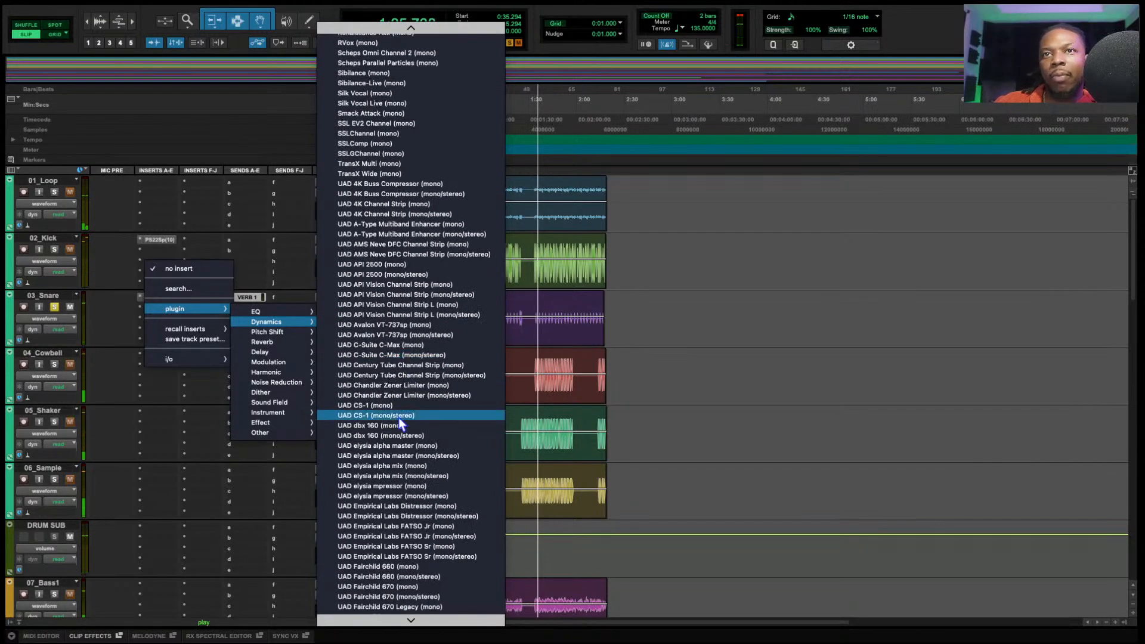
pyautogui.scroll(-12, 401, 425)
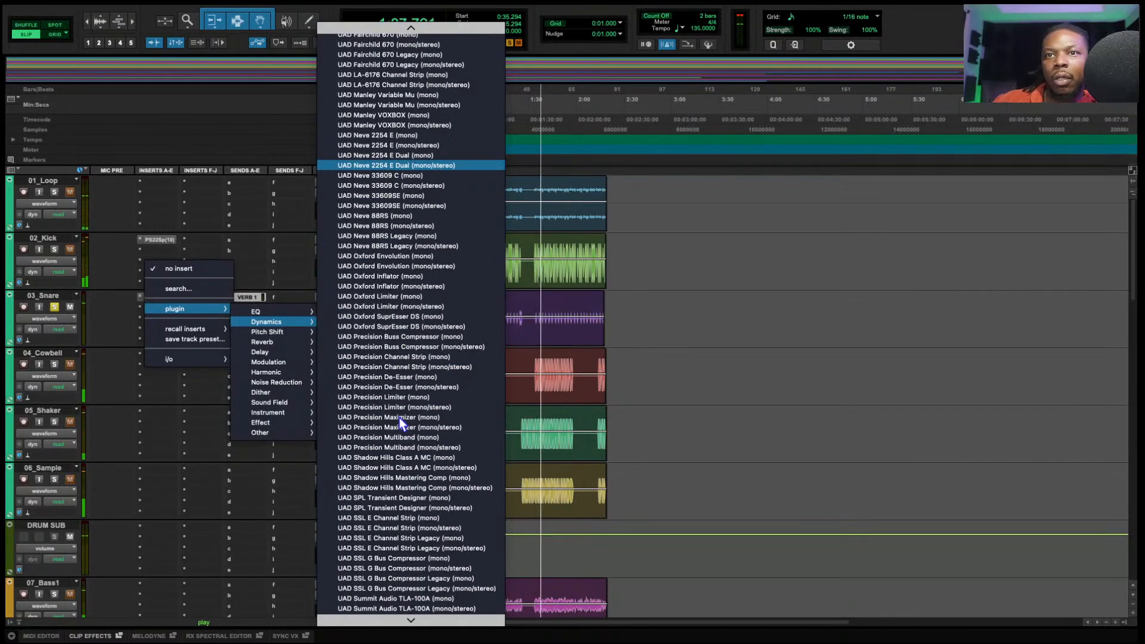
pyautogui.scroll(-3, 400, 422)
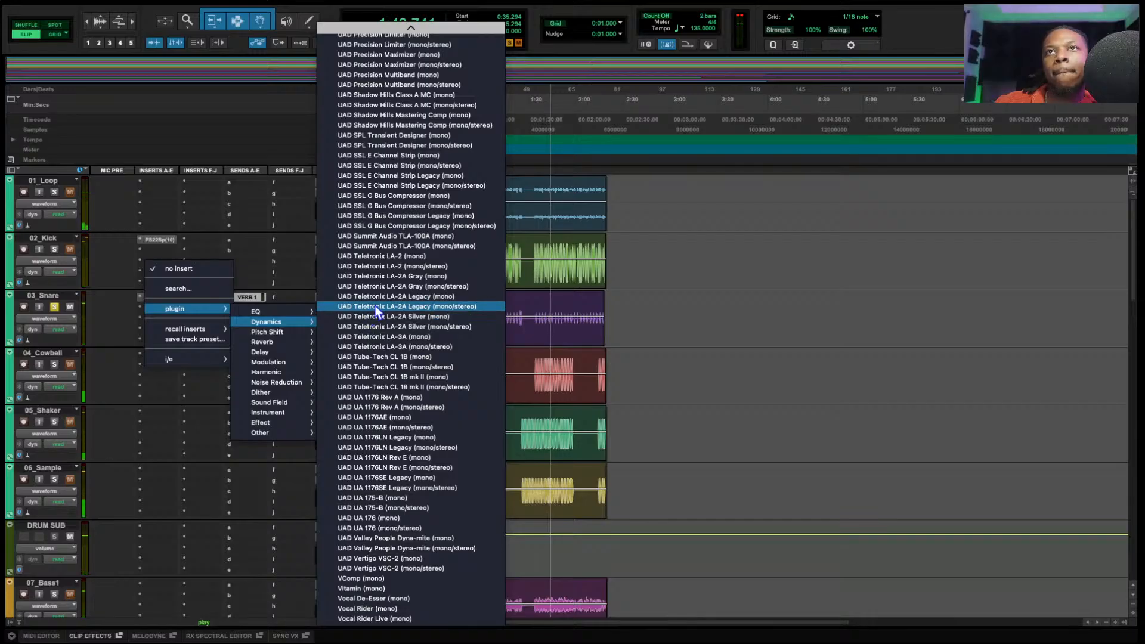
pyautogui.scroll(3, 421, 203)
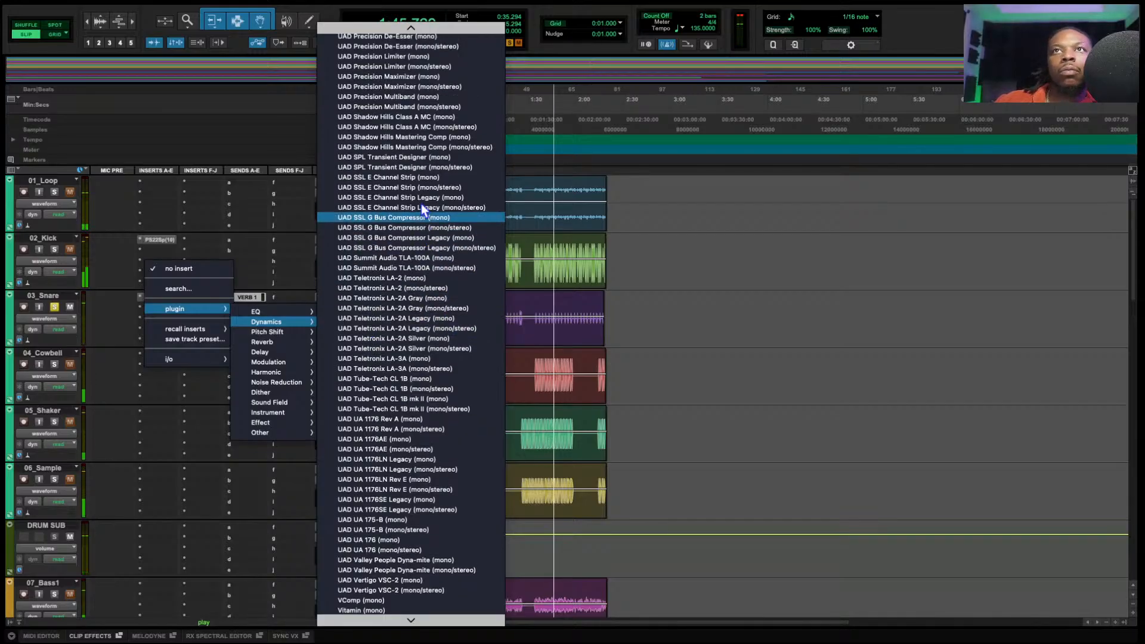
pyautogui.scroll(6, 420, 211)
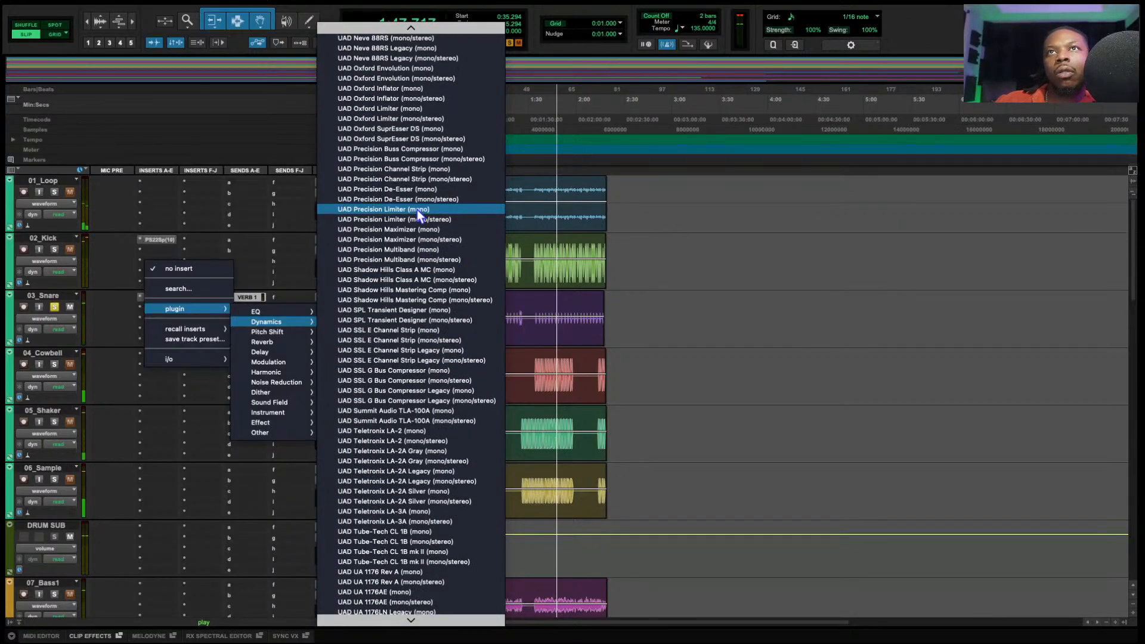
pyautogui.scroll(4, 417, 209)
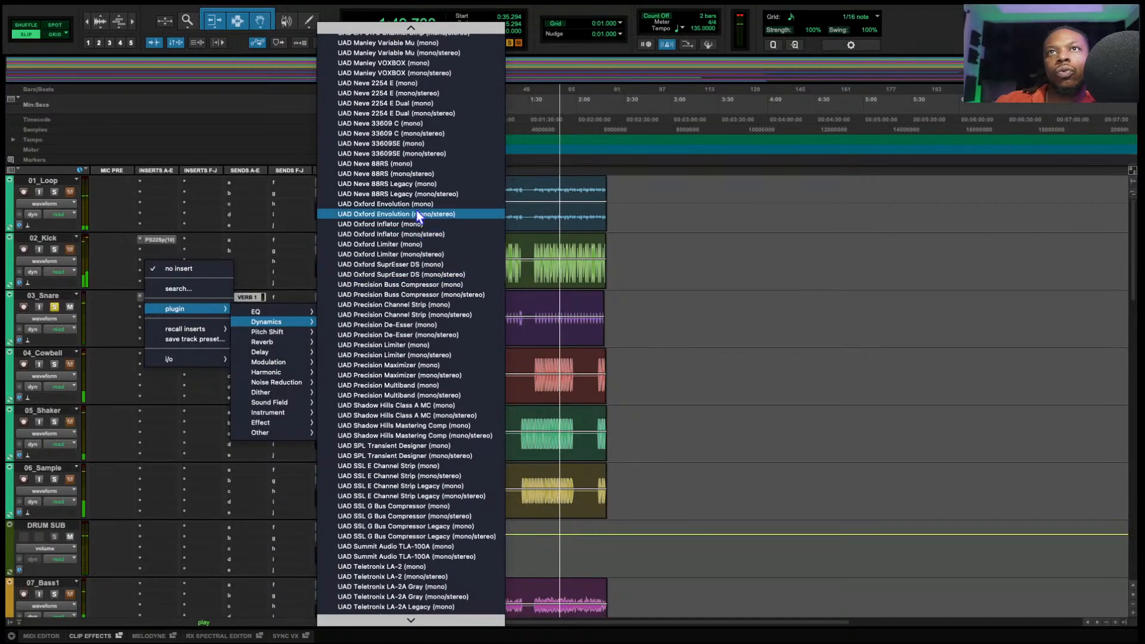
pyautogui.scroll(5, 417, 214)
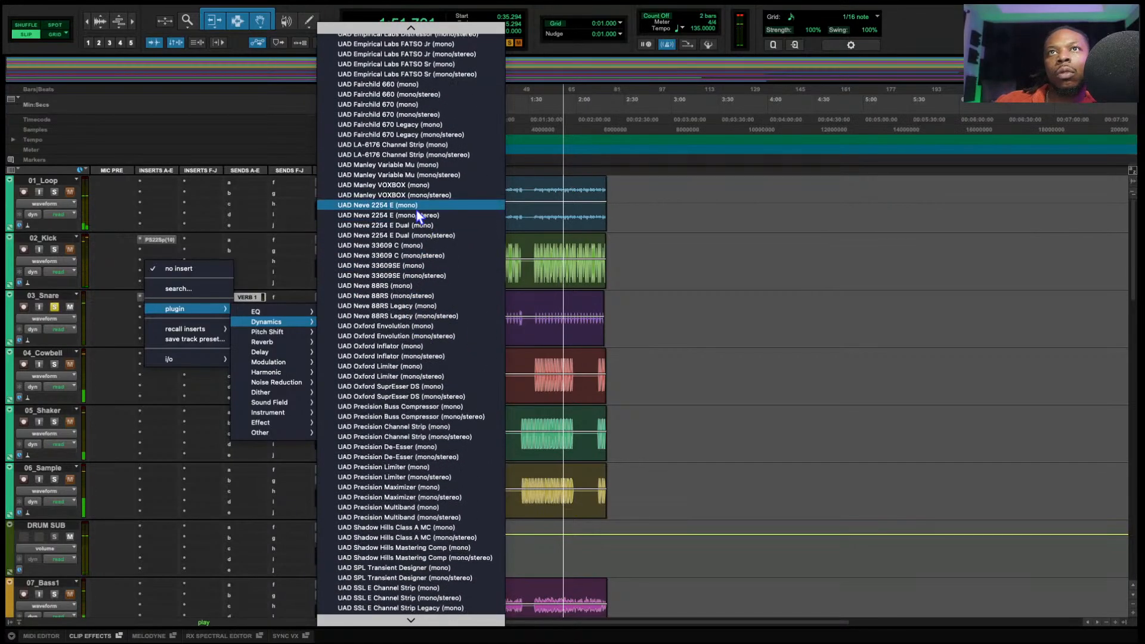
pyautogui.scroll(1, 416, 210)
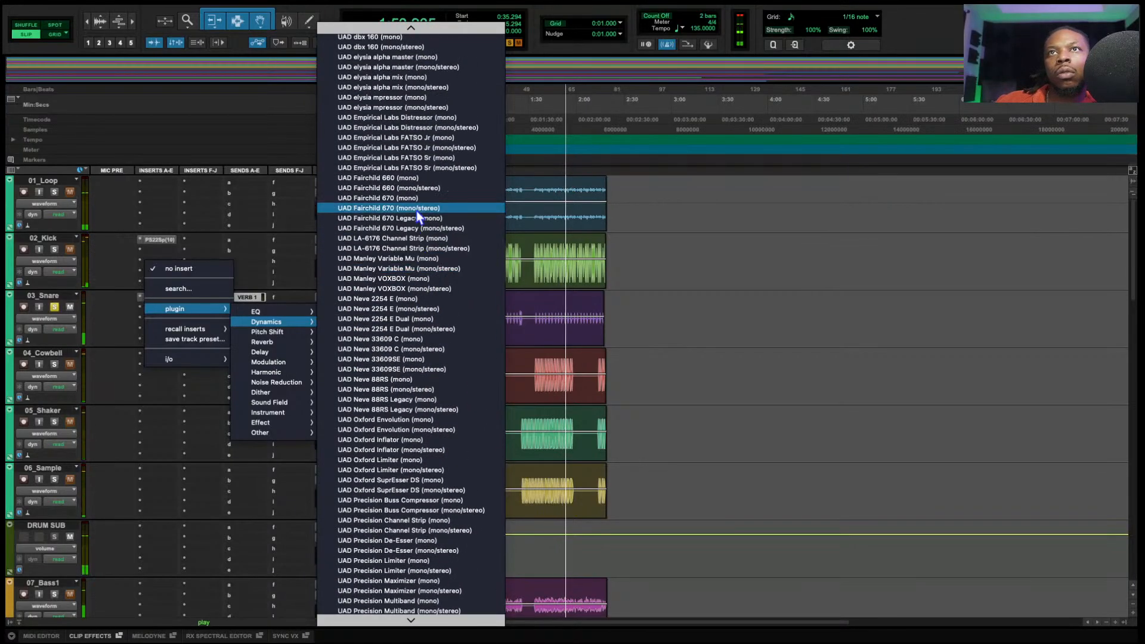
pyautogui.click(390, 188)
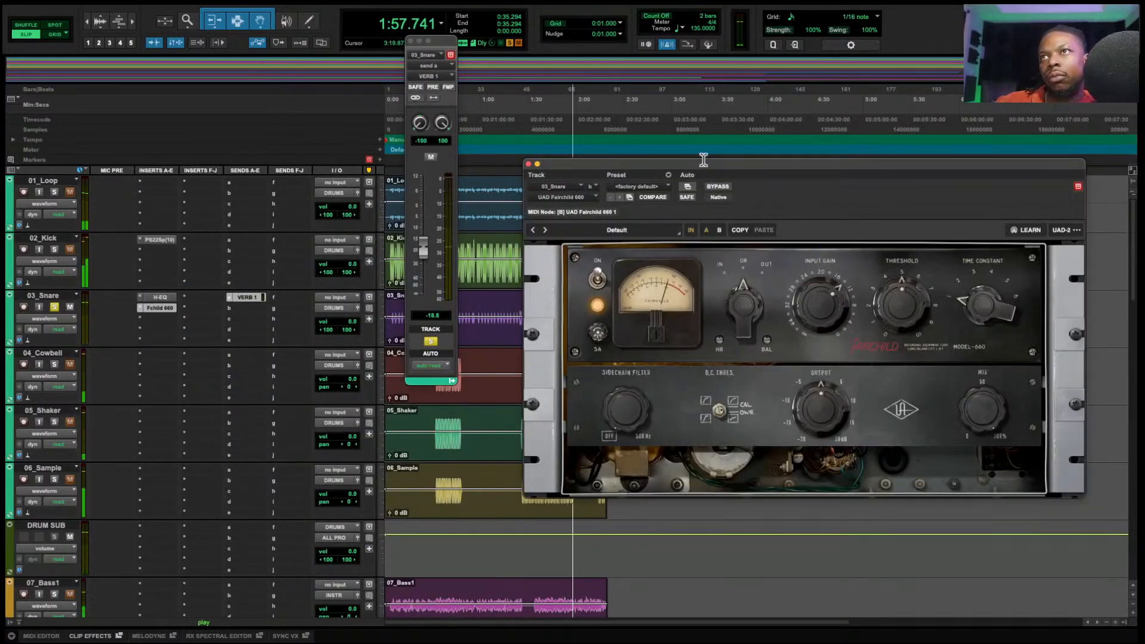
pyautogui.moveTo(713, 161); pyautogui.dragTo(560, 151)
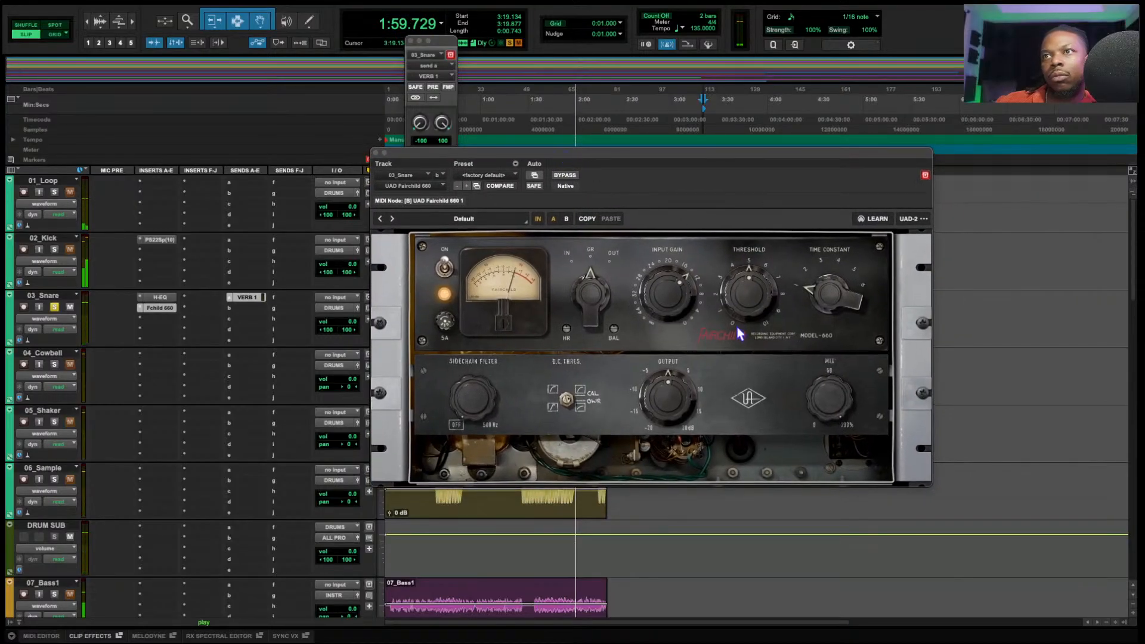
# - Adjust the snare's Fairchild 660 by advancing the time constant one position, turning down the threshold and slightly raising the input gain
pyautogui.moveTo(813, 289); pyautogui.dragTo(815, 275)
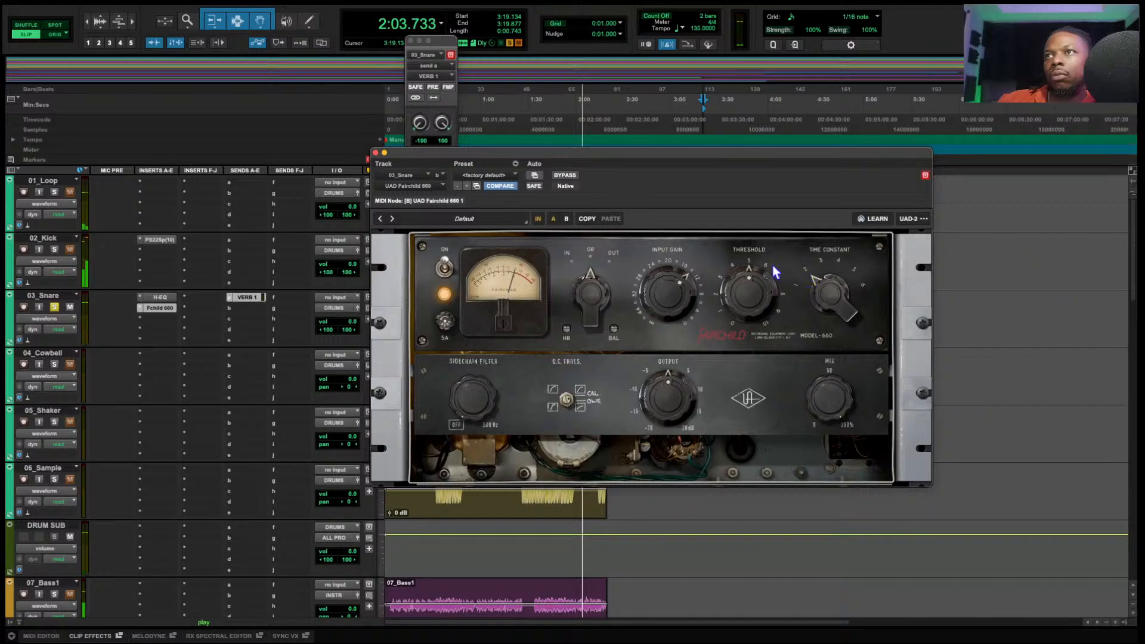
pyautogui.moveTo(750, 274); pyautogui.dragTo(743, 311)
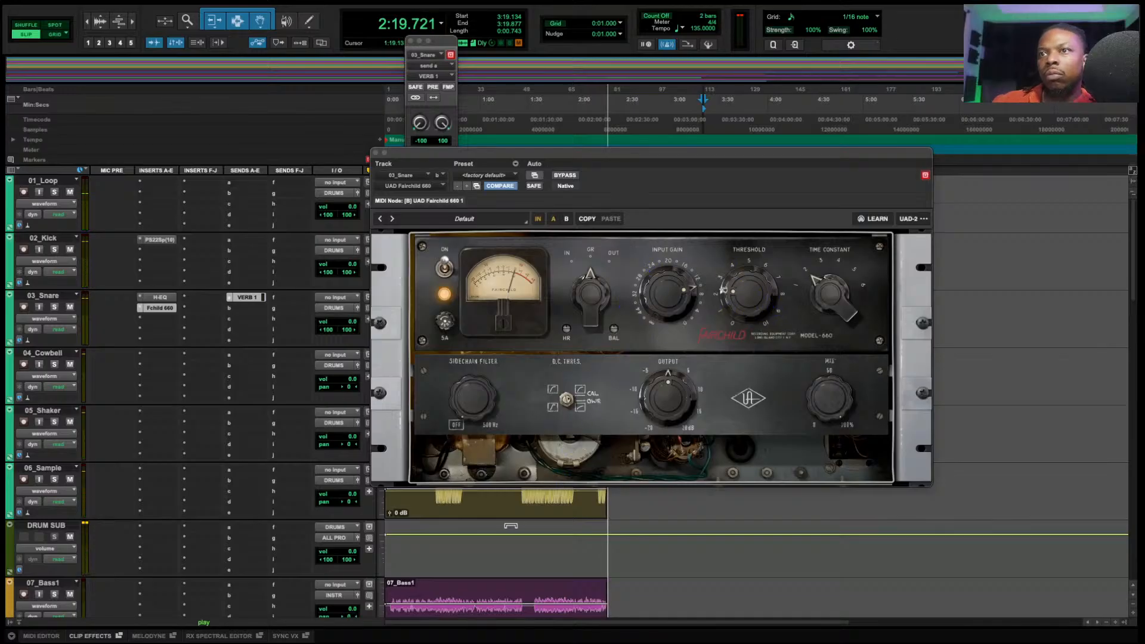
pyautogui.press('space')
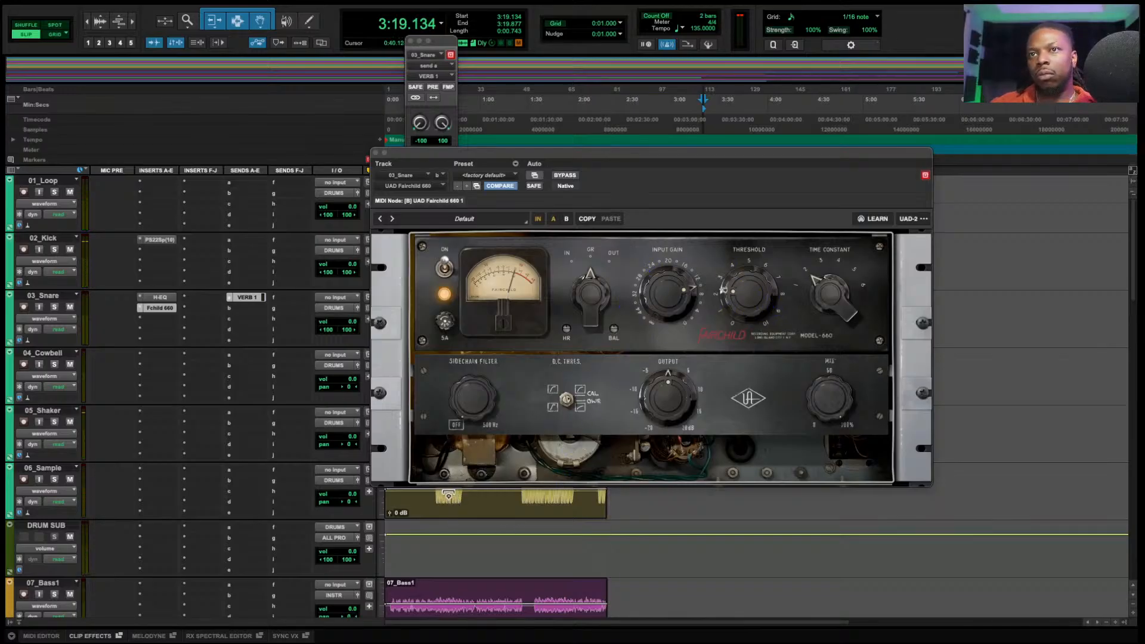
pyautogui.press('super+w')
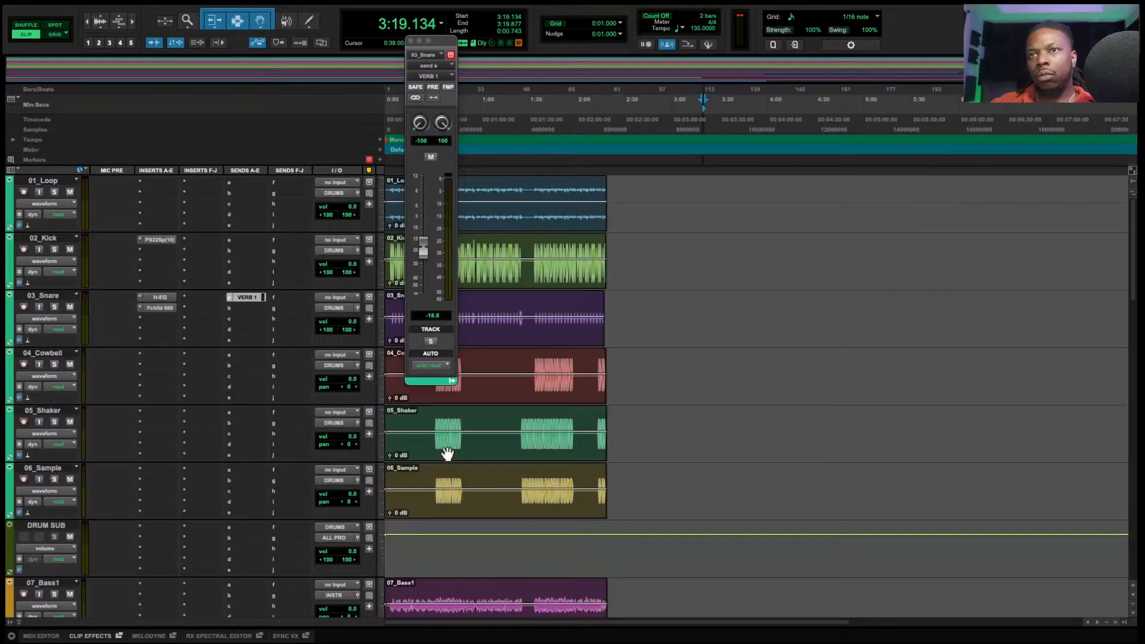
# - Play the unsoloed mix from about 0:38 and compare the snare with the Fairchild 660 bypassed and active
pyautogui.press('space')
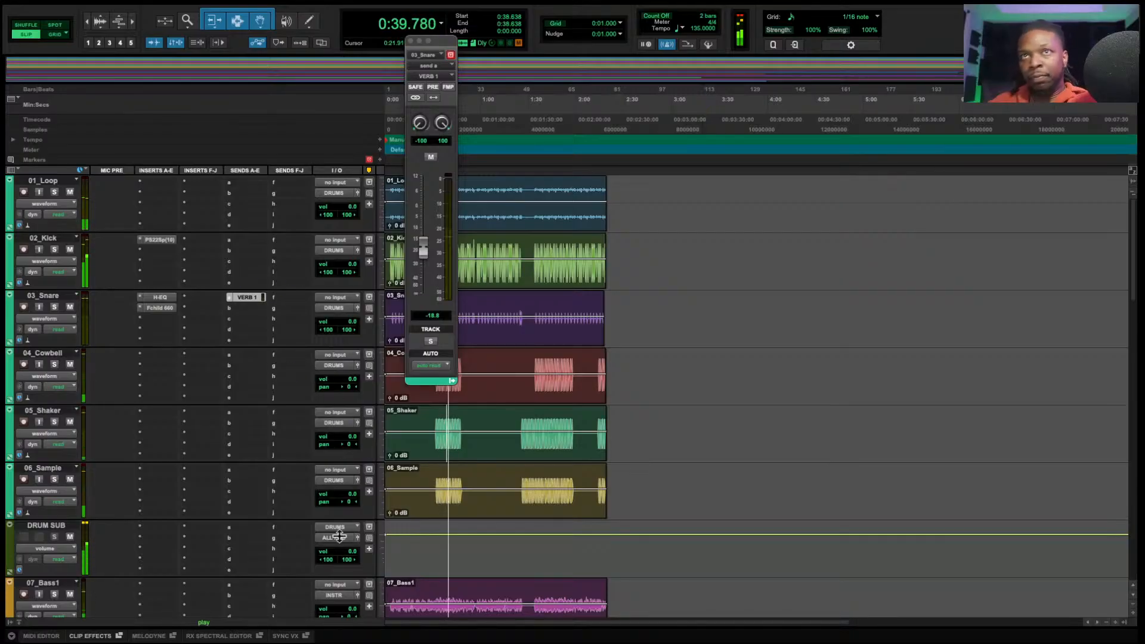
pyautogui.click(168, 312)
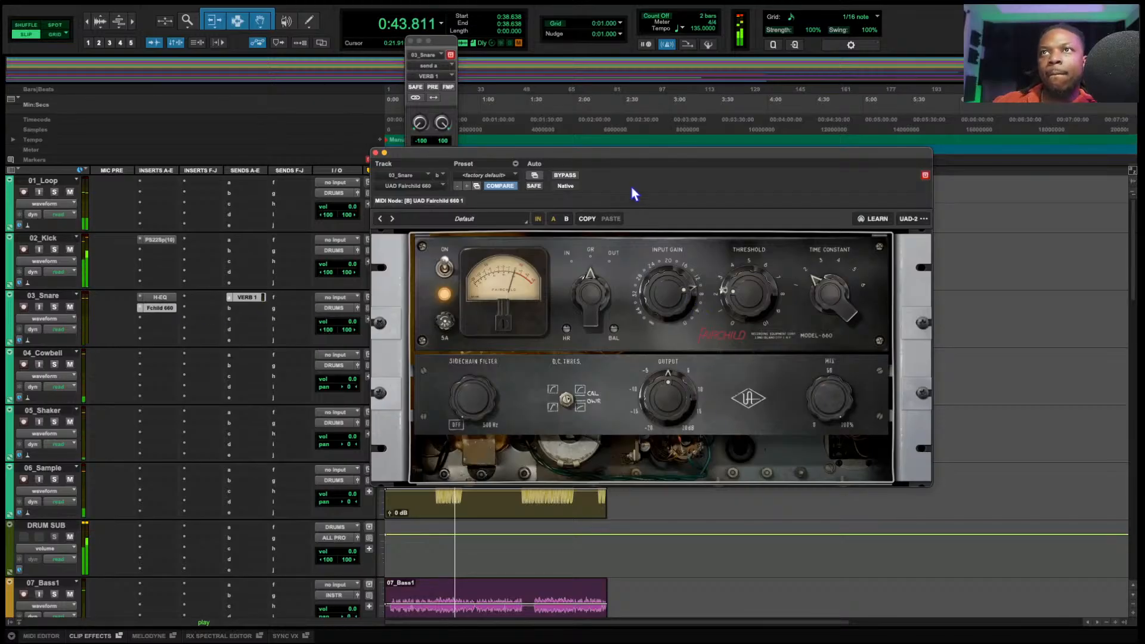
pyautogui.click(571, 176)
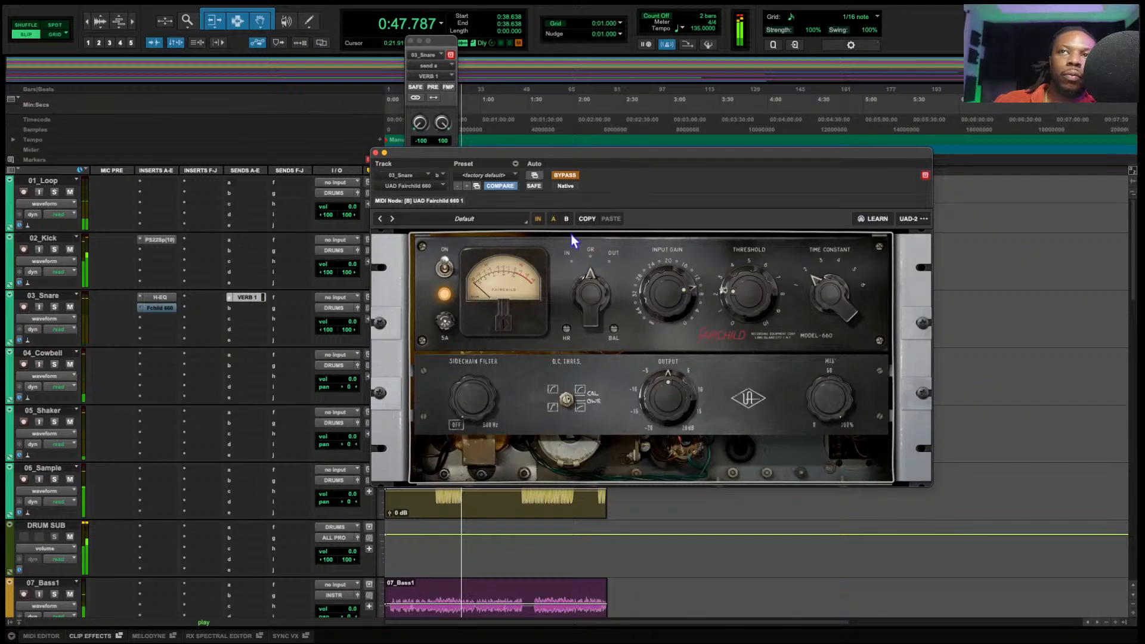
pyautogui.click(560, 174)
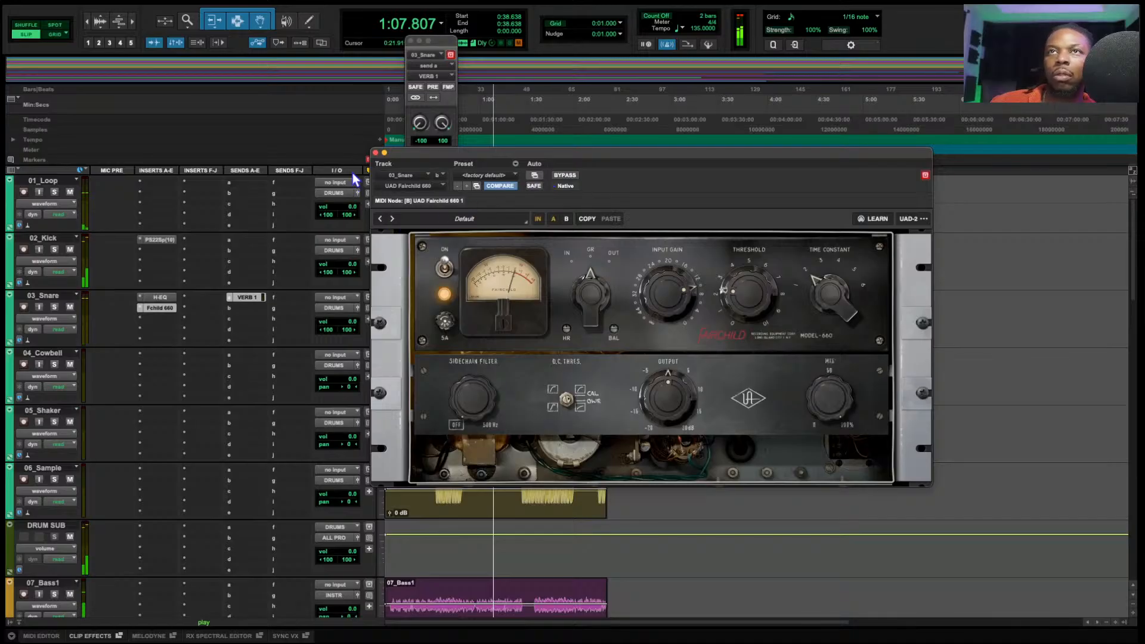
pyautogui.click(375, 154)
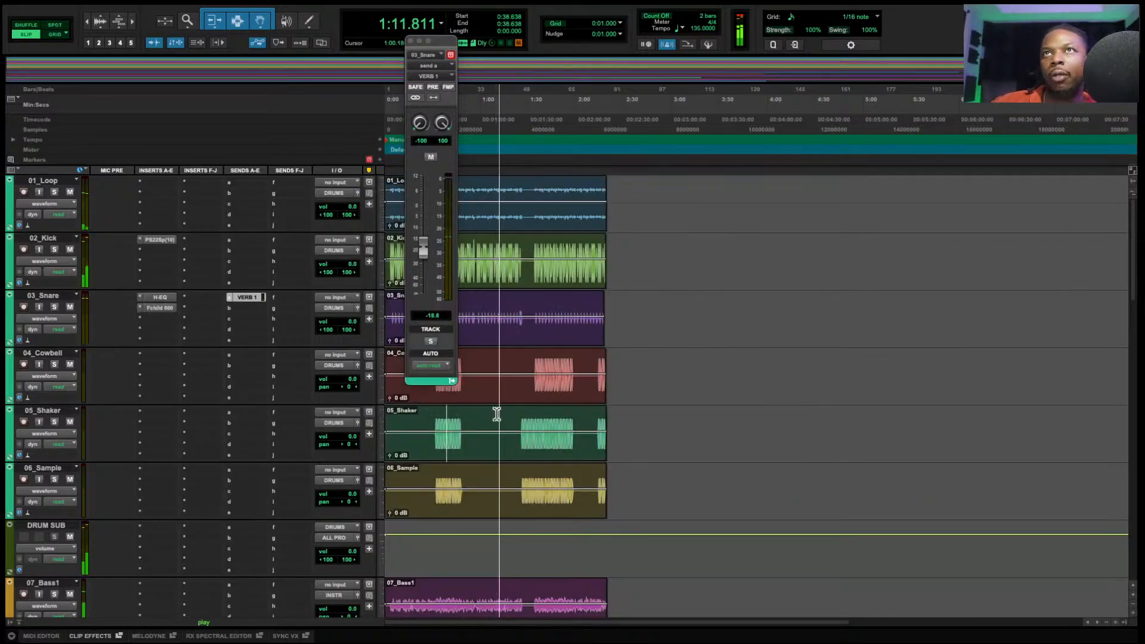
# - Solo 01_Loop from about 0:30, raise its clip gain to +3.9 dB and return to the full mix
pyautogui.moveTo(440, 41); pyautogui.dragTo(829, 107)
pyautogui.press('space')
pyautogui.click(54, 192)
pyautogui.click(435, 191)
pyautogui.press('space')
pyautogui.moveTo(439, 200); pyautogui.dragTo(439, 197)
pyautogui.click(54, 192)
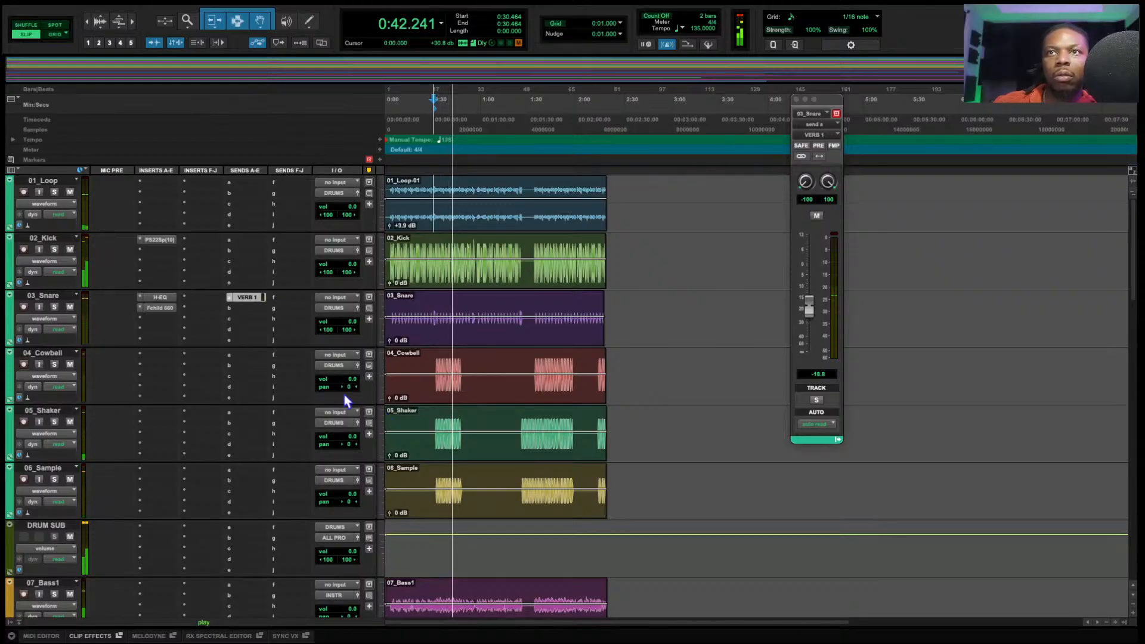
# - Solo 04_Cowbell and play its first section from about 0:32 to 0:48
pyautogui.press('space')
pyautogui.click(54, 365)
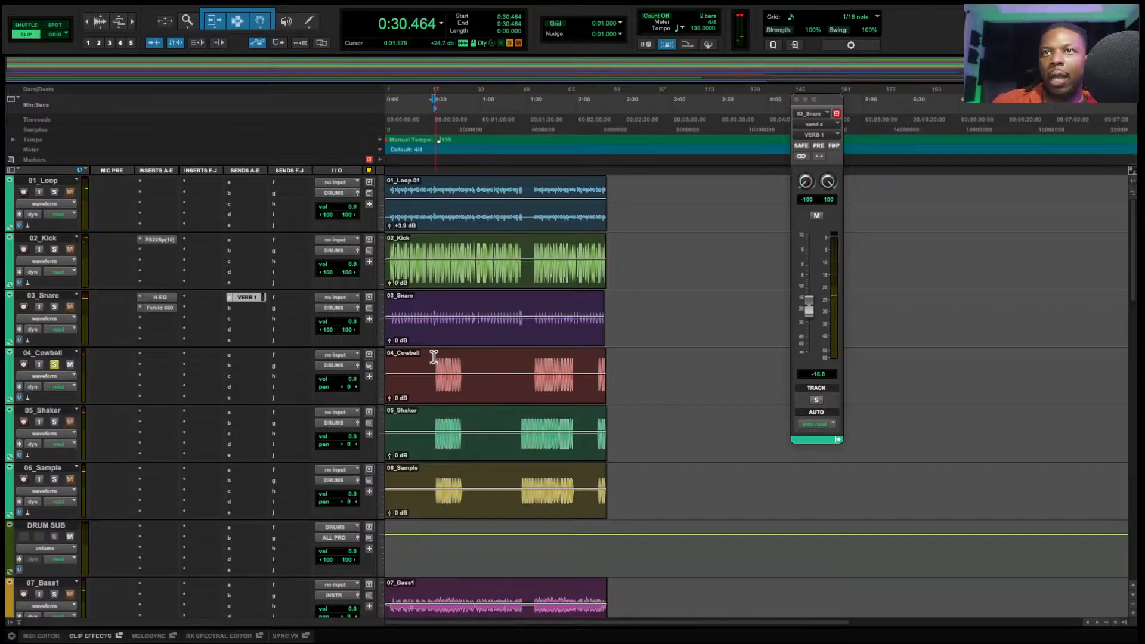
pyautogui.moveTo(436, 363); pyautogui.dragTo(454, 356)
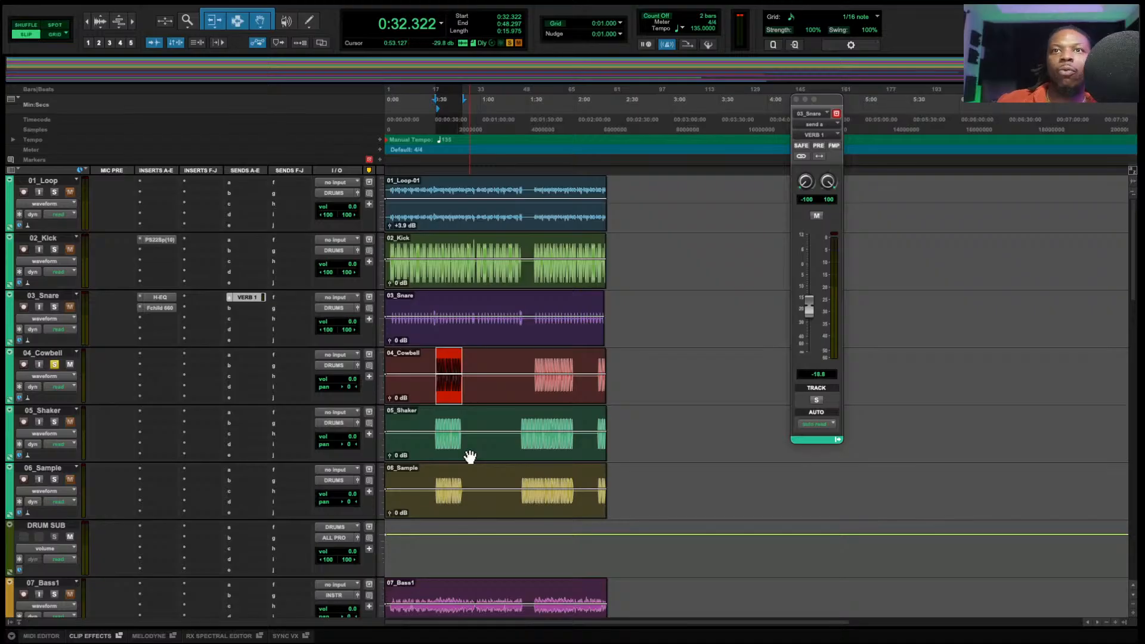
pyautogui.press('space')
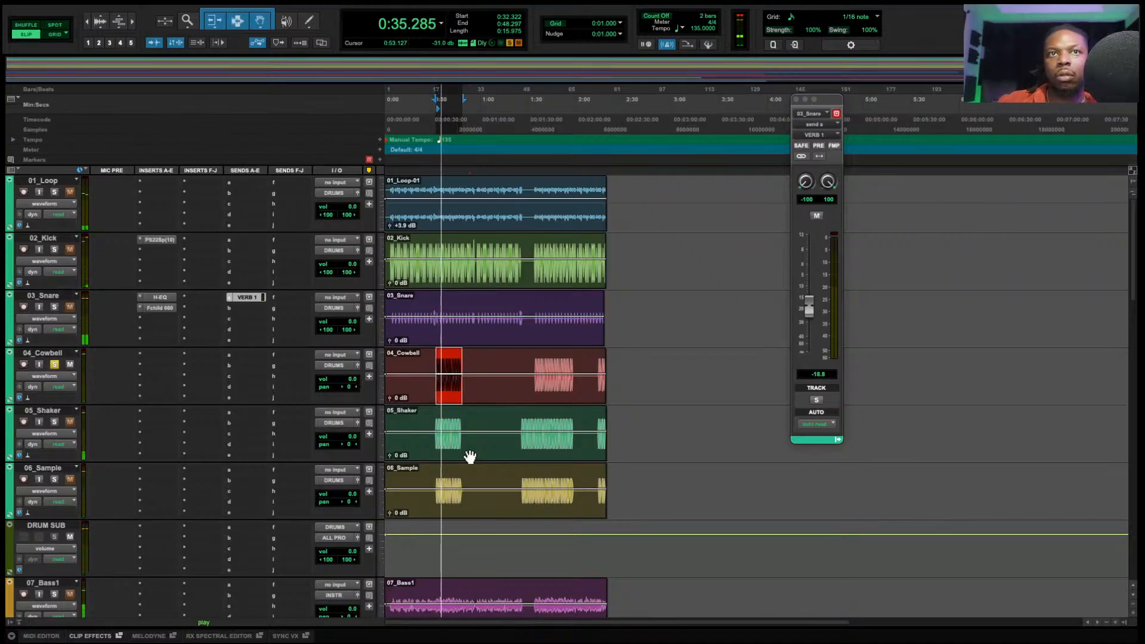
pyautogui.press('space')
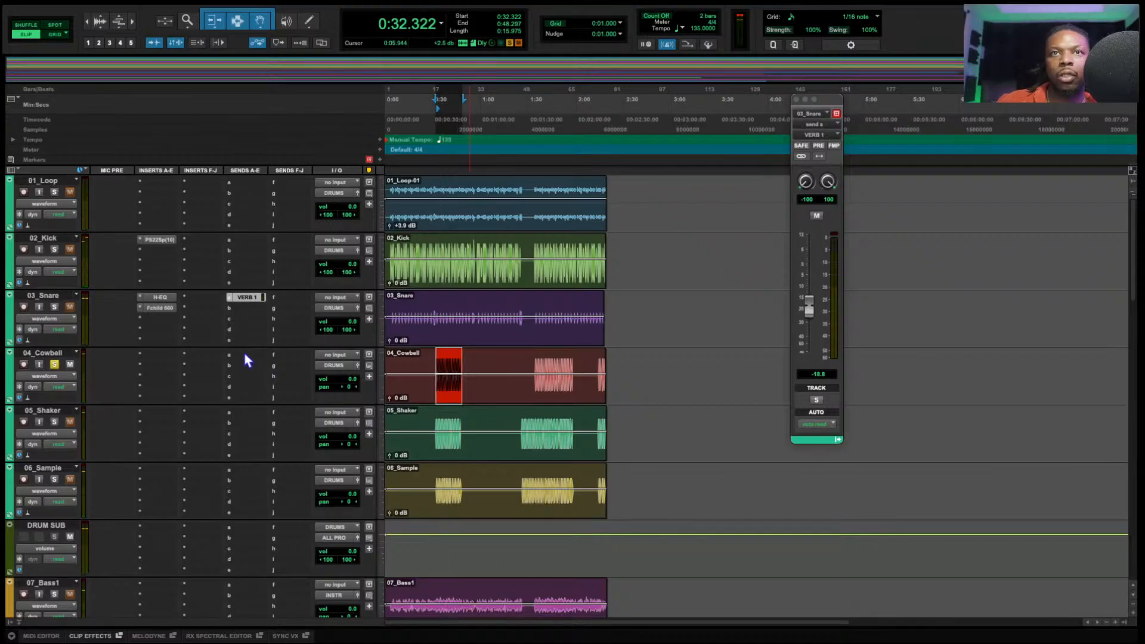
# - Add a send from 04_Cowbell to the VERB 1 bus at -20.1 dB and play the selected section
pyautogui.click(245, 353)
pyautogui.moveTo(263, 364)
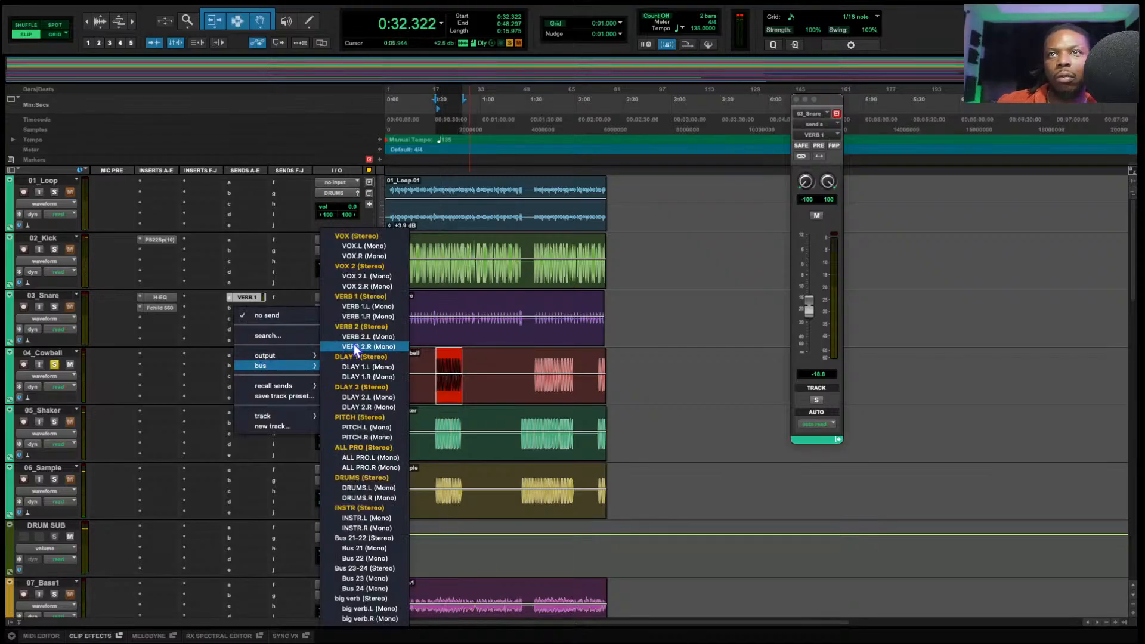
pyautogui.click(370, 298)
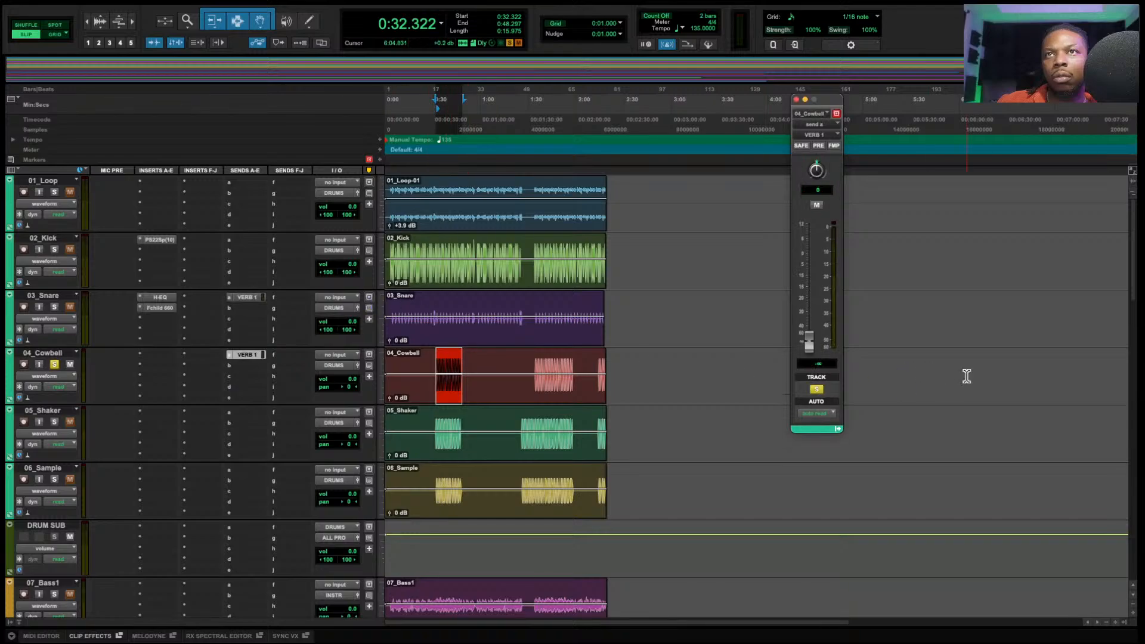
pyautogui.moveTo(810, 346); pyautogui.dragTo(809, 299)
pyautogui.press('space')
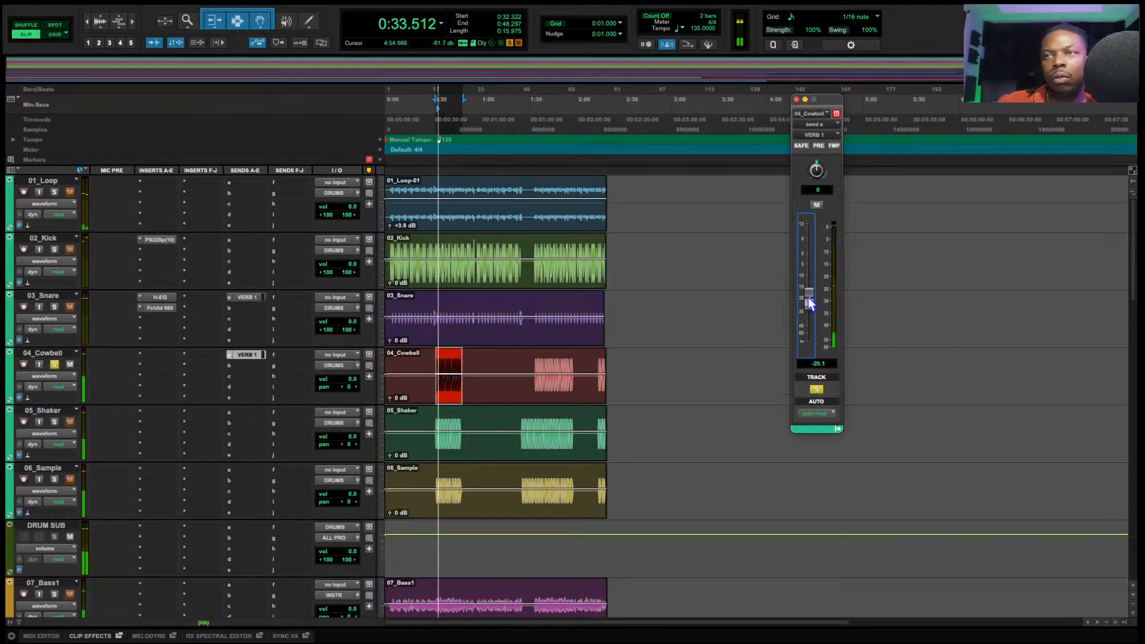
# - Compare 04_Cowbell with its VERB 1 send in the full mix and soloed, ending on the unsoloed mix with playback stopped
pyautogui.click(53, 364)
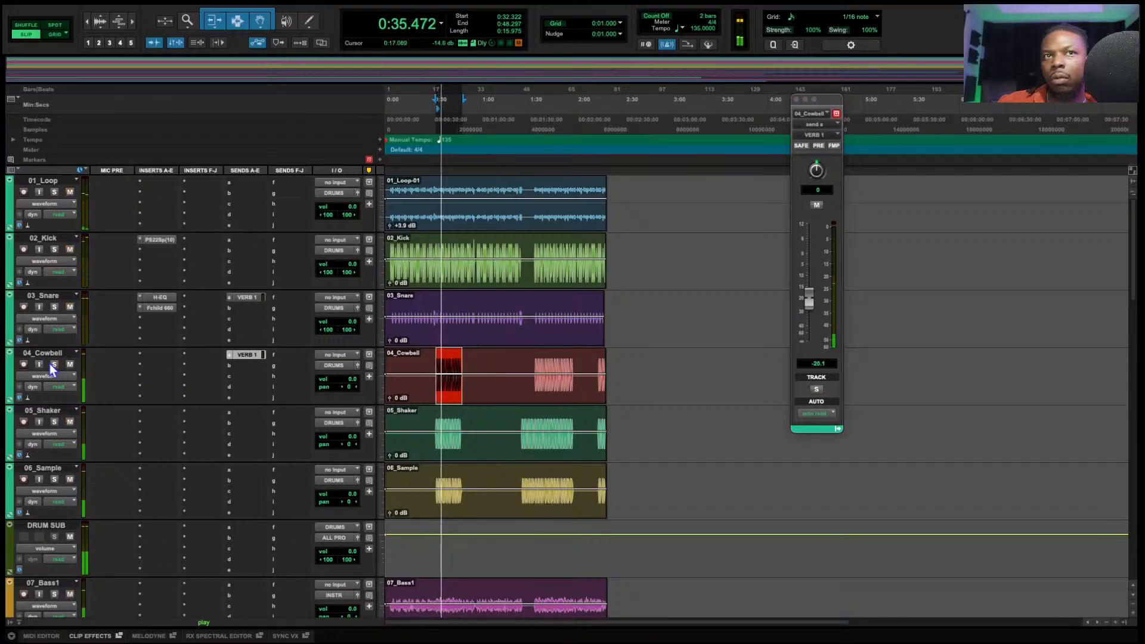
pyautogui.click(53, 364)
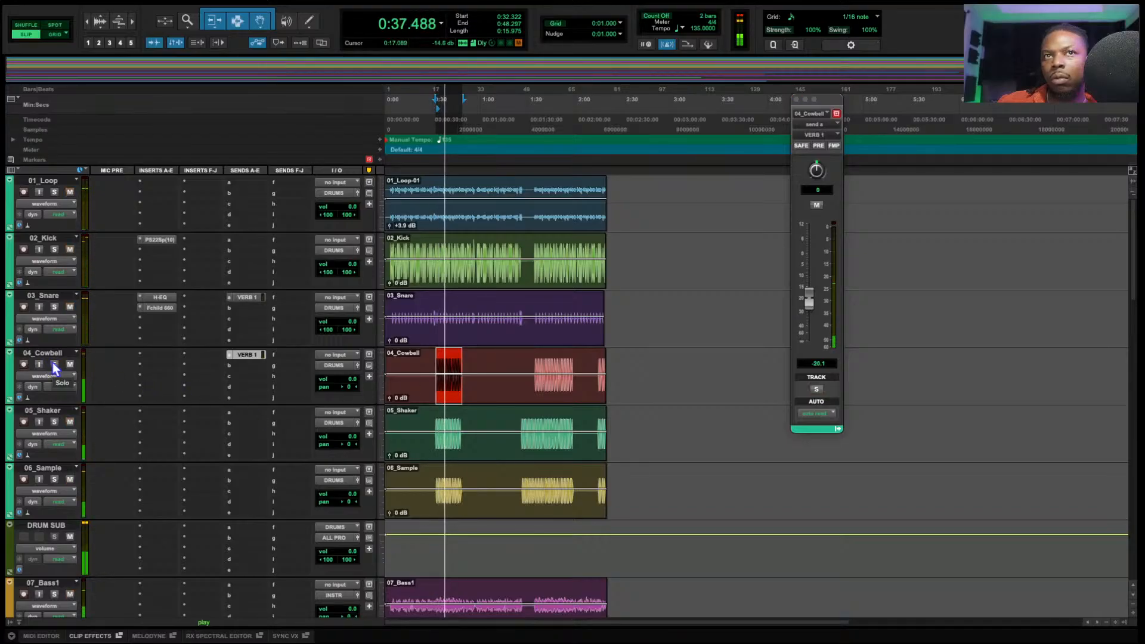
pyautogui.click(797, 100)
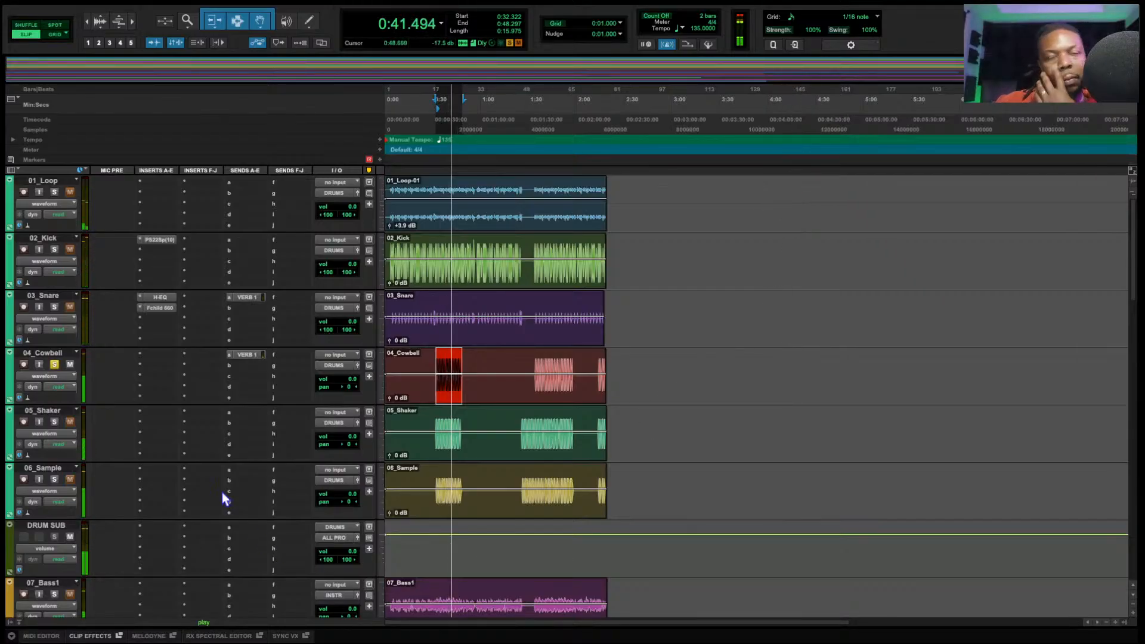
pyautogui.click(53, 364)
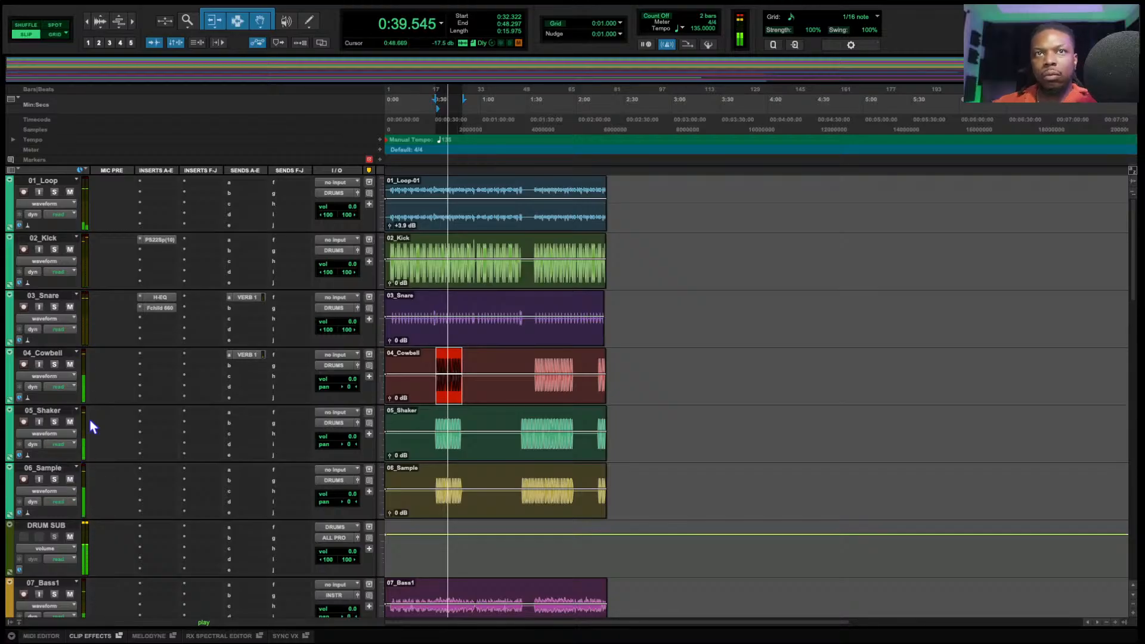
pyautogui.press('space')
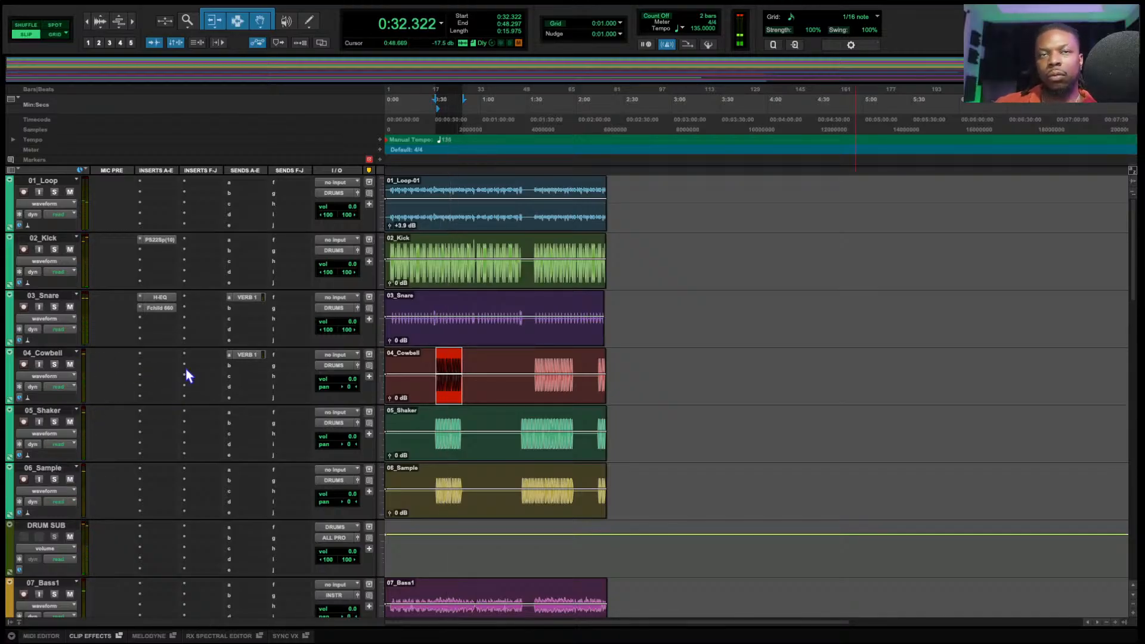
# - Insert the PS22 Spread(10) mono/stereo plug-in on 04_Cowbell
pyautogui.click(164, 358)
pyautogui.moveTo(212, 361)
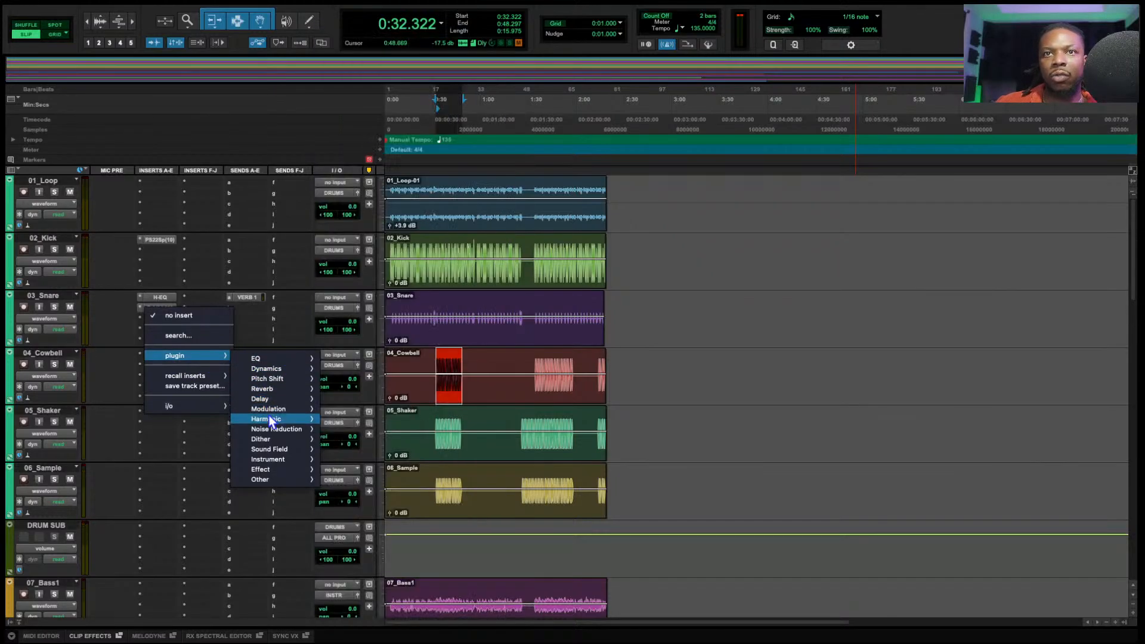
pyautogui.moveTo(270, 412)
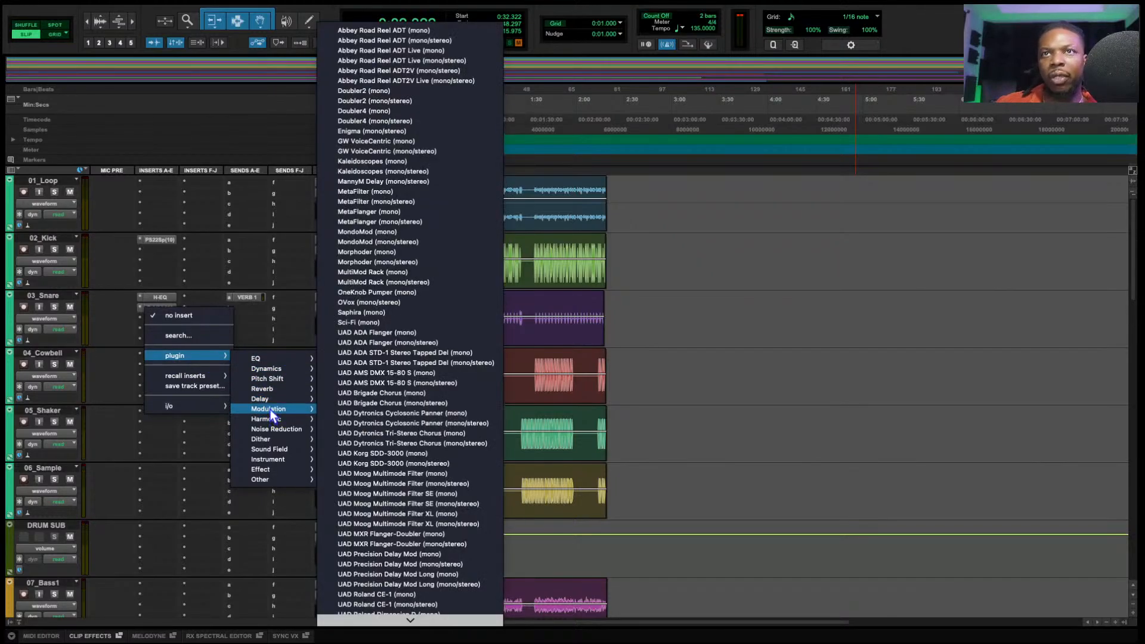
pyautogui.moveTo(273, 380)
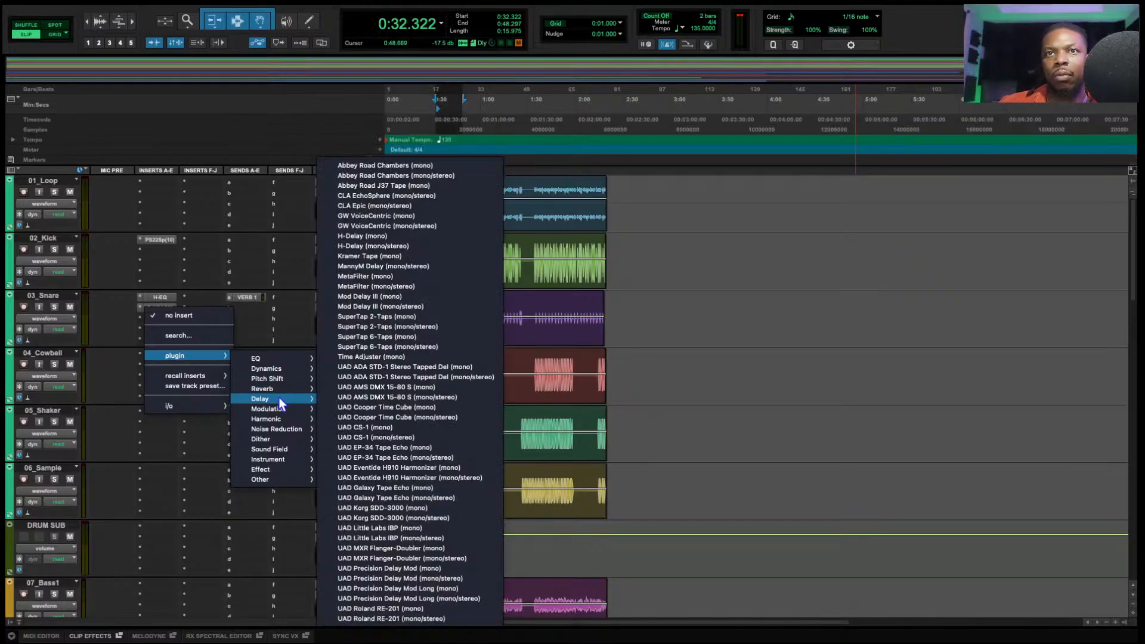
pyautogui.moveTo(281, 450)
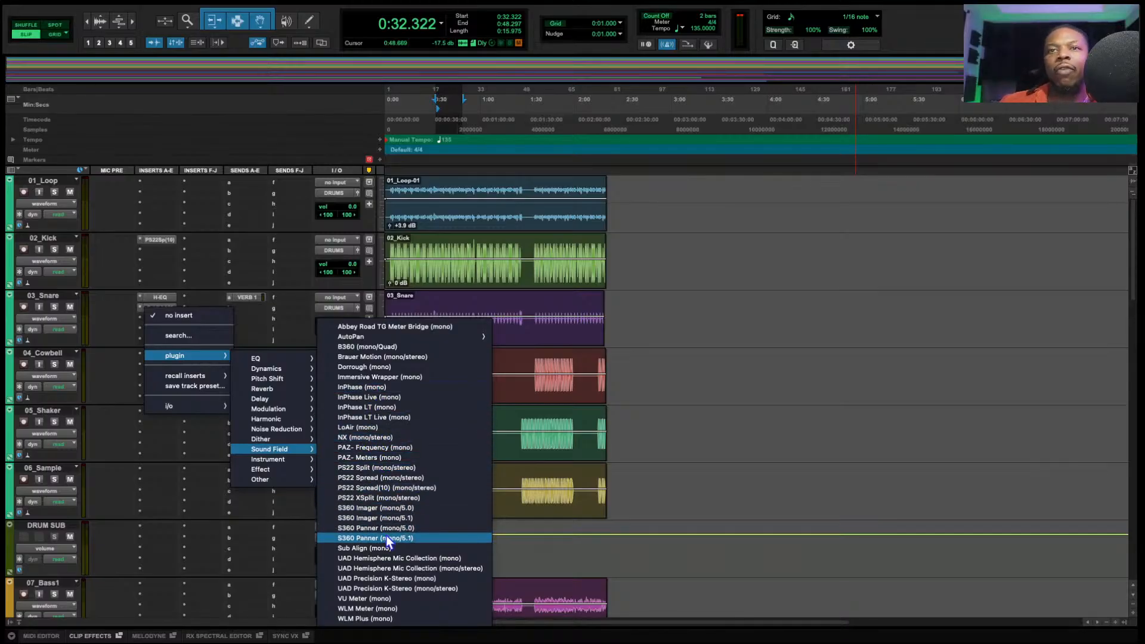
pyautogui.click(387, 487)
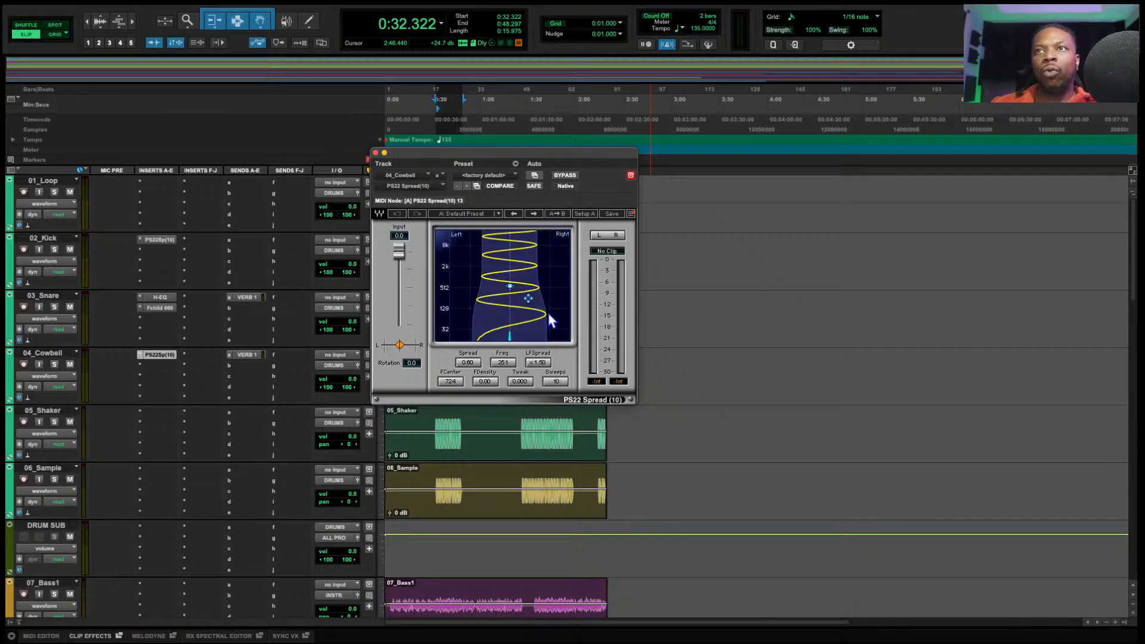
# - Shape the cowbell's PS22 Spread(10) with a spread of 0.69, a frequency of about 5305 and a low-frequency spread of 0.40
pyautogui.moveTo(531, 300); pyautogui.dragTo(534, 300)
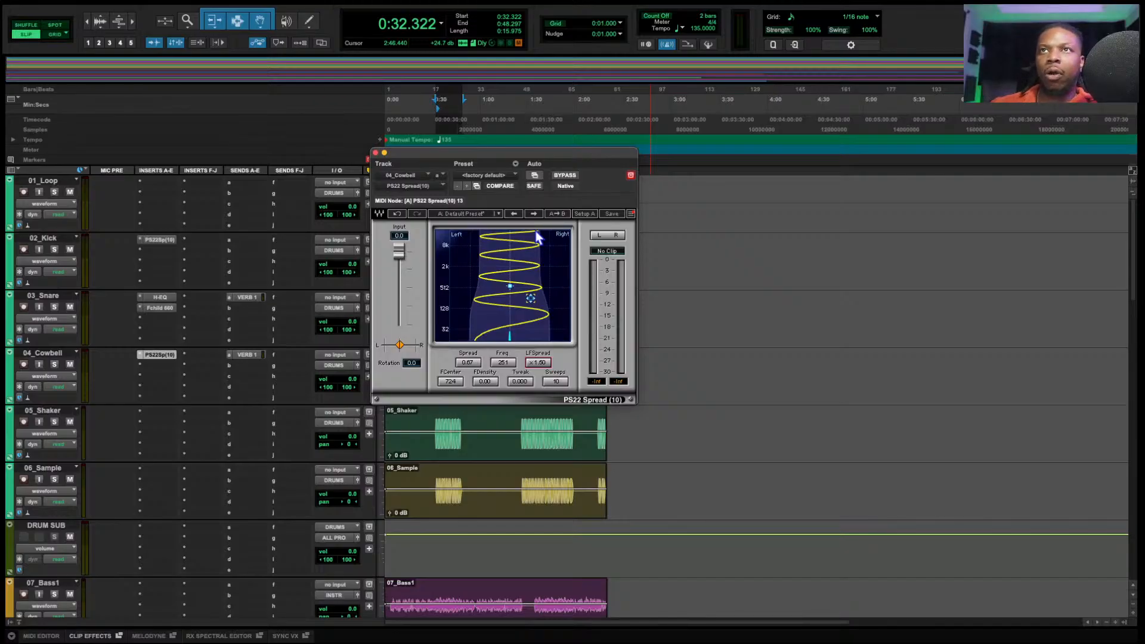
pyautogui.moveTo(495, 152); pyautogui.dragTo(511, 95)
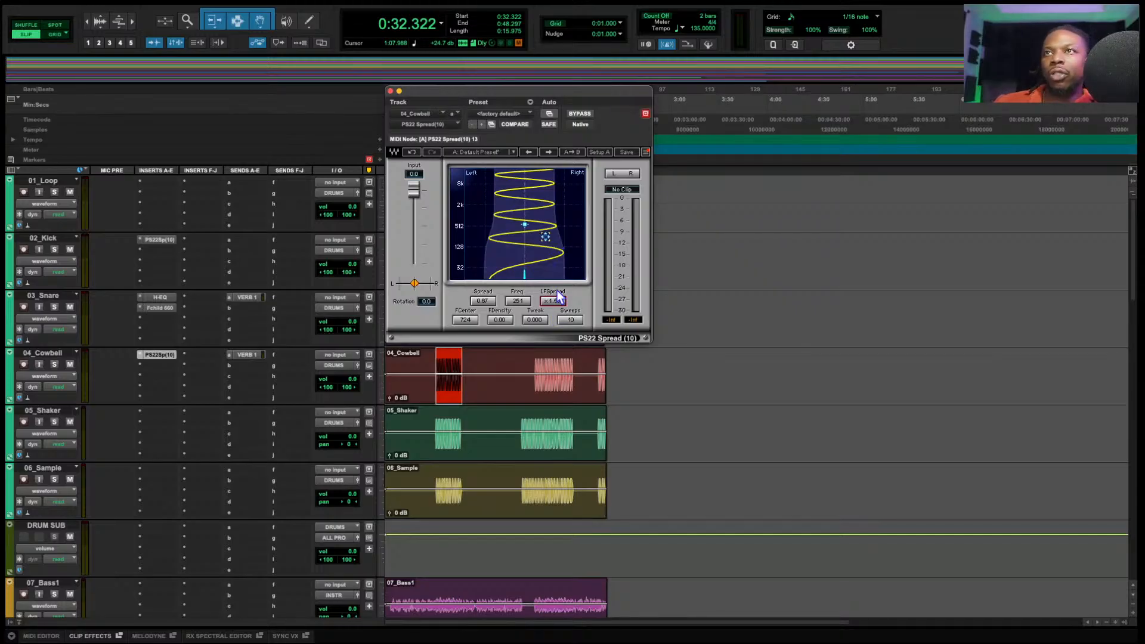
pyautogui.moveTo(544, 236); pyautogui.dragTo(543, 188)
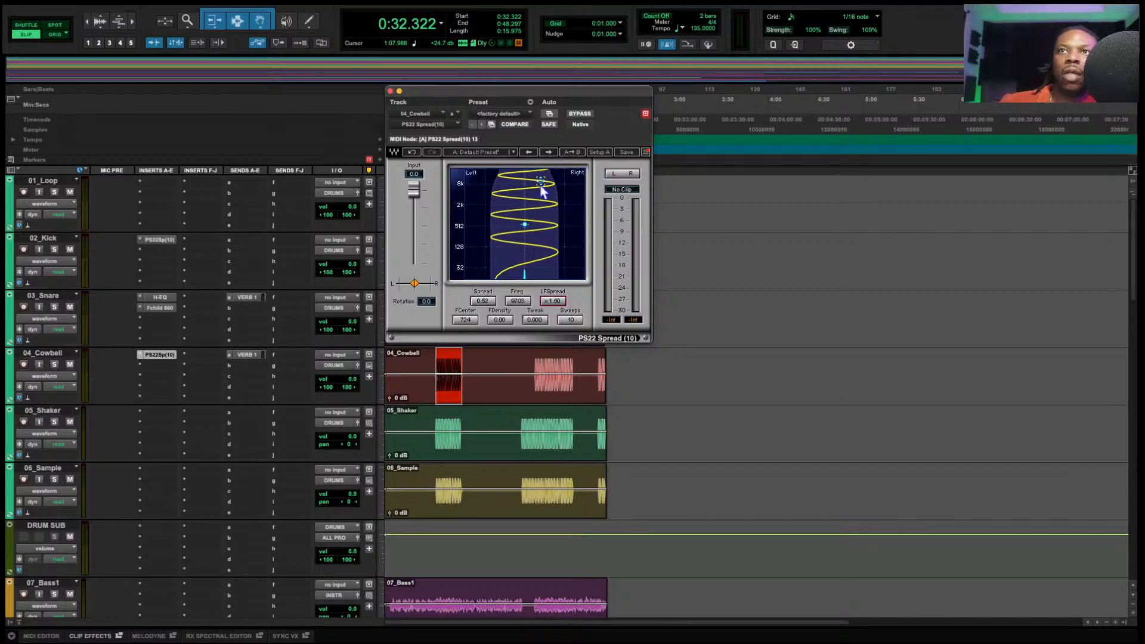
pyautogui.moveTo(556, 300); pyautogui.dragTo(555, 322)
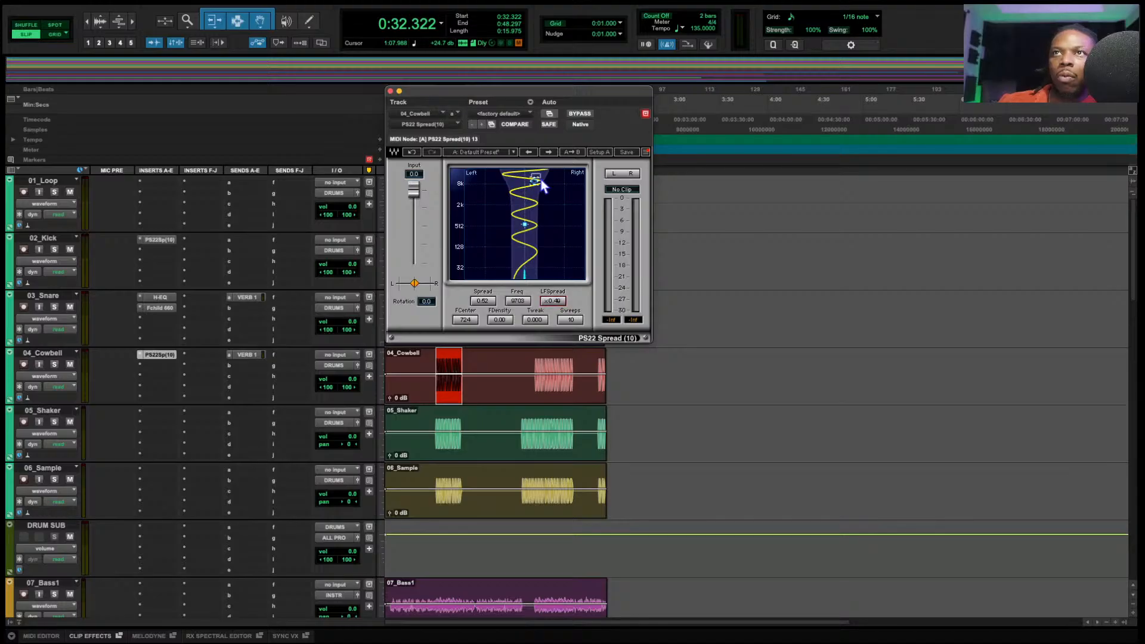
pyautogui.moveTo(535, 181); pyautogui.dragTo(537, 190)
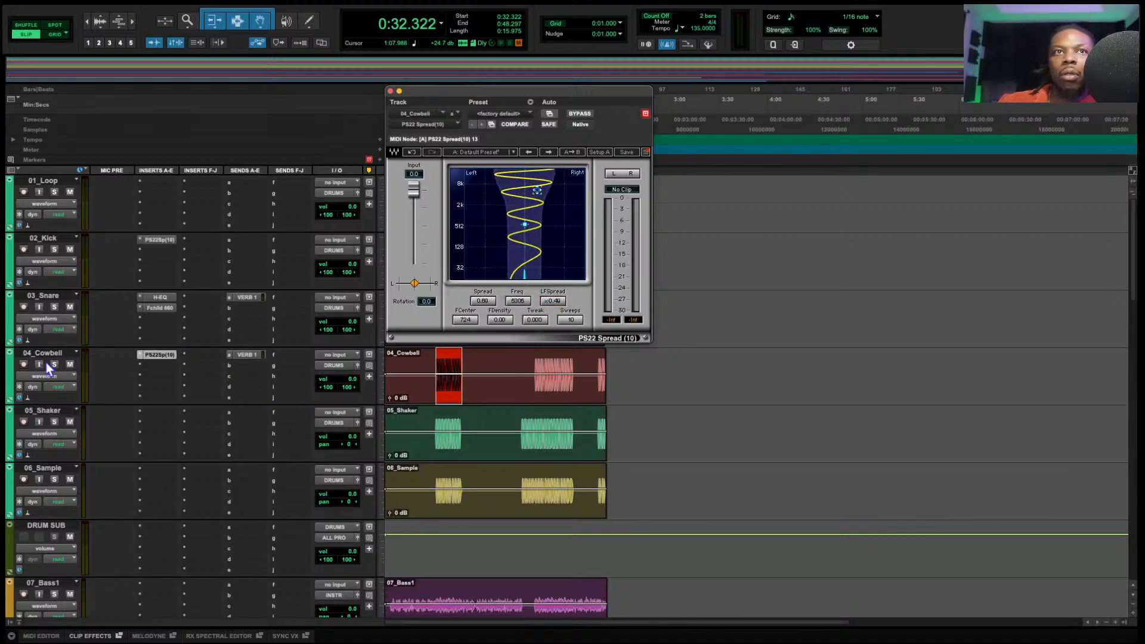
# - Play the mix from about 0:32 and compare the cowbell with PS22 Spread(10) bypassed and active, leaving it active
pyautogui.press('space')
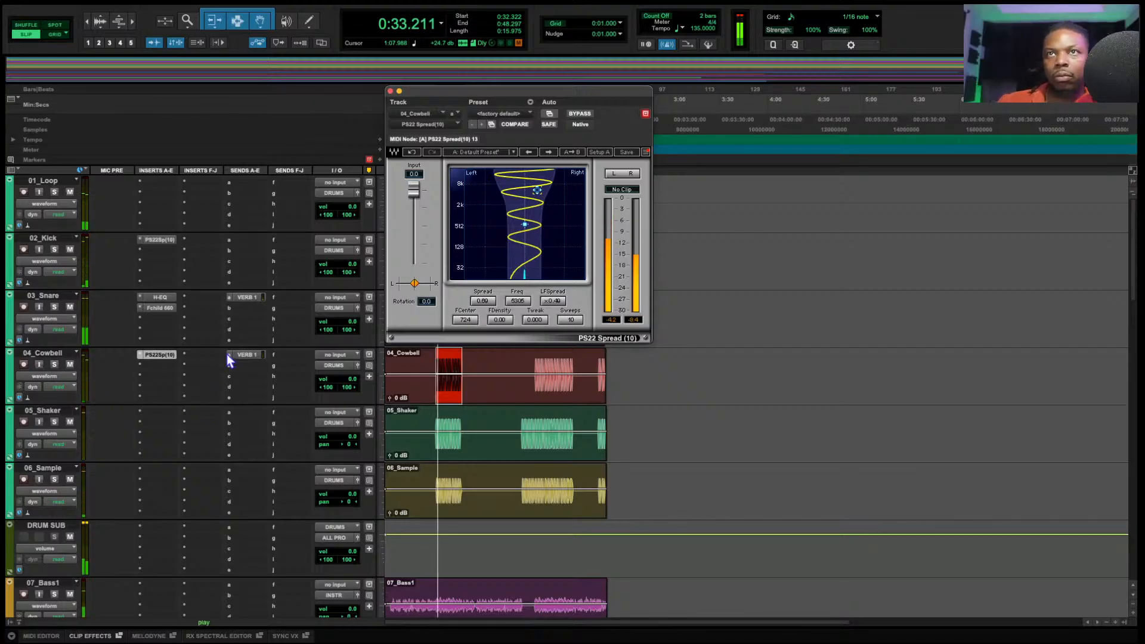
pyautogui.click(580, 114)
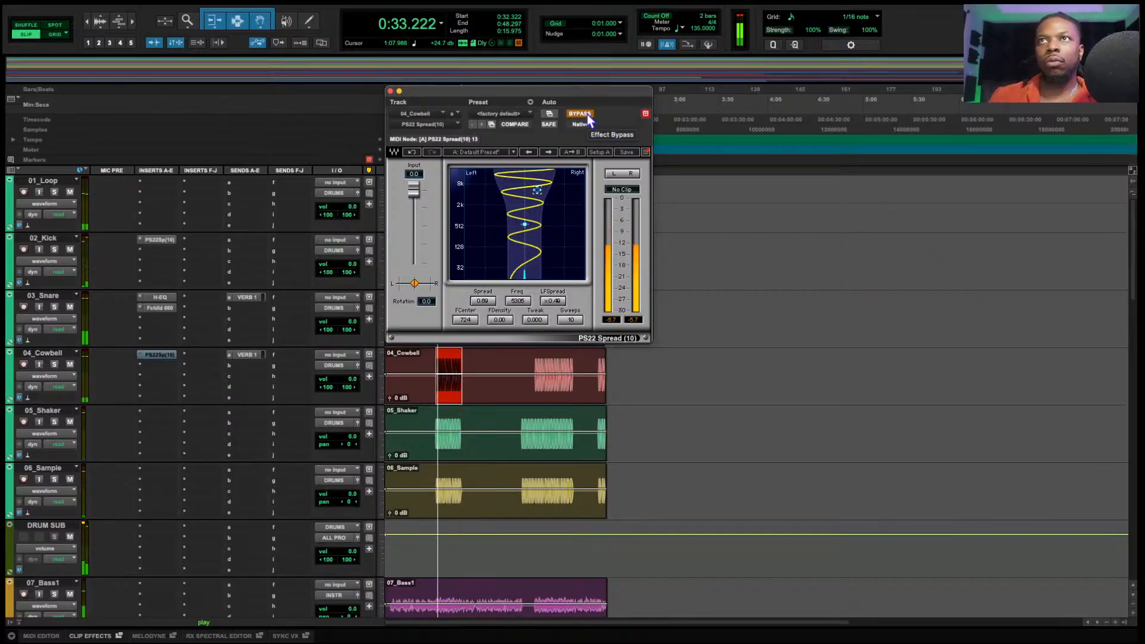
pyautogui.click(588, 119)
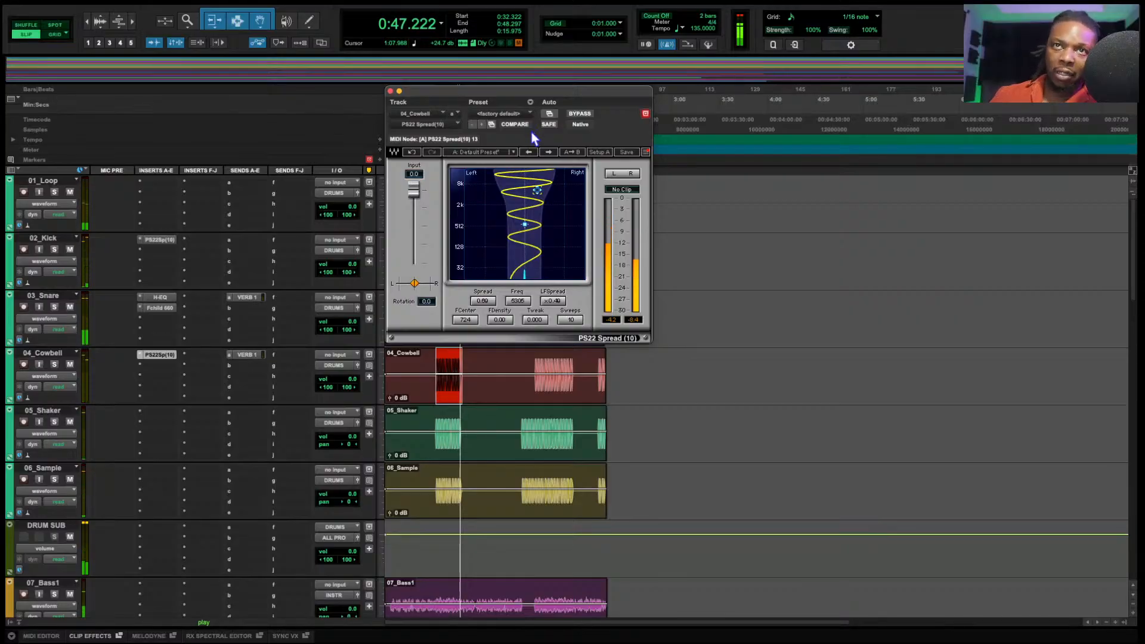
pyautogui.press('space')
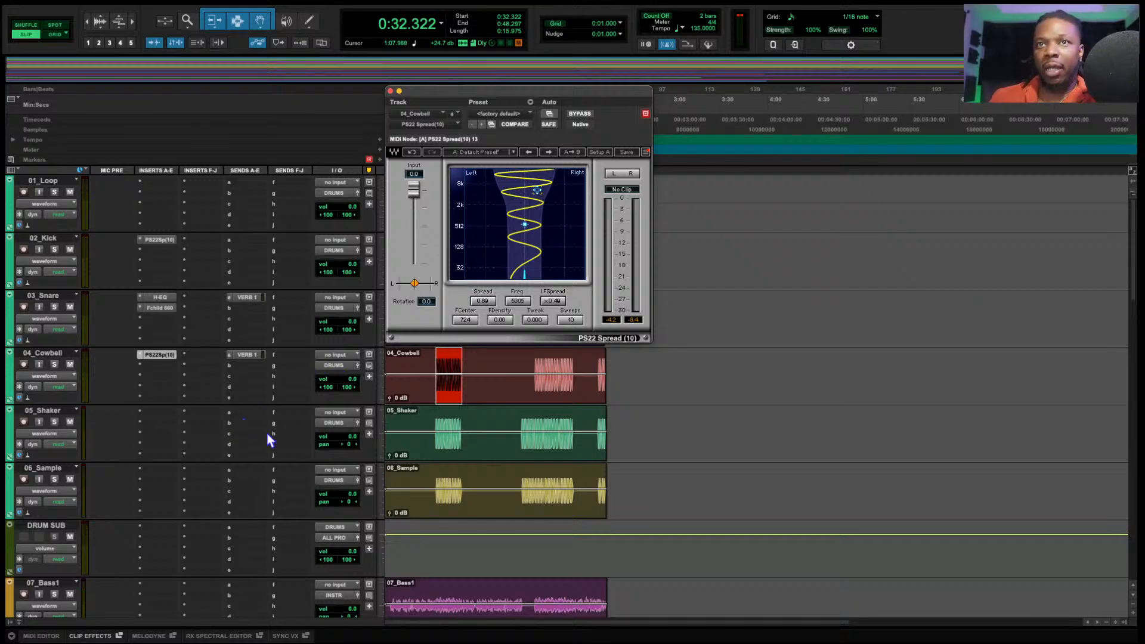
pyautogui.click(390, 91)
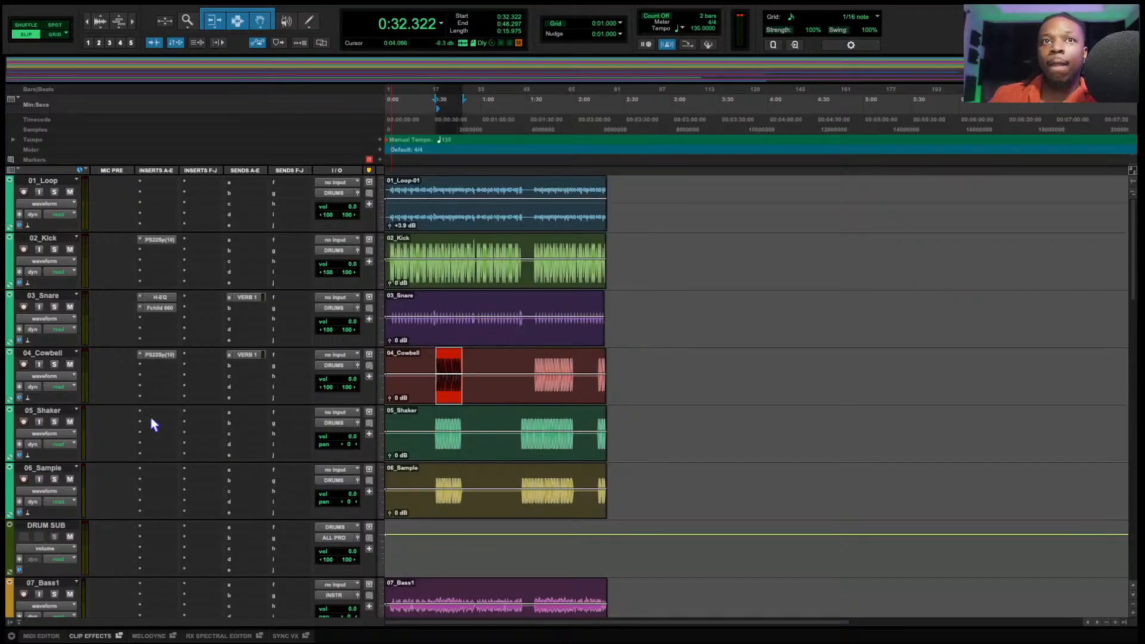
# - Insert the AutoPan mono/stereo plug-in on 05_Shaker
pyautogui.click(169, 413)
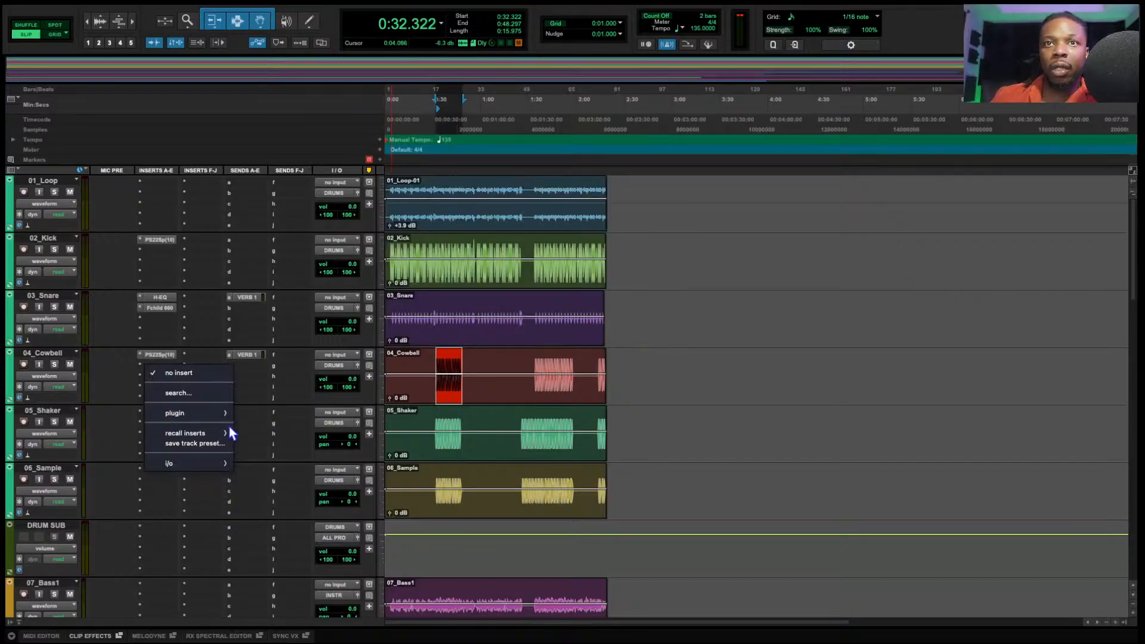
pyautogui.moveTo(220, 414)
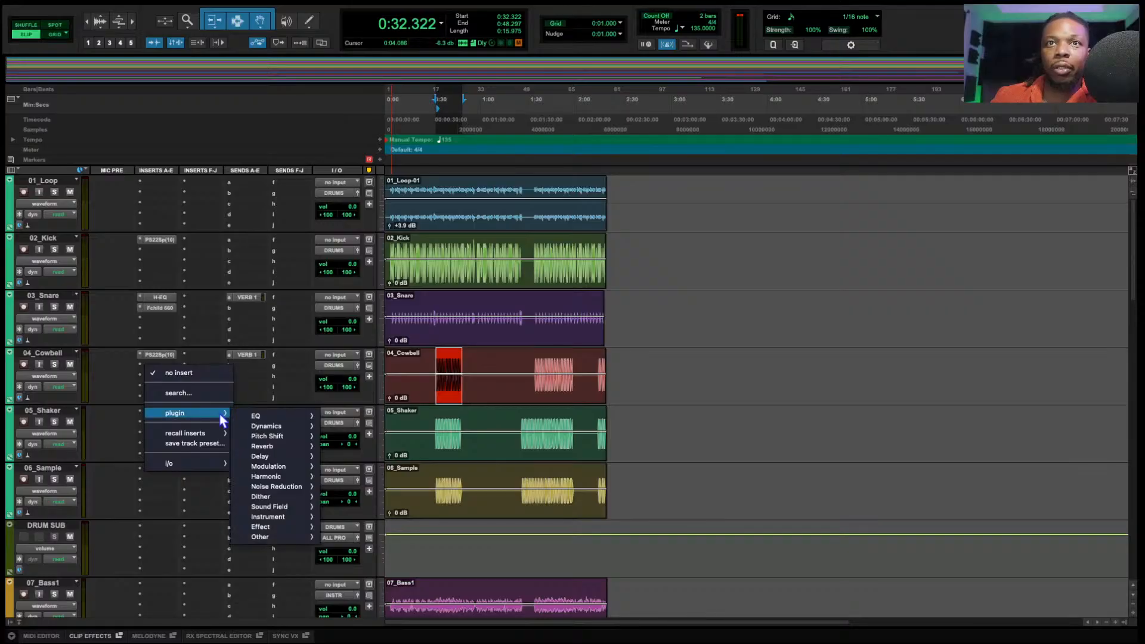
pyautogui.moveTo(293, 508)
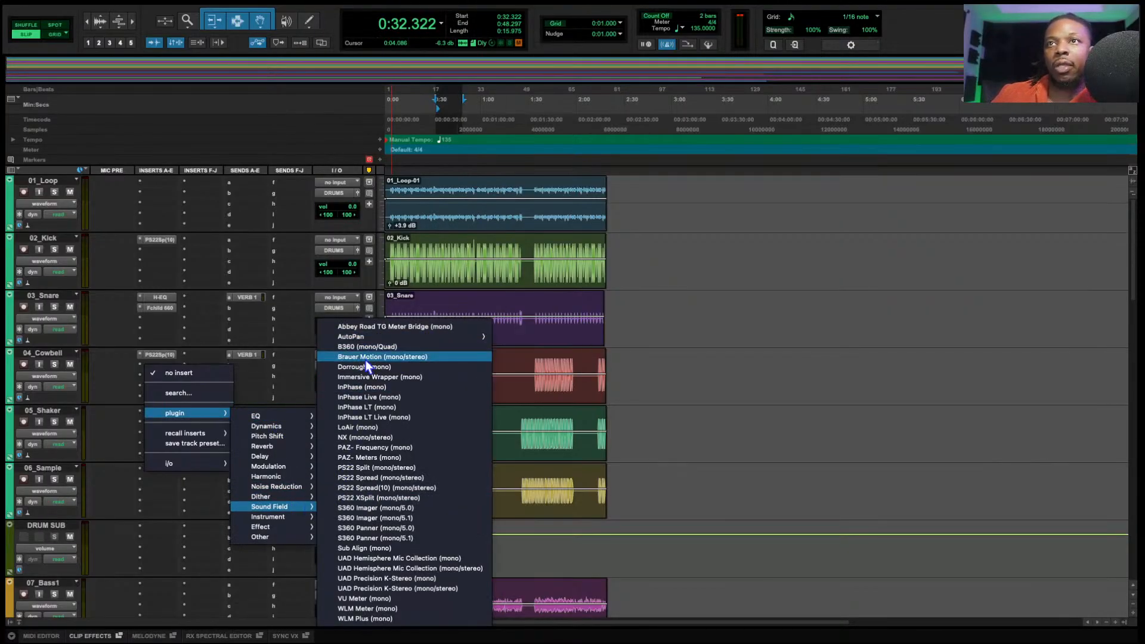
pyautogui.moveTo(387, 337)
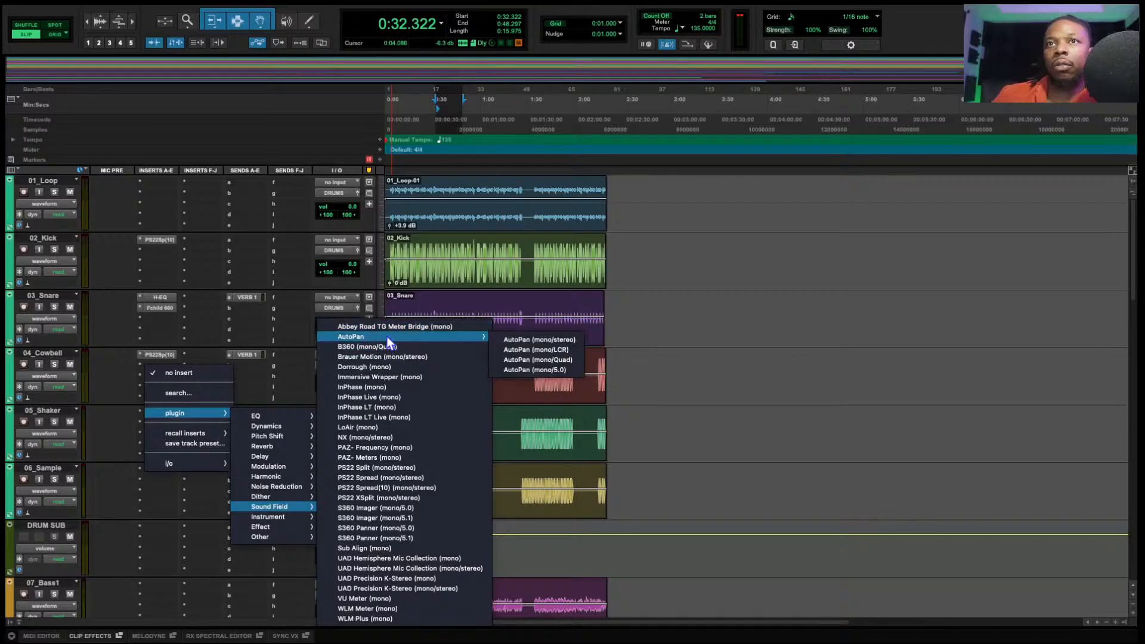
pyautogui.click(538, 340)
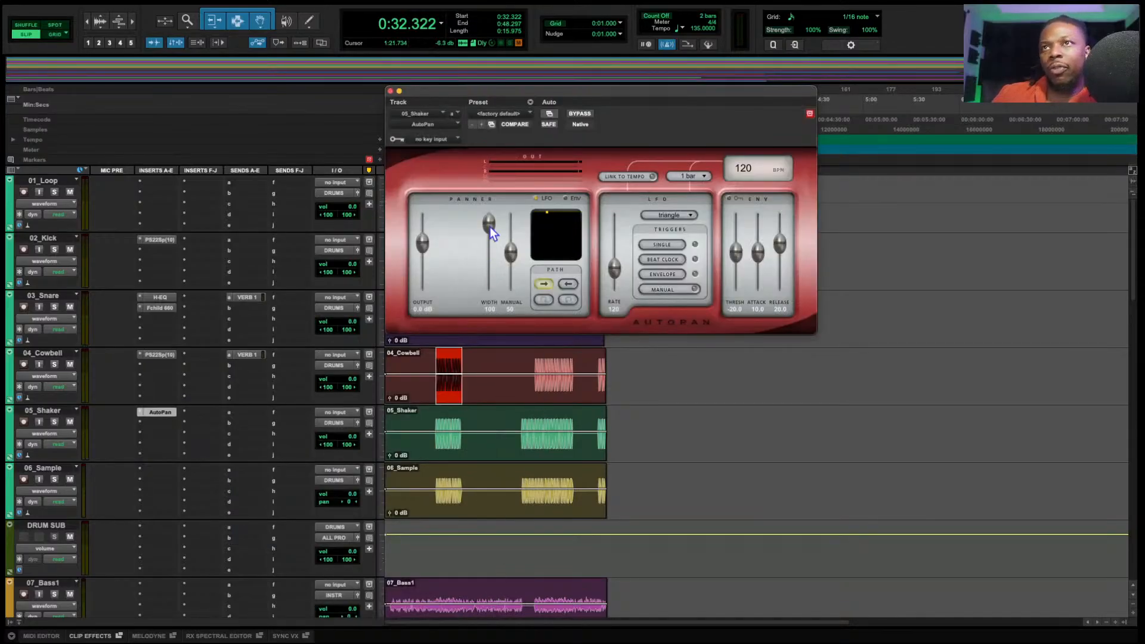
# - Set the shaker's AutoPan path to run from right to left with a width of about 75, and close the plug-in
pyautogui.click(570, 285)
pyautogui.moveTo(491, 226); pyautogui.dragTo(492, 240)
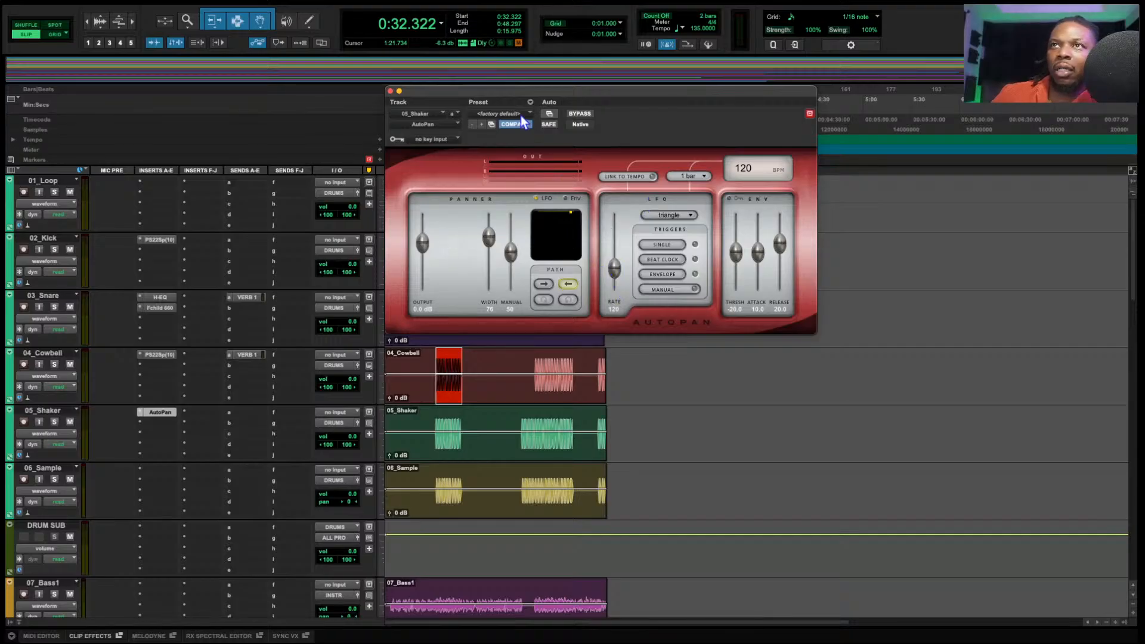
pyautogui.moveTo(514, 88); pyautogui.dragTo(659, 98)
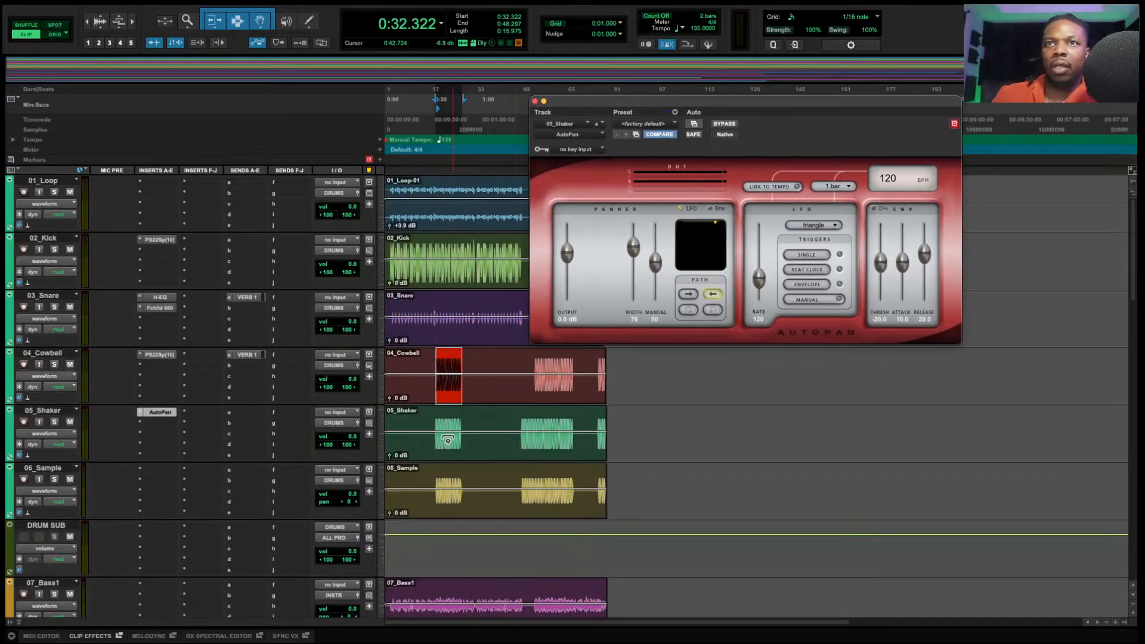
pyautogui.press('super+w')
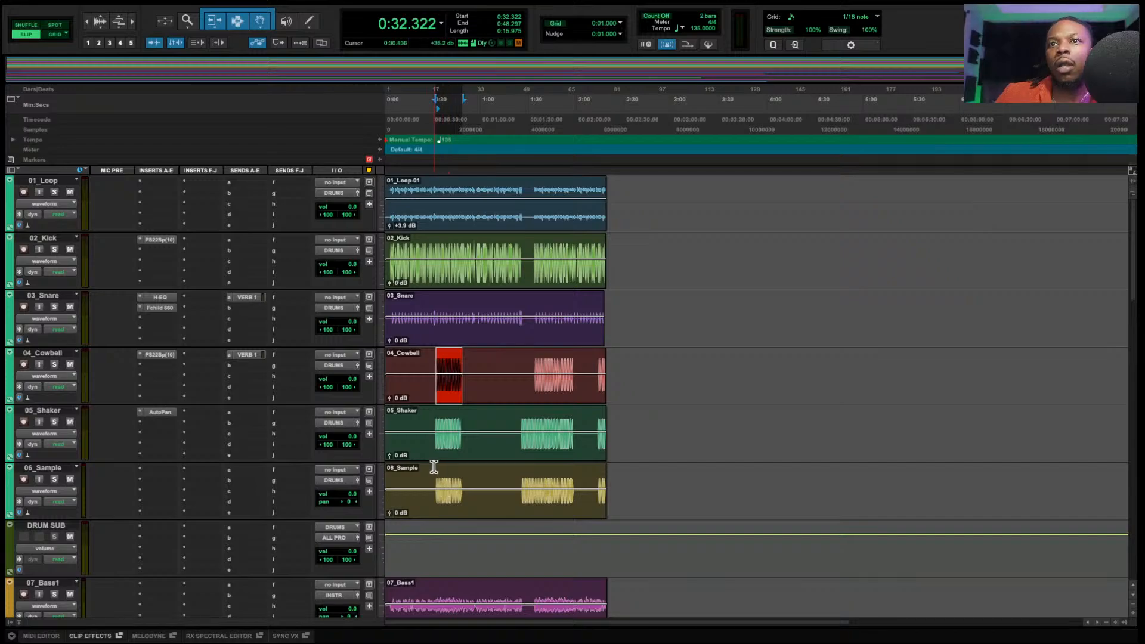
# - While playing the shaker's first section from about 0:32 to 0:48, set its AutoPan rate to 224 and output to -6.8 dB
pyautogui.moveTo(436, 419); pyautogui.dragTo(462, 421)
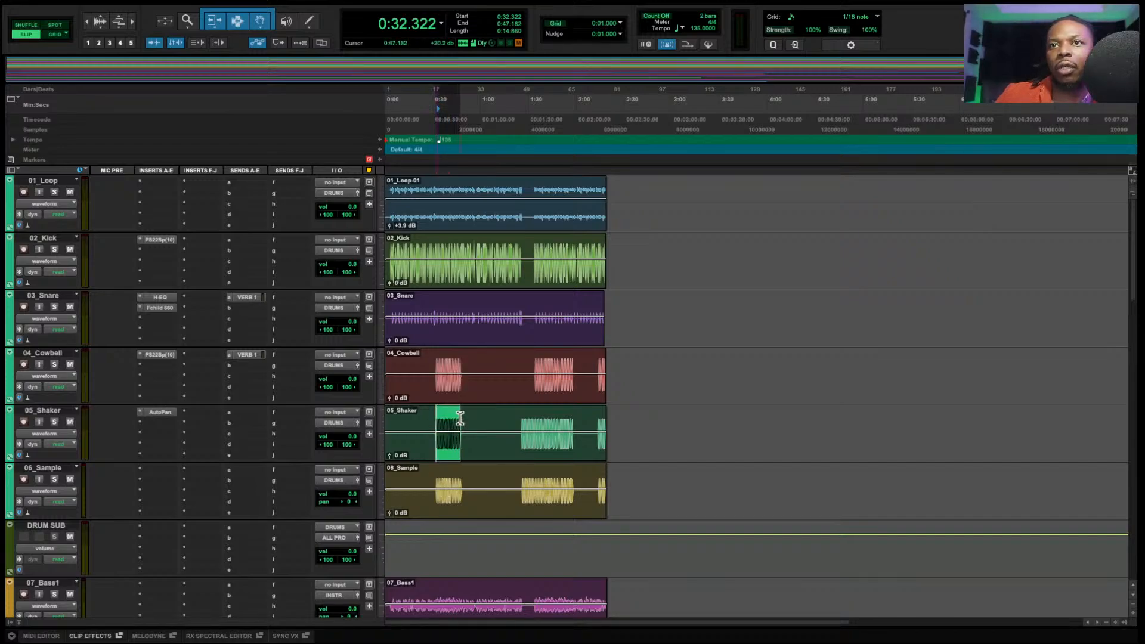
pyautogui.press('space')
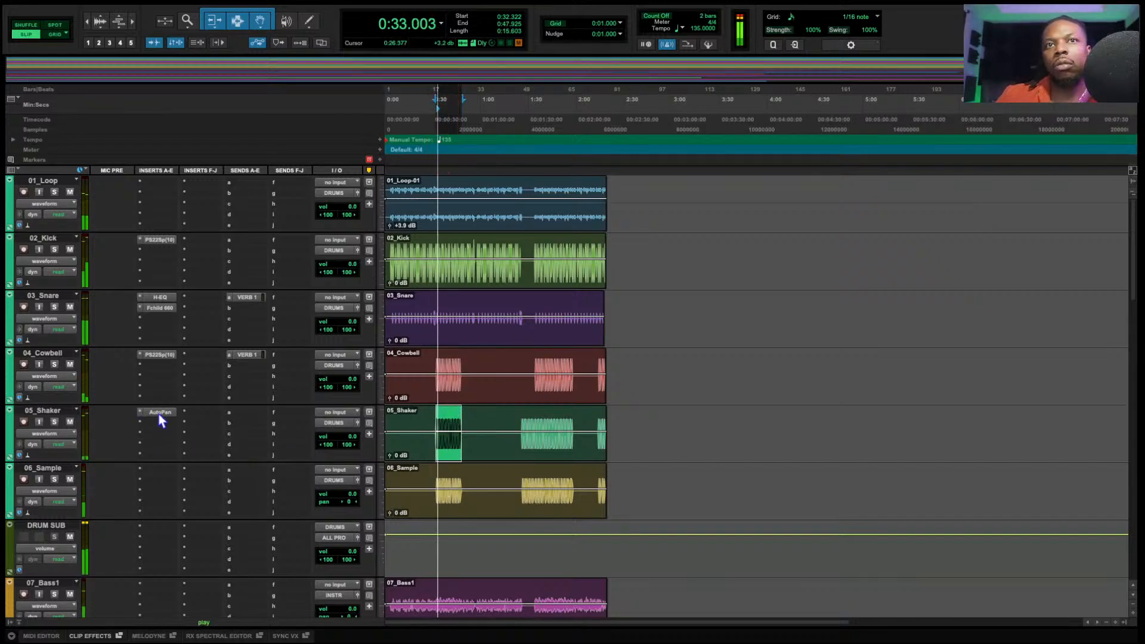
pyautogui.click(160, 412)
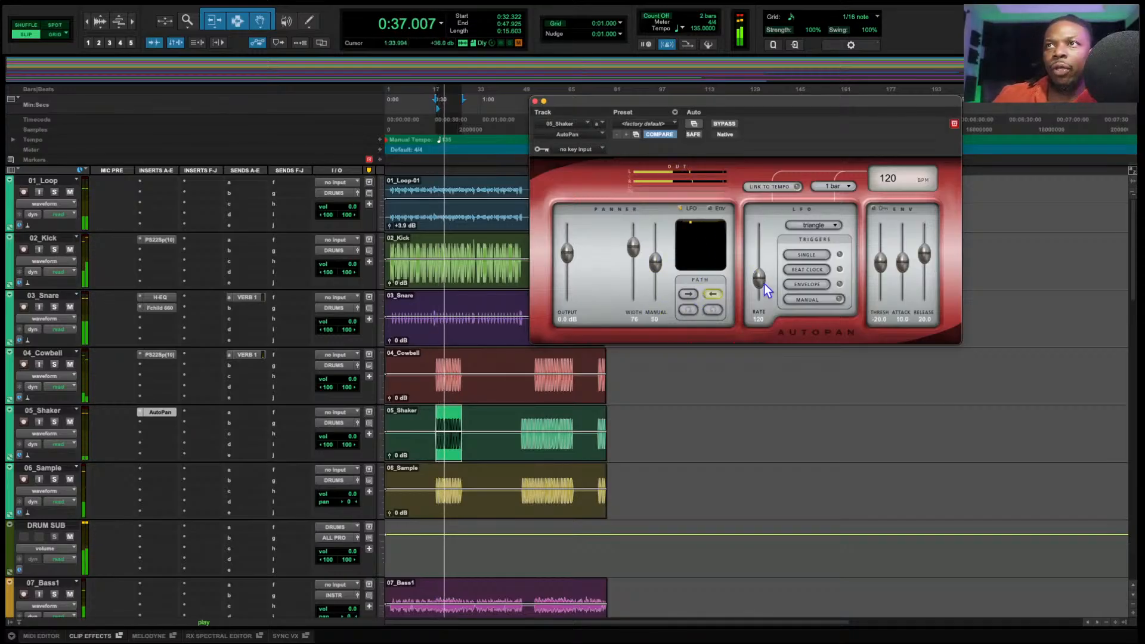
pyautogui.moveTo(762, 276); pyautogui.dragTo(762, 269)
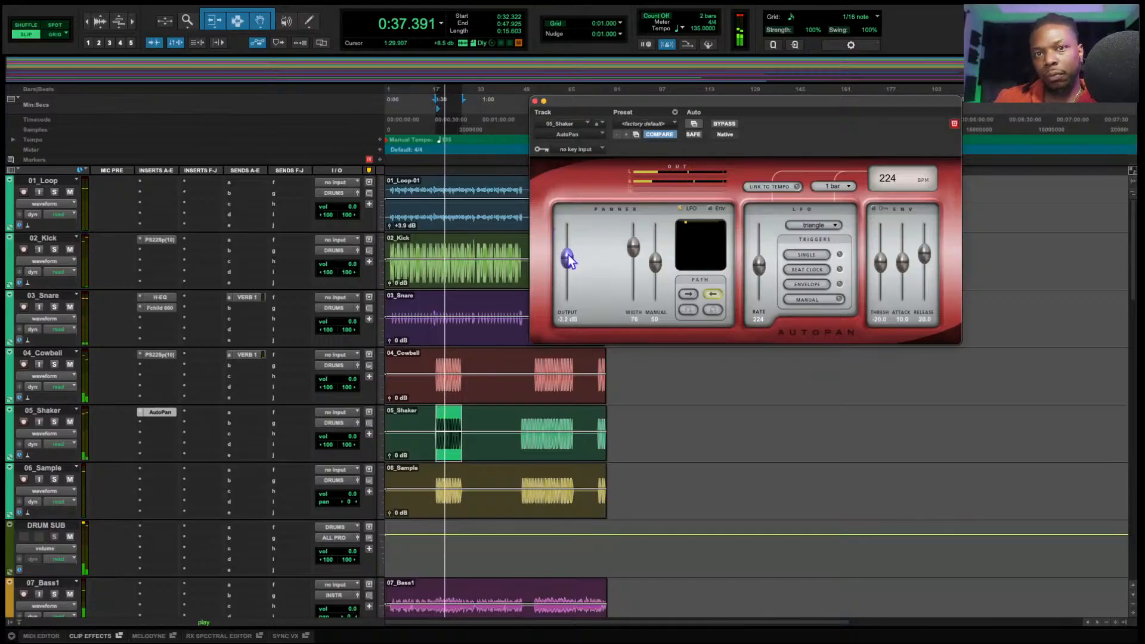
pyautogui.moveTo(568, 258); pyautogui.dragTo(571, 268)
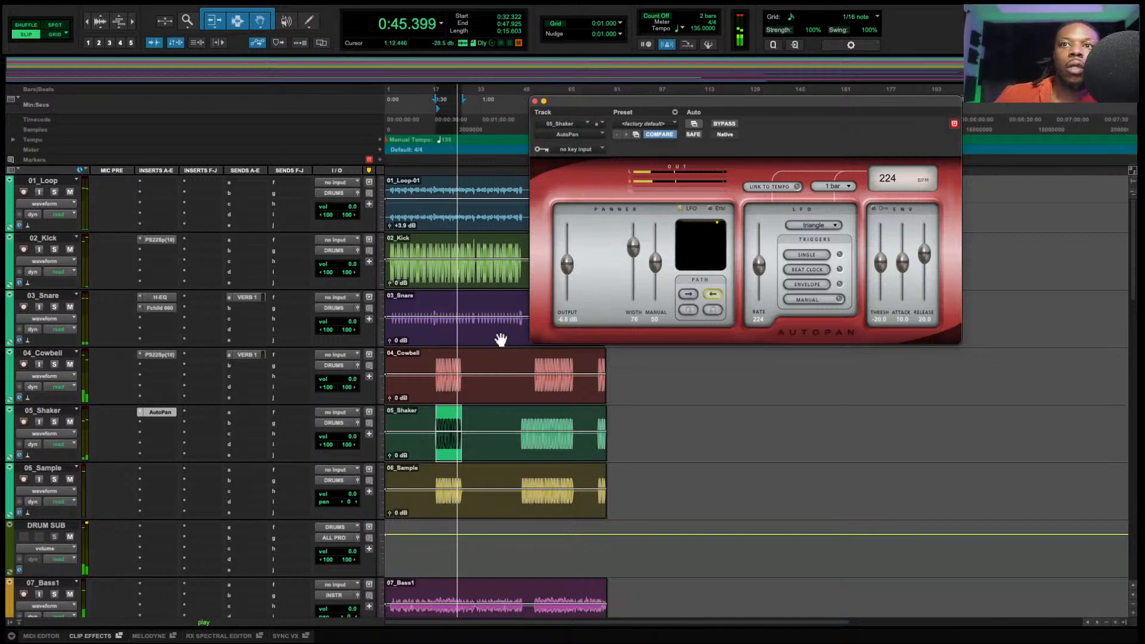
pyautogui.click(535, 102)
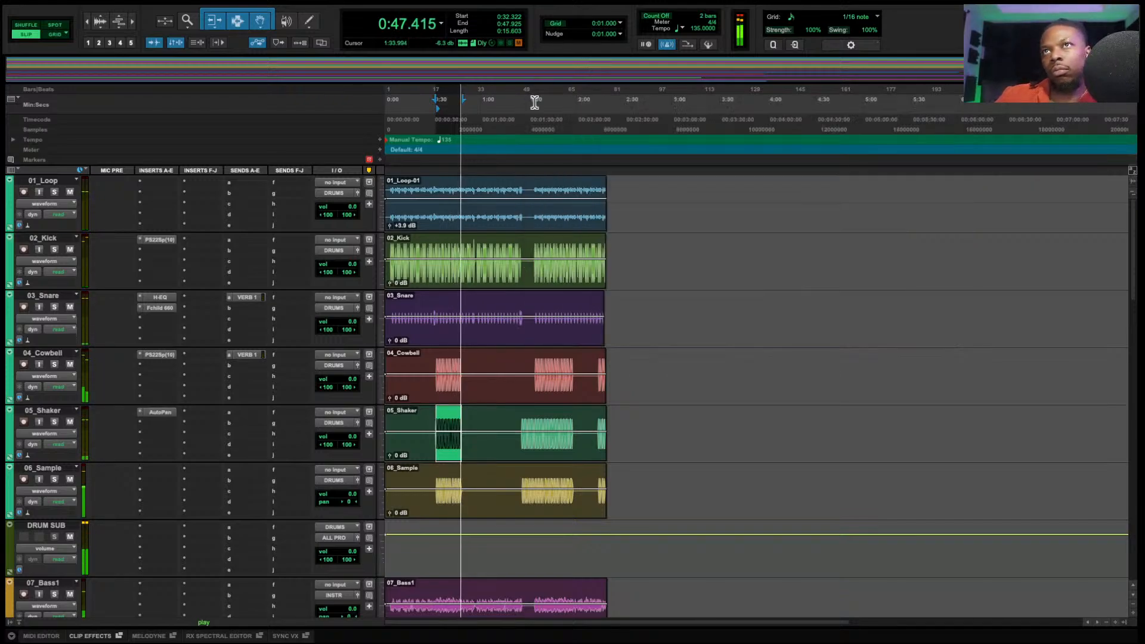
pyautogui.press('space')
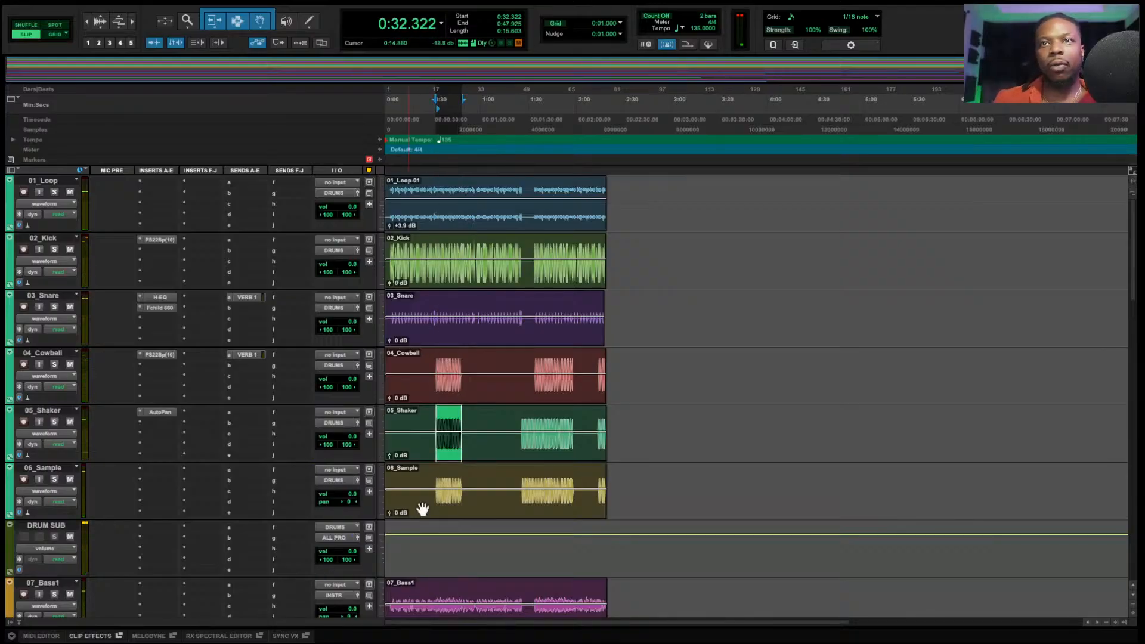
# - Play 06_Sample's first section, from about 0:32 to 0:49, and raise the track's volume to +2.9 dB
pyautogui.moveTo(438, 475)
pyautogui.mouseDown()
pyautogui.moveTo(455, 478)
pyautogui.moveTo(433, 480)
pyautogui.mouseUp()
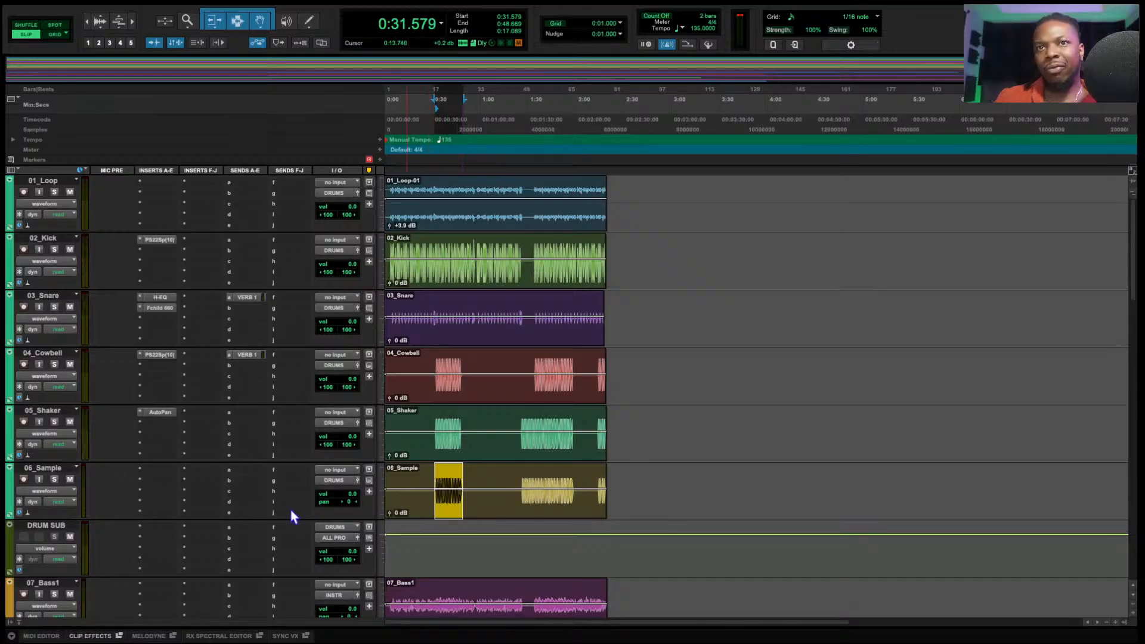
pyautogui.press('space')
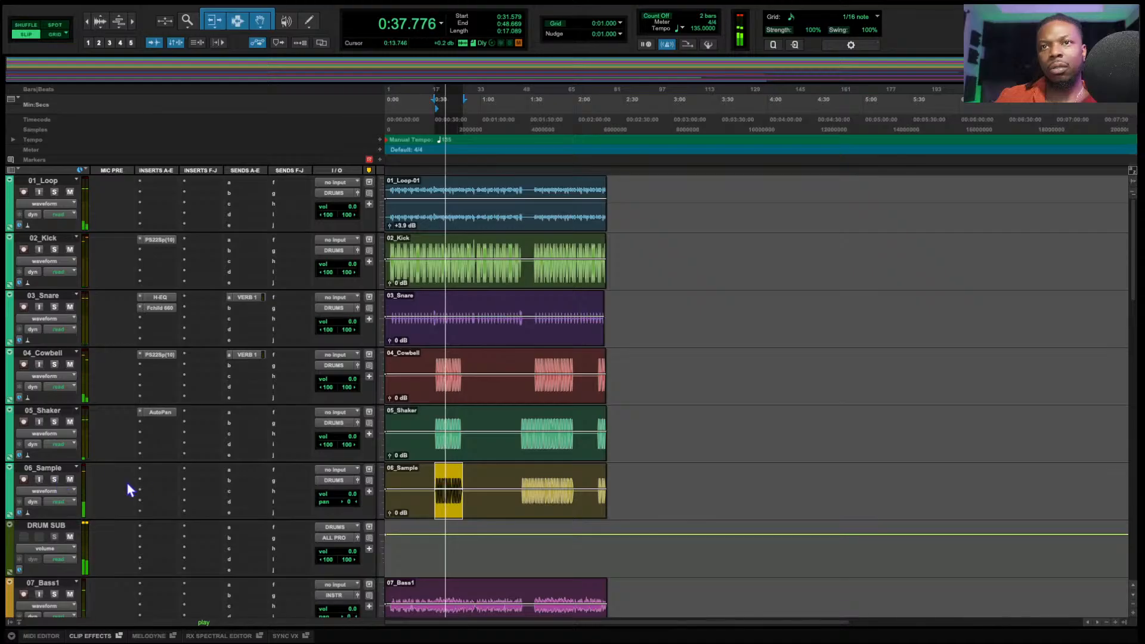
pyautogui.click(357, 494)
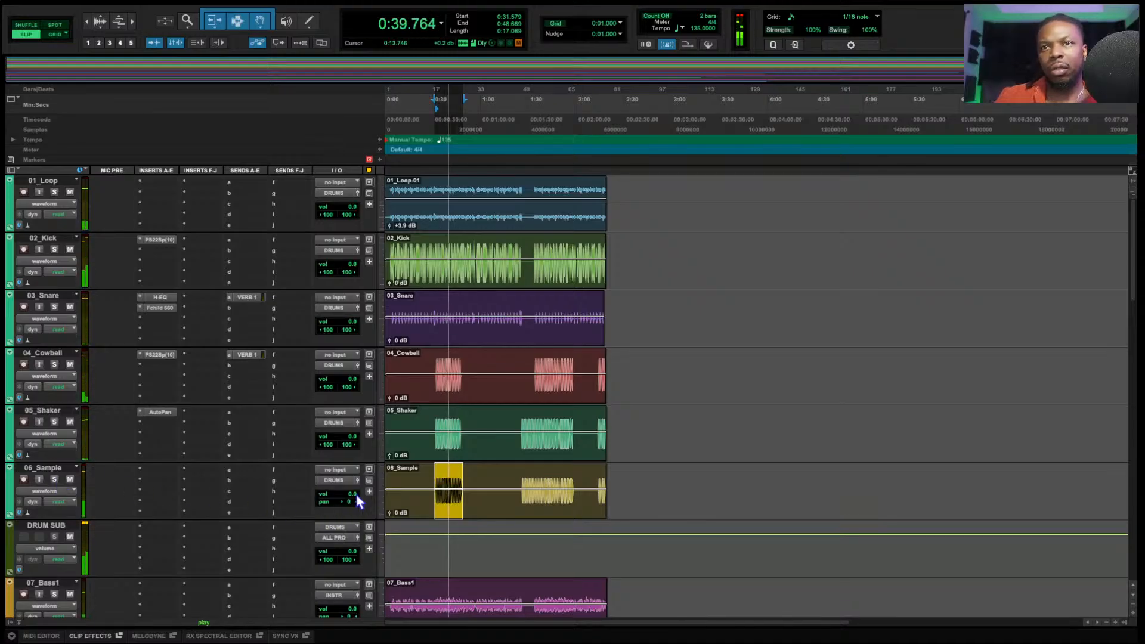
# - Lower the volume line of the DRUM SUB track to -3.3 dB while the mix plays
pyautogui.moveTo(304, 622)
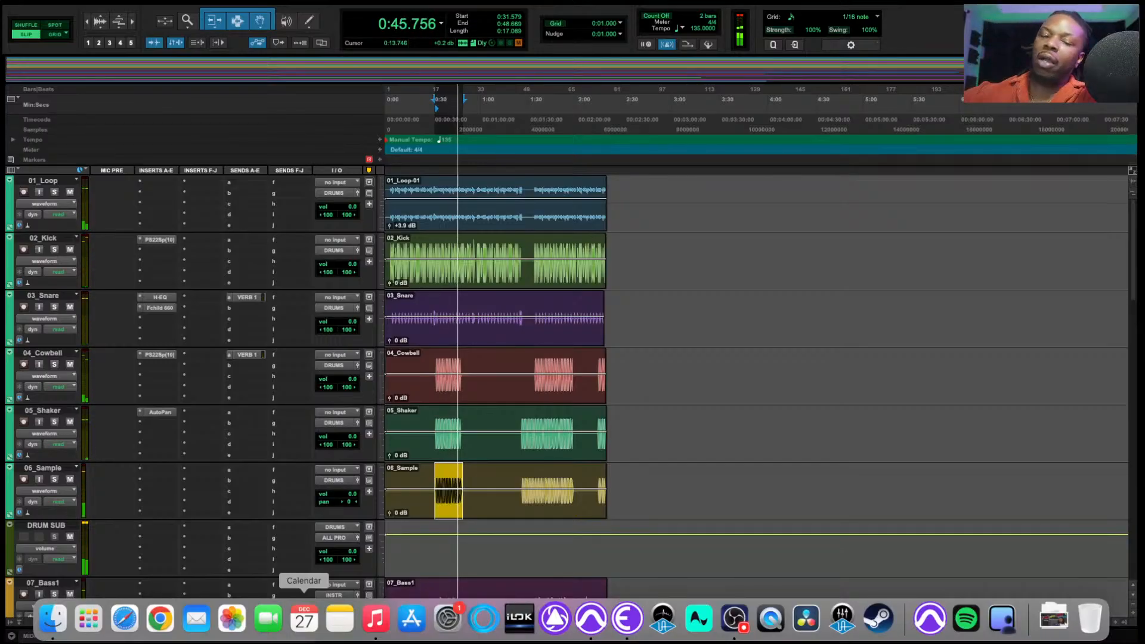
pyautogui.press('End')
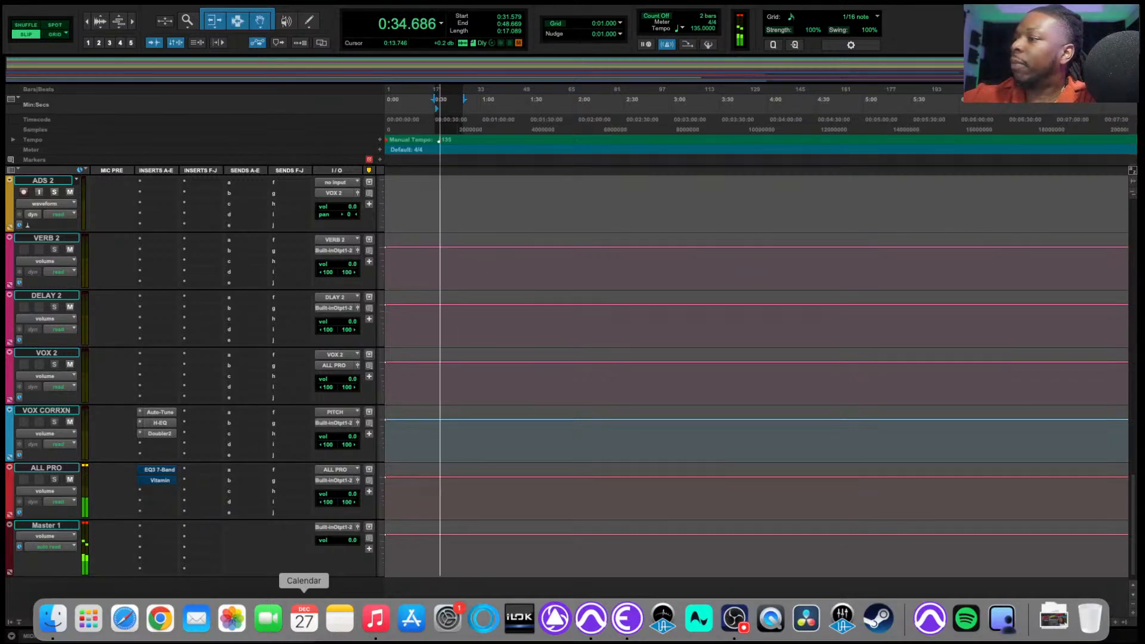
pyautogui.scroll(1, 756, 376)
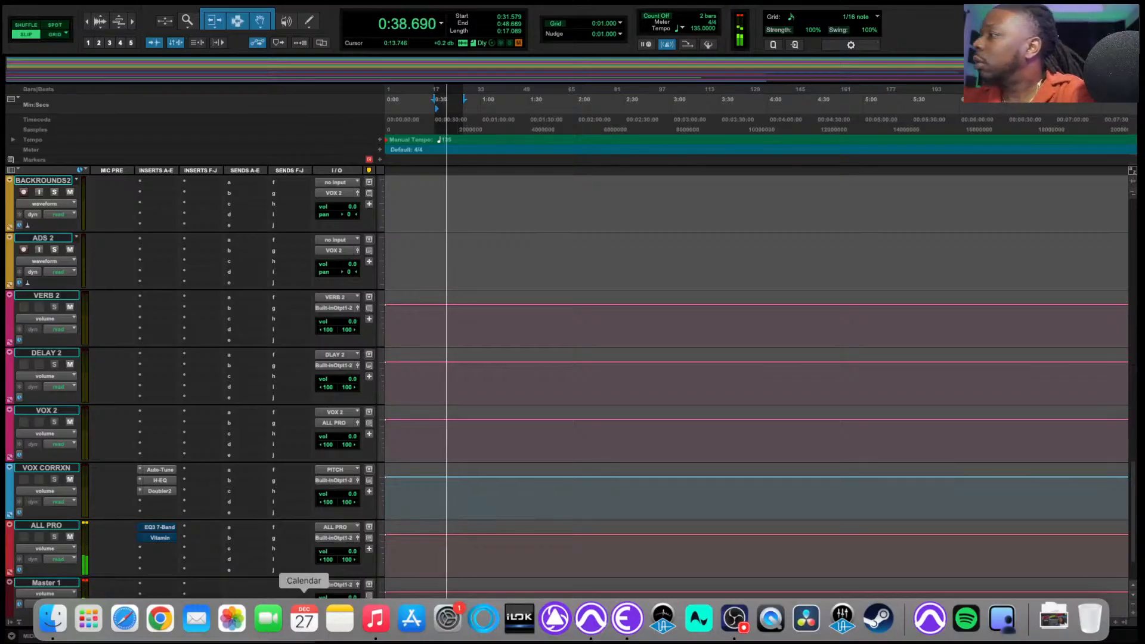
pyautogui.scroll(5, 757, 376)
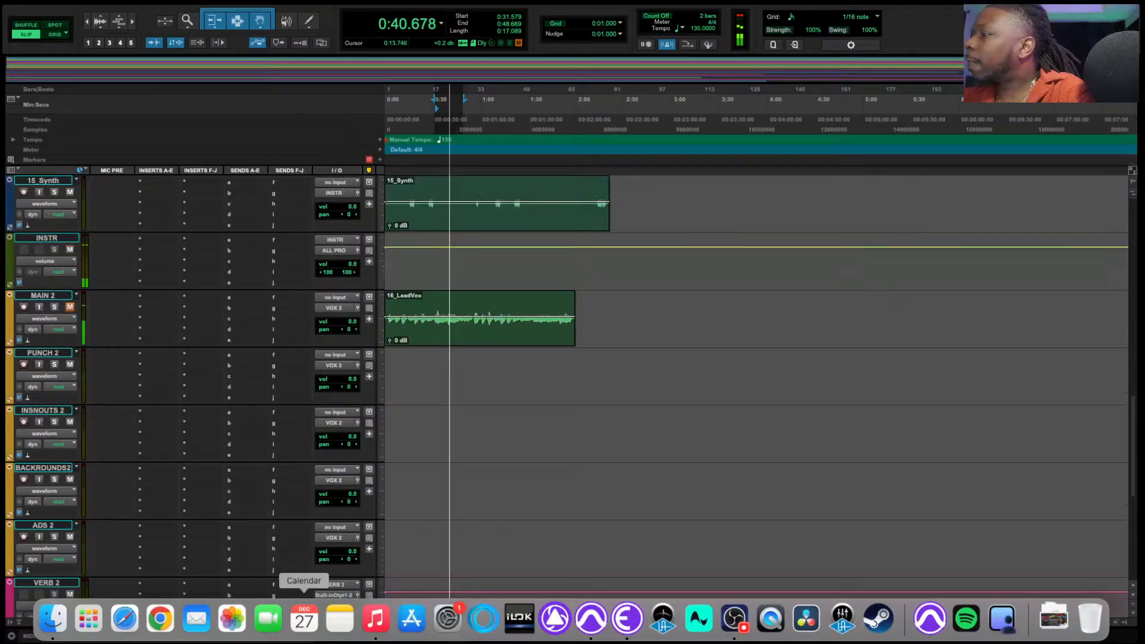
pyautogui.scroll(7, 757, 376)
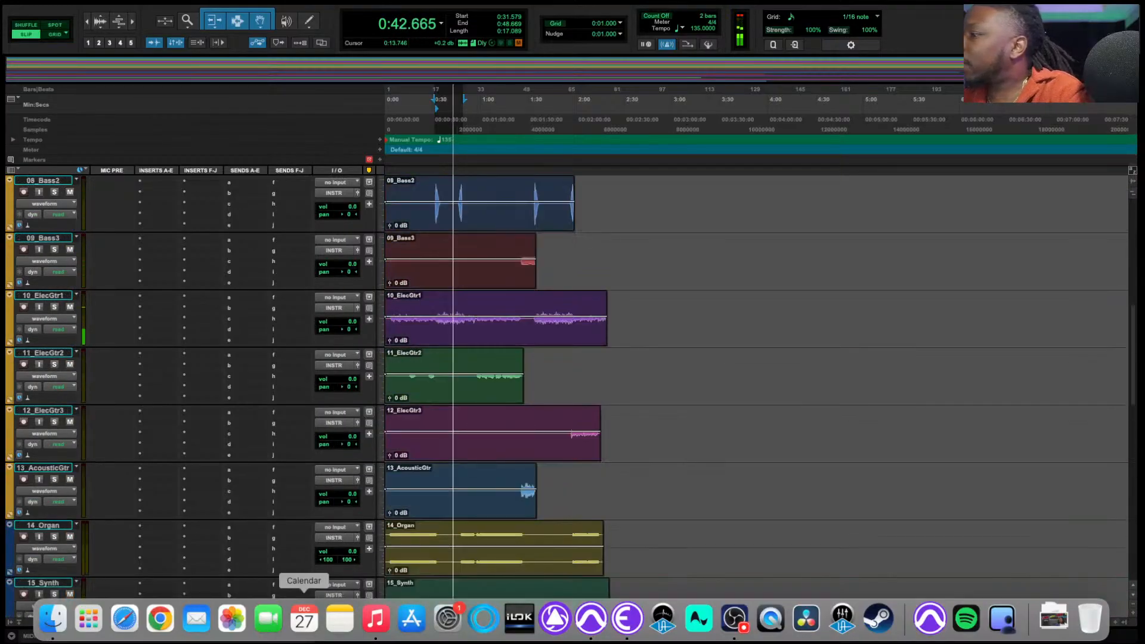
pyautogui.scroll(3, 757, 376)
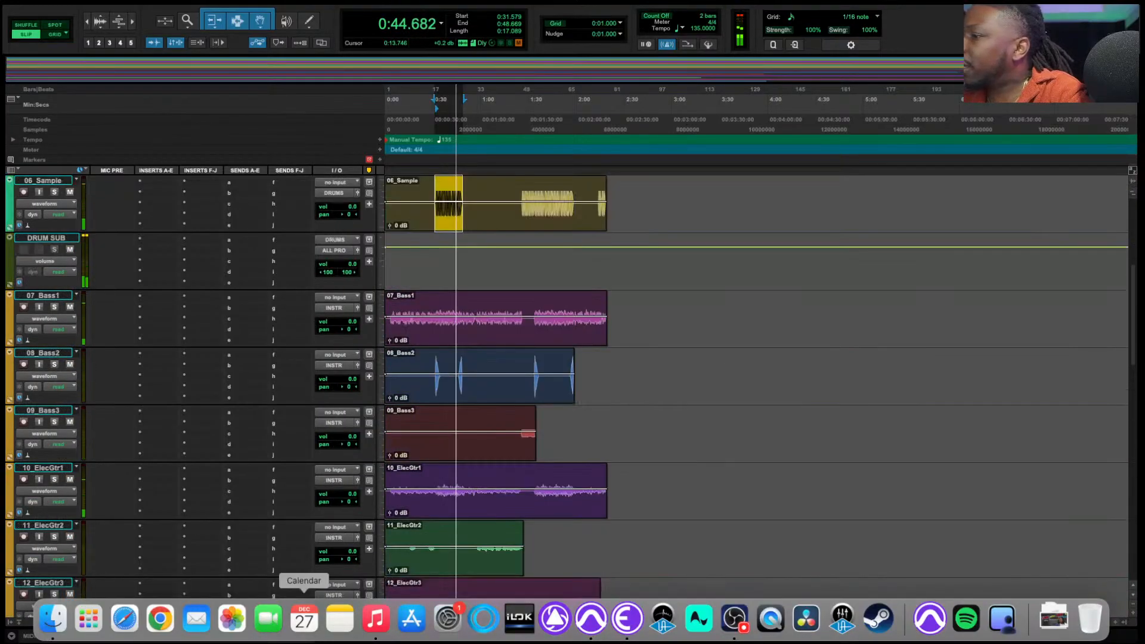
pyautogui.scroll(1, 757, 376)
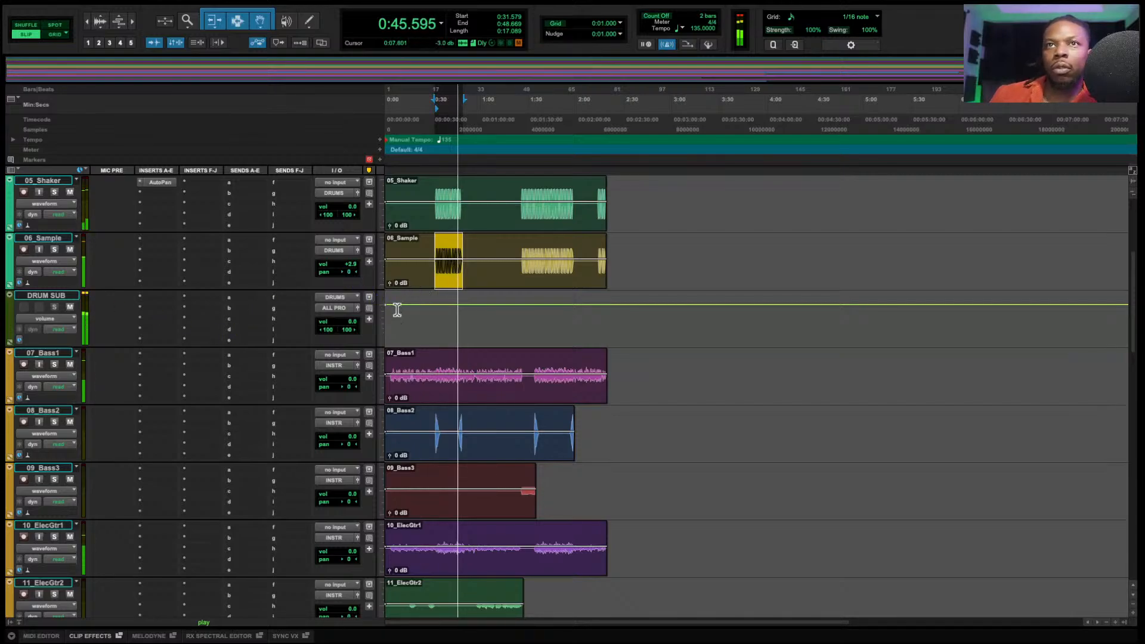
pyautogui.moveTo(407, 301); pyautogui.dragTo(407, 307)
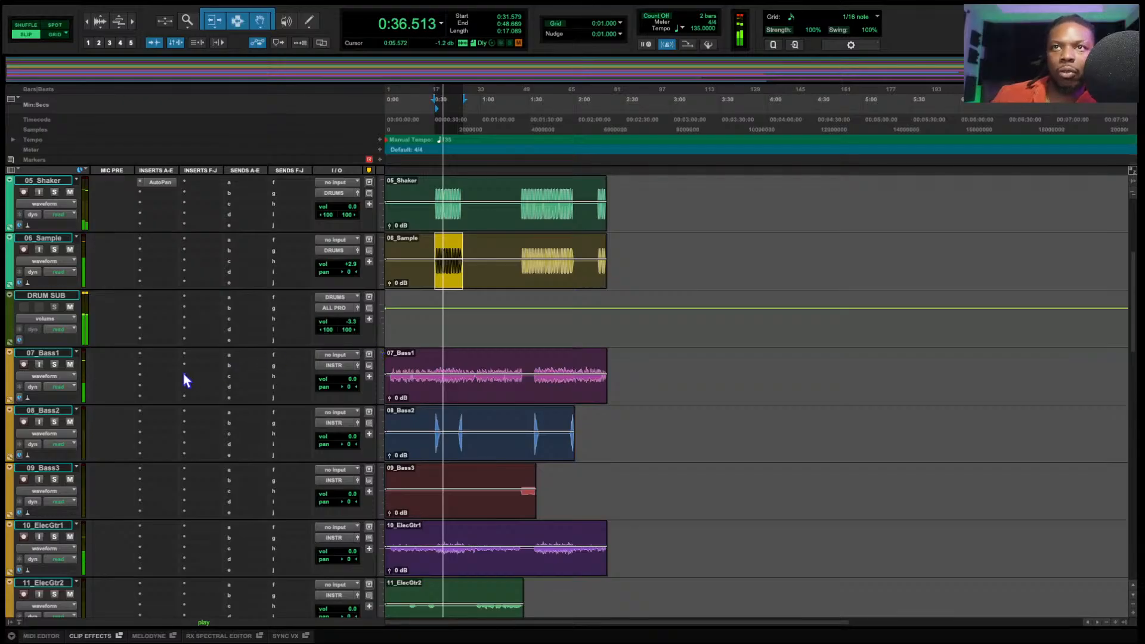
# - Lower the clip gain of all the drum clips together, putting 01_Loop at +1.9 dB and 02_Kick through 06_Sample at -1.9 dB
pyautogui.scroll(-15, 183, 374)
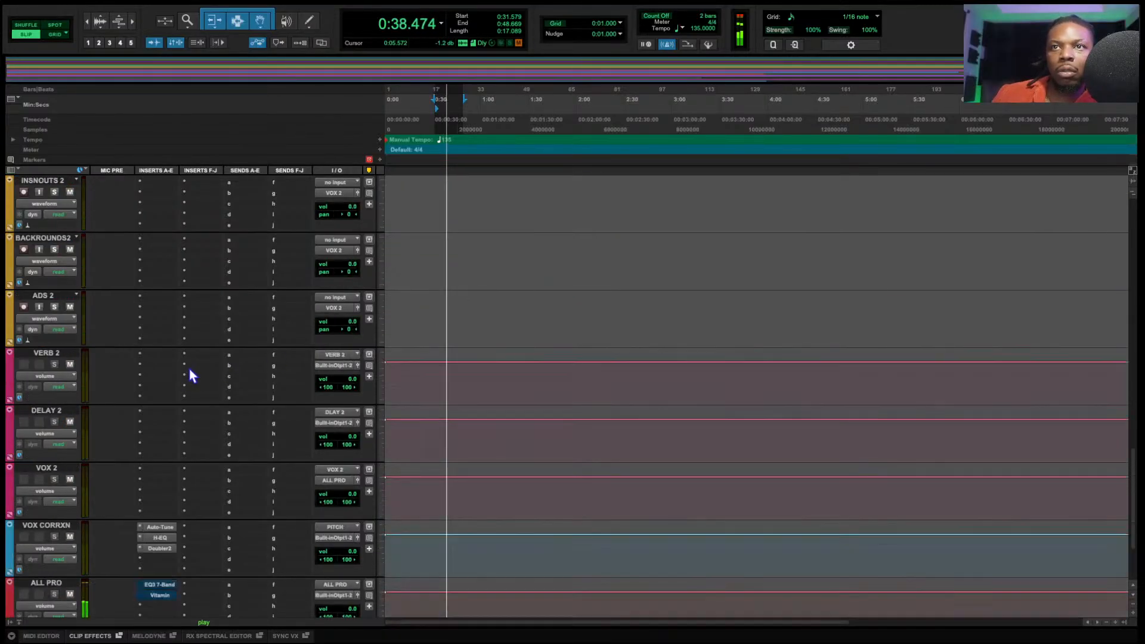
pyautogui.scroll(-4, 190, 374)
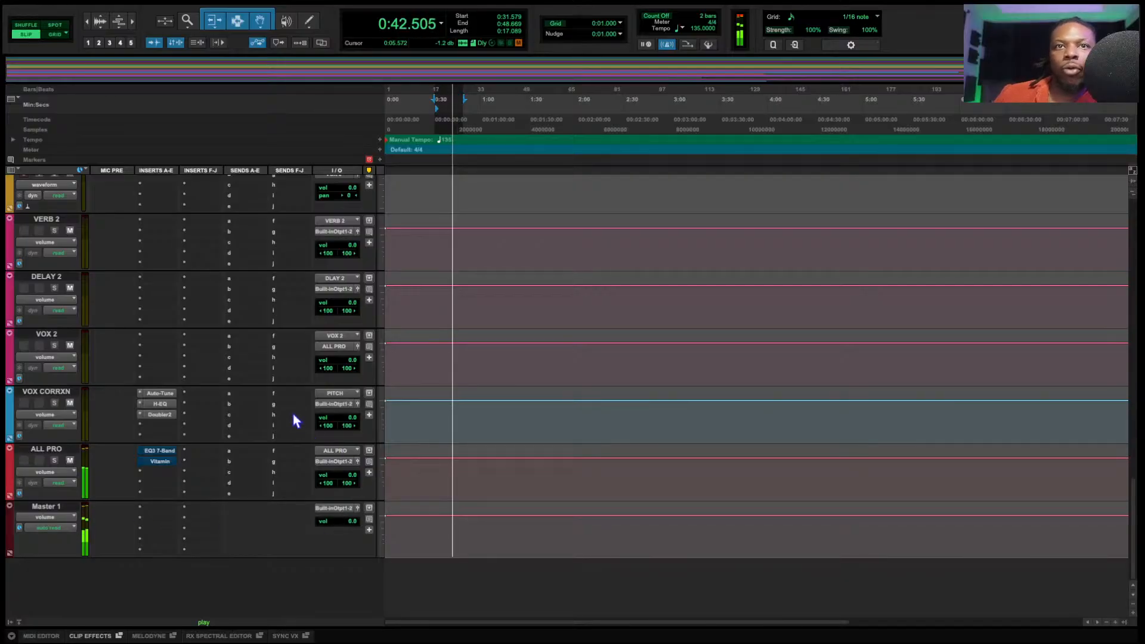
pyautogui.scroll(10, 294, 421)
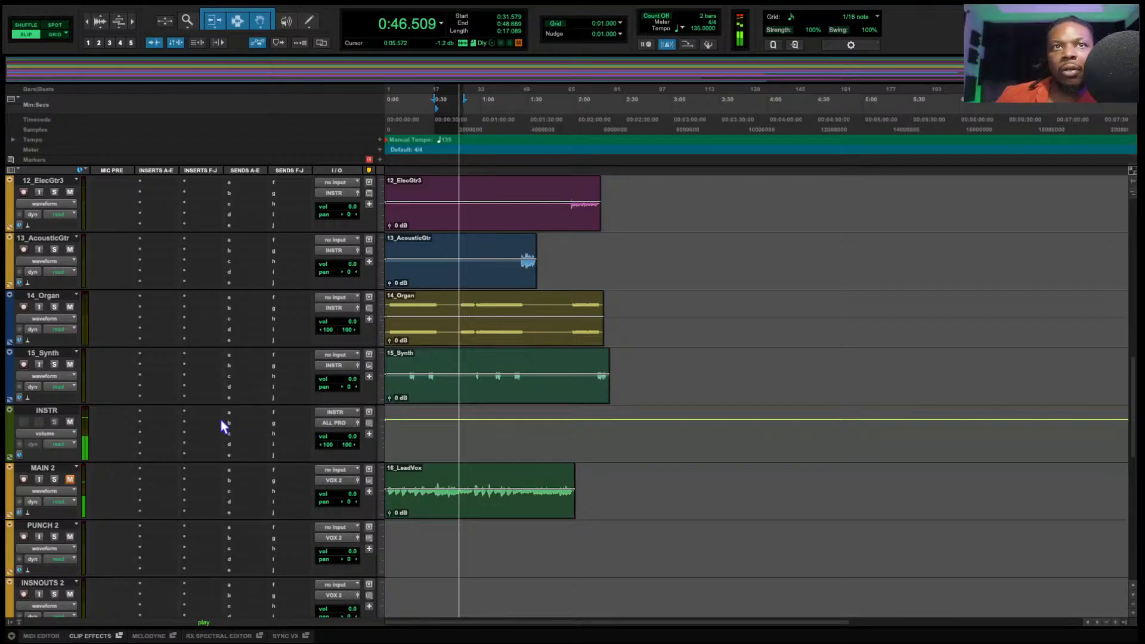
pyautogui.scroll(15, 220, 420)
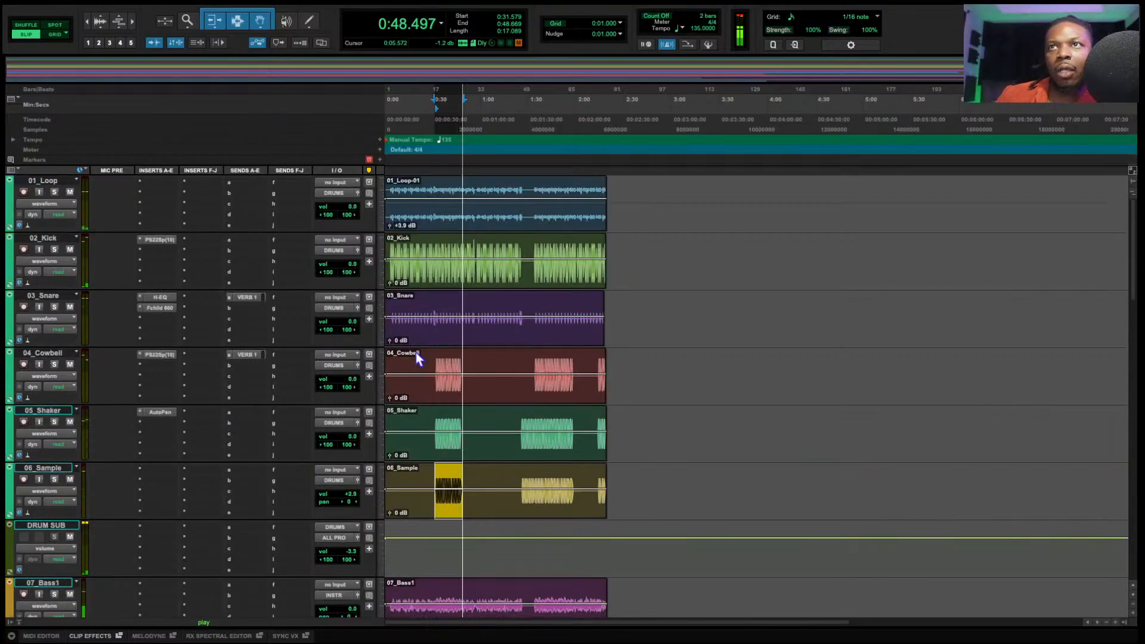
pyautogui.click(633, 191)
pyautogui.moveTo(633, 191); pyautogui.dragTo(387, 501)
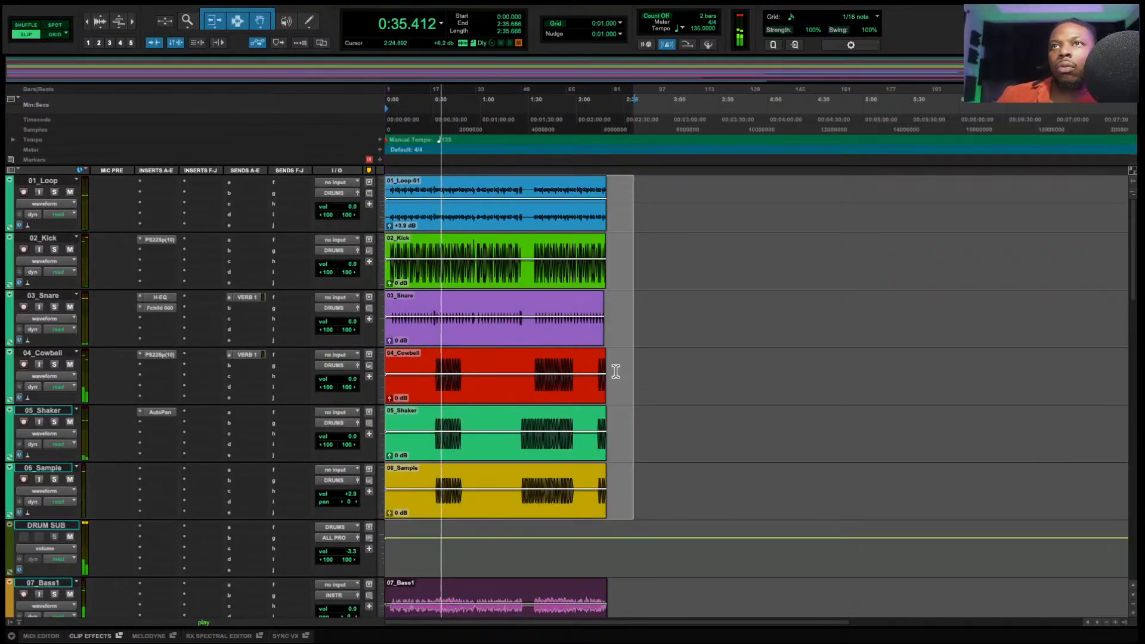
pyautogui.moveTo(506, 201); pyautogui.dragTo(506, 202)
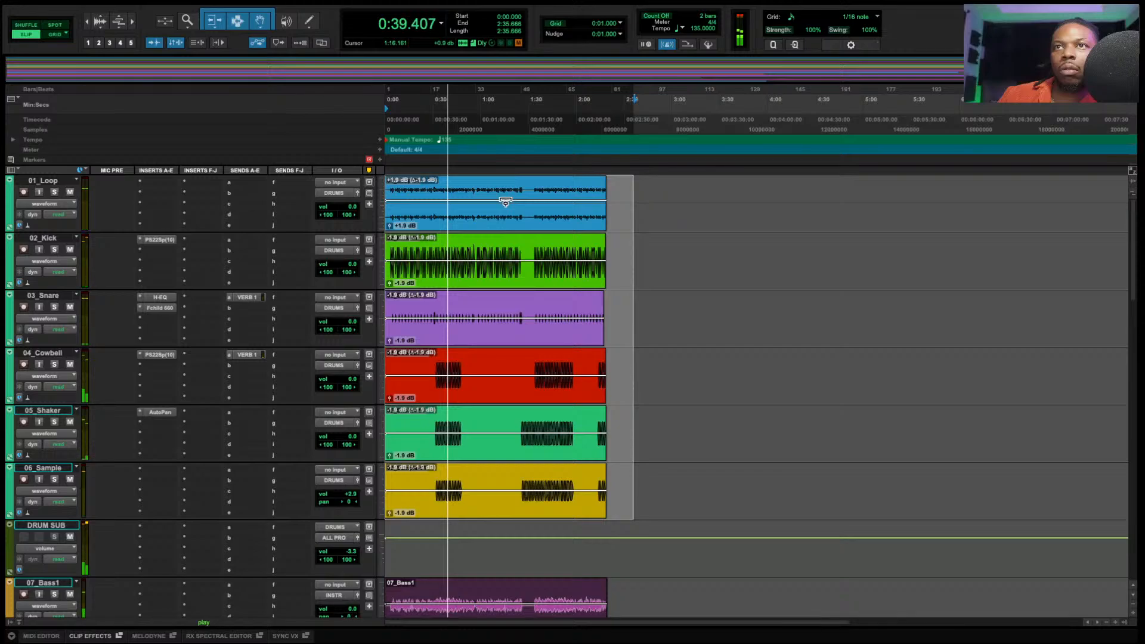
pyautogui.click(710, 425)
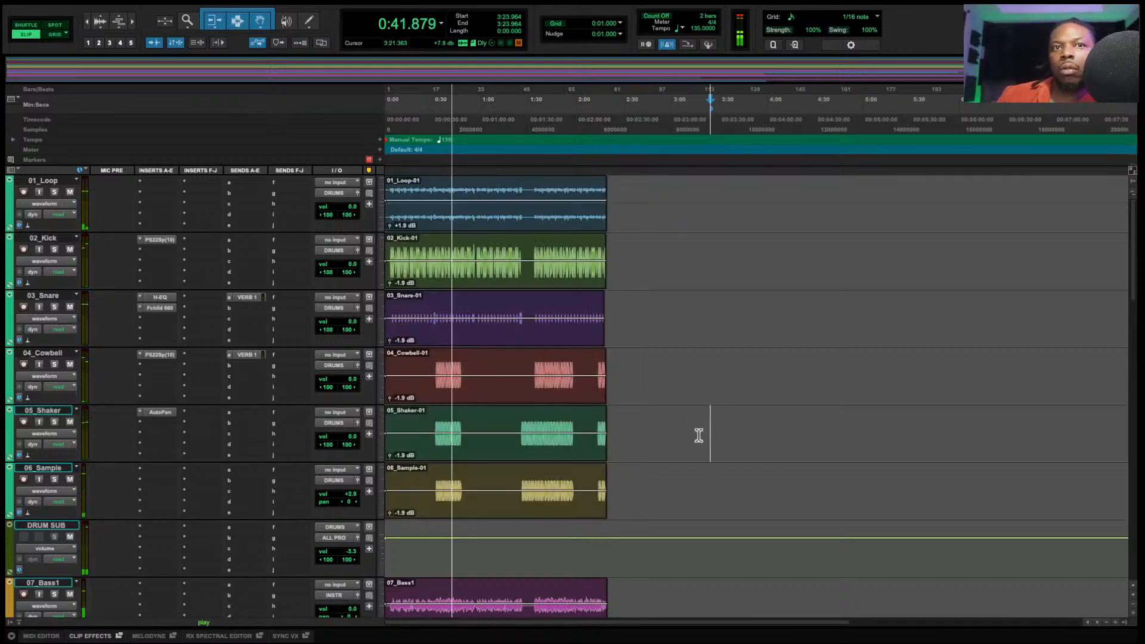
# - Insert the multichannel UAD SSL G Bus Compressor (stereo) on the first insert of DRUM SUB
pyautogui.click(152, 532)
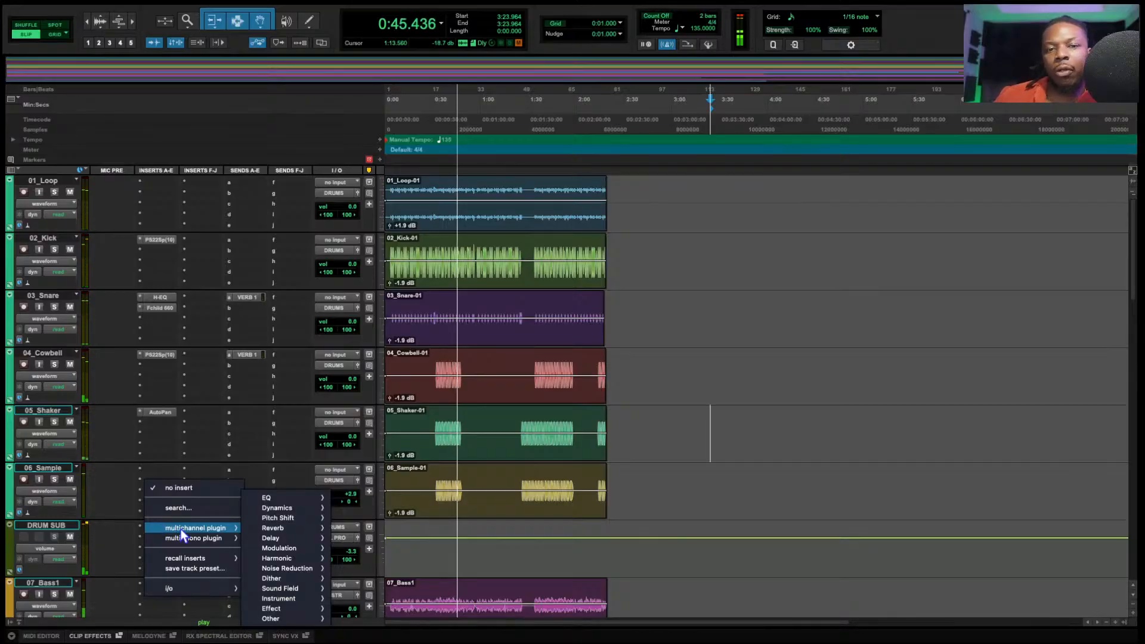
pyautogui.moveTo(271, 529)
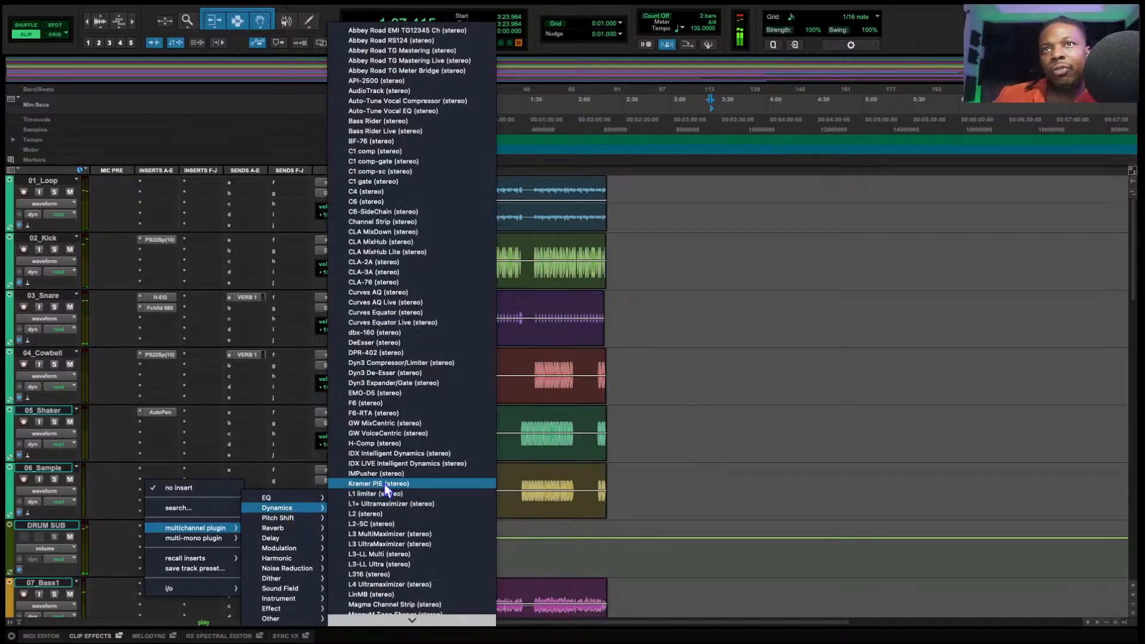
pyautogui.scroll(-15, 384, 484)
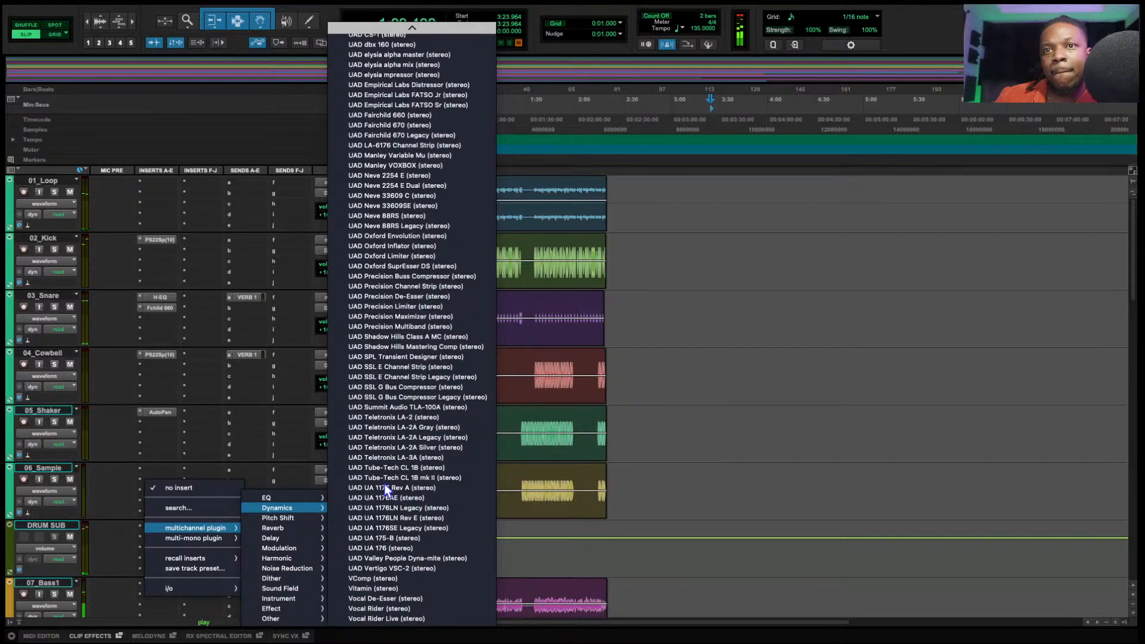
pyautogui.scroll(-3, 384, 485)
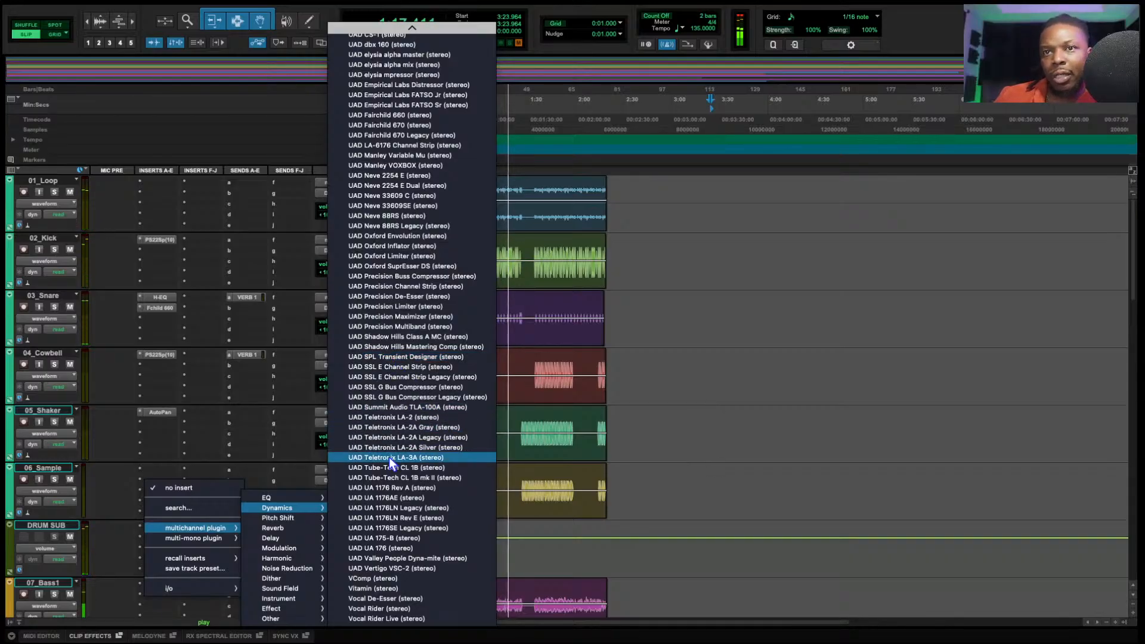
pyautogui.scroll(5, 380, 280)
pyautogui.scroll(4, 379, 280)
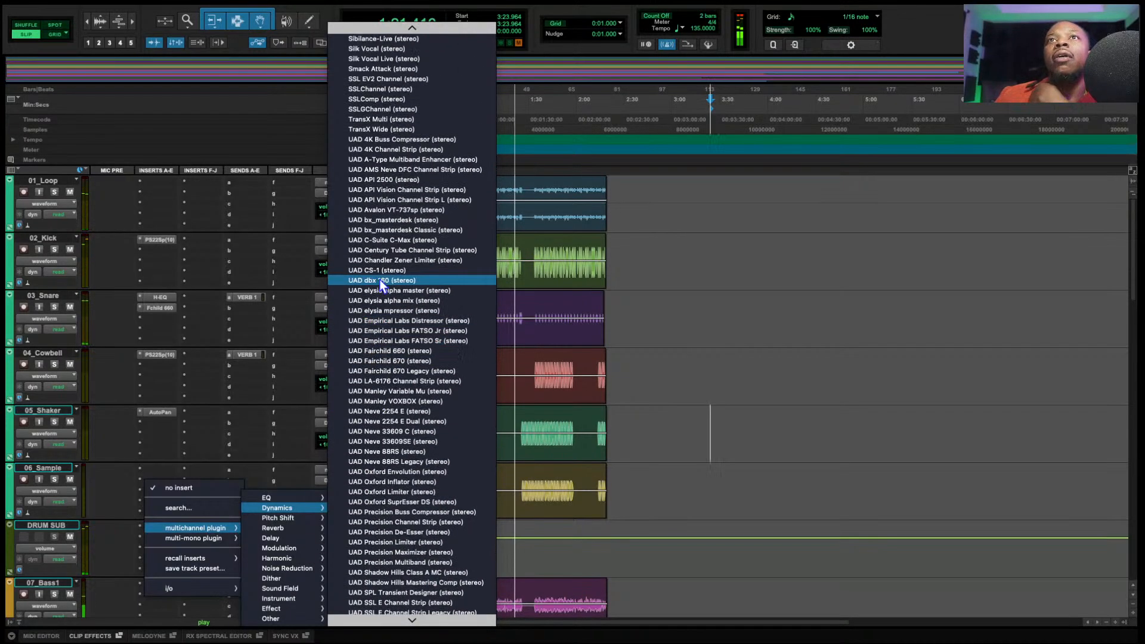
pyautogui.scroll(4, 379, 281)
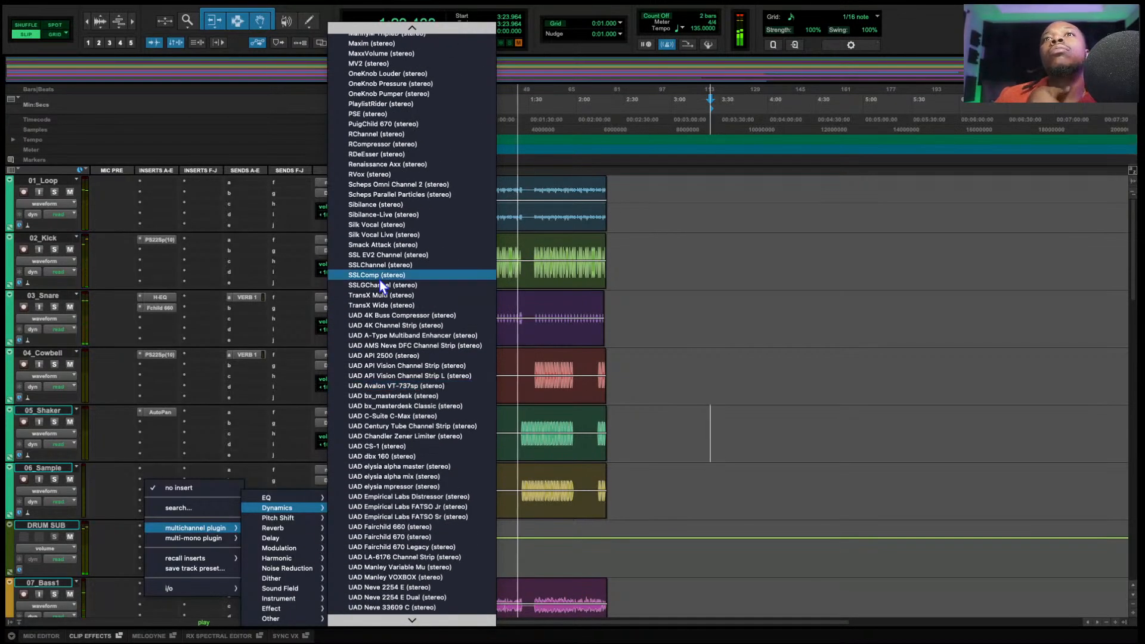
pyautogui.scroll(-3, 389, 470)
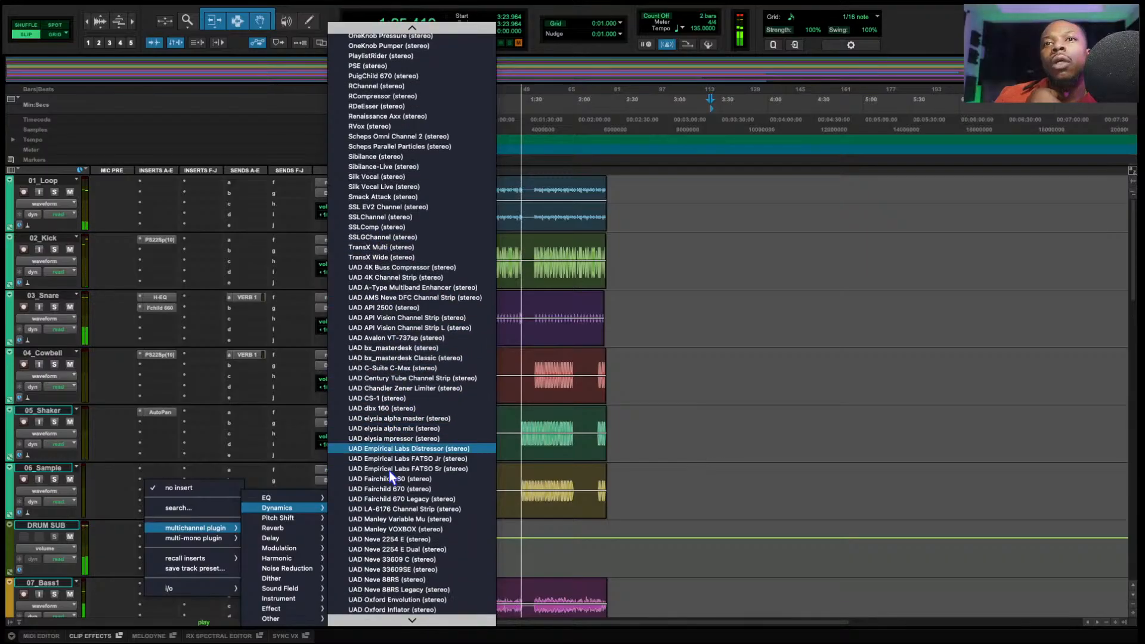
pyautogui.scroll(-3, 391, 471)
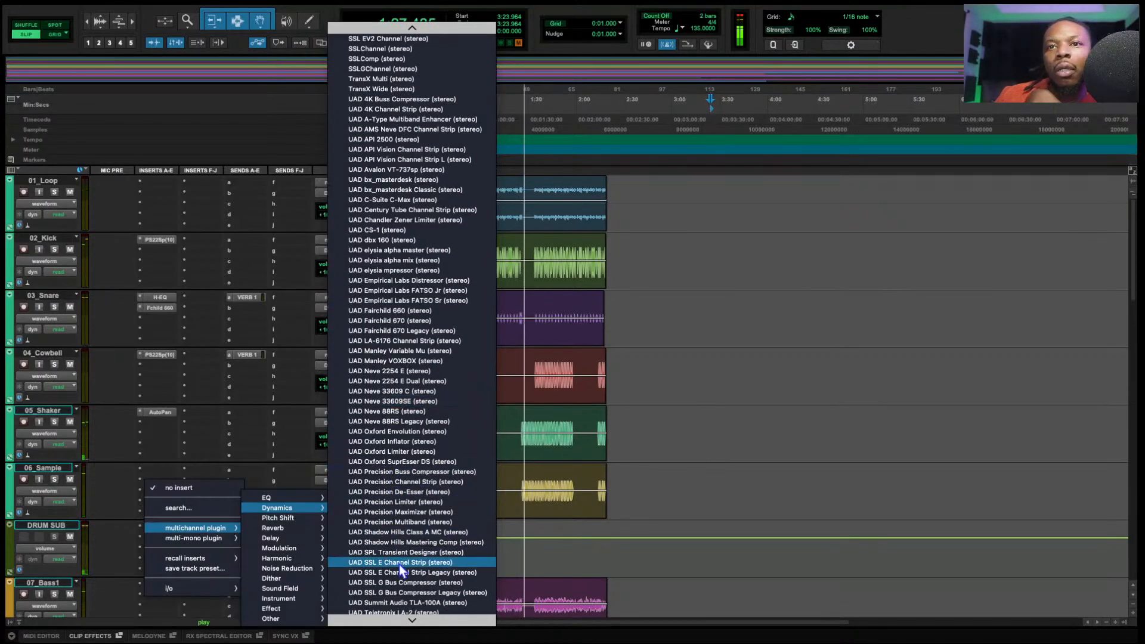
pyautogui.scroll(-1, 399, 564)
pyautogui.click(401, 577)
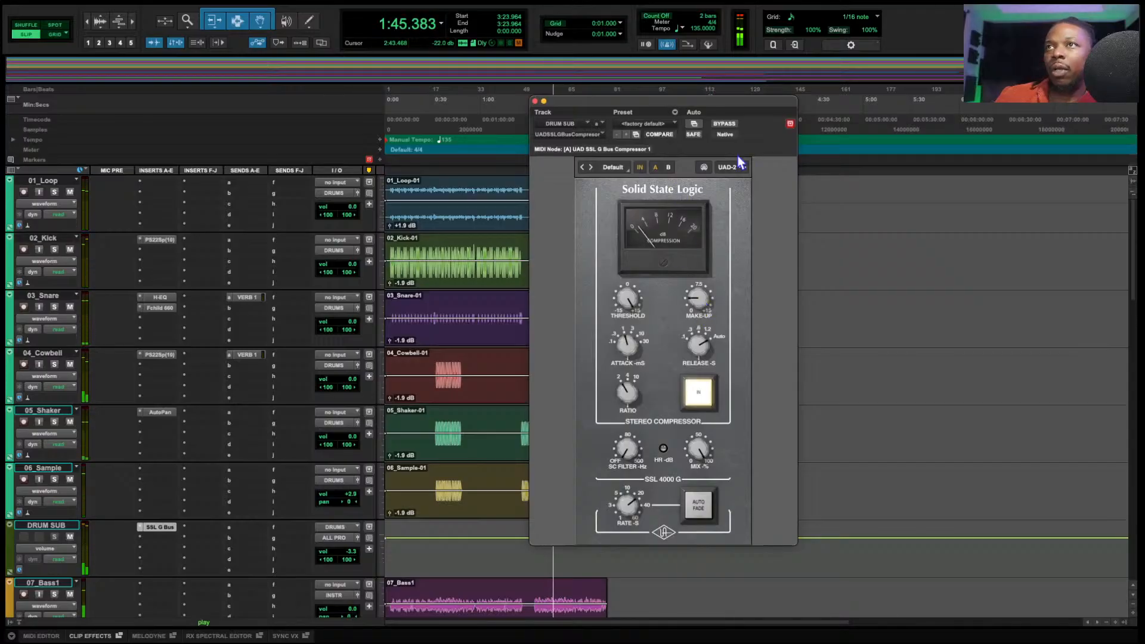
# - Compare the playing drums with the SSL G Bus Compressor bypassed and active, leaving it active, and stop playback
pyautogui.click(725, 124)
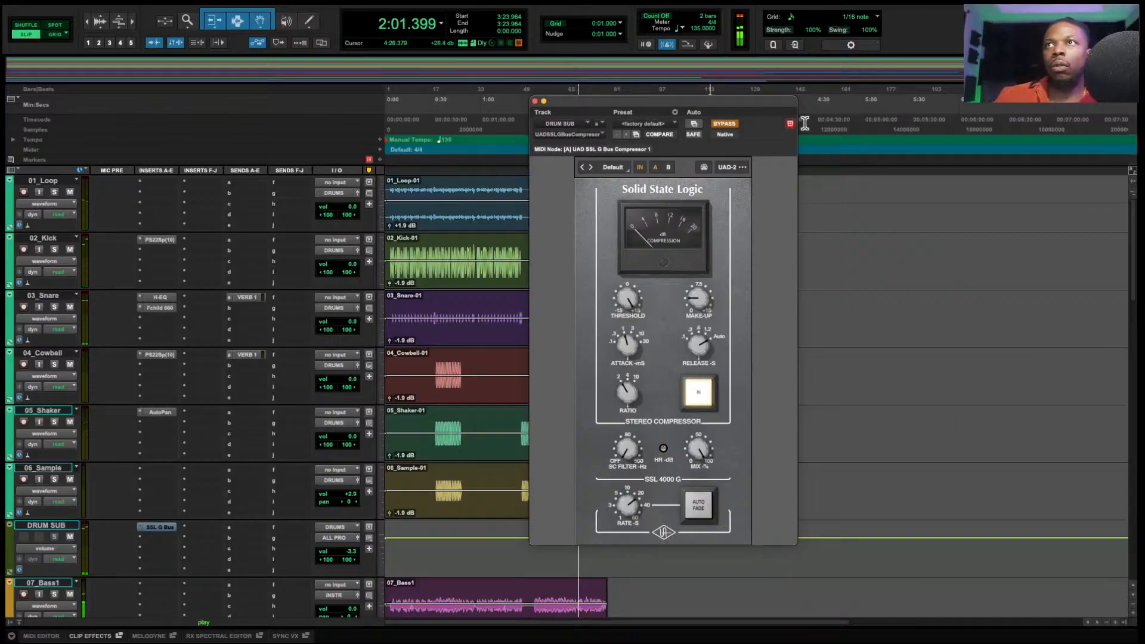
pyautogui.click(729, 127)
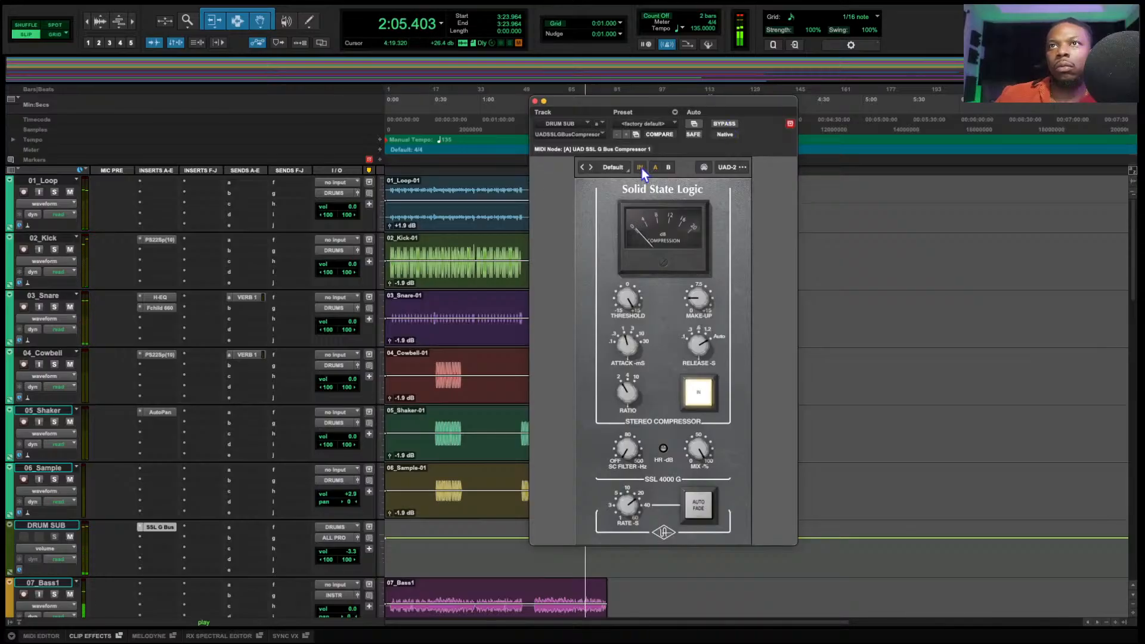
pyautogui.press('space')
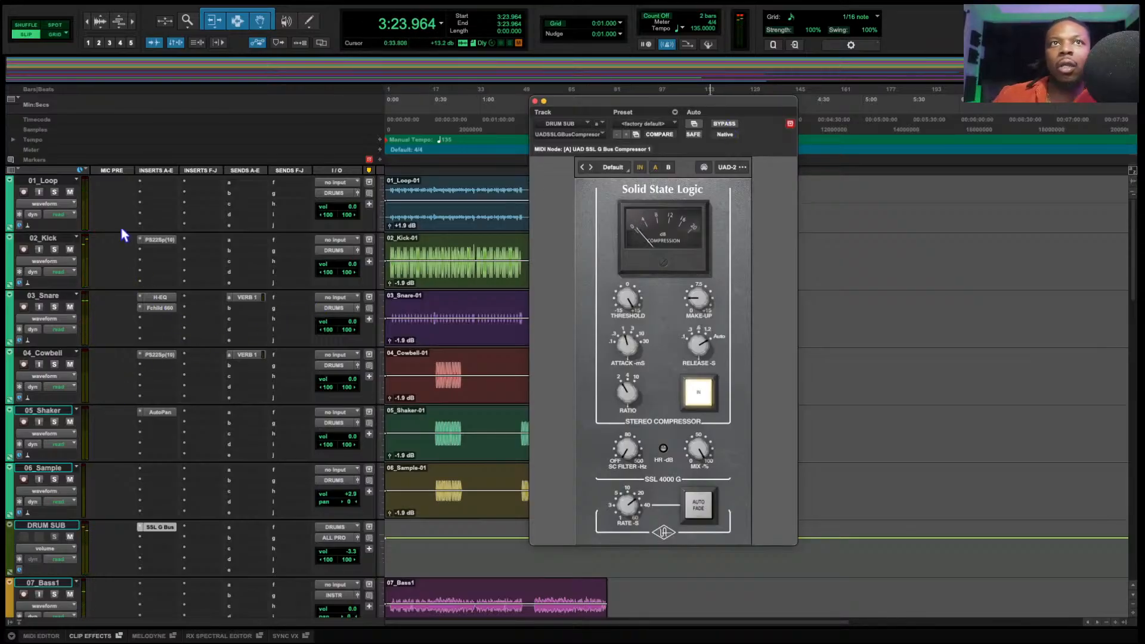
# - Insert the multichannel OneKnob Phatter (stereo) on the second insert of 02_Kick and solo the kick
pyautogui.moveTo(318, 259)
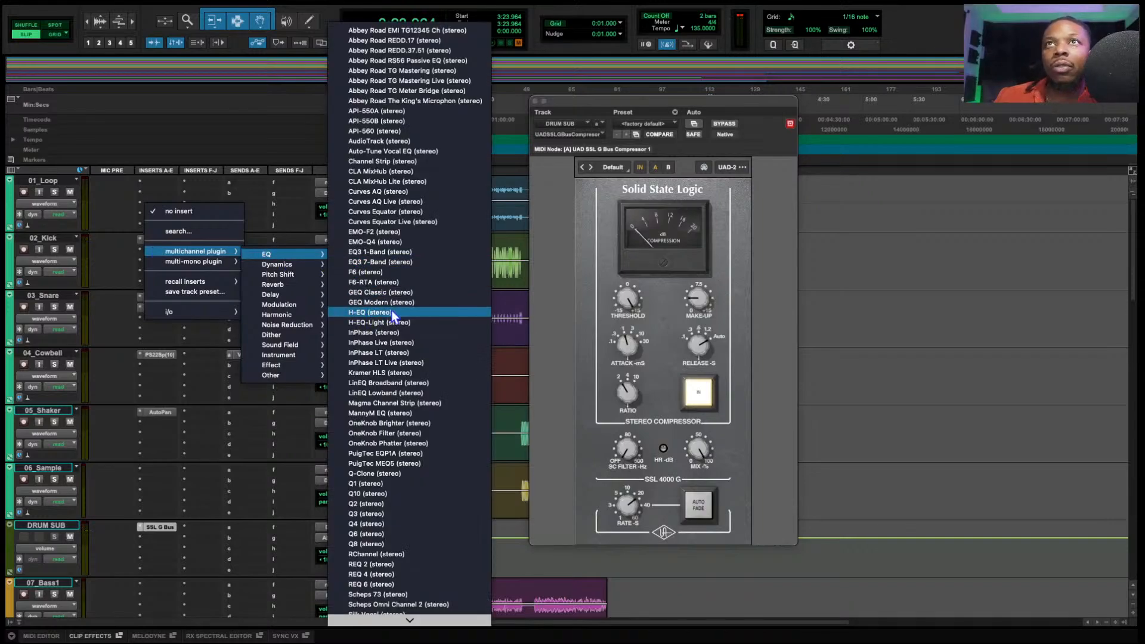
pyautogui.click(388, 444)
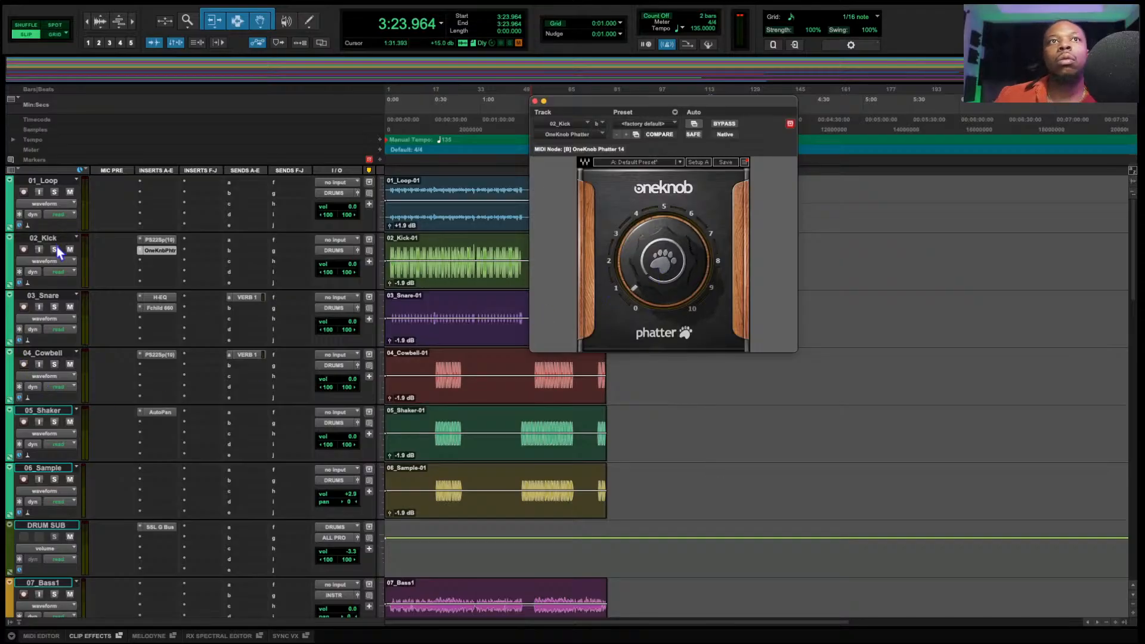
pyautogui.press('space')
pyautogui.press('space')
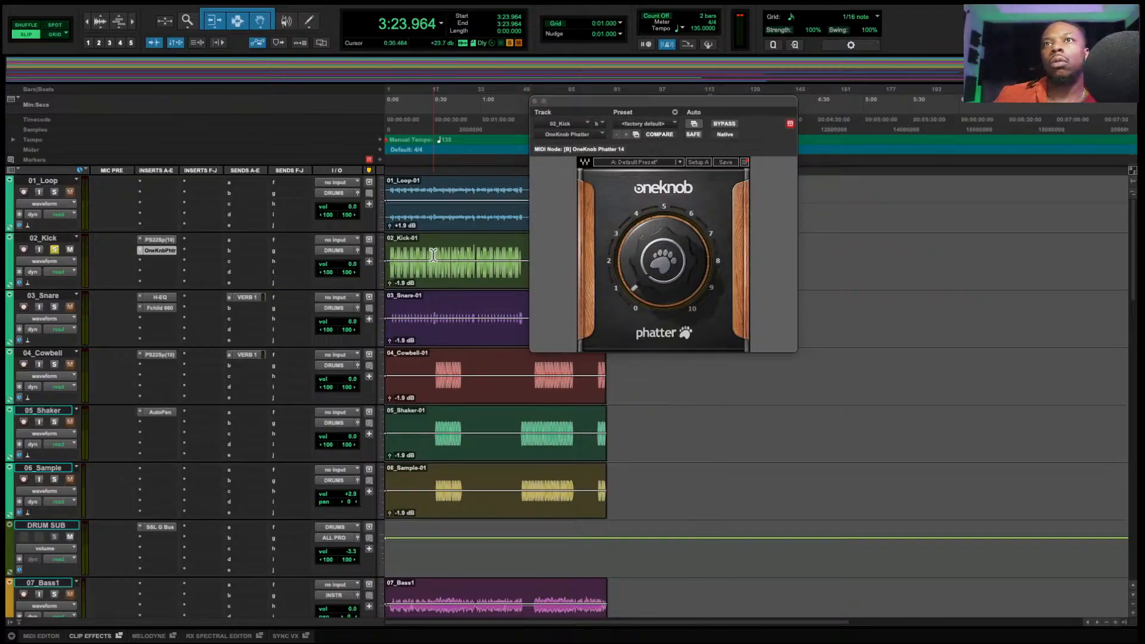
# - Play the soloed kick from about 0:30, set its OneKnob Phatter amount to about 1.5, and toggle bypass to compare the sound
pyautogui.click(434, 234)
pyautogui.press('space')
pyautogui.click(167, 250)
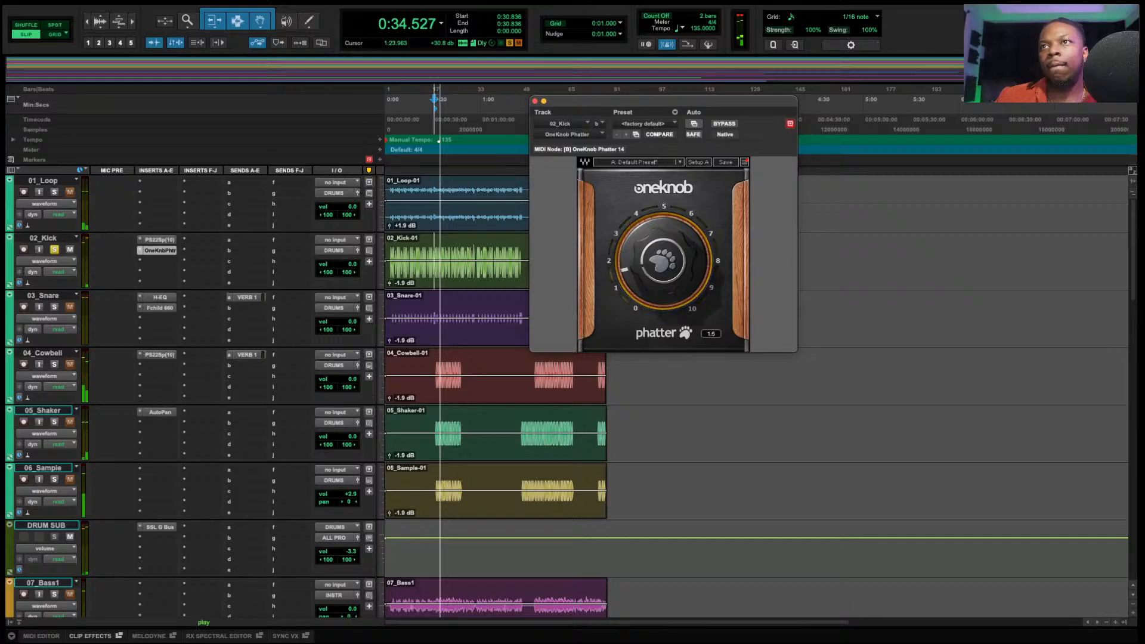
pyautogui.click(727, 124)
pyautogui.click(728, 124)
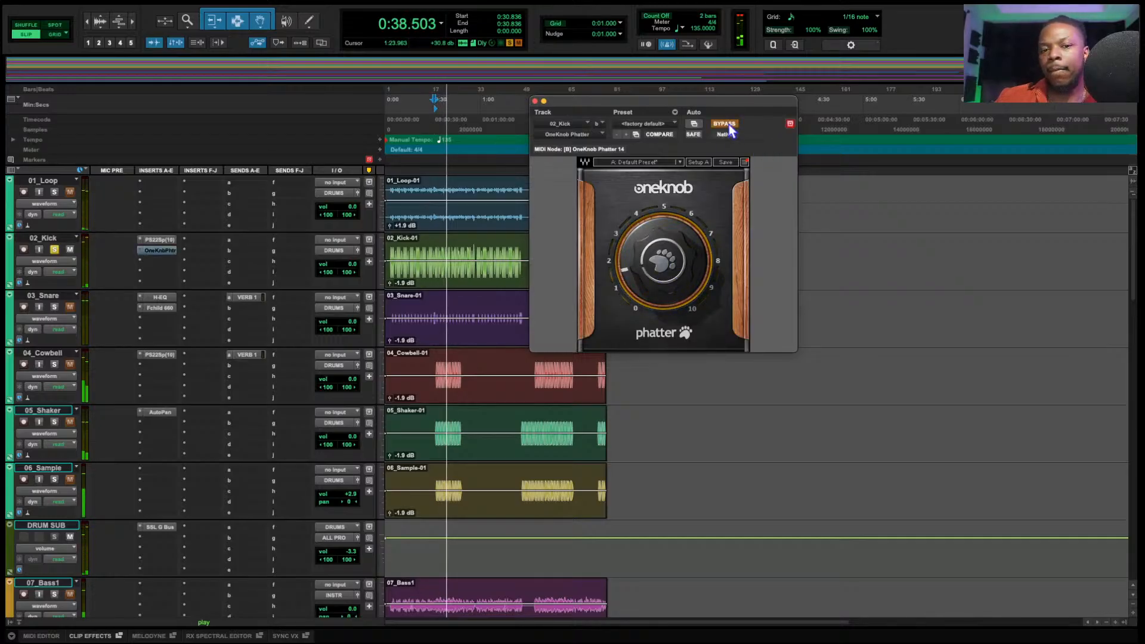
# - Raise the kick's OneKnob Phatter amount to 4.2 and compare it bypassed and active during playback, leaving it active
pyautogui.moveTo(679, 259); pyautogui.dragTo(687, 224)
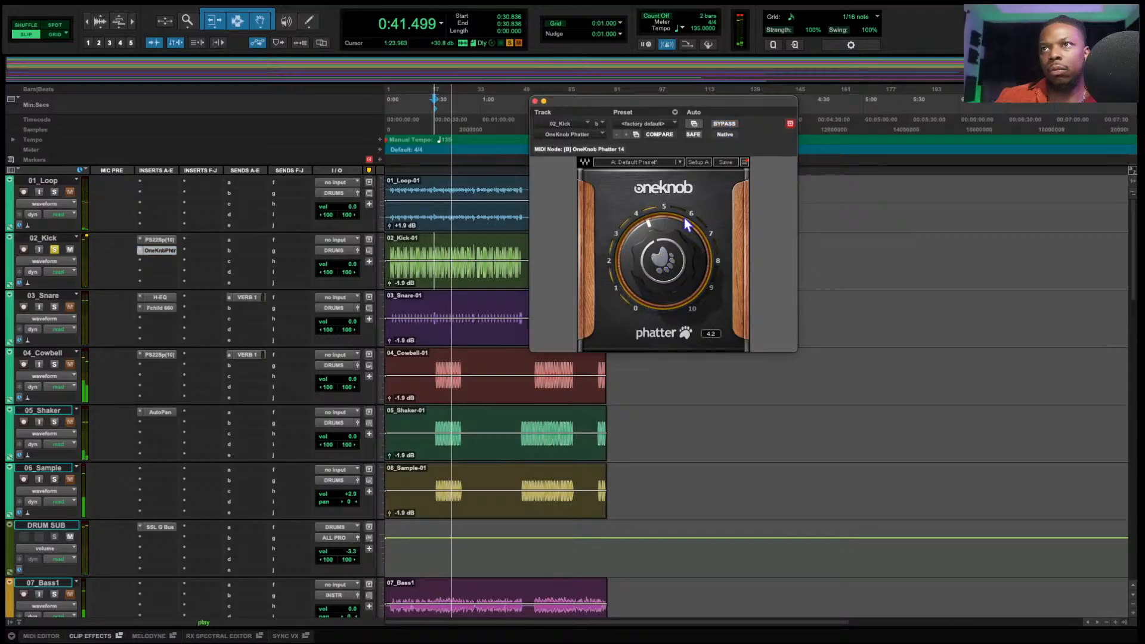
pyautogui.click(717, 125)
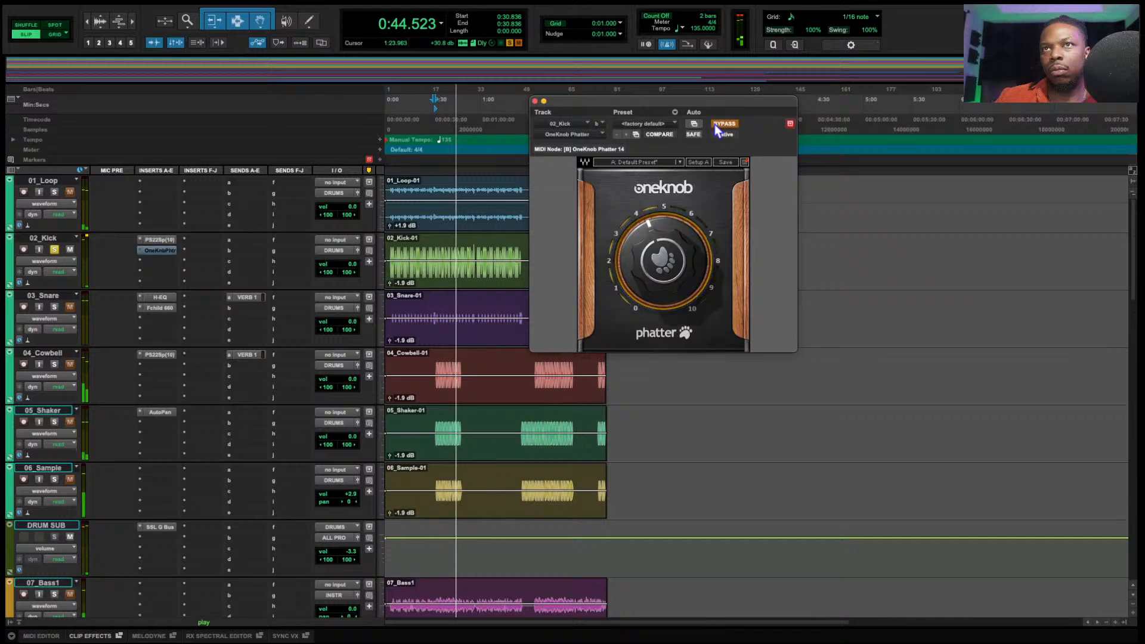
pyautogui.click(715, 124)
# - Unsolo 02_Kick, ease its OneKnob Phatter amount back slightly while hearing the full mix, and stop playback
pyautogui.click(54, 250)
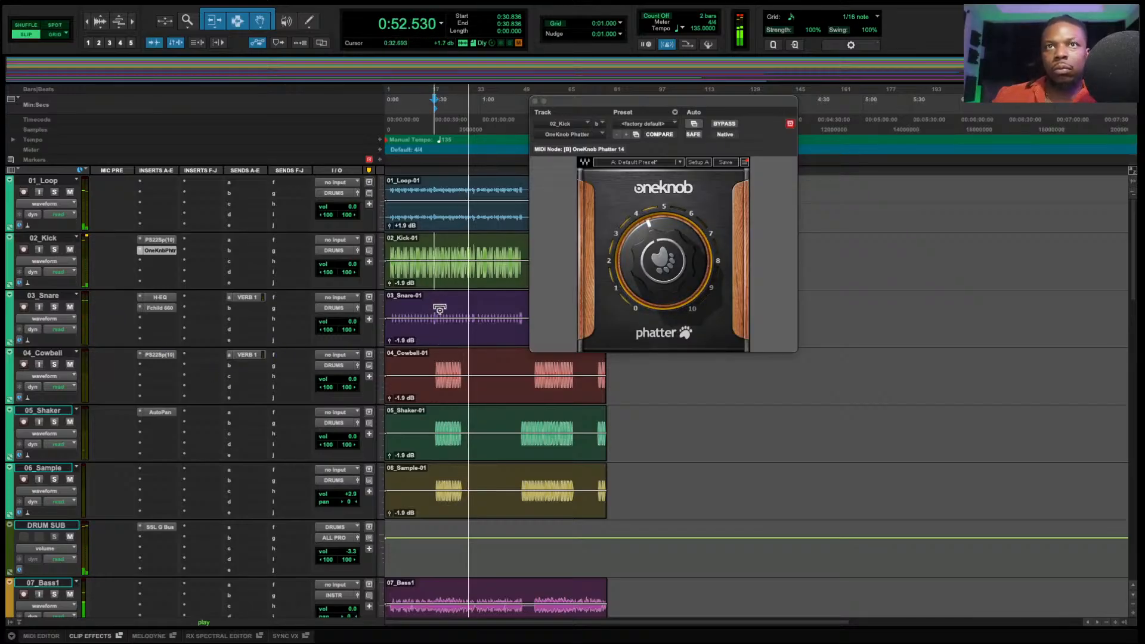
pyautogui.moveTo(656, 258); pyautogui.dragTo(657, 262)
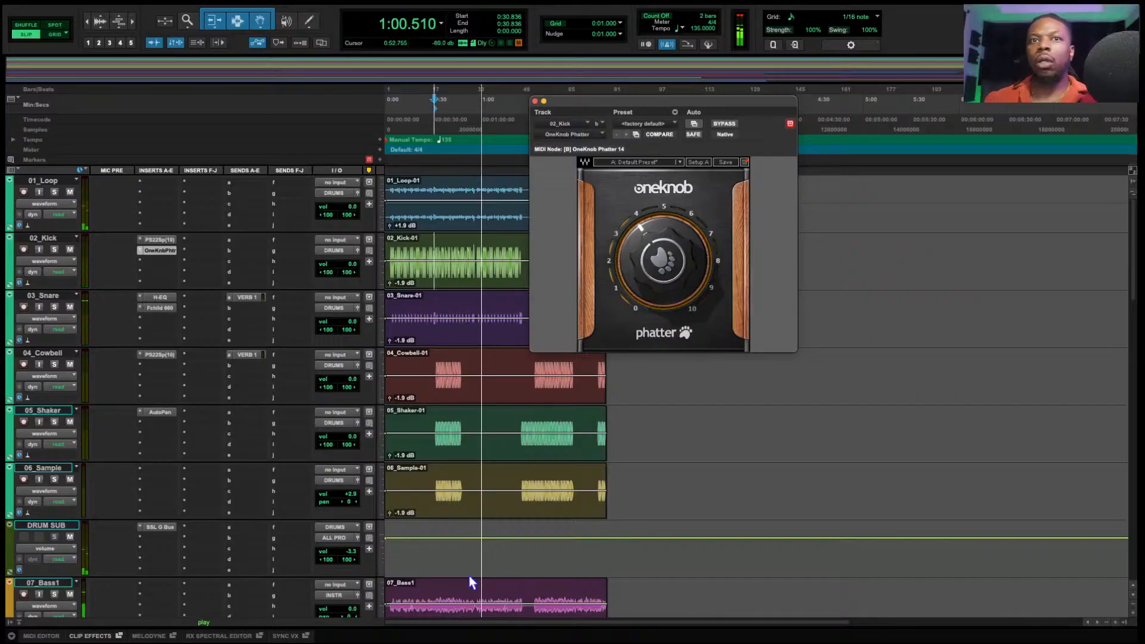
pyautogui.scroll(-3, 471, 500)
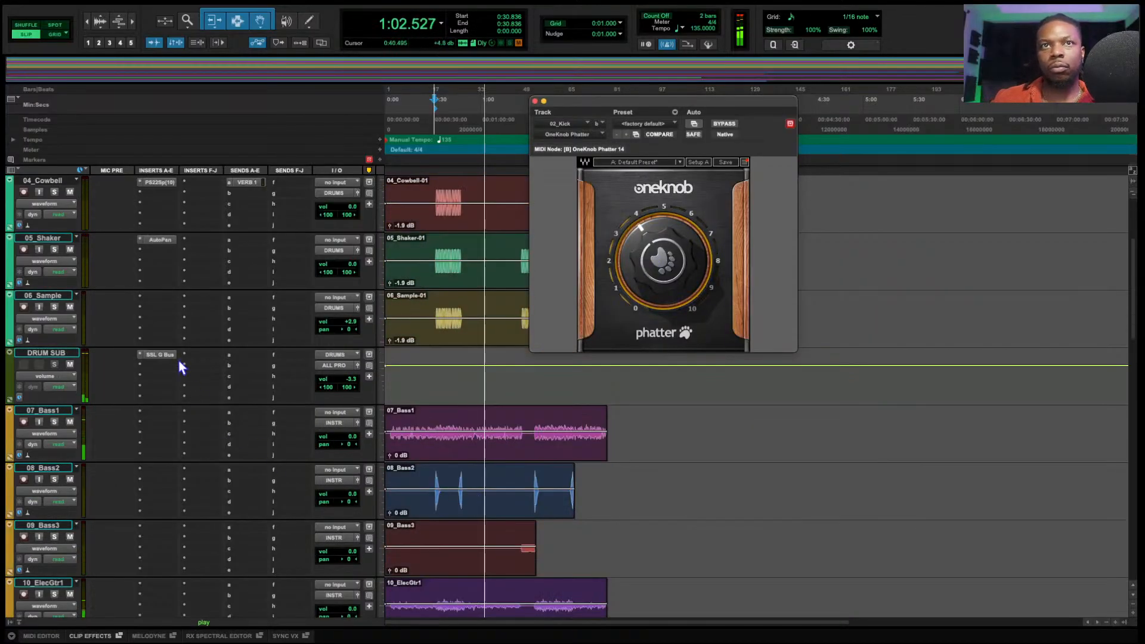
pyautogui.scroll(-4, 202, 439)
pyautogui.press('space')
# - Move the 14_Organ track directly below DRUM SUB, above 07_Bass1
pyautogui.moveTo(42, 584); pyautogui.dragTo(44, 444)
pyautogui.scroll(2, 82, 488)
pyautogui.scroll(-7, 84, 488)
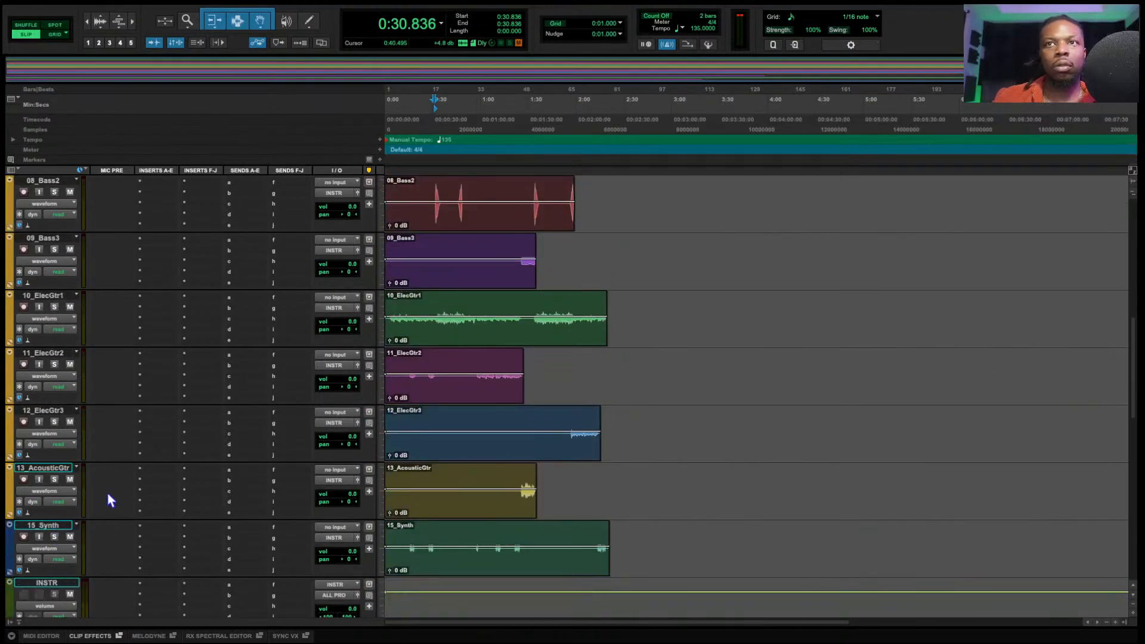
pyautogui.scroll(4, 108, 494)
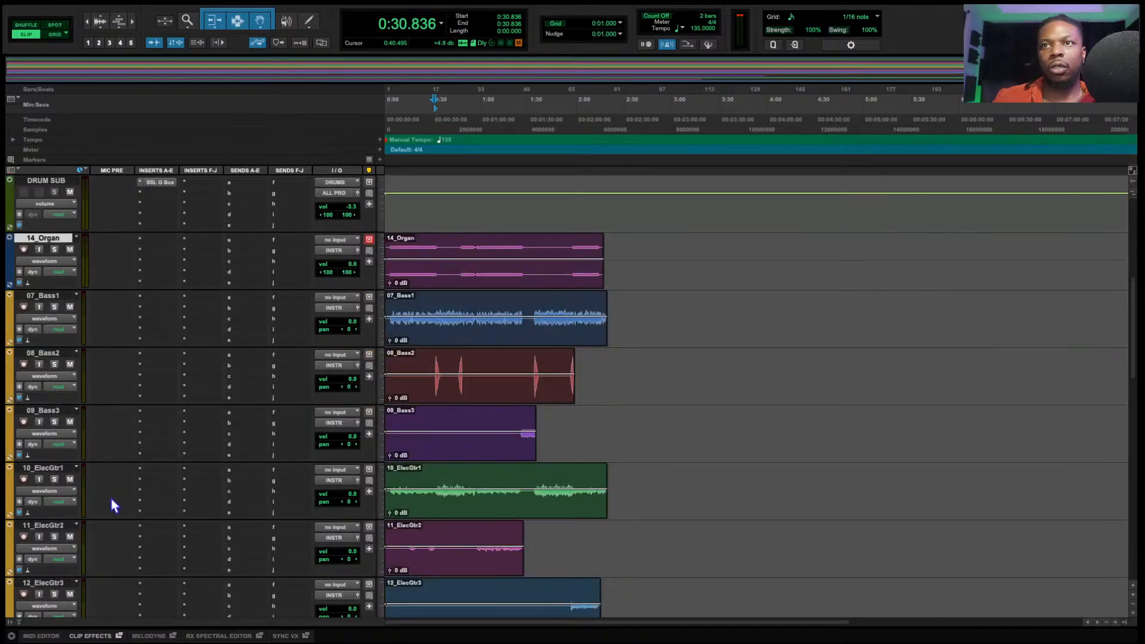
# - Move the guitar tracks 10_ElecGtr1 through 13_AcousticGtr together to directly below 14_Organ
pyautogui.click(58, 470)
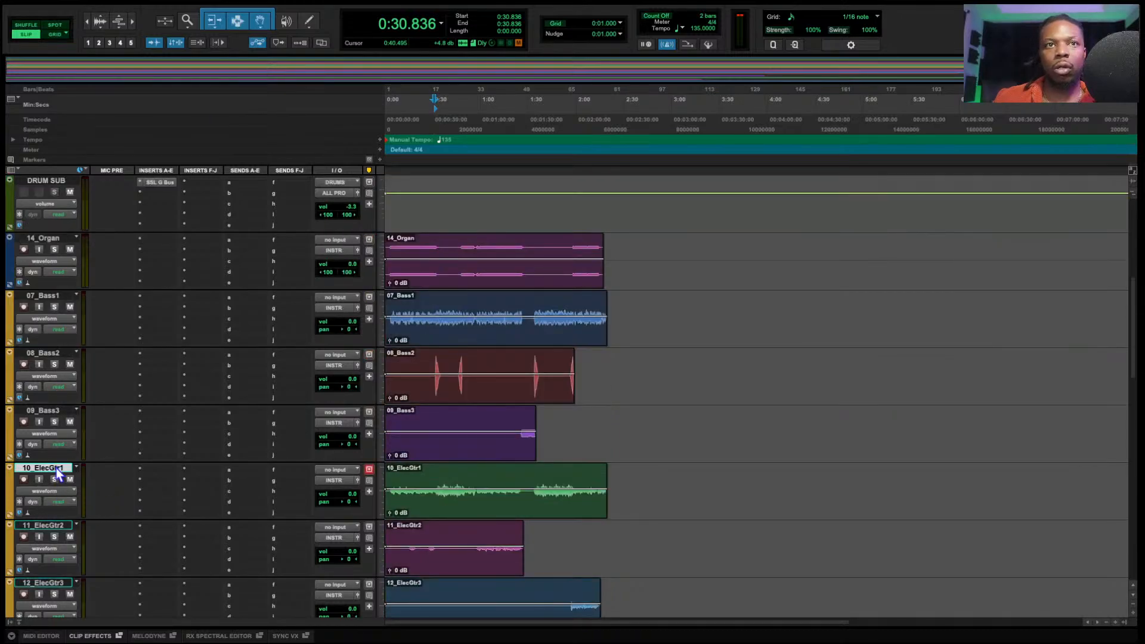
pyautogui.scroll(1, 64, 492)
pyautogui.scroll(-3, 65, 493)
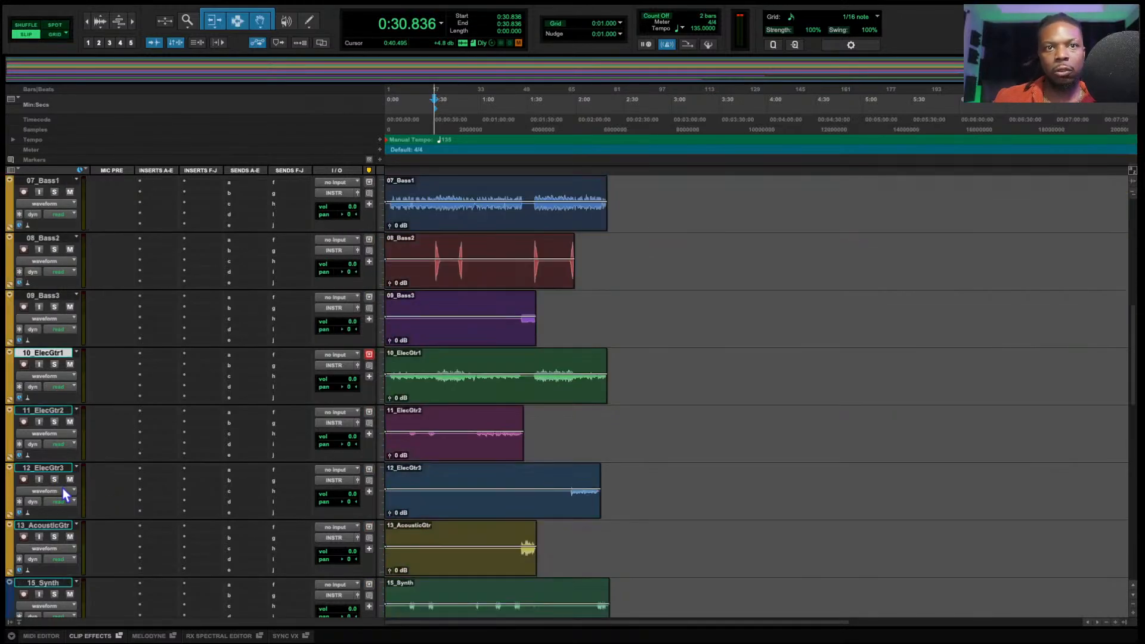
pyautogui.keyDown('shift'); pyautogui.click(61, 527); pyautogui.keyUp('shift')
pyautogui.moveTo(52, 361); pyautogui.dragTo(81, 492)
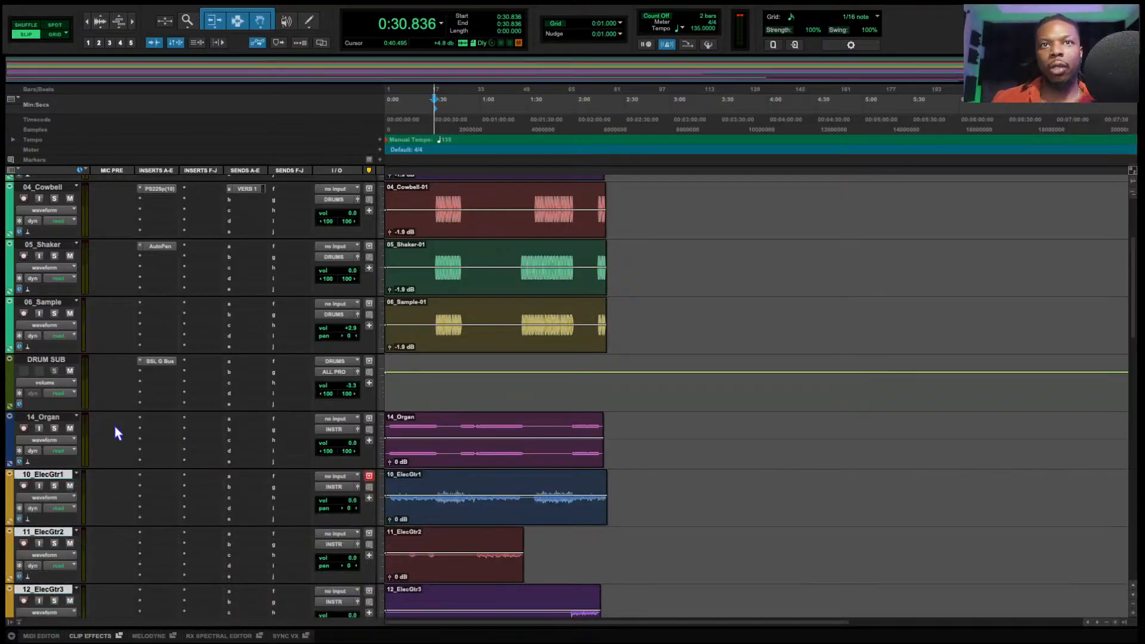
# - Insert the multichannel H-EQ (stereo) on the first insert of 14_Organ and shift its window clear of the organ clip
pyautogui.click(157, 417)
pyautogui.moveTo(160, 419)
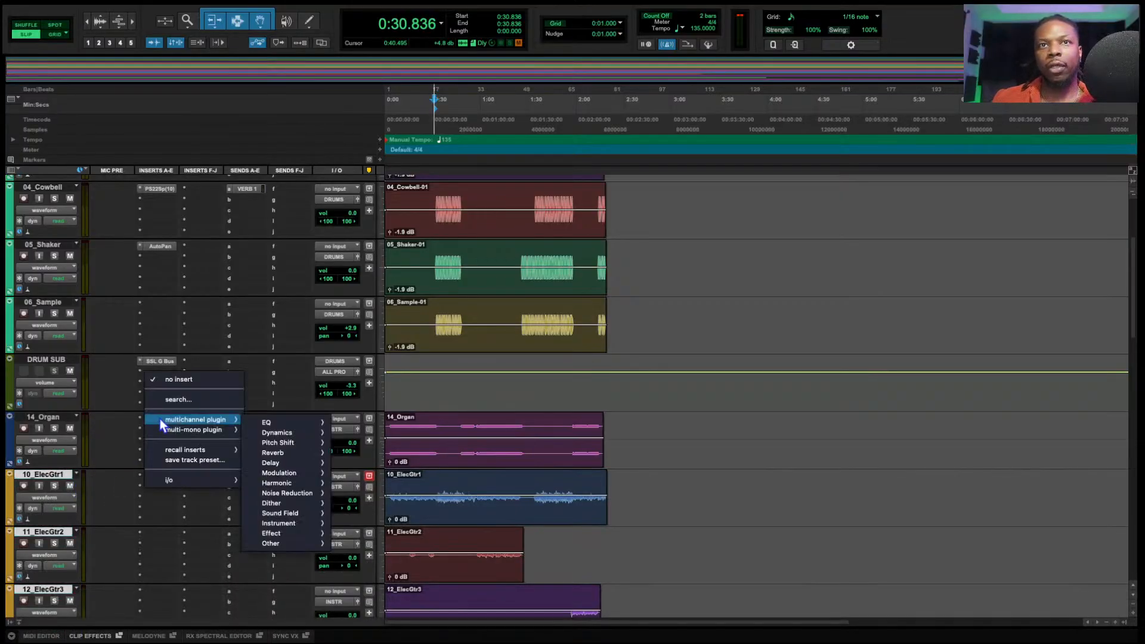
pyautogui.moveTo(286, 424)
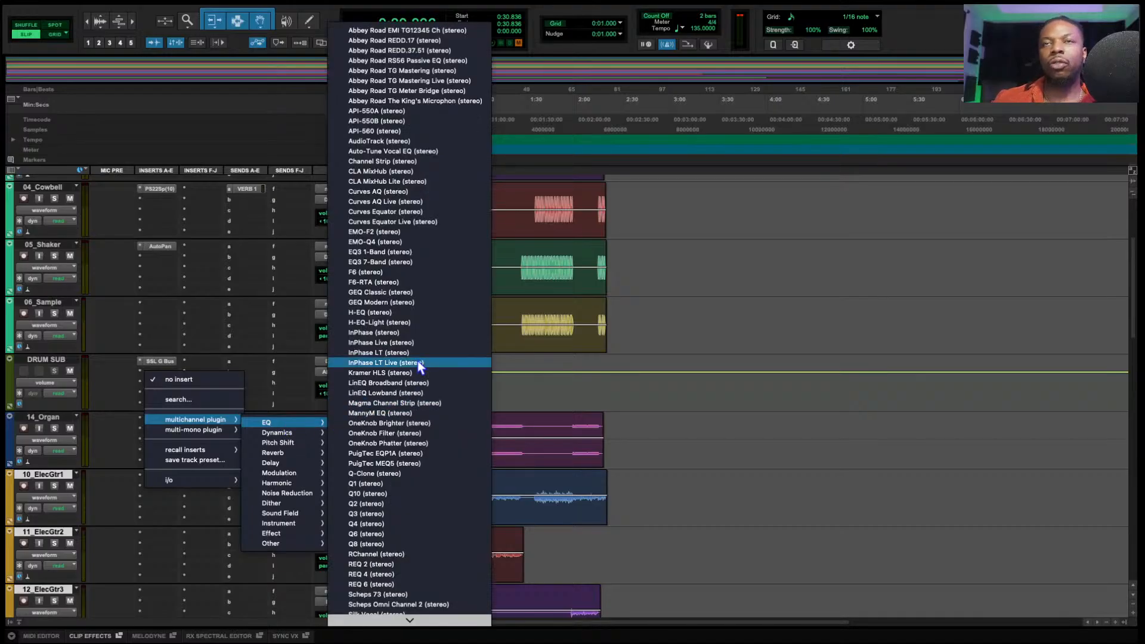
pyautogui.click(405, 312)
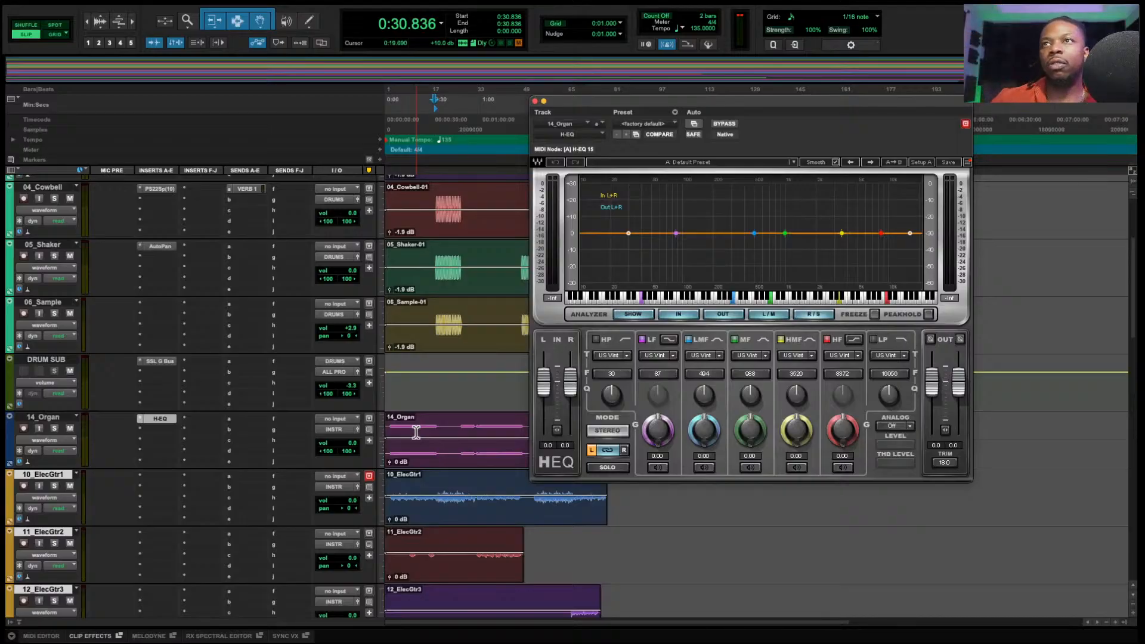
pyautogui.moveTo(577, 107); pyautogui.dragTo(648, 167)
# - Select the 14_Organ passage from about 0:47 to 1:29 and play it with the organ's H-EQ open
pyautogui.press('space')
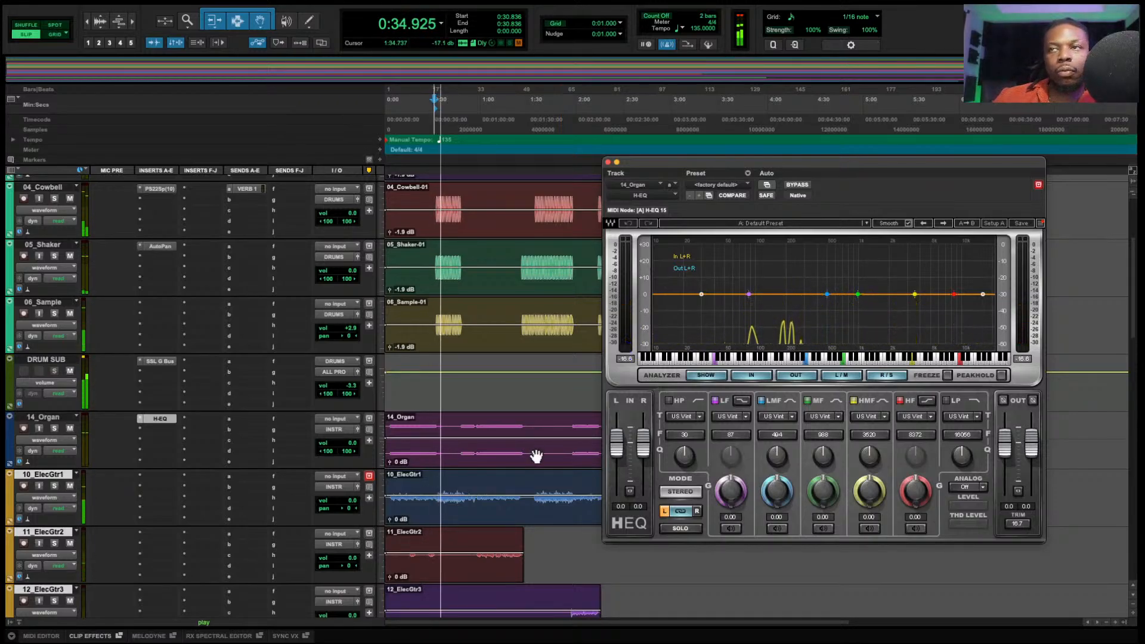
pyautogui.press('space')
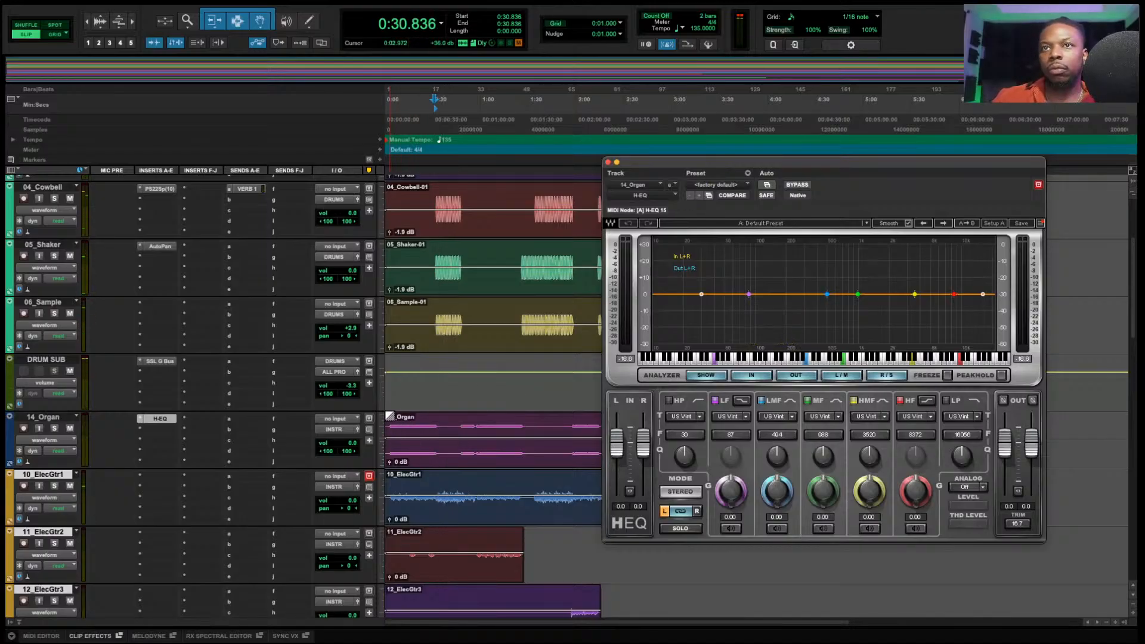
pyautogui.moveTo(460, 387); pyautogui.dragTo(525, 431)
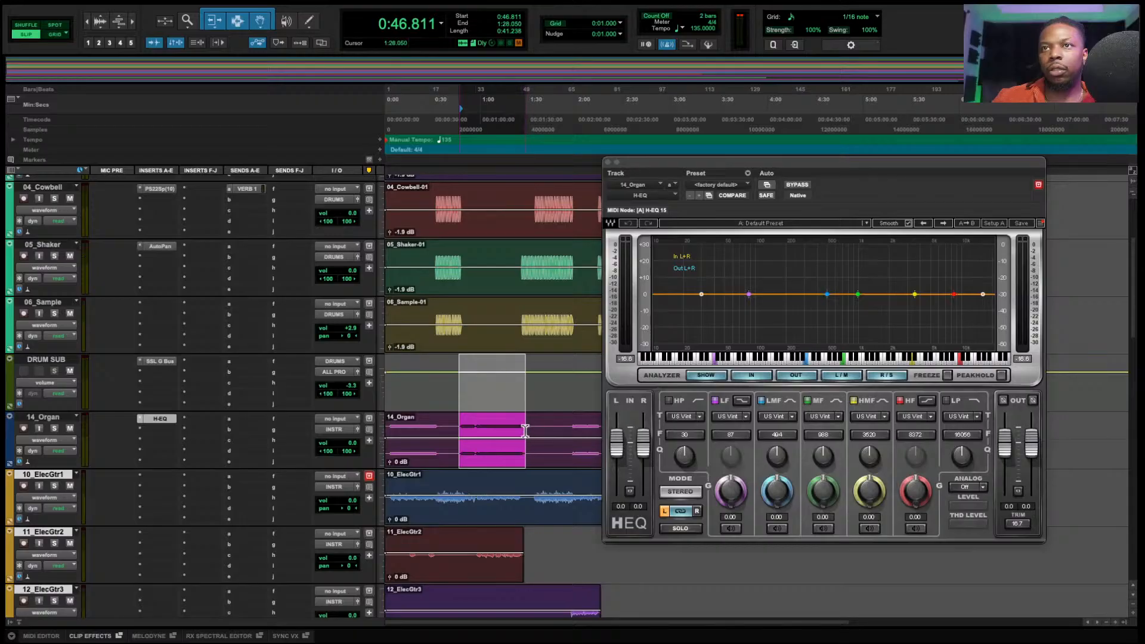
pyautogui.press('super+w')
pyautogui.press('space')
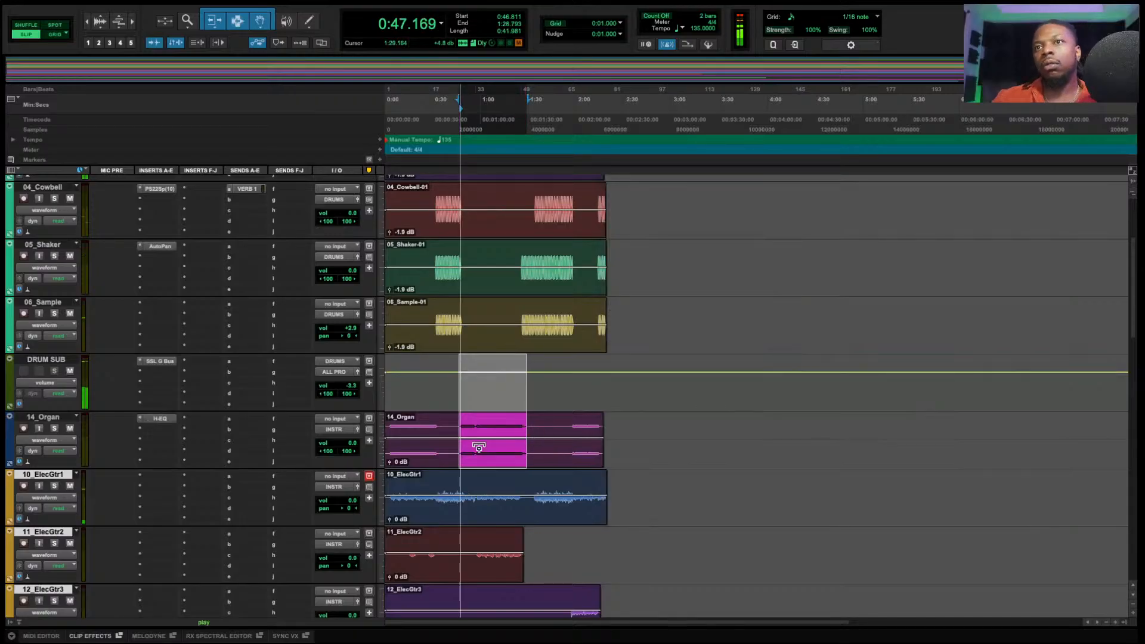
pyautogui.click(167, 420)
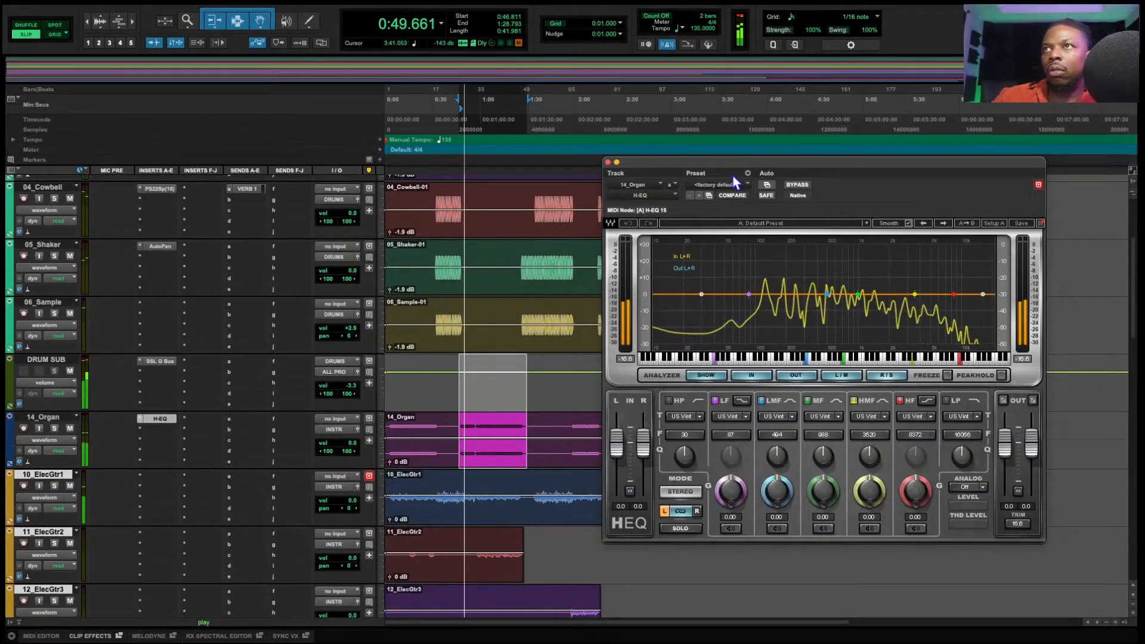
pyautogui.moveTo(733, 163); pyautogui.dragTo(641, 174)
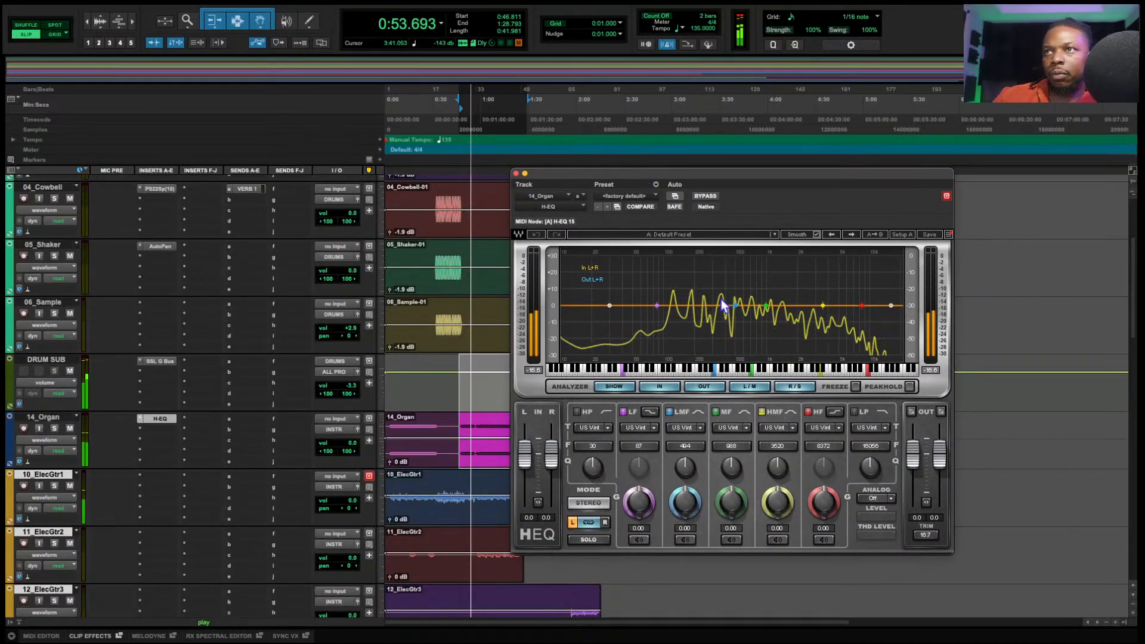
# - Shape the organ's H-EQ with an 8.50 dB boost at 781 Hz, a -4.25 dB cut at 3520 Hz and a 92 Hz high-pass
pyautogui.moveTo(767, 306); pyautogui.dragTo(755, 291)
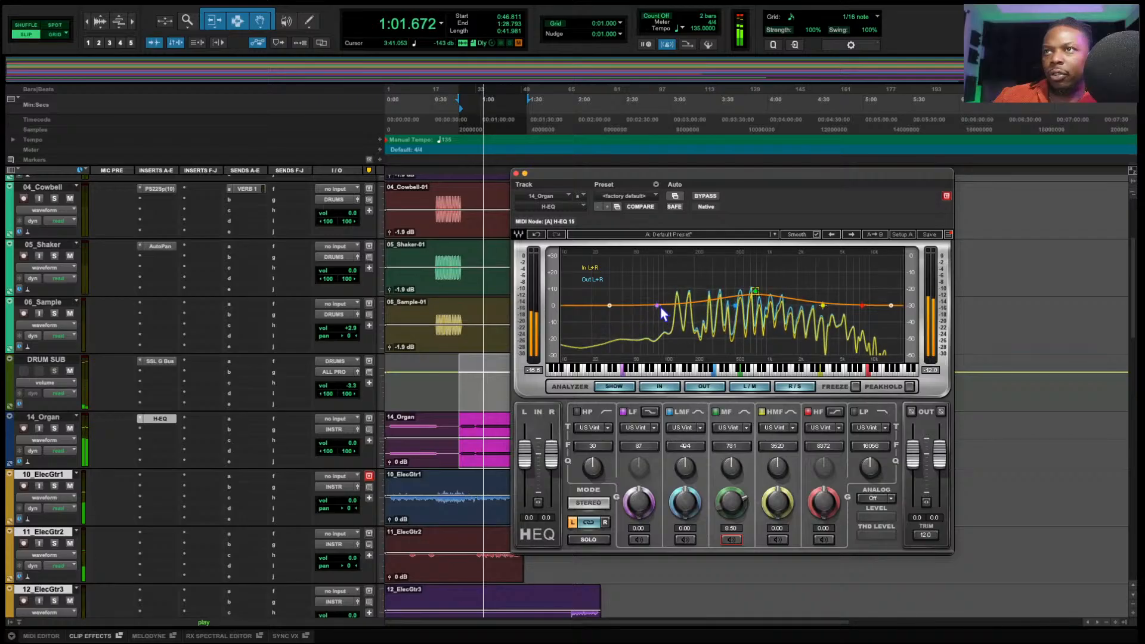
pyautogui.moveTo(824, 306); pyautogui.dragTo(823, 312)
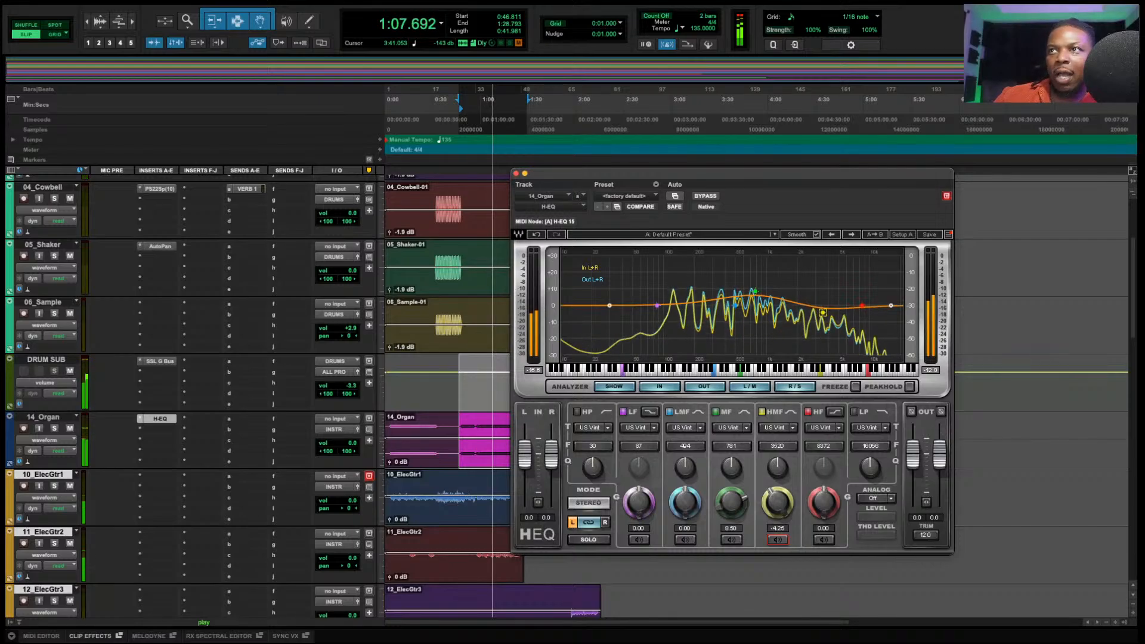
pyautogui.moveTo(610, 306); pyautogui.dragTo(659, 305)
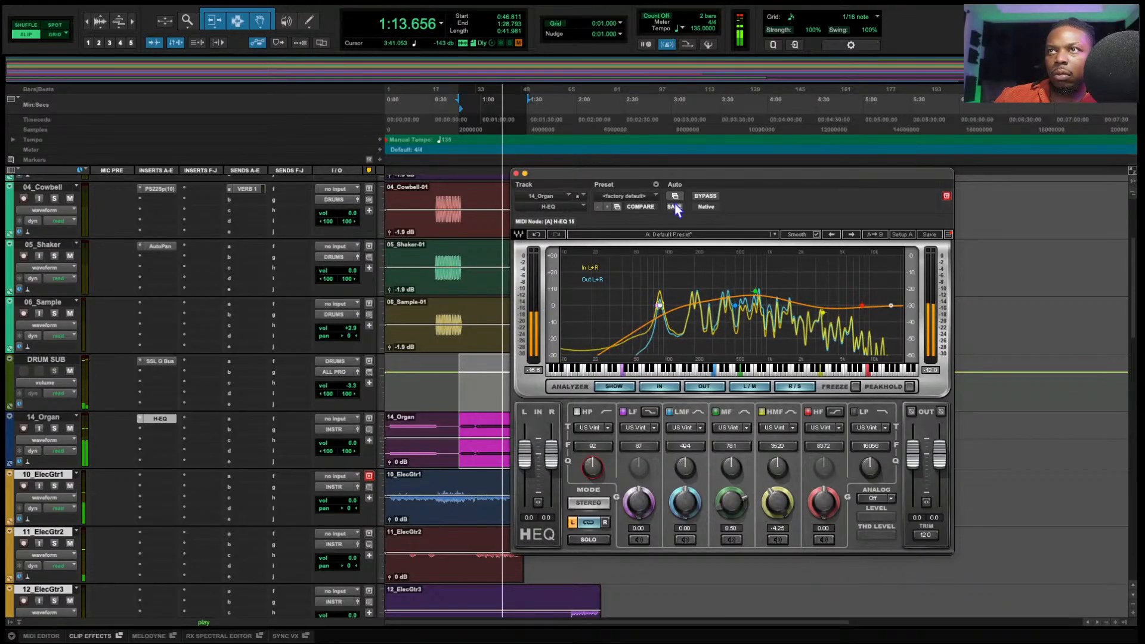
# - Compare the organ with H-EQ bypassed and active, and lower both H-EQ input levels to -3.2 dB
pyautogui.click(704, 196)
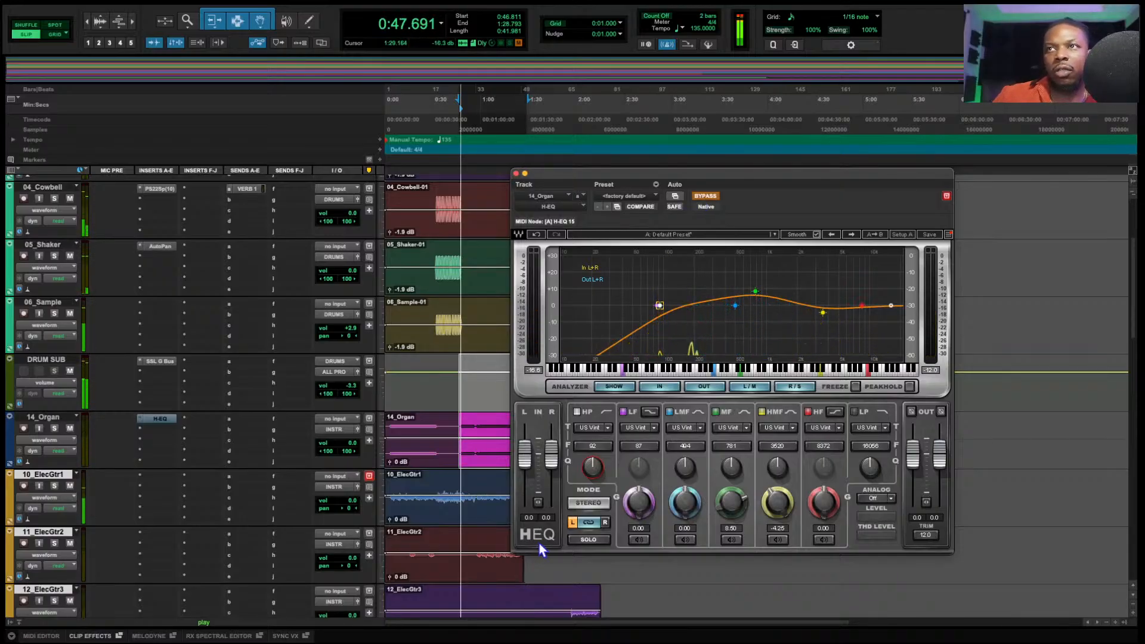
pyautogui.click(700, 196)
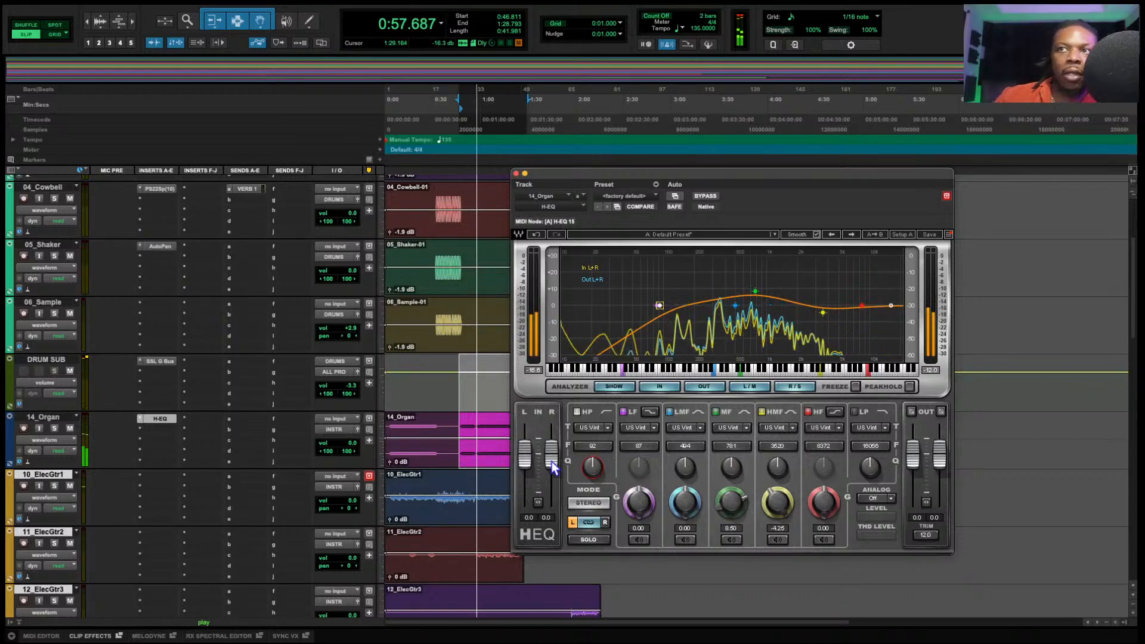
pyautogui.moveTo(552, 462); pyautogui.dragTo(551, 459)
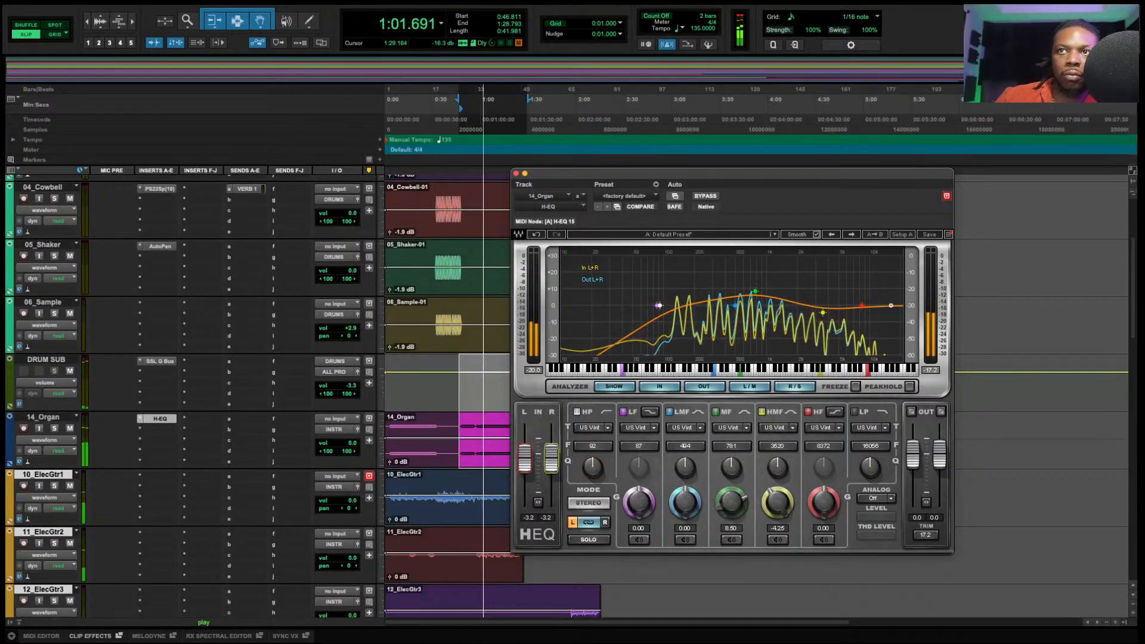
# - Recheck the level-adjusted organ H-EQ against bypass, leave it active, close the plugin and stop playback
pyautogui.click(707, 197)
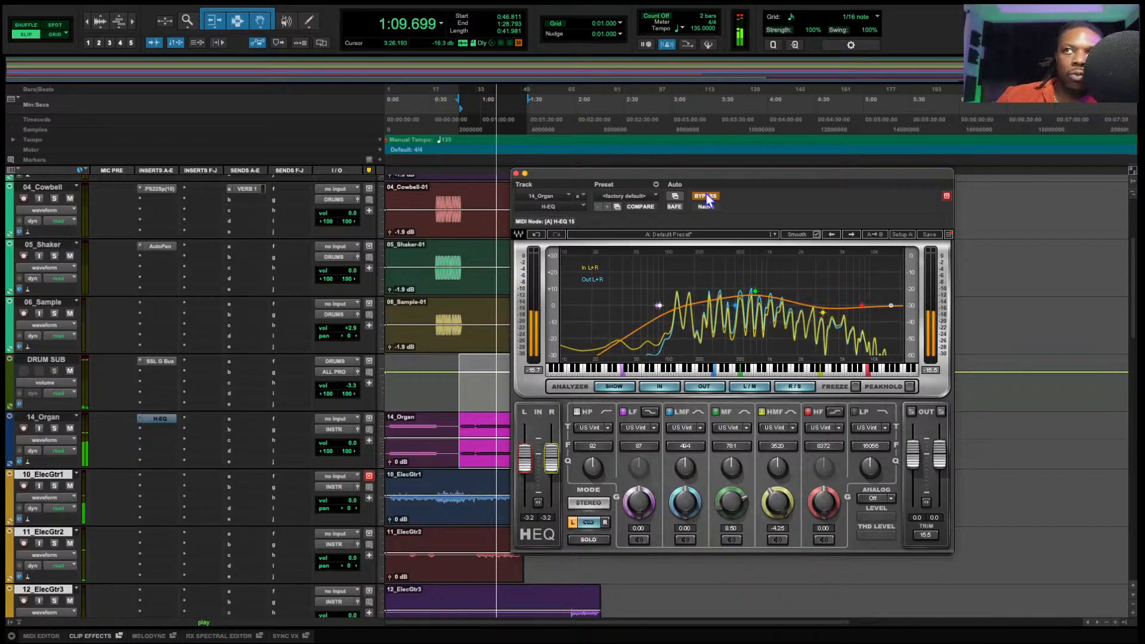
pyautogui.click(705, 197)
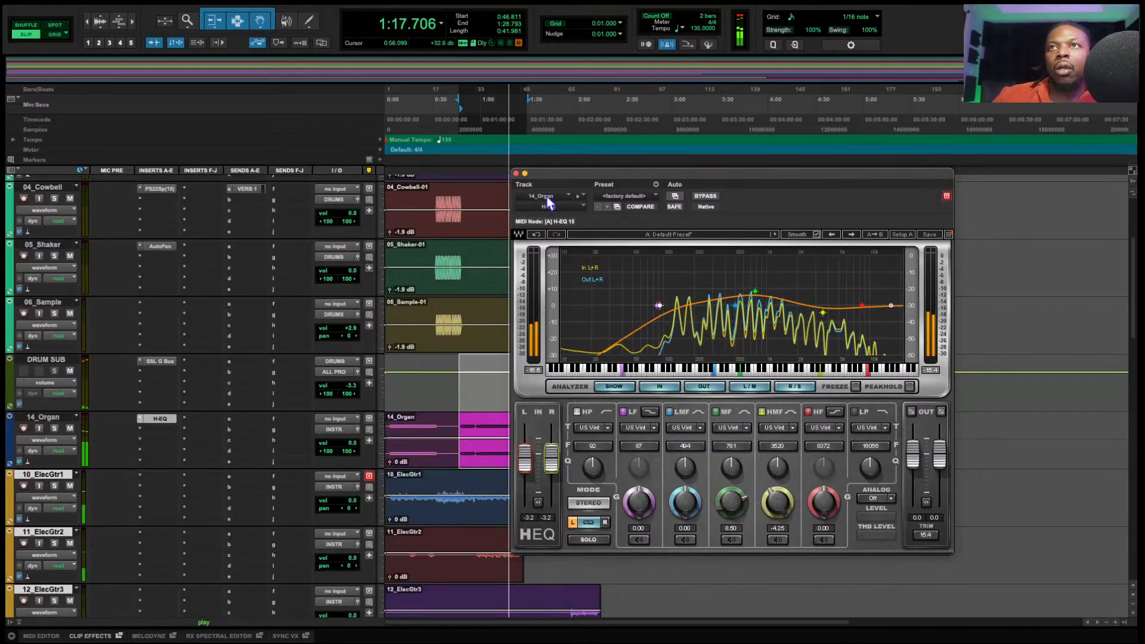
pyautogui.click(517, 173)
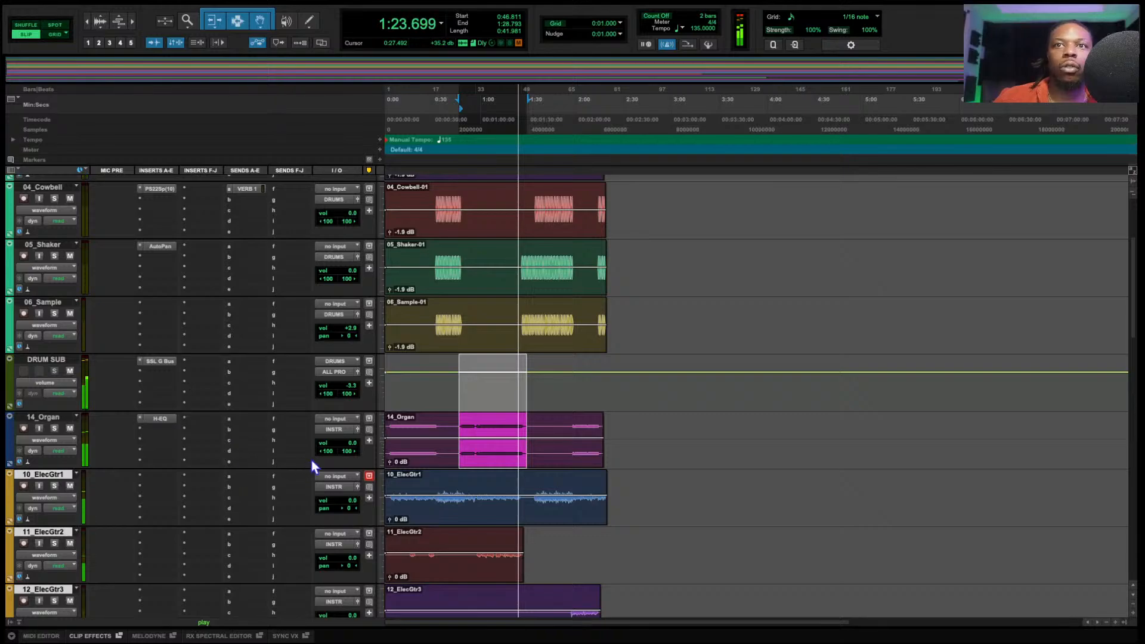
pyautogui.press('space')
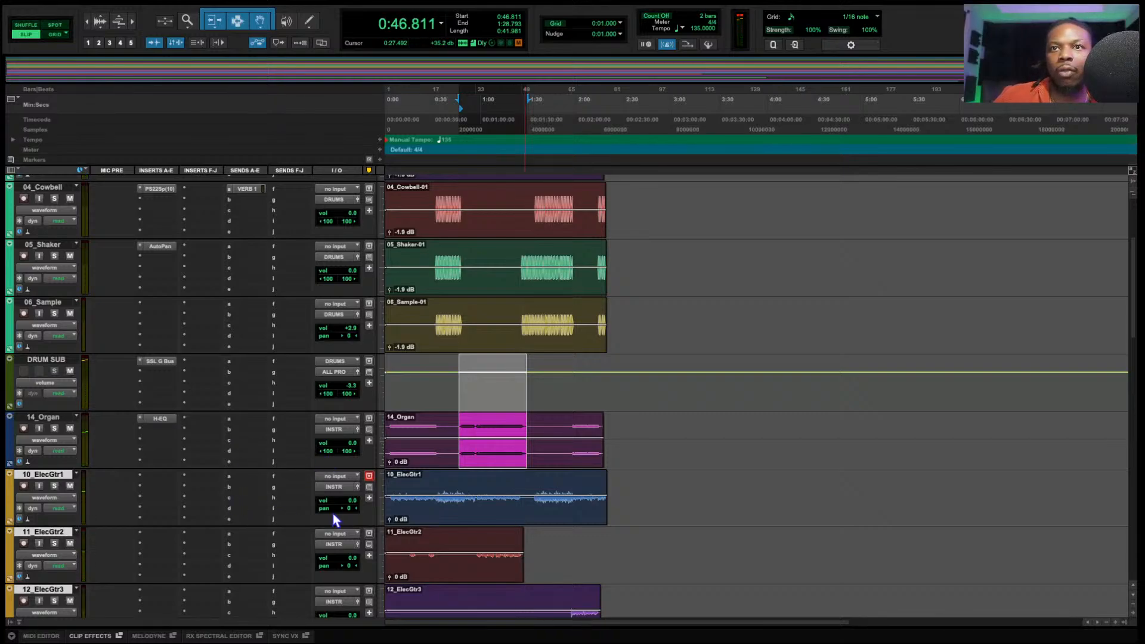
# - Solo 10_ElecGtr1 and add a VERB 1 (Stereo) bus send on its first send at about -20 dB
pyautogui.click(444, 516)
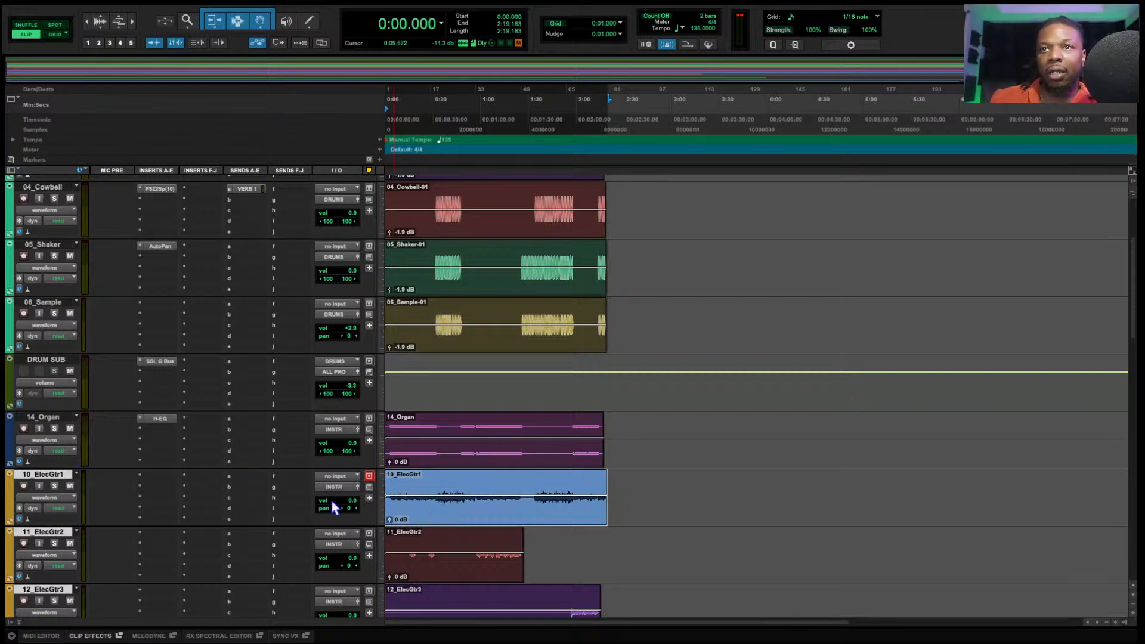
pyautogui.click(53, 486)
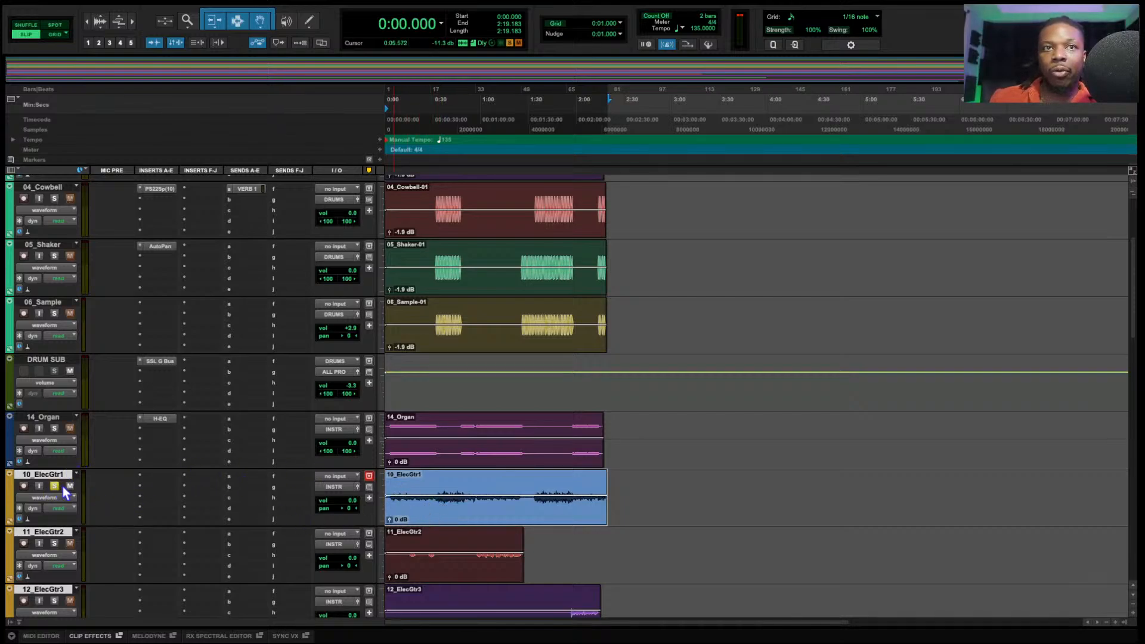
pyautogui.click(240, 486)
pyautogui.moveTo(260, 487)
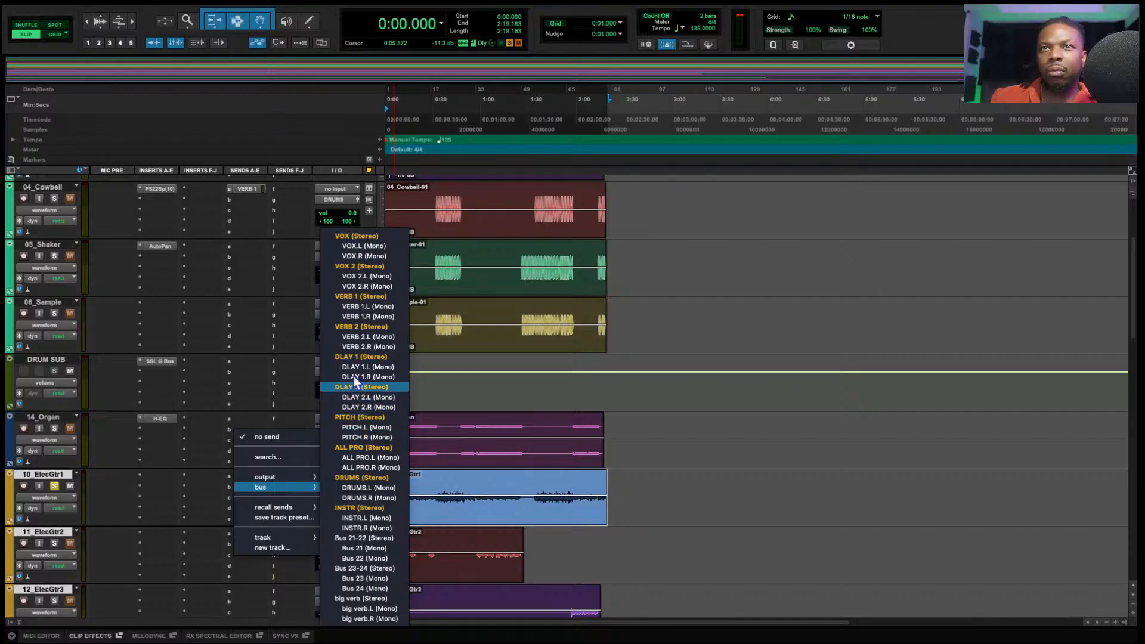
pyautogui.click(346, 296)
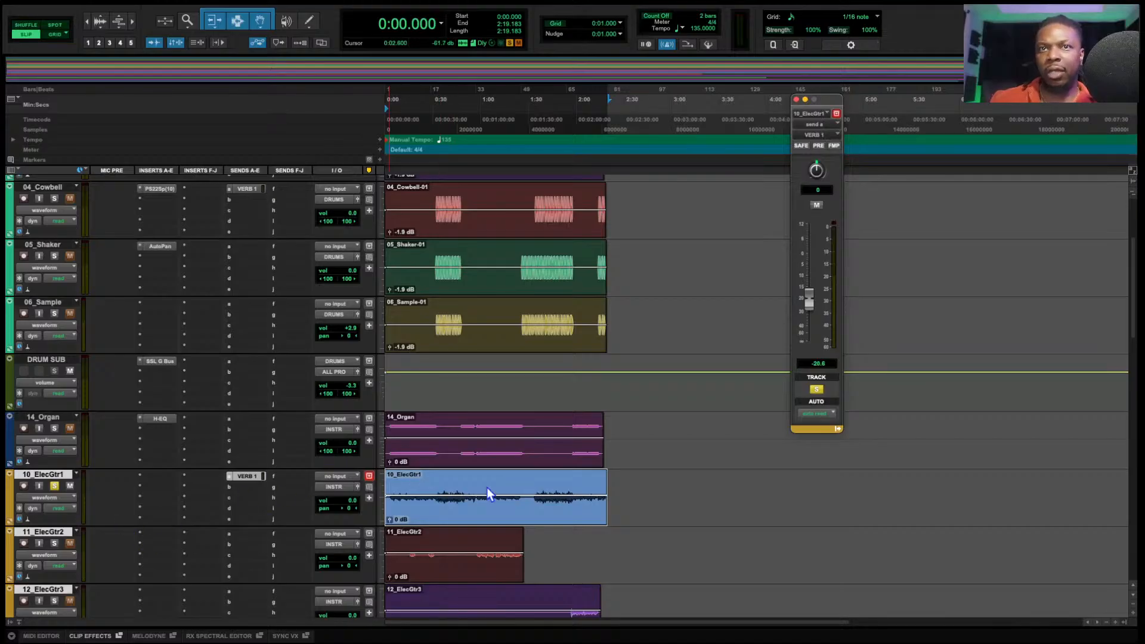
# - Select the 10_ElecGtr1 passage from about 0:22 to 0:59 and play the soloed guitar with its reverb send
pyautogui.press('space')
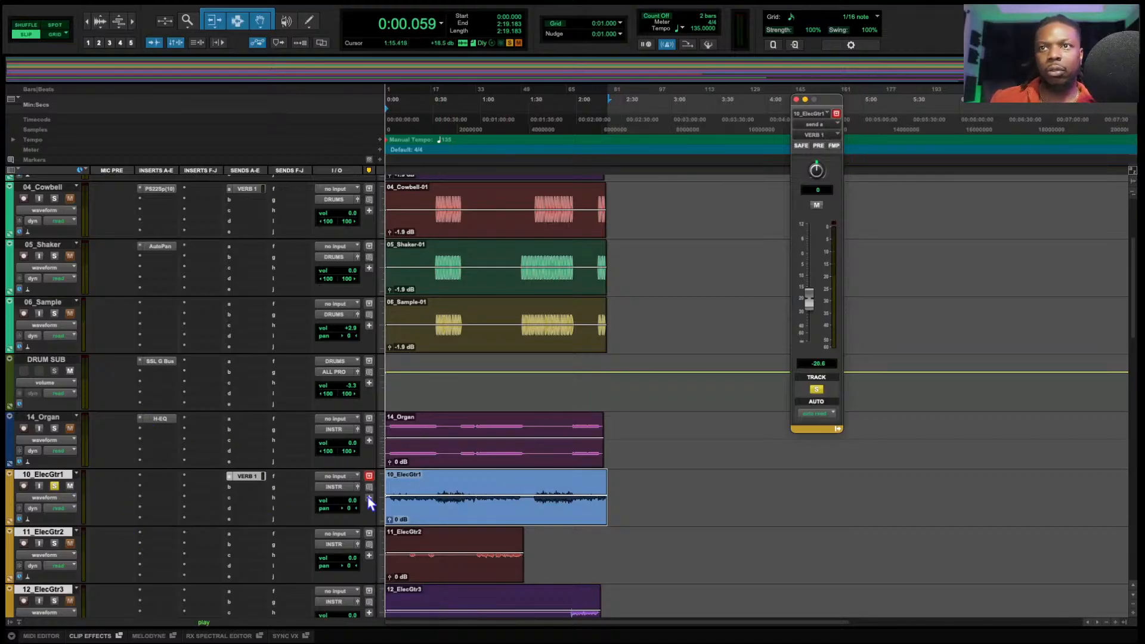
pyautogui.press('space')
pyautogui.moveTo(421, 487); pyautogui.dragTo(478, 485)
pyautogui.press('space')
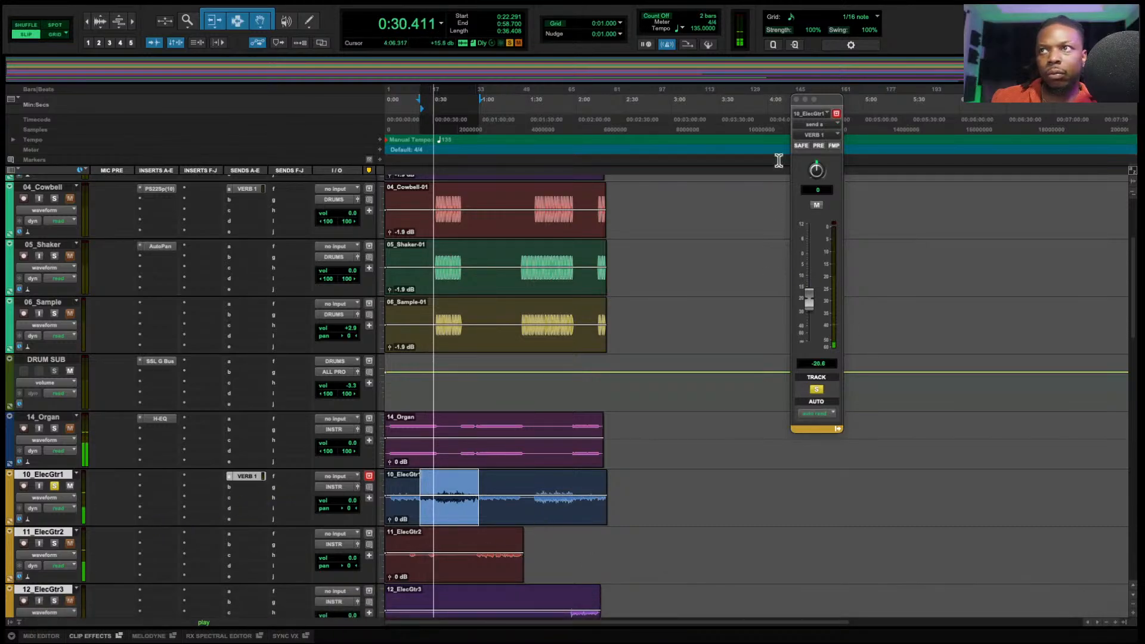
# - Compare 10_ElecGtr1 with its VERB 1 send muted and unmuted, and raise the send level to -13.4 dB
pyautogui.click(817, 204)
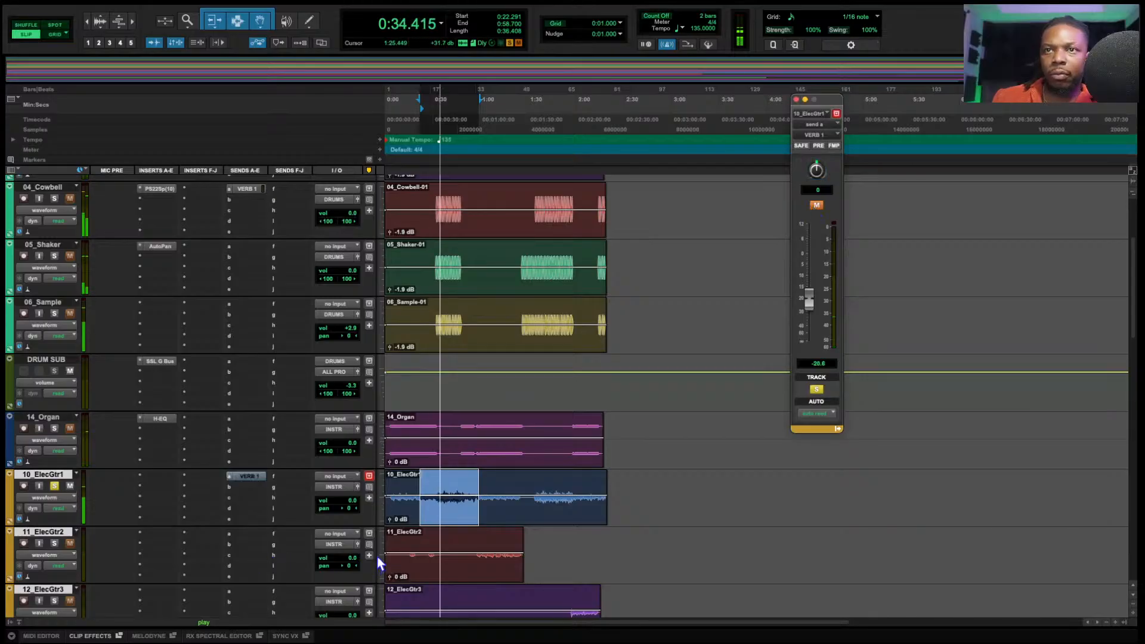
pyautogui.click(817, 205)
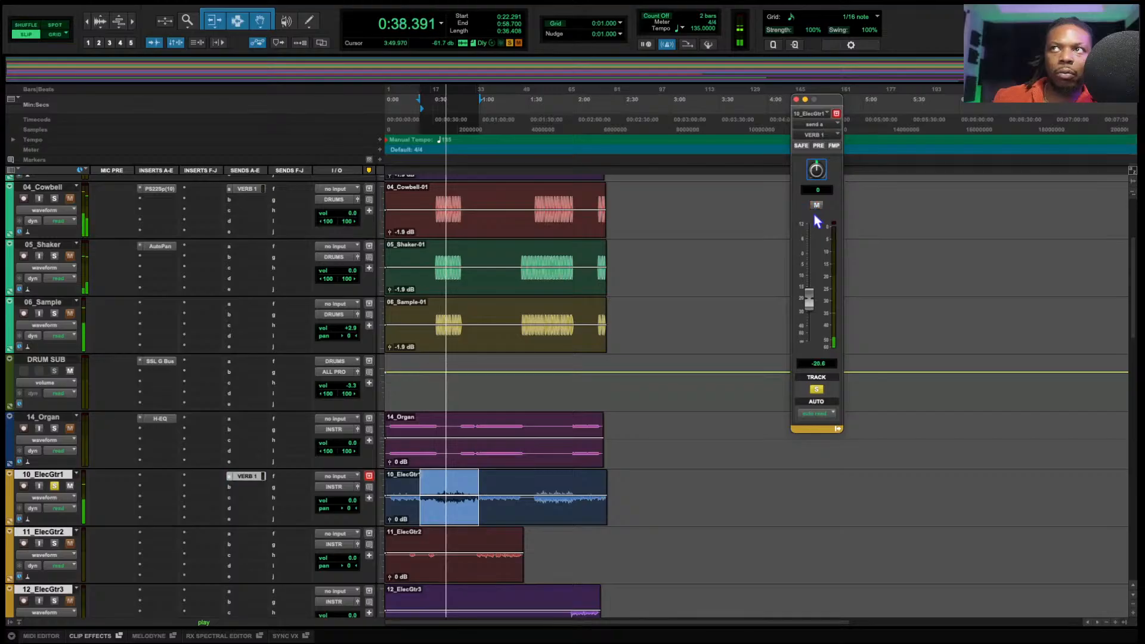
pyautogui.moveTo(811, 301); pyautogui.dragTo(811, 287)
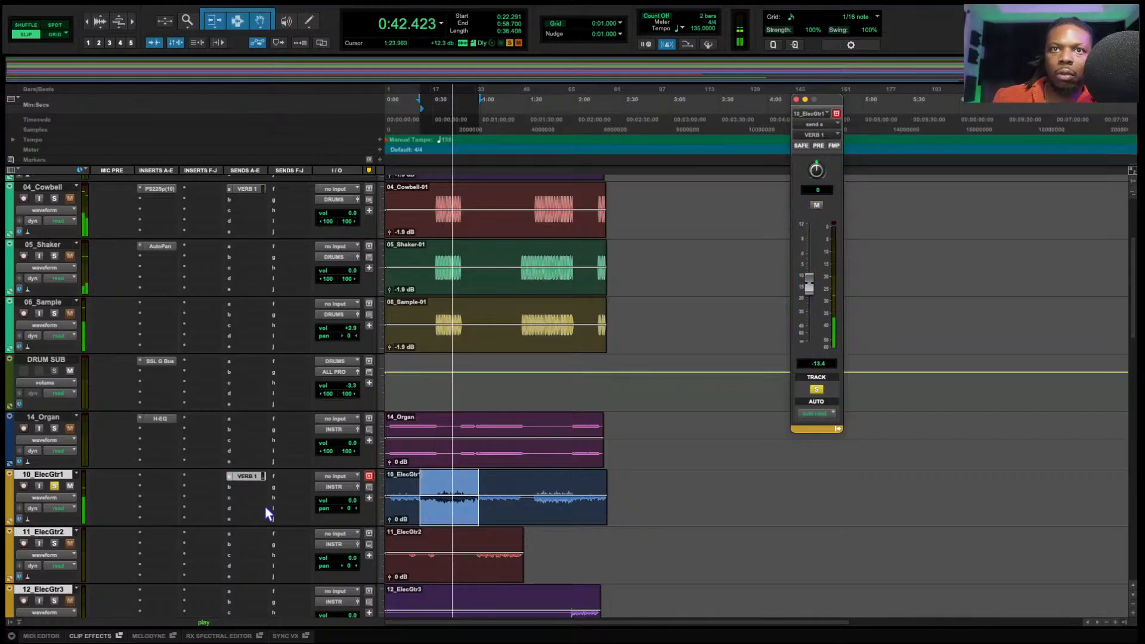
# - Find the Abbey Road Saturator (mono) among the harmonic plugins and add it to the first insert of 10_ElecGtr1
pyautogui.click(170, 476)
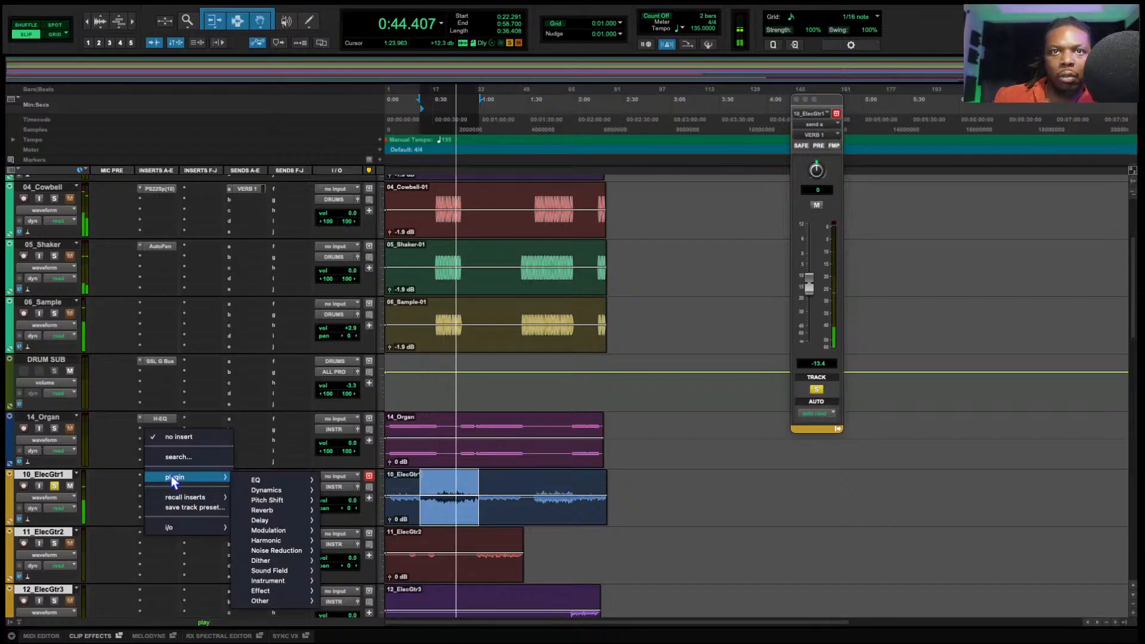
pyautogui.moveTo(184, 477)
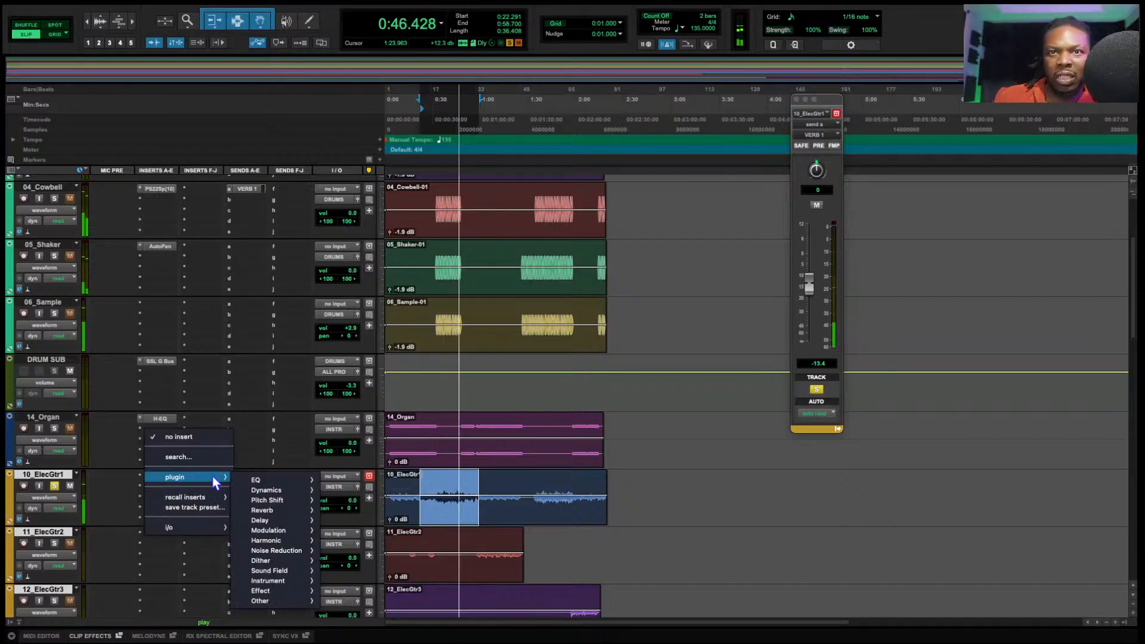
pyautogui.moveTo(295, 502)
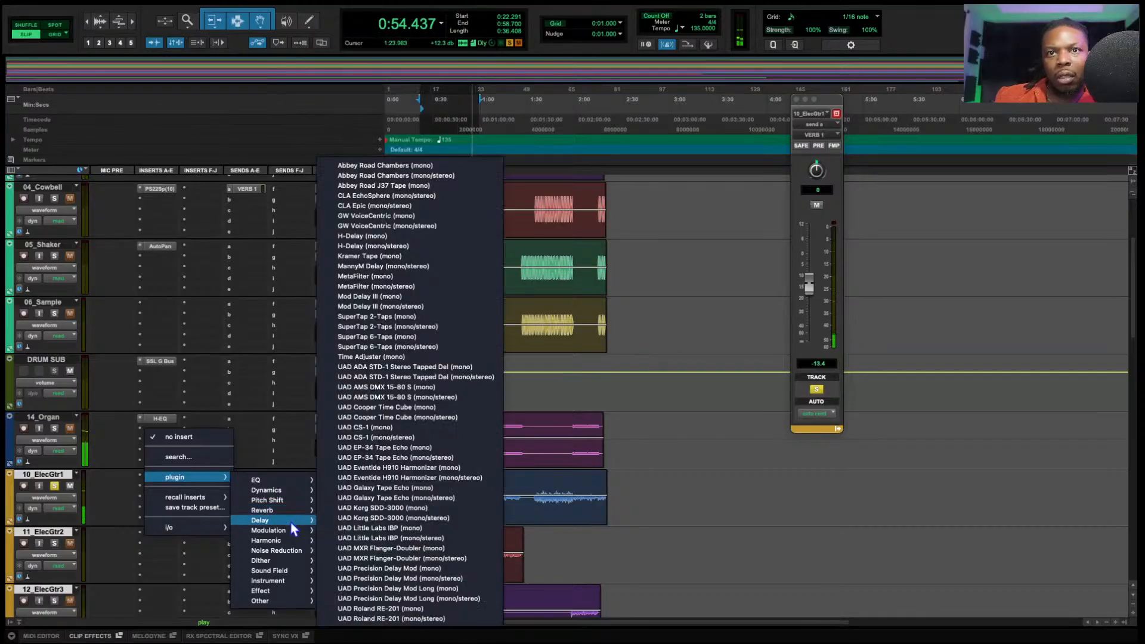
pyautogui.moveTo(287, 563)
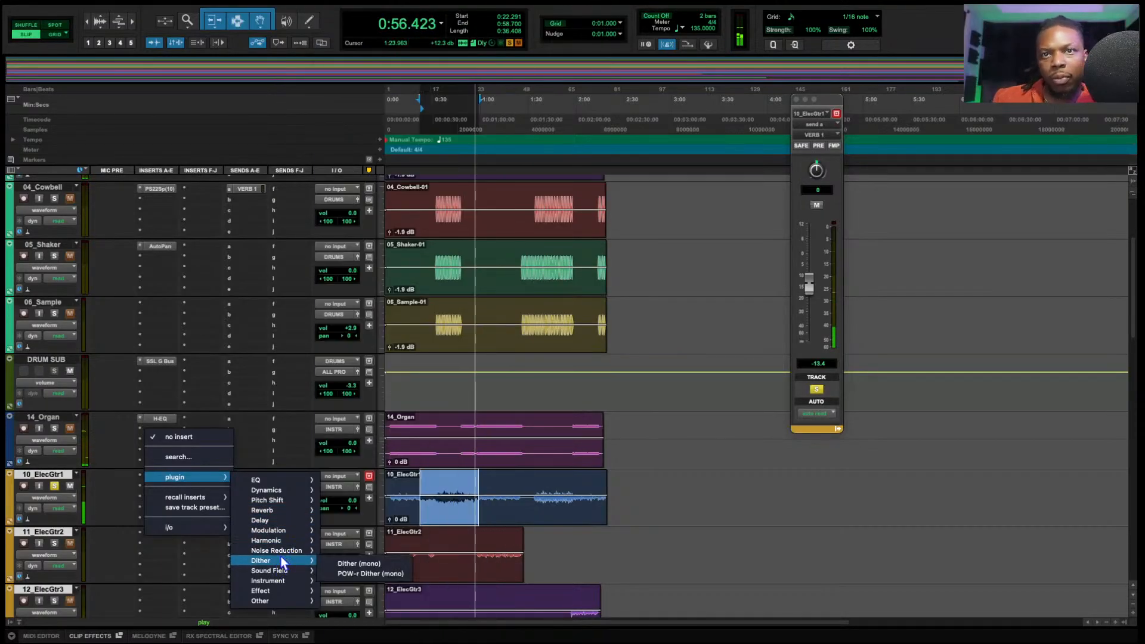
pyautogui.moveTo(282, 537)
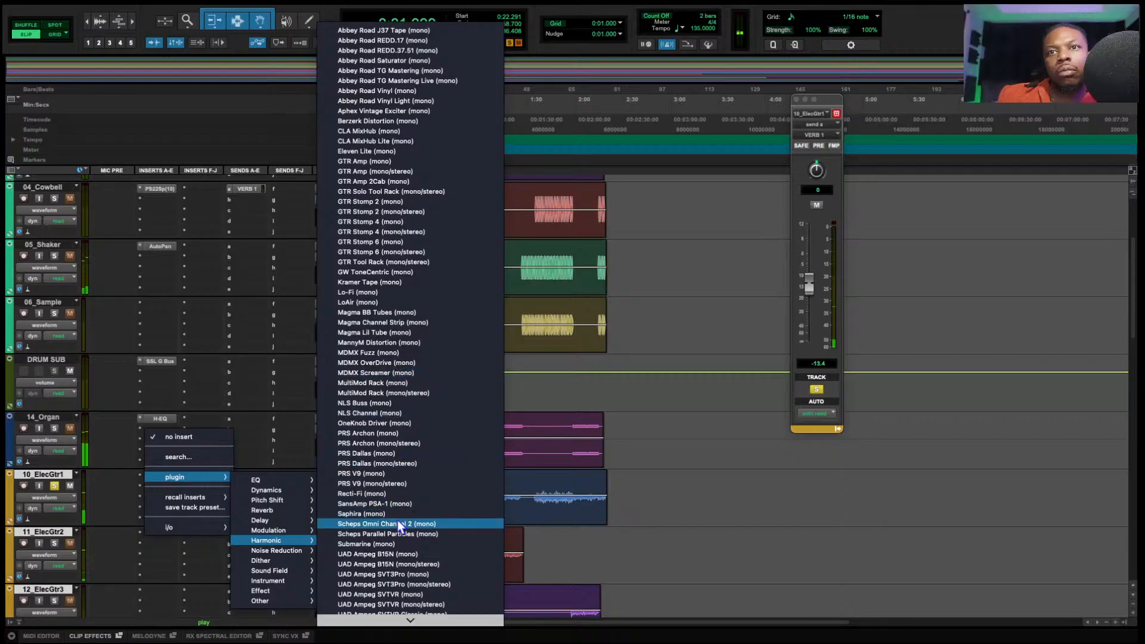
pyautogui.scroll(-3, 381, 509)
pyautogui.scroll(-3, 384, 510)
pyautogui.scroll(-10, 385, 509)
pyautogui.scroll(-3, 386, 508)
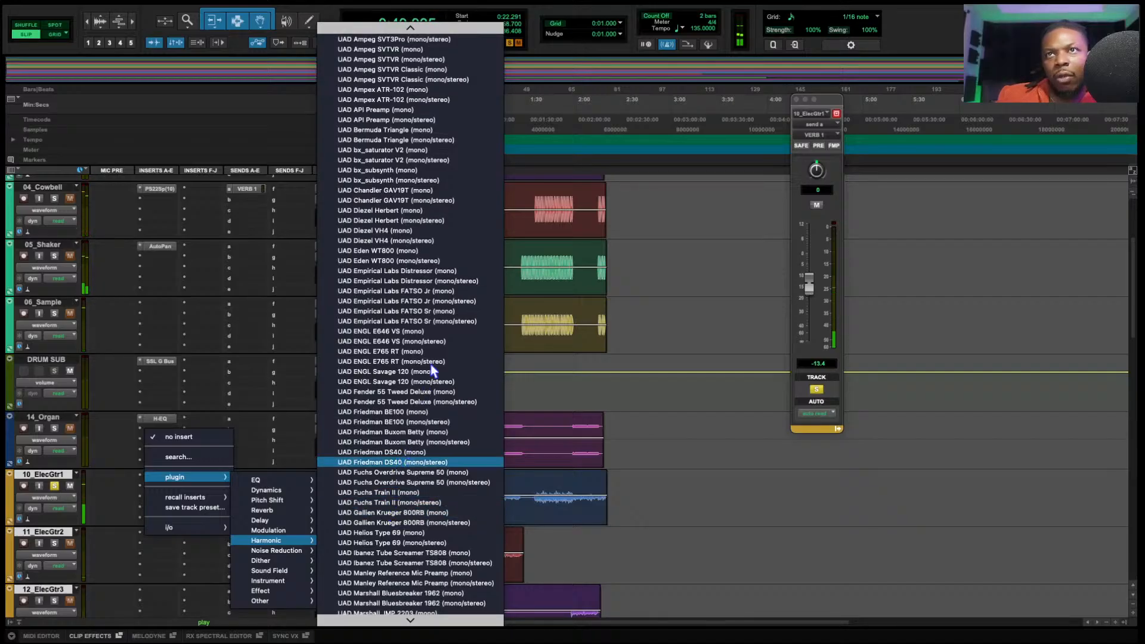
pyautogui.scroll(-10, 401, 486)
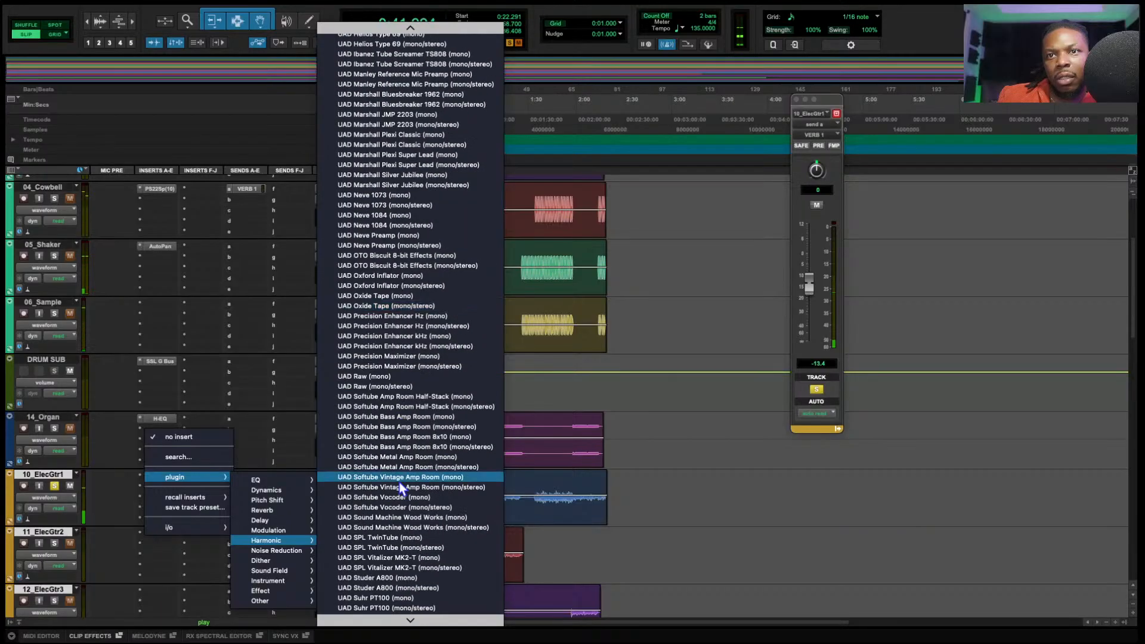
pyautogui.scroll(-3, 399, 482)
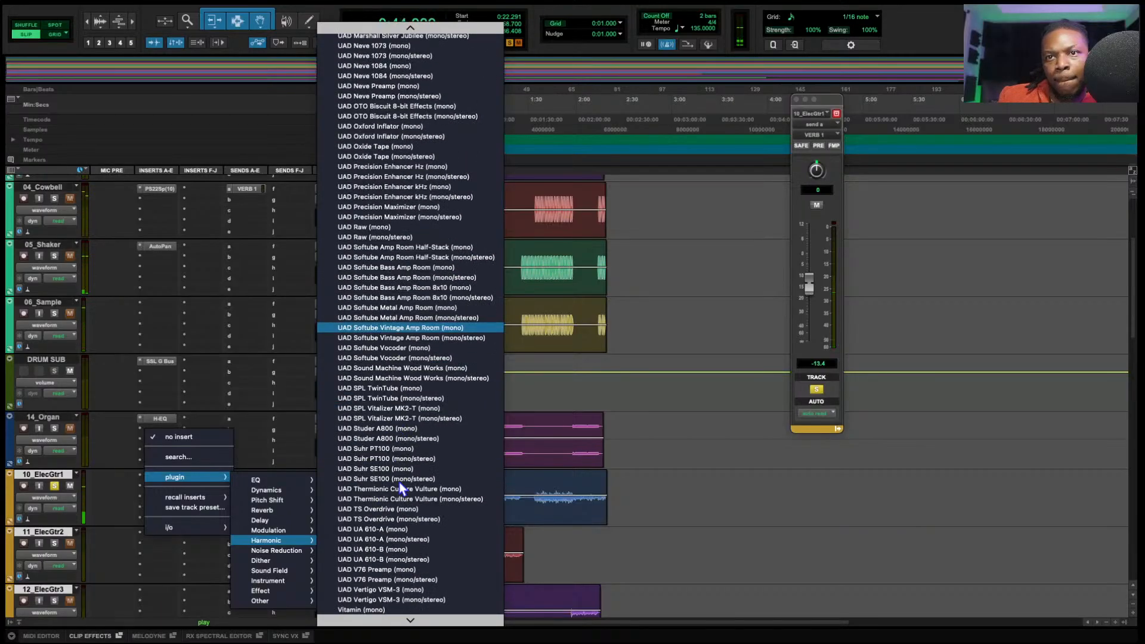
pyautogui.scroll(1, 400, 482)
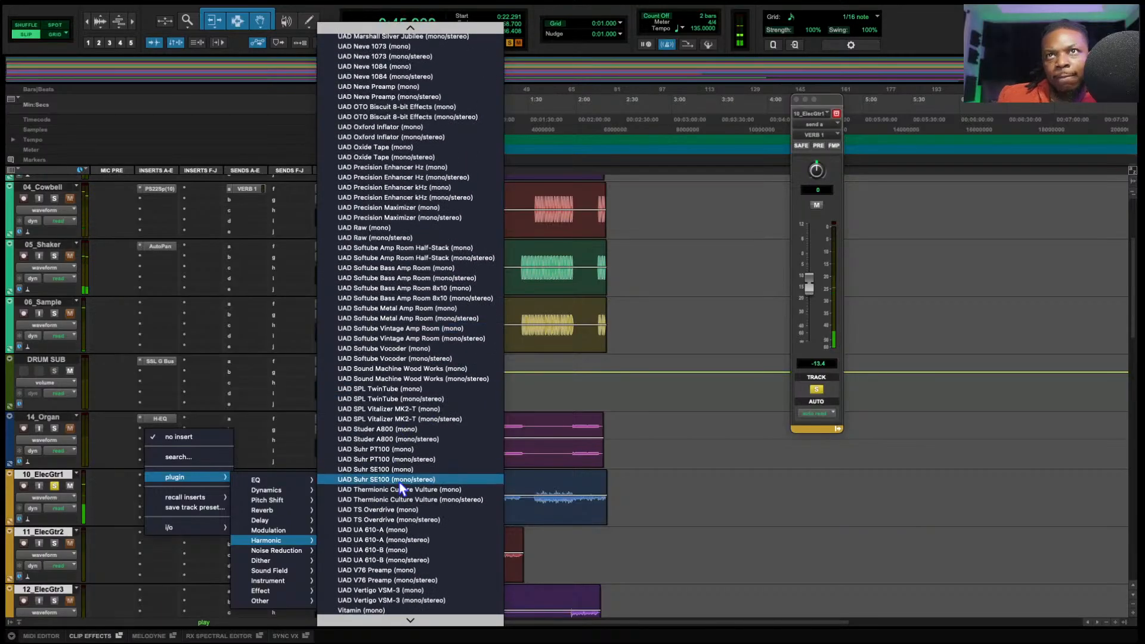
pyautogui.scroll(3, 399, 482)
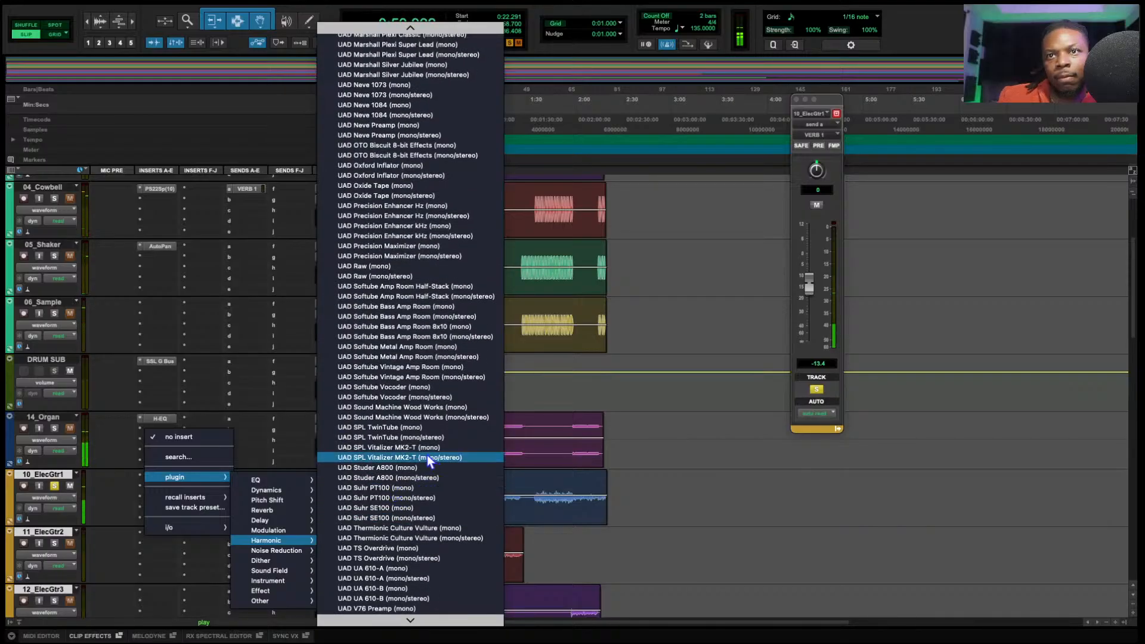
pyautogui.scroll(7, 381, 512)
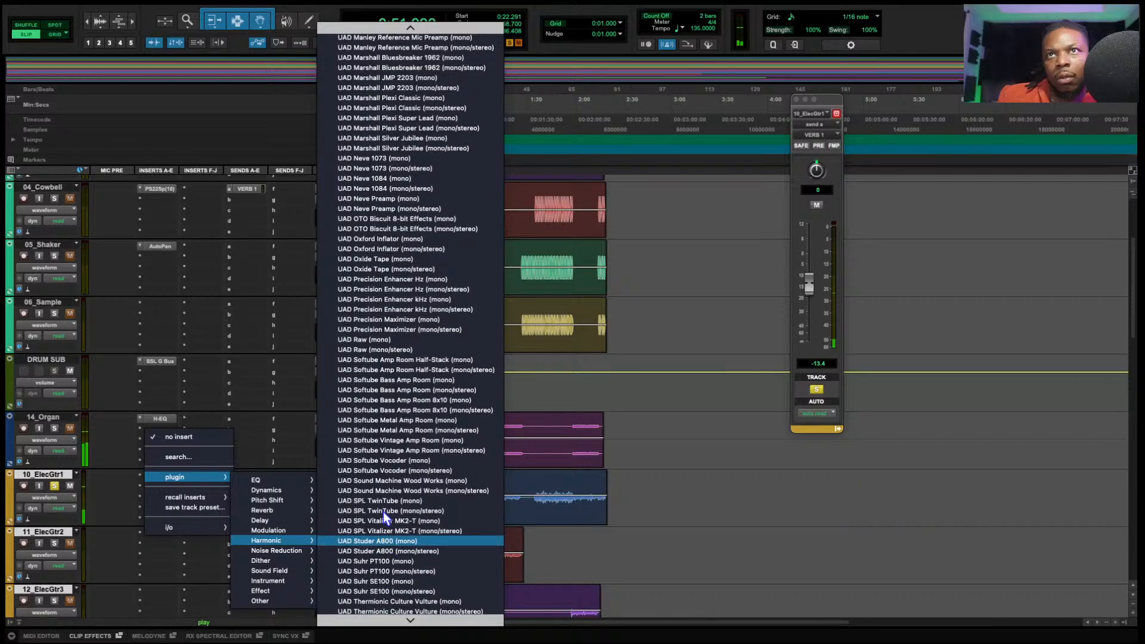
pyautogui.scroll(6, 383, 512)
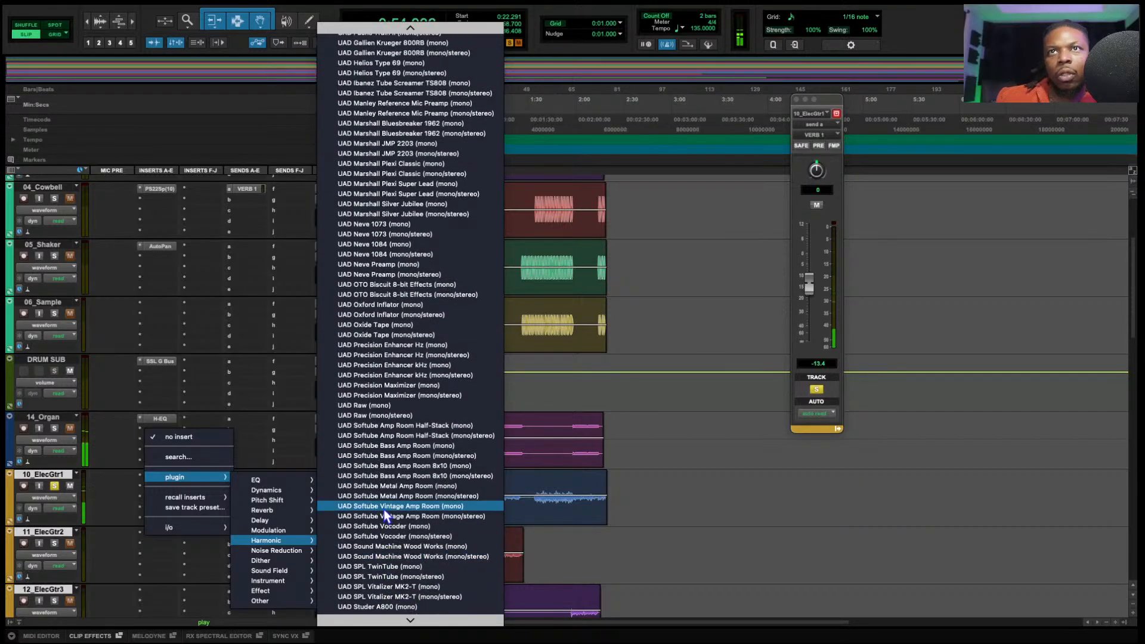
pyautogui.scroll(6, 380, 291)
pyautogui.scroll(9, 380, 291)
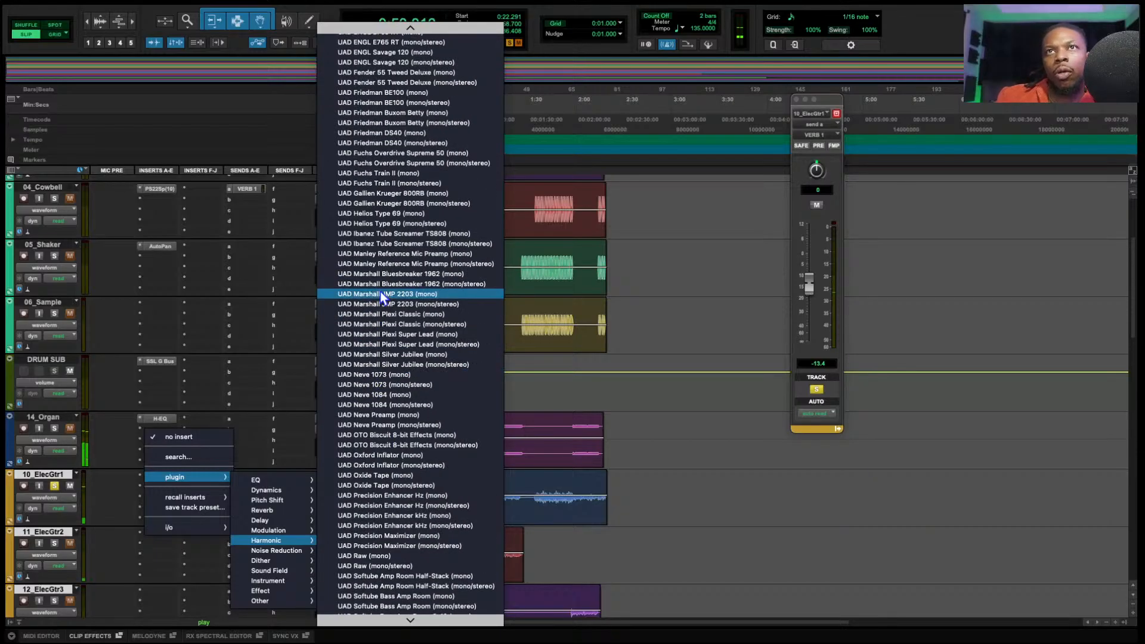
pyautogui.scroll(12, 381, 292)
pyautogui.scroll(4, 380, 291)
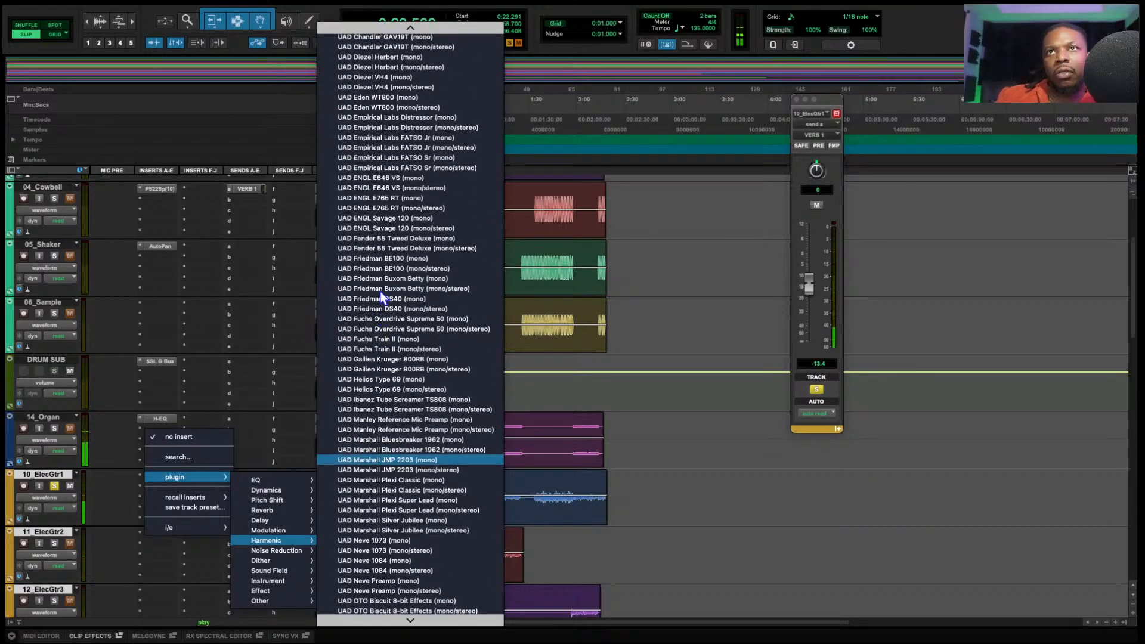
pyautogui.scroll(1, 381, 291)
pyautogui.scroll(4, 381, 291)
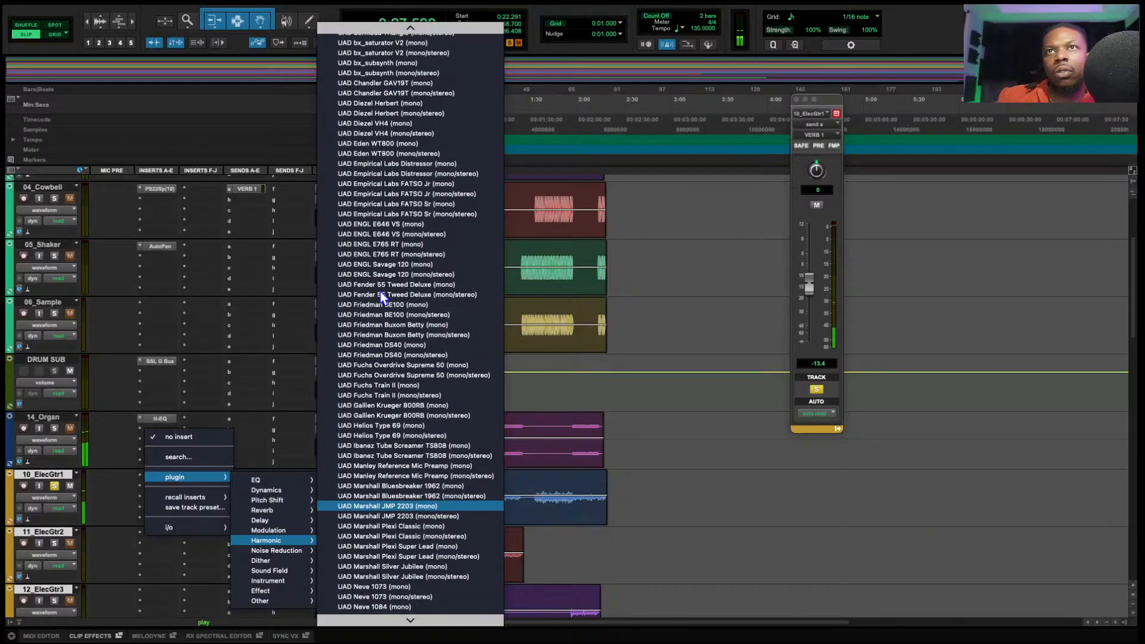
pyautogui.scroll(13, 380, 291)
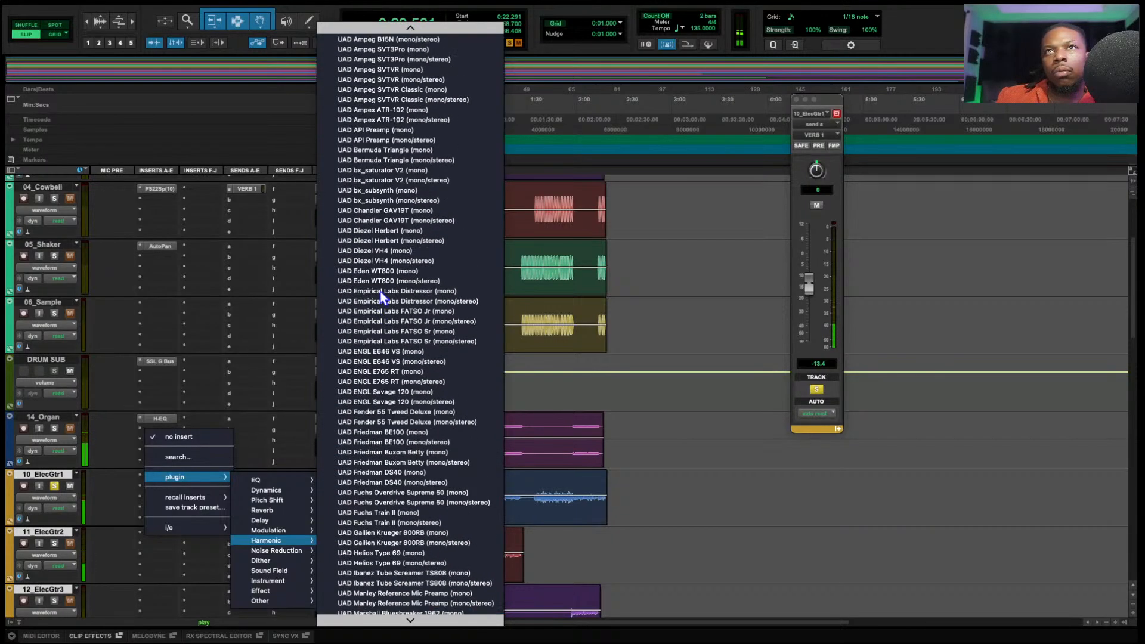
pyautogui.scroll(9, 380, 291)
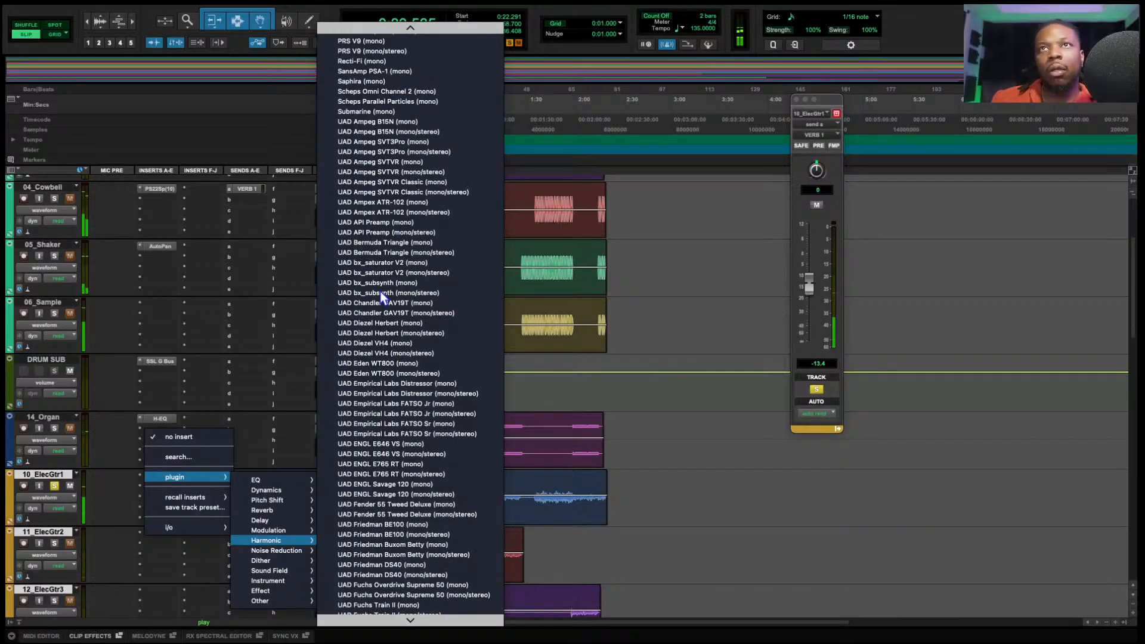
pyautogui.scroll(1, 381, 291)
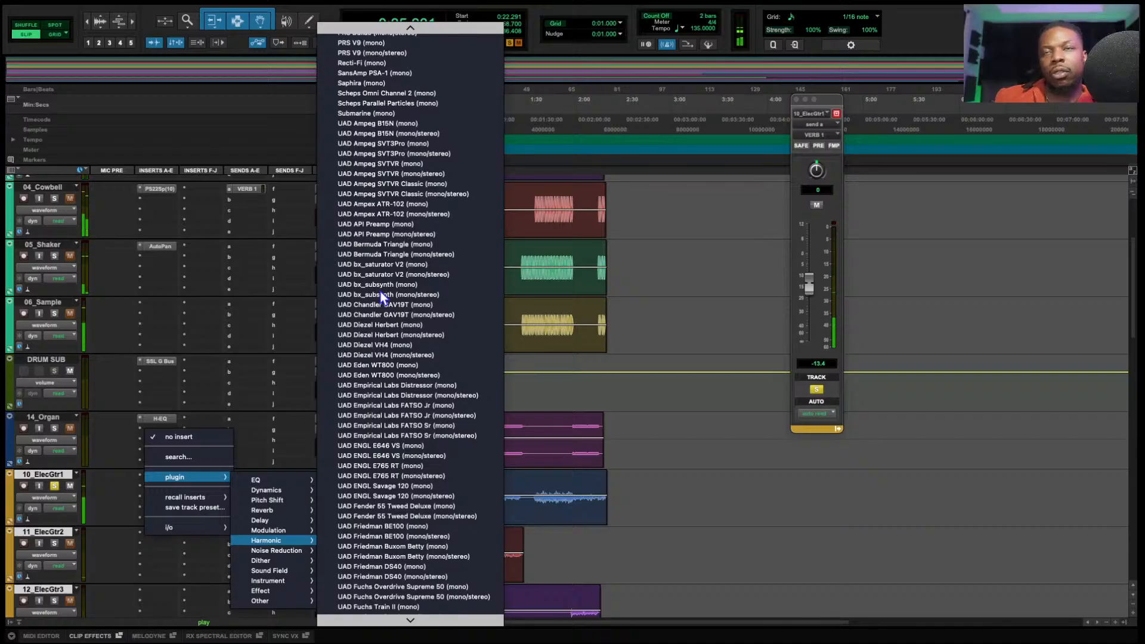
pyautogui.scroll(15, 380, 292)
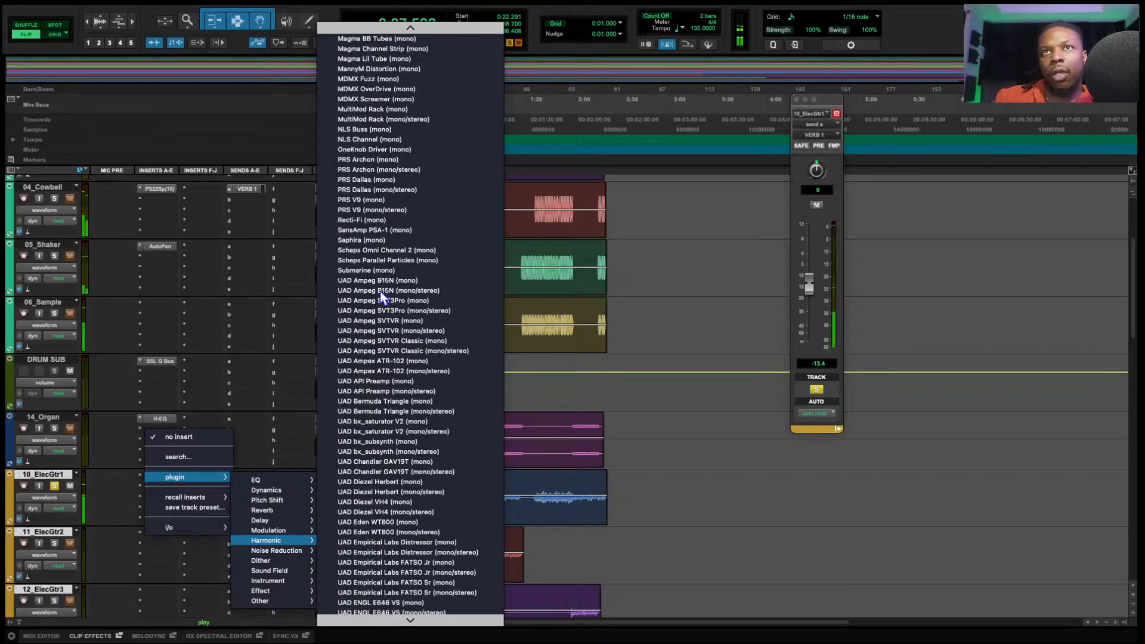
pyautogui.scroll(4, 380, 291)
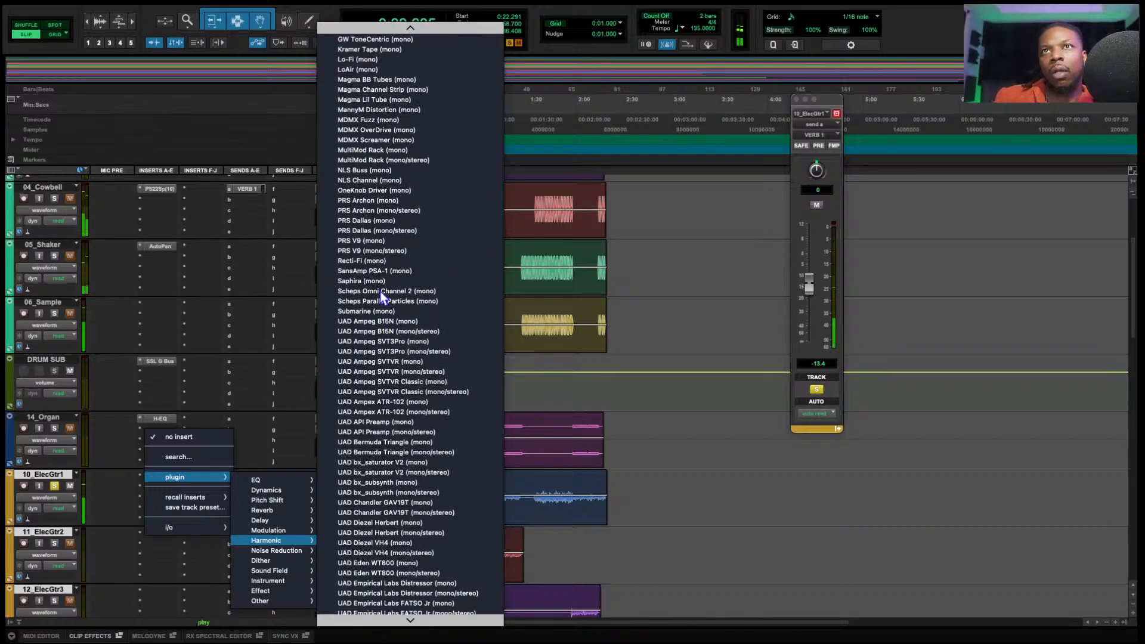
pyautogui.scroll(3, 381, 291)
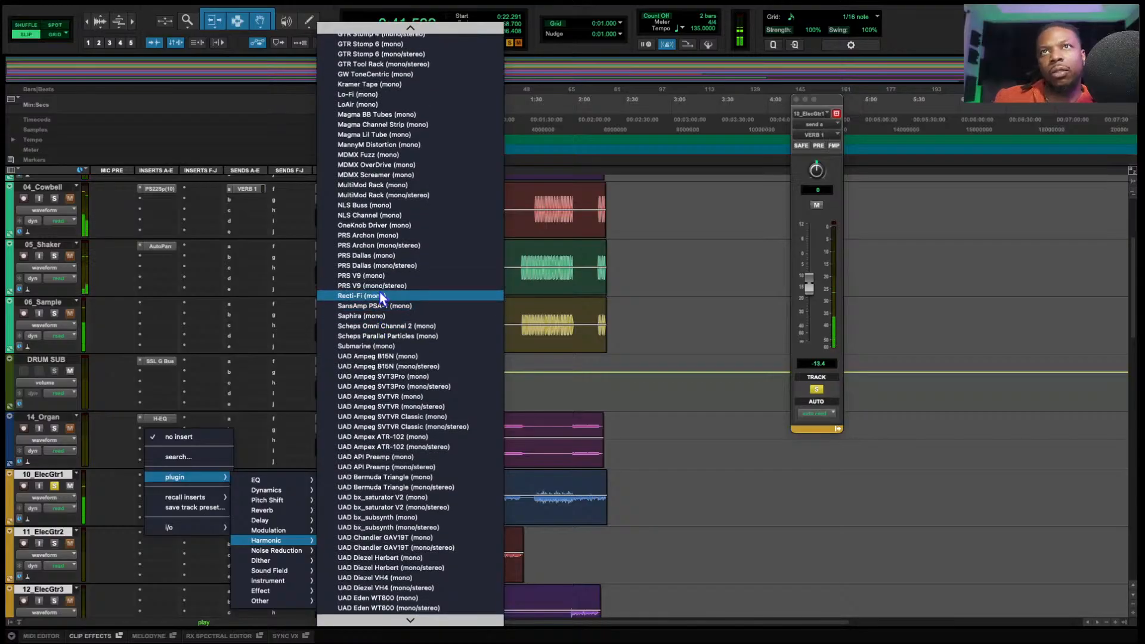
pyautogui.scroll(3, 381, 233)
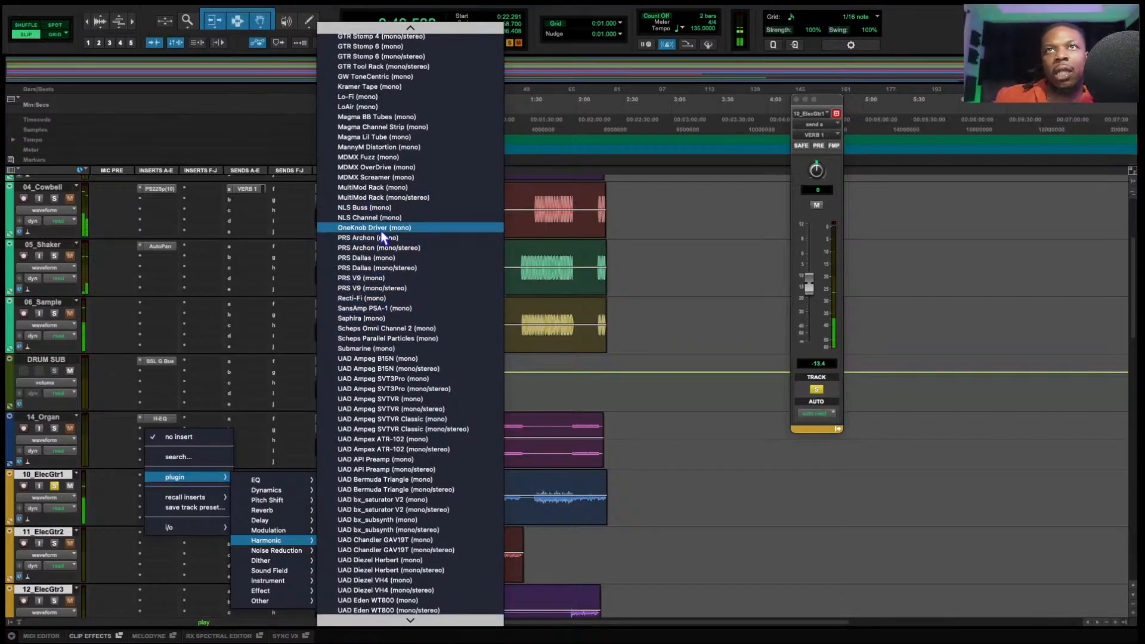
pyautogui.scroll(4, 380, 233)
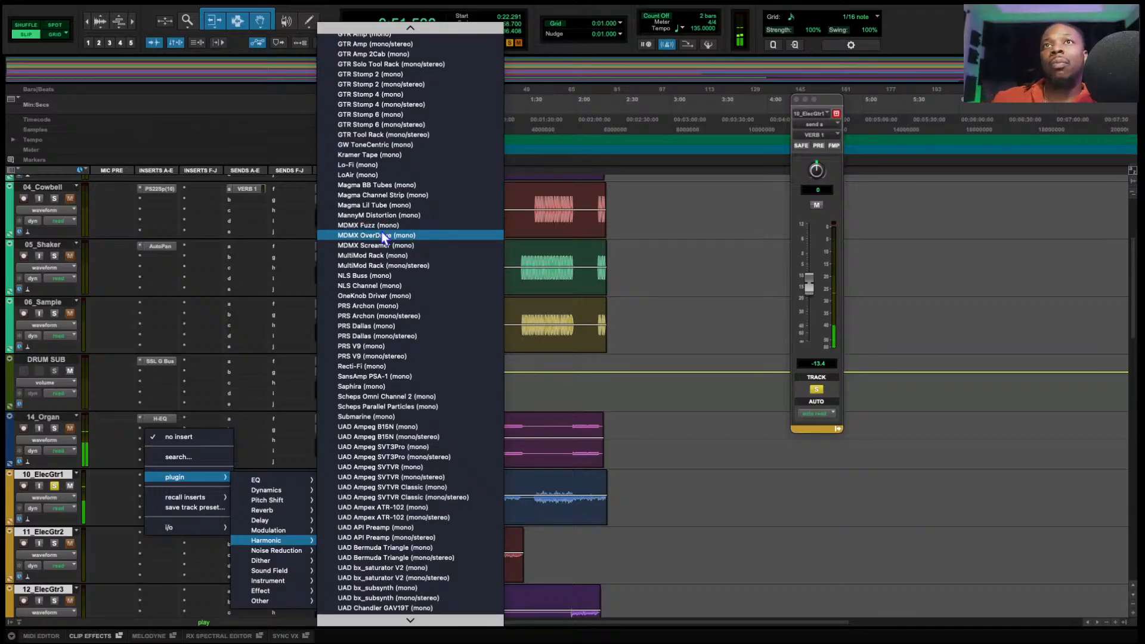
pyautogui.scroll(4, 382, 239)
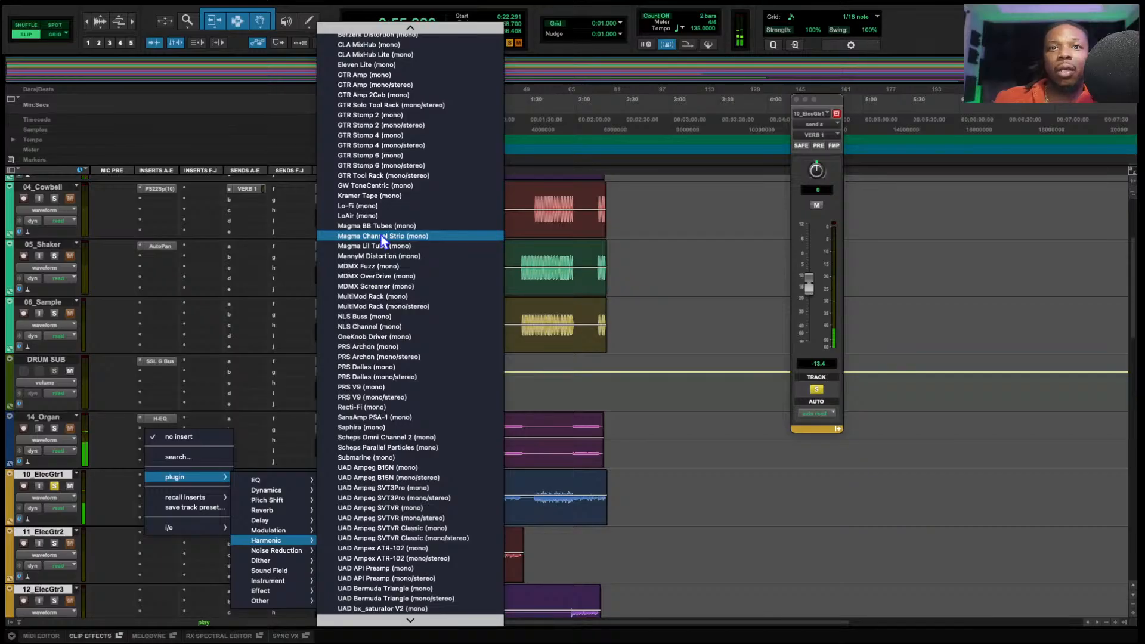
pyautogui.scroll(7, 380, 235)
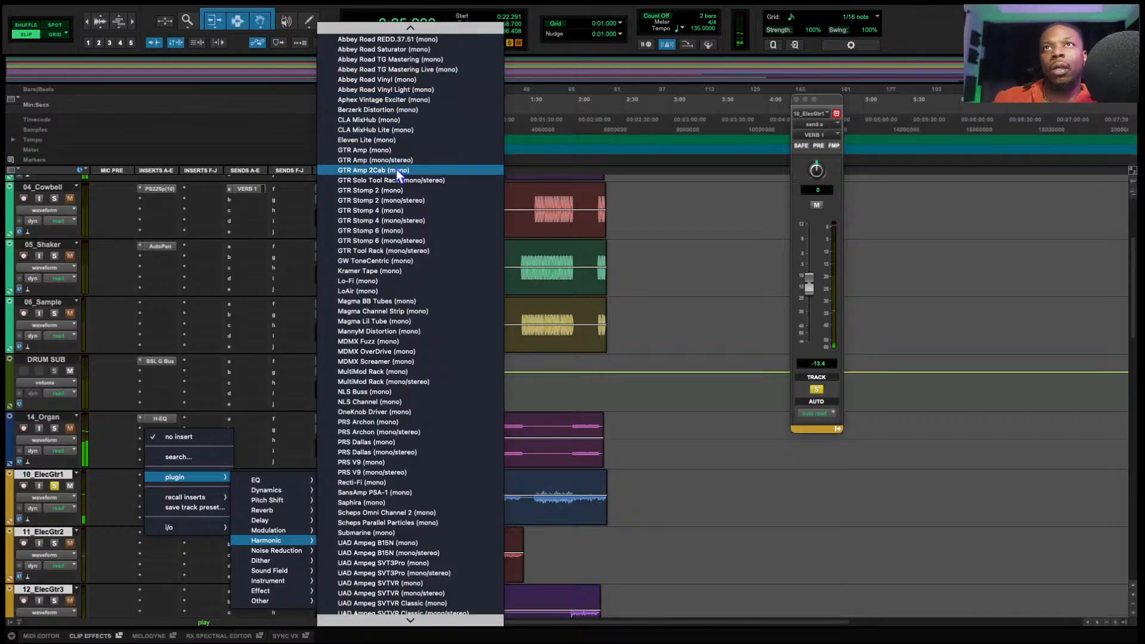
pyautogui.scroll(1, 392, 186)
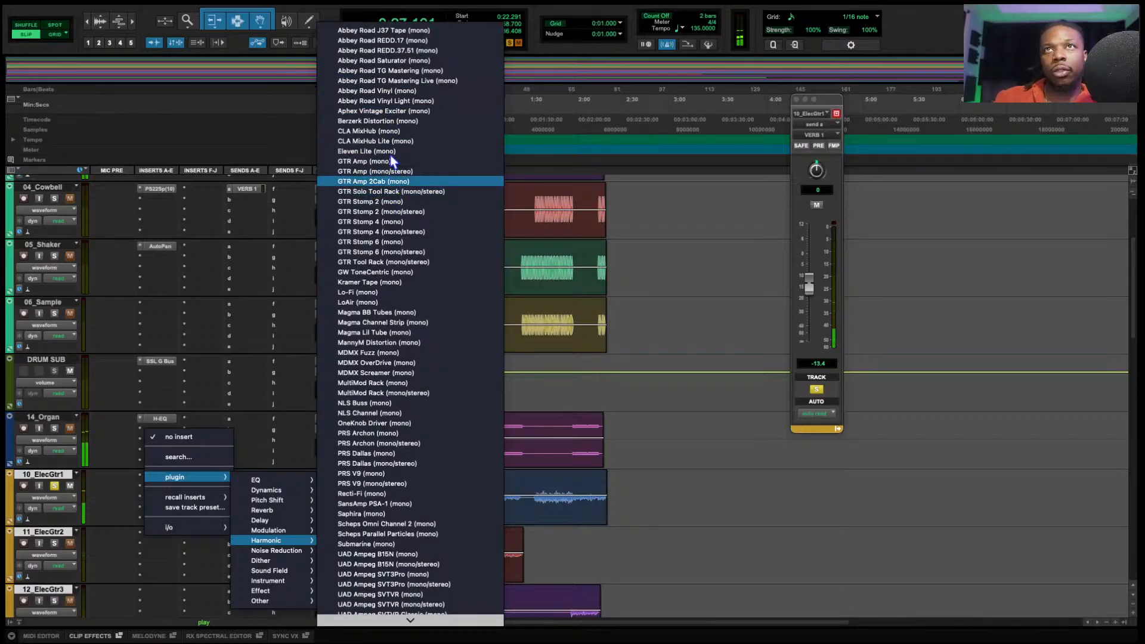
pyautogui.click(394, 60)
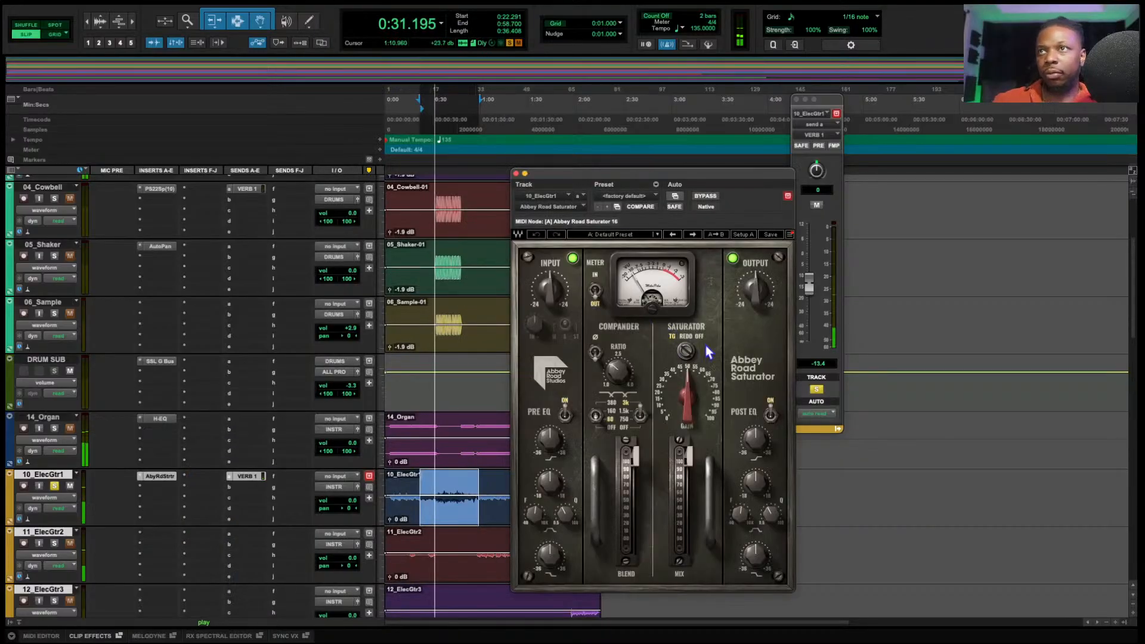
# - Compare the guitar with Abbey Road Saturator bypassed and active, leave it active, unsolo 10_ElecGtr1, and close the plugin and send windows
pyautogui.click(706, 198)
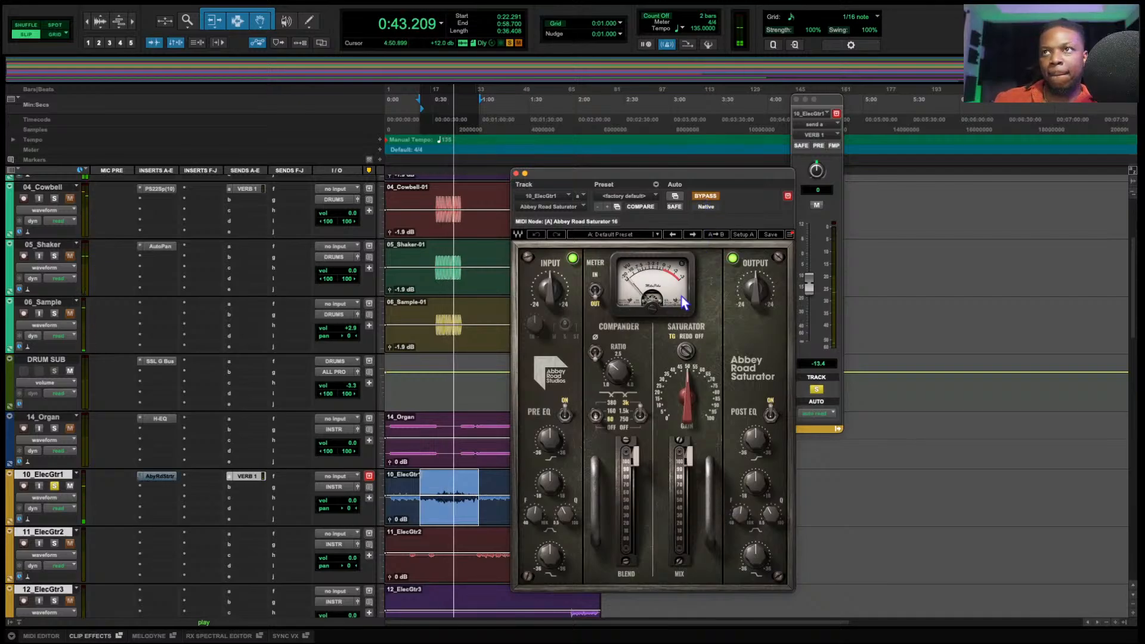
pyautogui.click(705, 197)
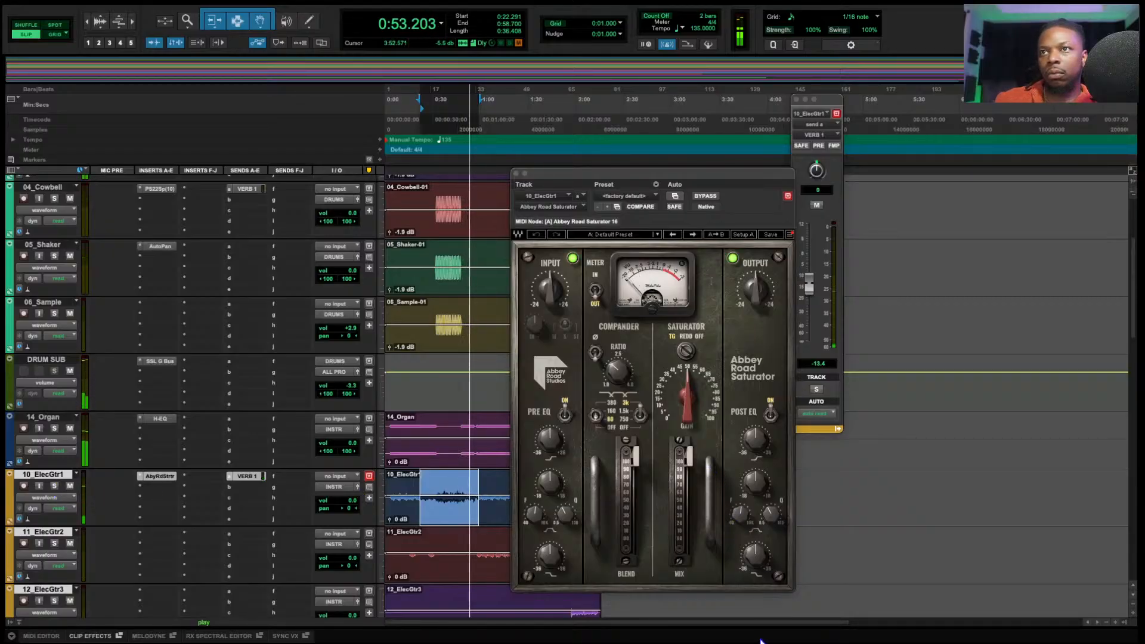
pyautogui.click(796, 100)
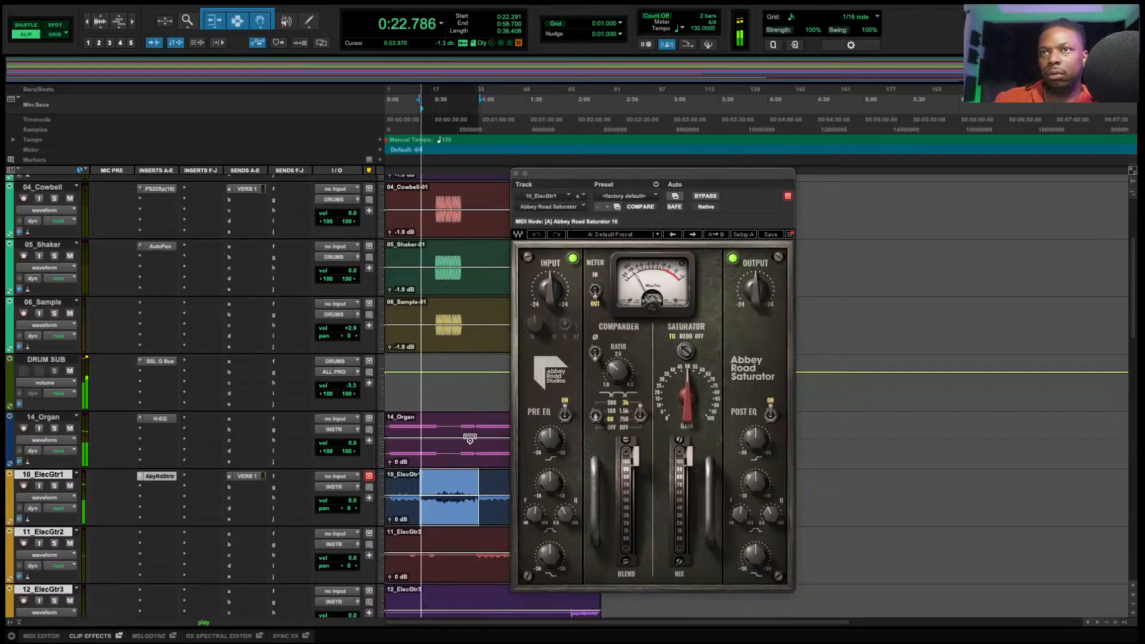
pyautogui.click(516, 173)
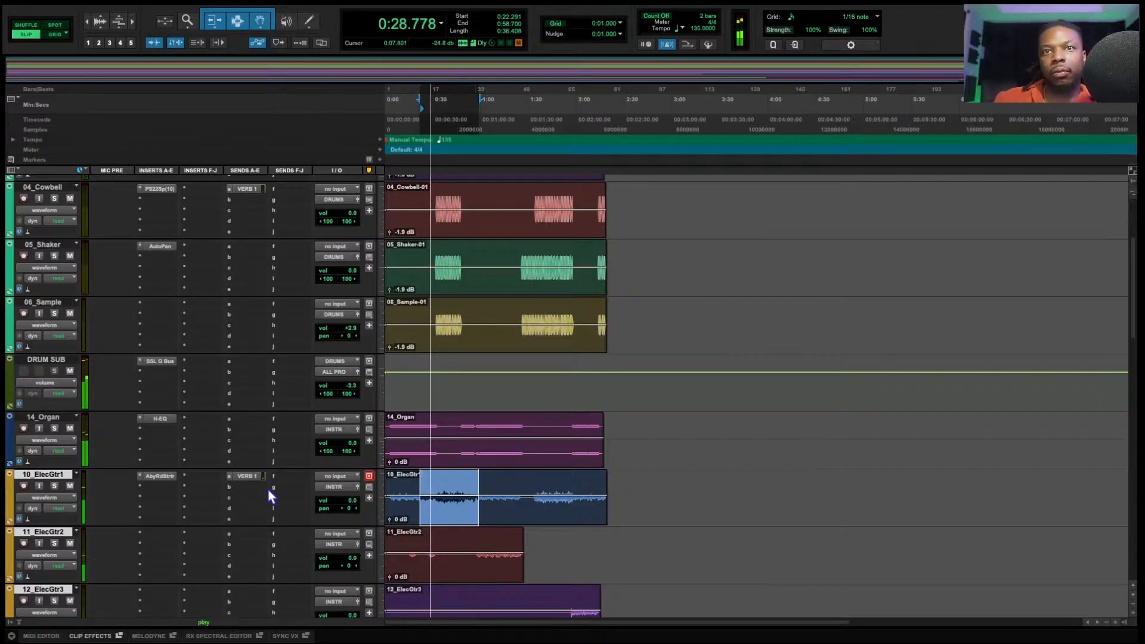
pyautogui.scroll(2, 302, 496)
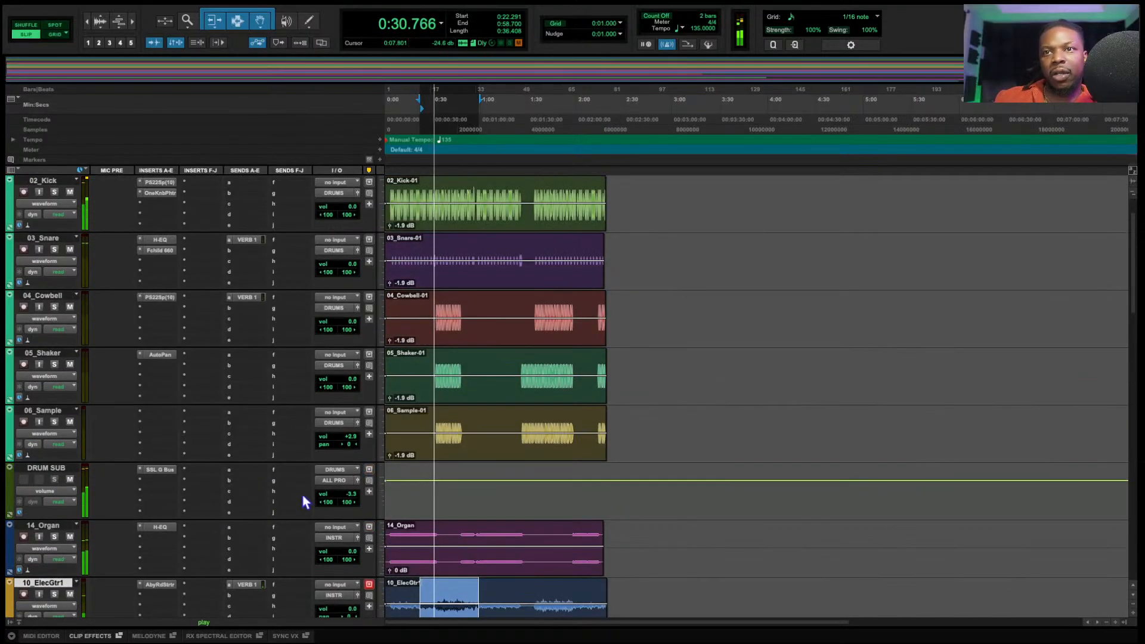
# - Delete the silent opening of 12_ElecGtr3 up to about 1:54 and of 13_AcousticGtr up to about 1:22
pyautogui.scroll(-6, 303, 495)
pyautogui.scroll(2, 308, 493)
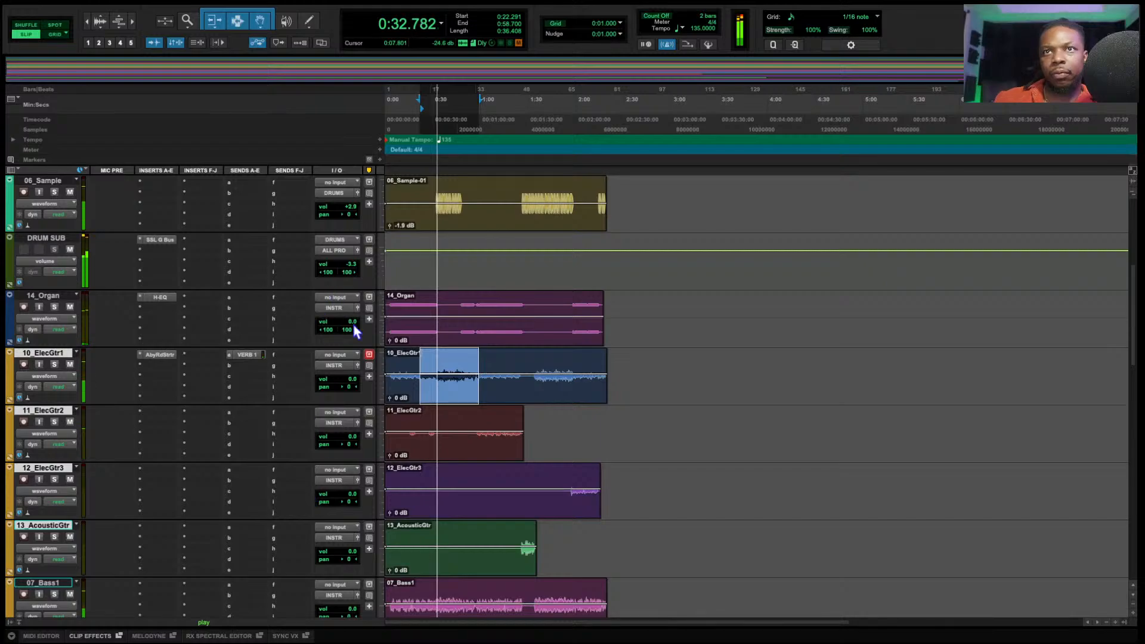
pyautogui.click(568, 433)
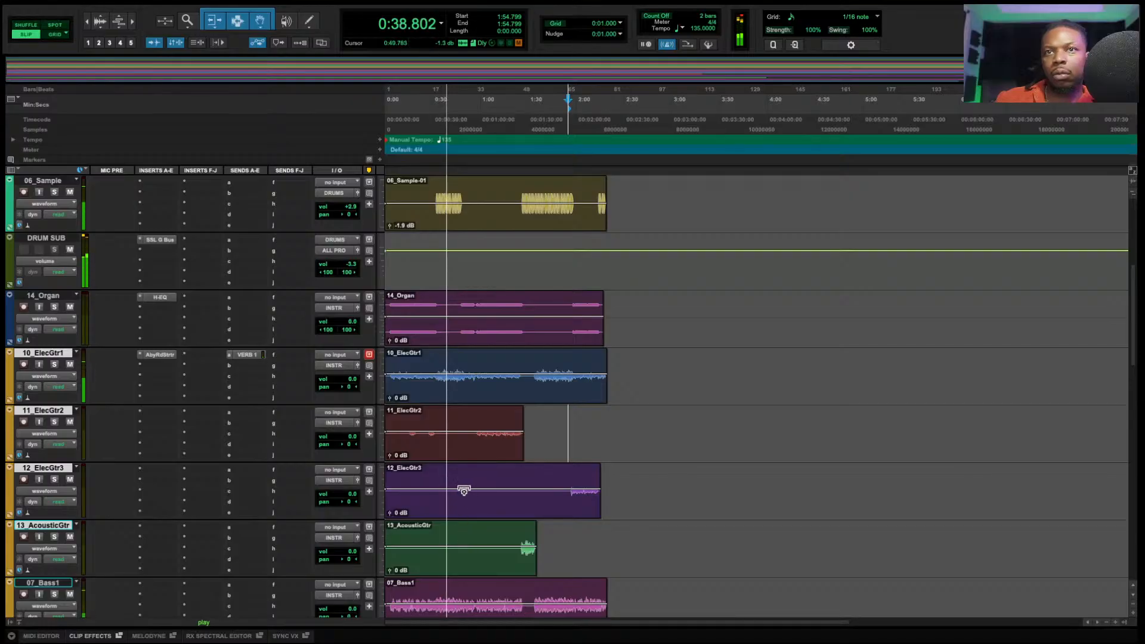
pyautogui.press('space')
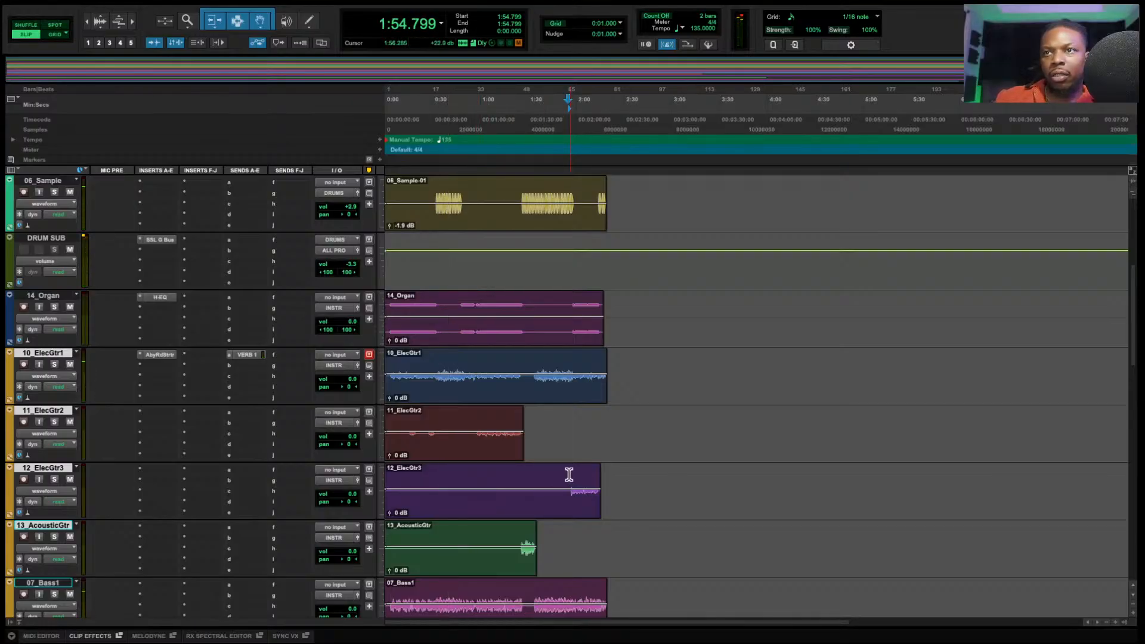
pyautogui.moveTo(567, 476); pyautogui.dragTo(369, 487)
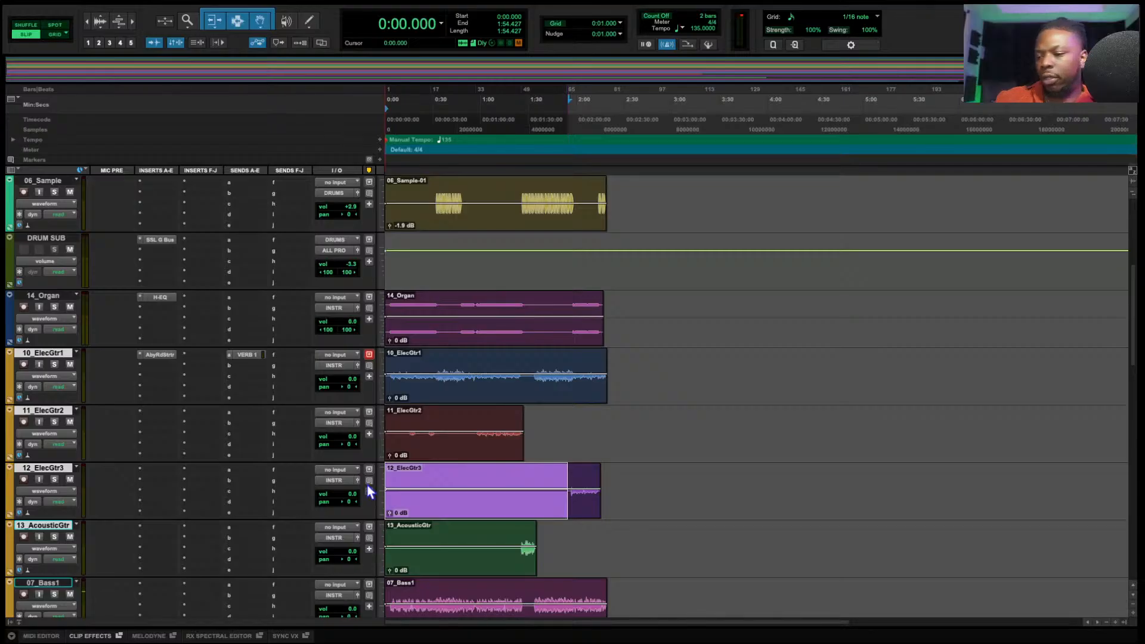
pyautogui.press('Delete')
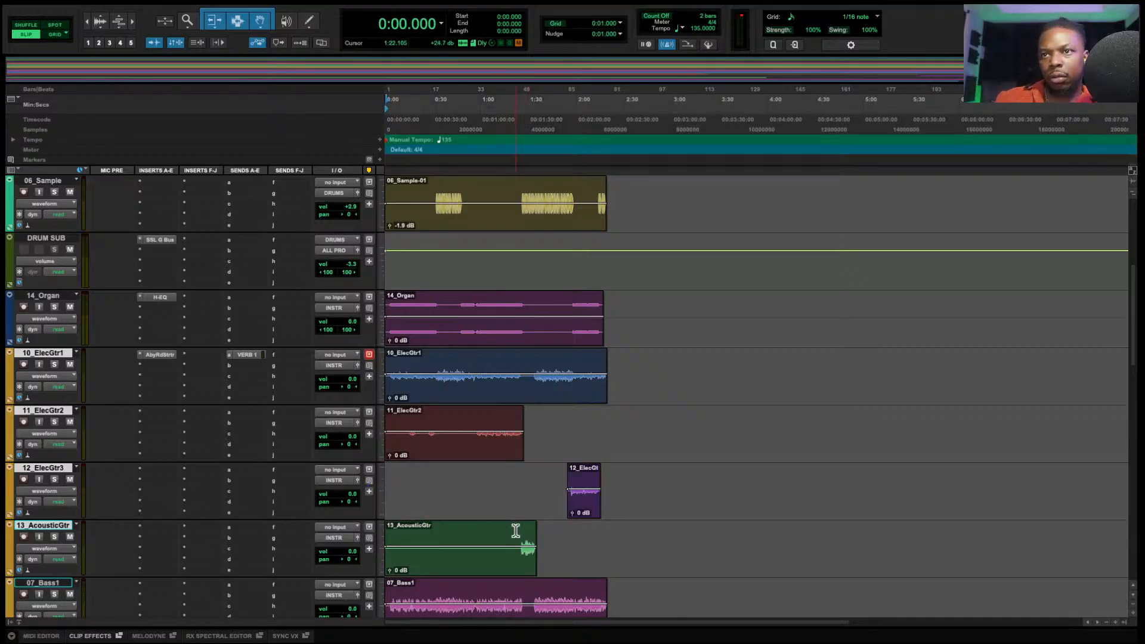
pyautogui.moveTo(517, 533); pyautogui.dragTo(342, 531)
pyautogui.press('Delete')
# - Delete the silent parts of 11_ElecGtr2: from about 0:33 to 0:55, before the first phrase, and from about 0:20 to 0:24
pyautogui.moveTo(437, 417); pyautogui.dragTo(472, 413)
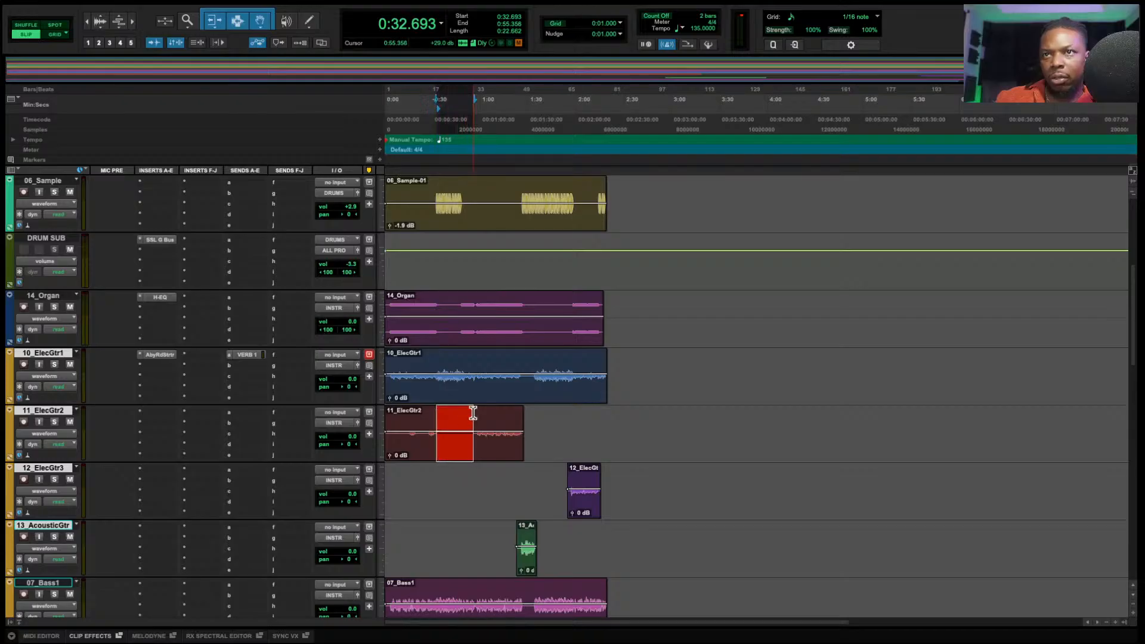
pyautogui.press('Delete')
pyautogui.moveTo(389, 422); pyautogui.dragTo(423, 416)
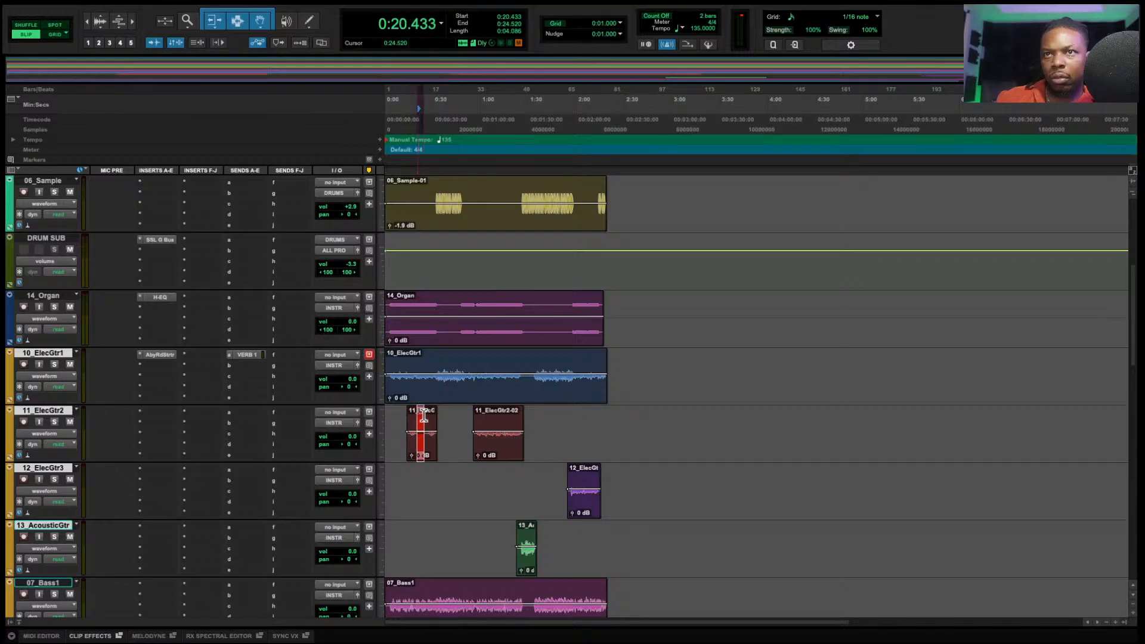
pyautogui.press('Delete')
# - Play the 11_ElecGtr2 clip starting at about 0:55, comparing the guitar soloed and in the mix
pyautogui.click(484, 455)
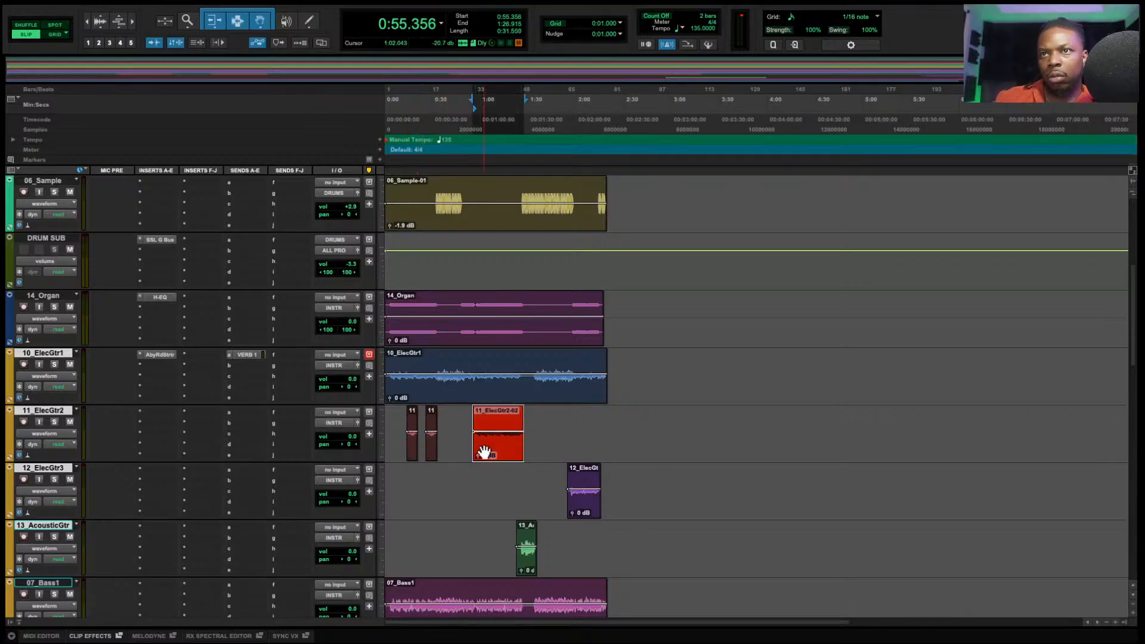
pyautogui.press('space')
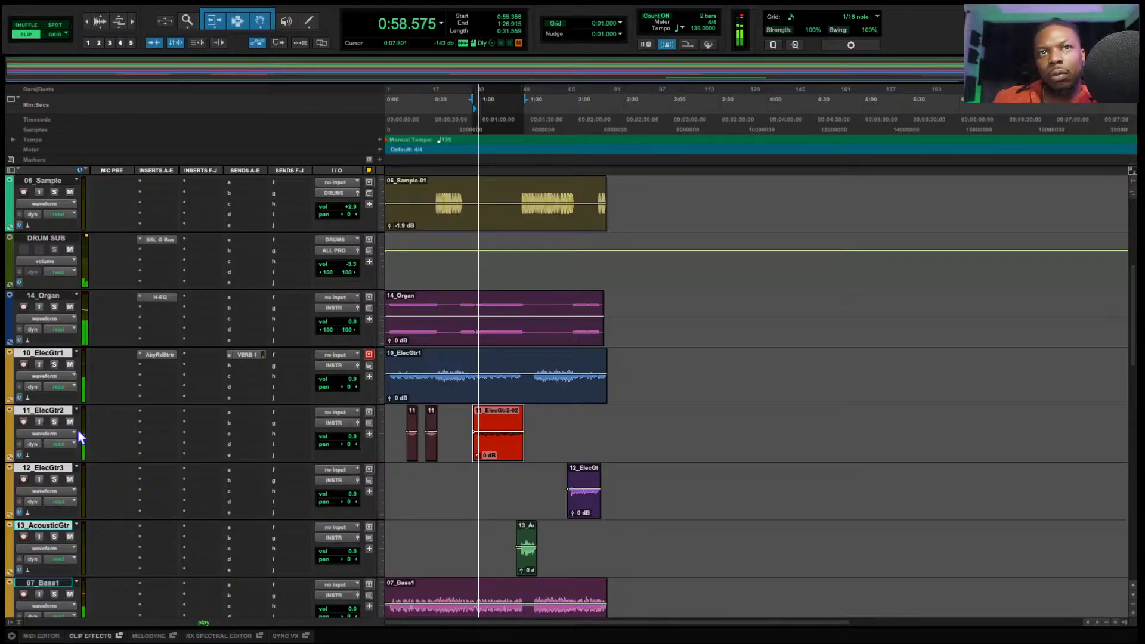
pyautogui.click(55, 422)
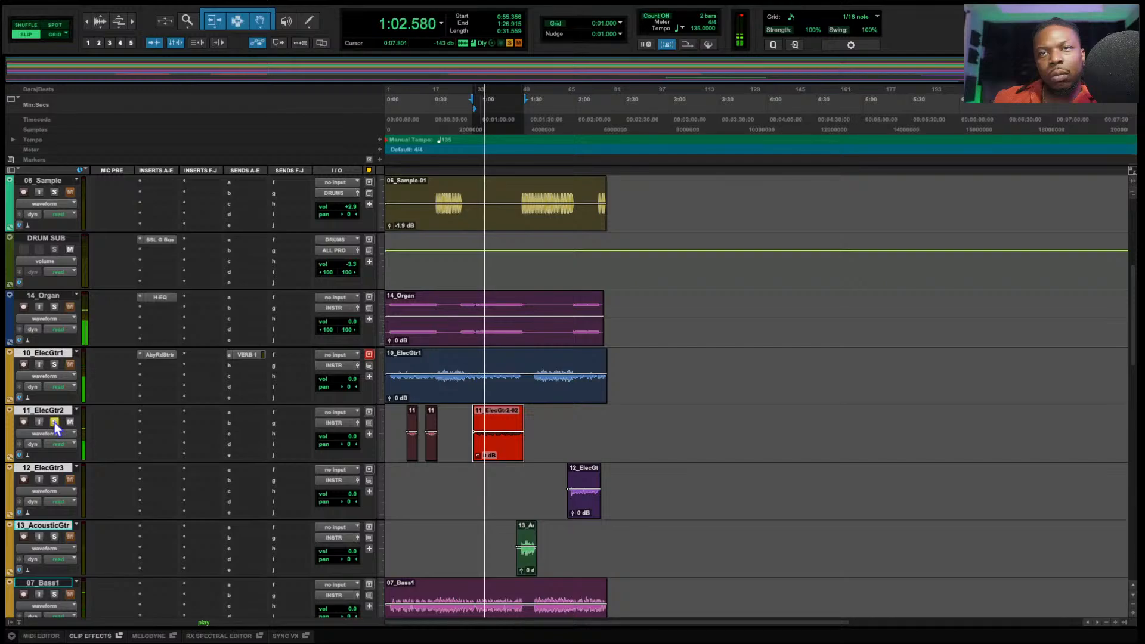
pyautogui.click(55, 422)
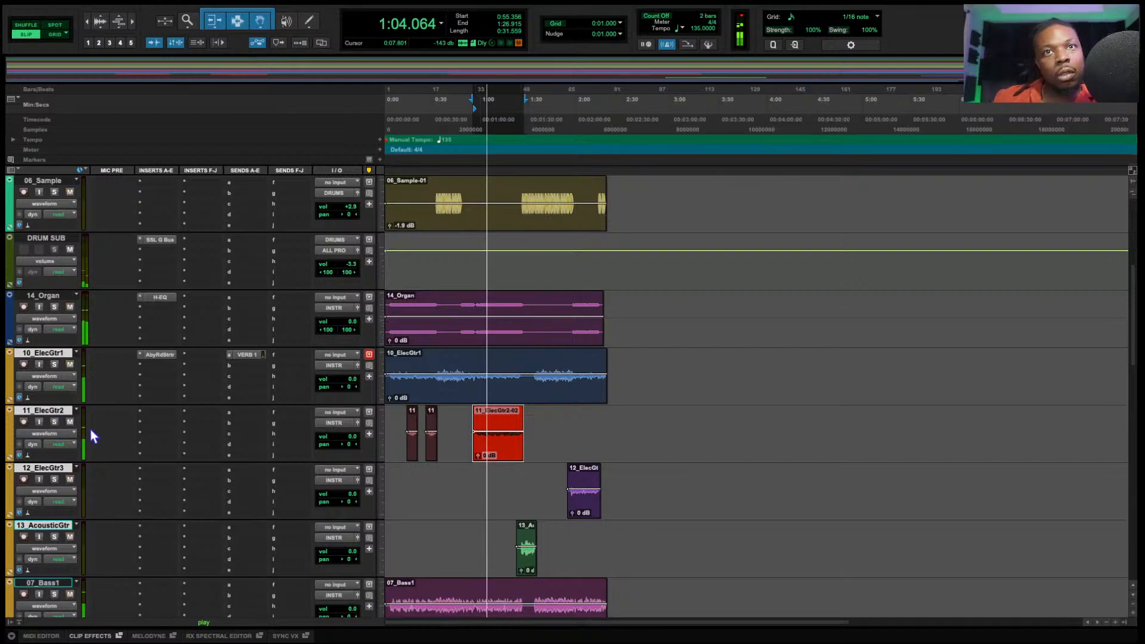
pyautogui.press('space')
# - Add the PS22 Spread (mono/stereo) sound field plugin to the first insert of 11_ElecGtr2
pyautogui.click(153, 412)
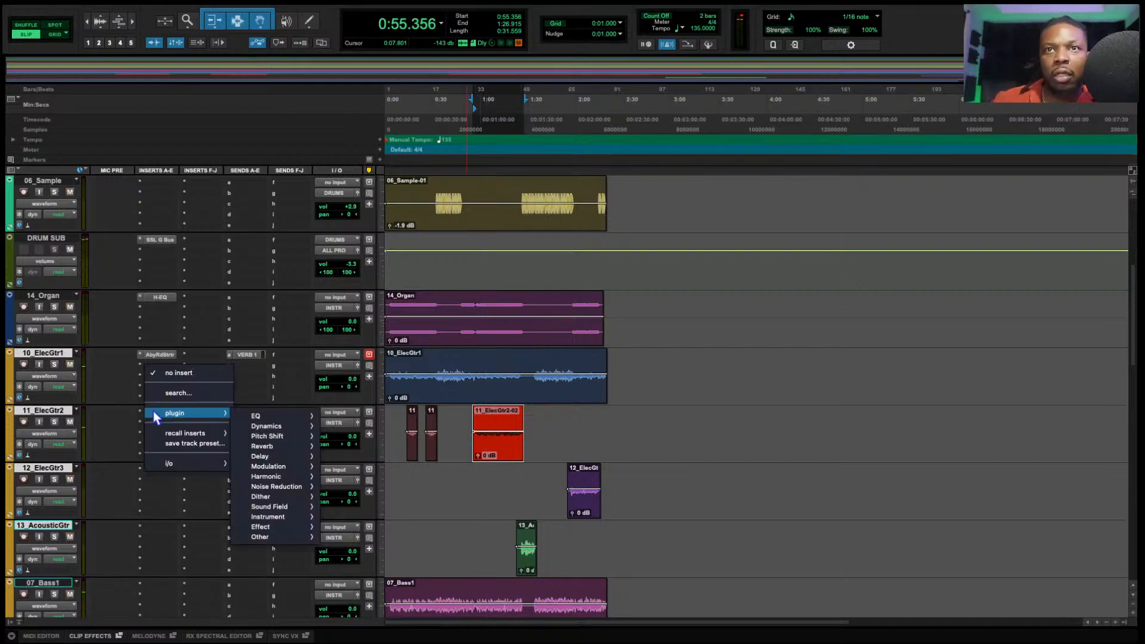
pyautogui.moveTo(289, 460)
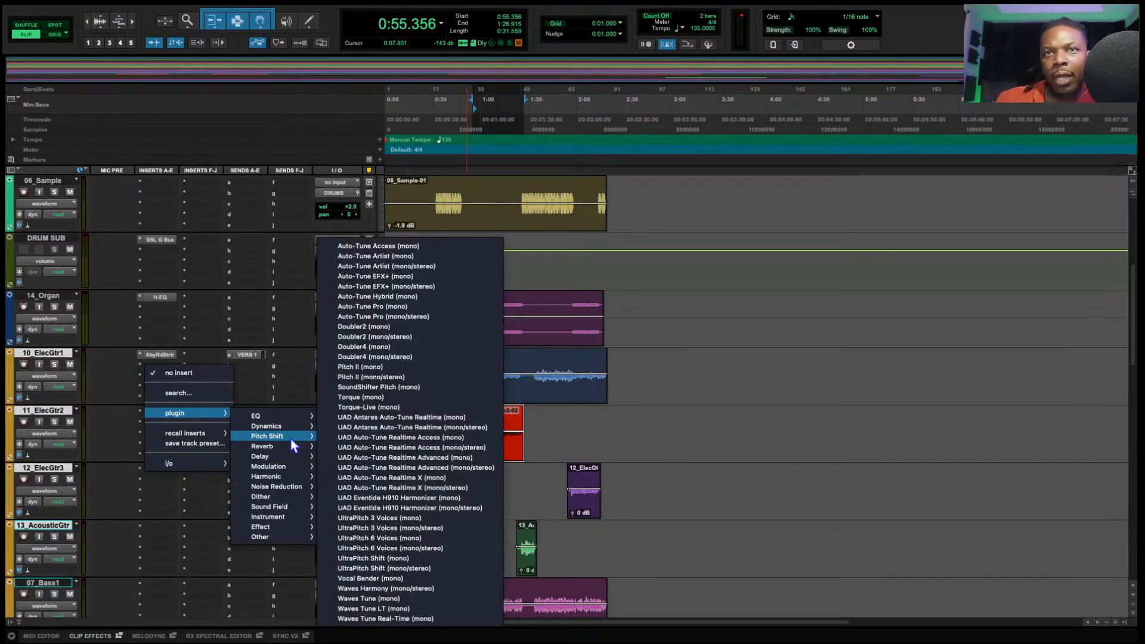
pyautogui.moveTo(296, 484)
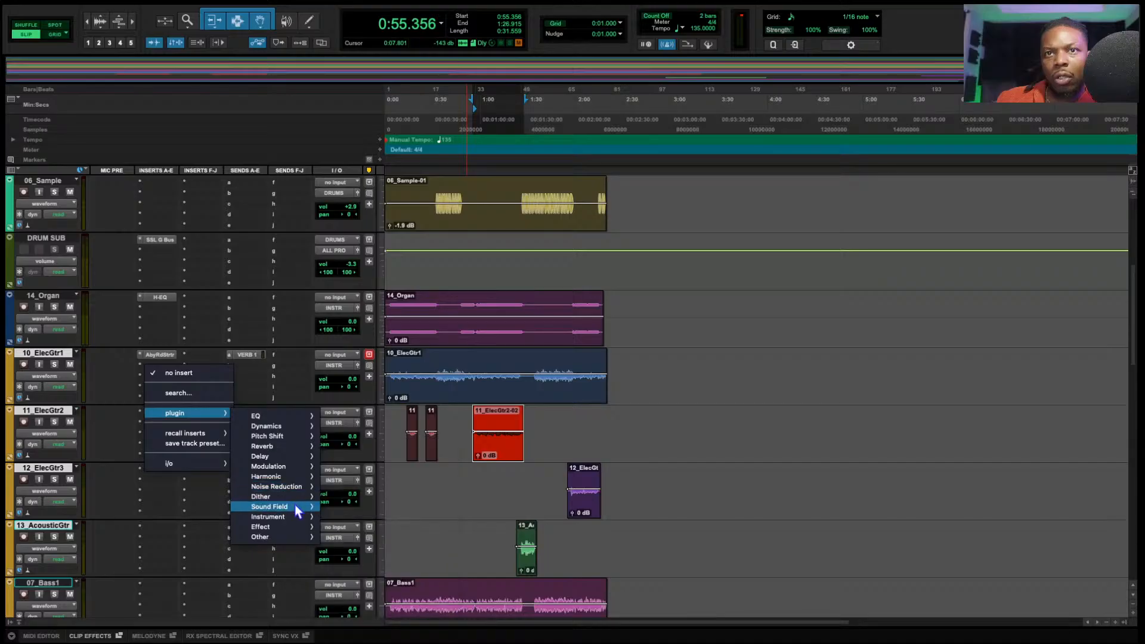
pyautogui.moveTo(295, 508)
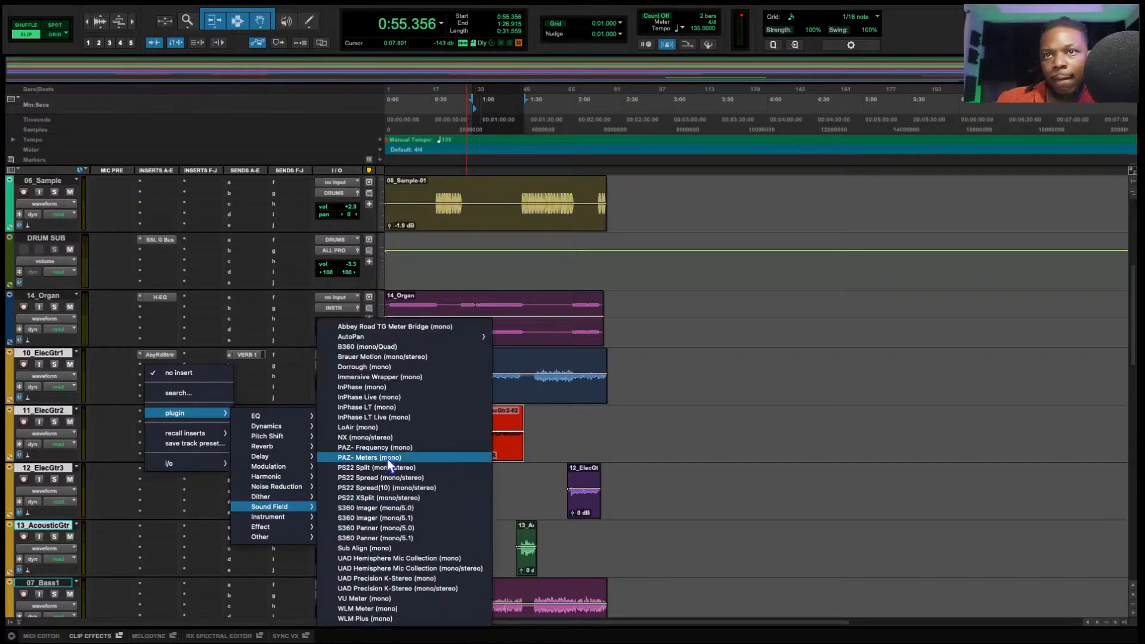
pyautogui.click(388, 477)
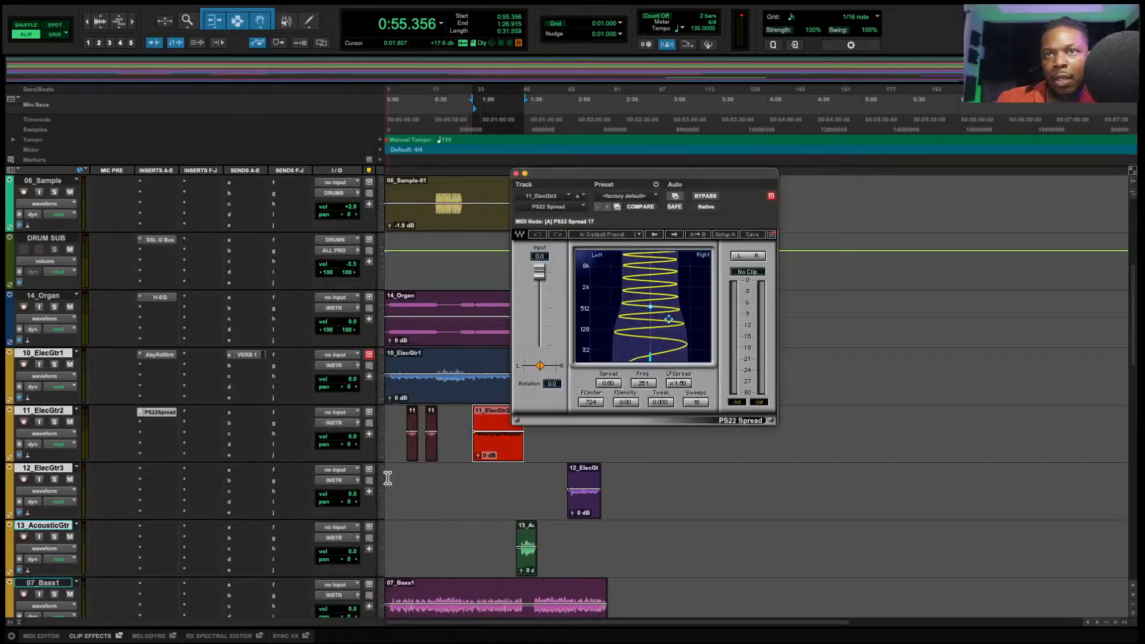
# - Shape PS22 Spread so the highs are wide and the lows narrow, raising its frequency to about 1.5 kHz with LFSpread at 0.23
pyautogui.moveTo(670, 320); pyautogui.dragTo(674, 256)
pyautogui.moveTo(679, 387)
pyautogui.mouseDown()
pyautogui.moveTo(679, 421)
pyautogui.moveTo(680, 387)
pyautogui.mouseUp()
pyautogui.moveTo(663, 264); pyautogui.dragTo(663, 290)
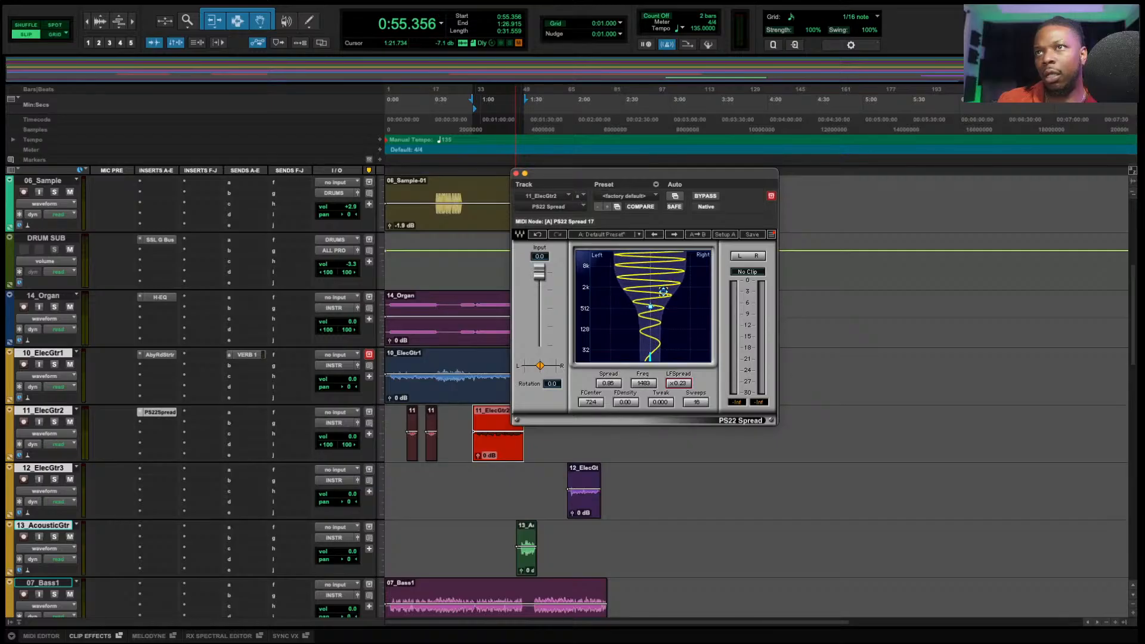
# - Play the passage, add a send from 11_ElecGtr2 to the VERB 1 stereo bus, and raise its level to -18.8 dB
pyautogui.press('space')
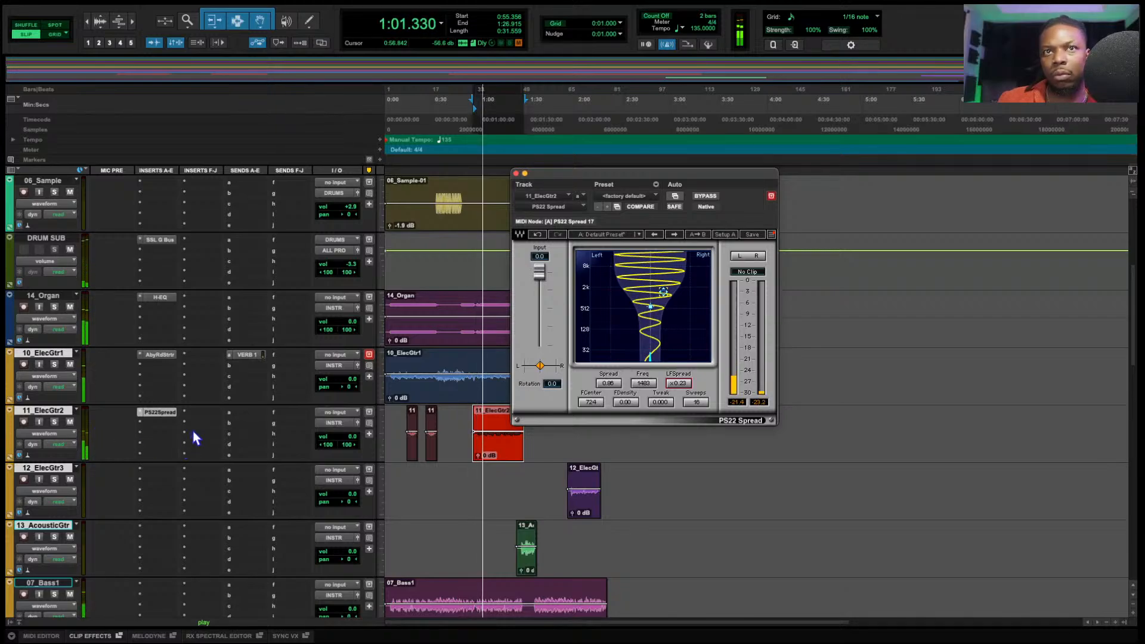
pyautogui.click(250, 412)
pyautogui.moveTo(276, 423)
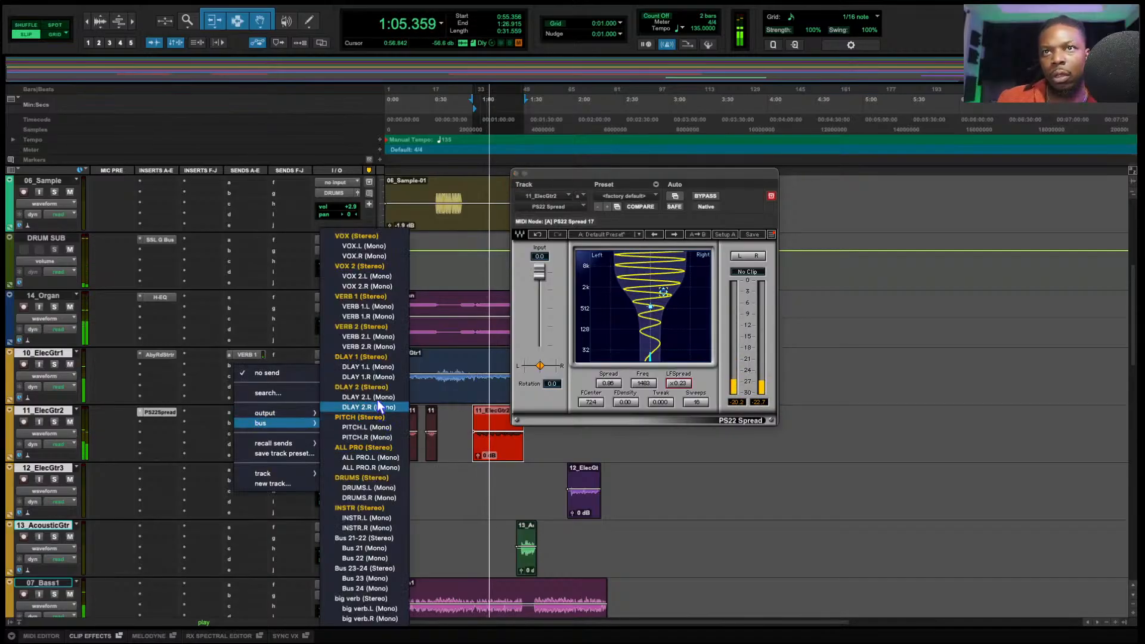
pyautogui.click(361, 297)
pyautogui.moveTo(814, 354); pyautogui.dragTo(811, 307)
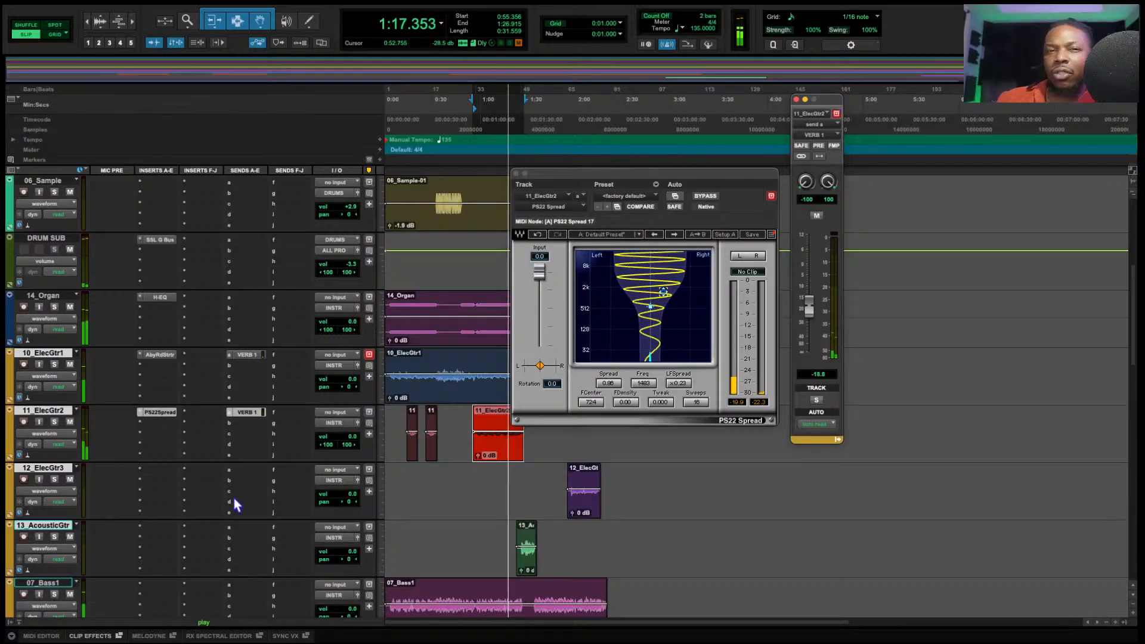
# - Open the track list and show the hidden VERB 1 track
pyautogui.scroll(-10, 235, 498)
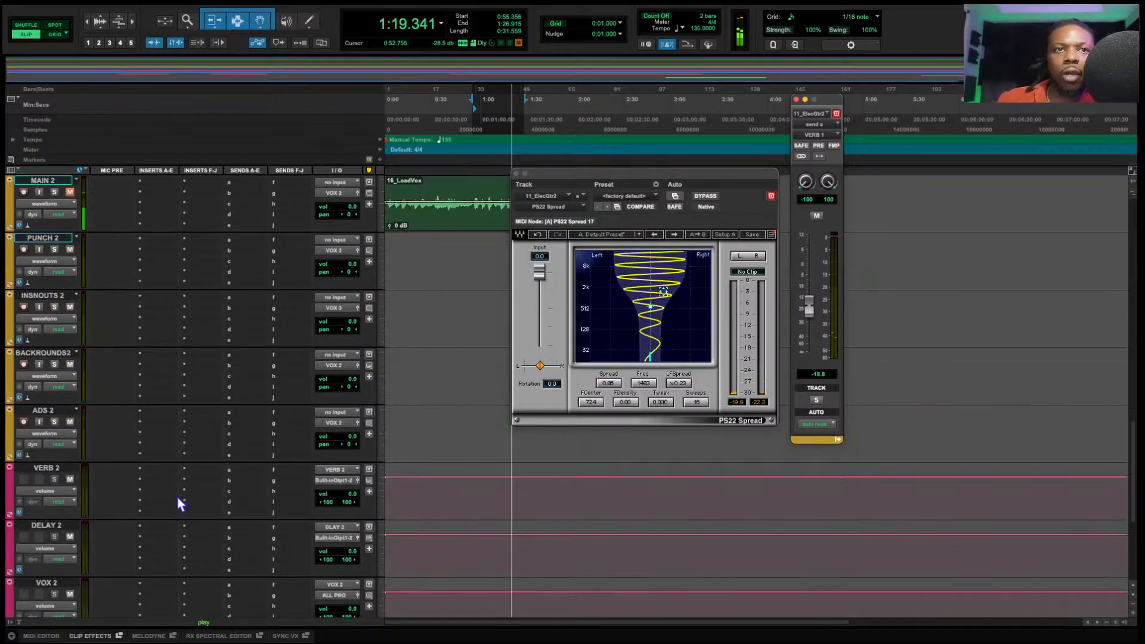
pyautogui.scroll(5, 167, 502)
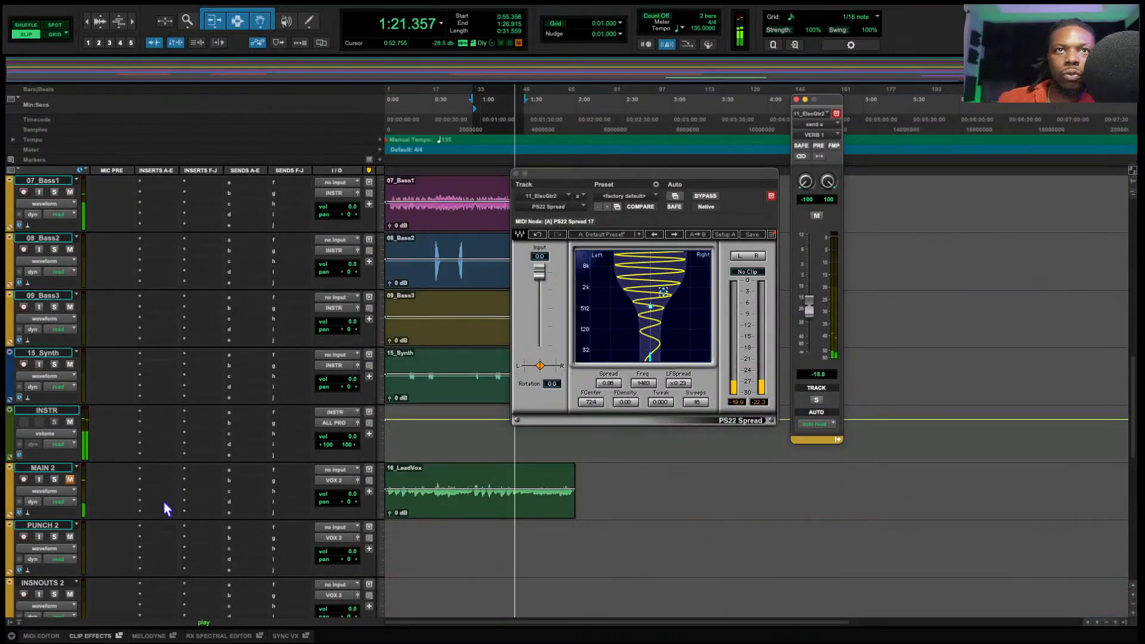
pyautogui.scroll(2, 167, 509)
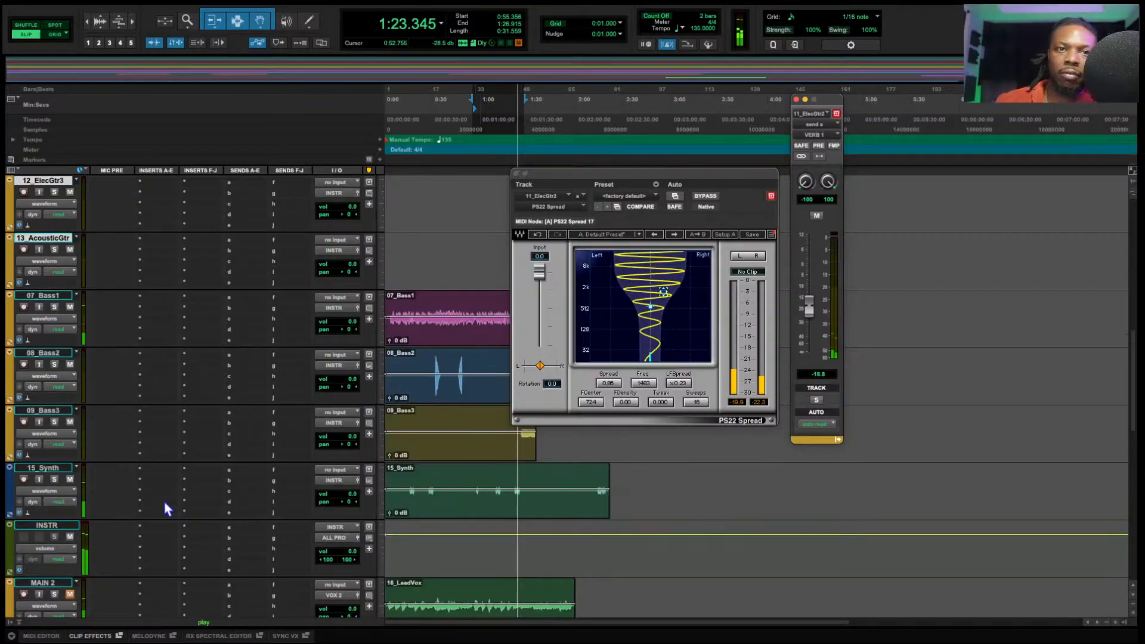
pyautogui.scroll(10, 159, 359)
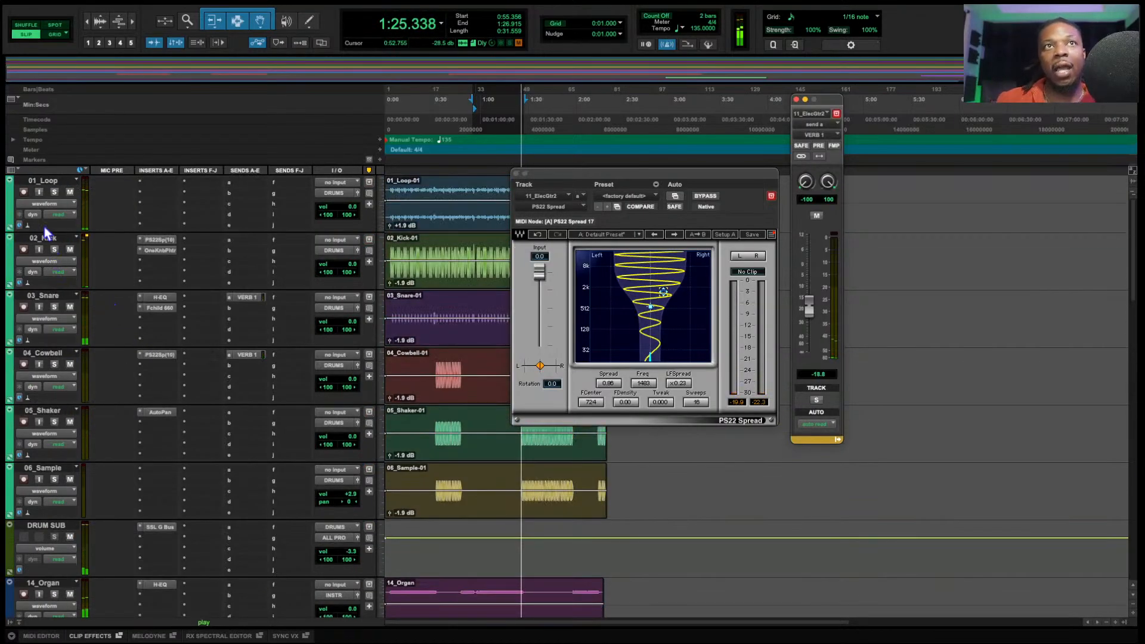
pyautogui.press('space')
pyautogui.click(18, 170)
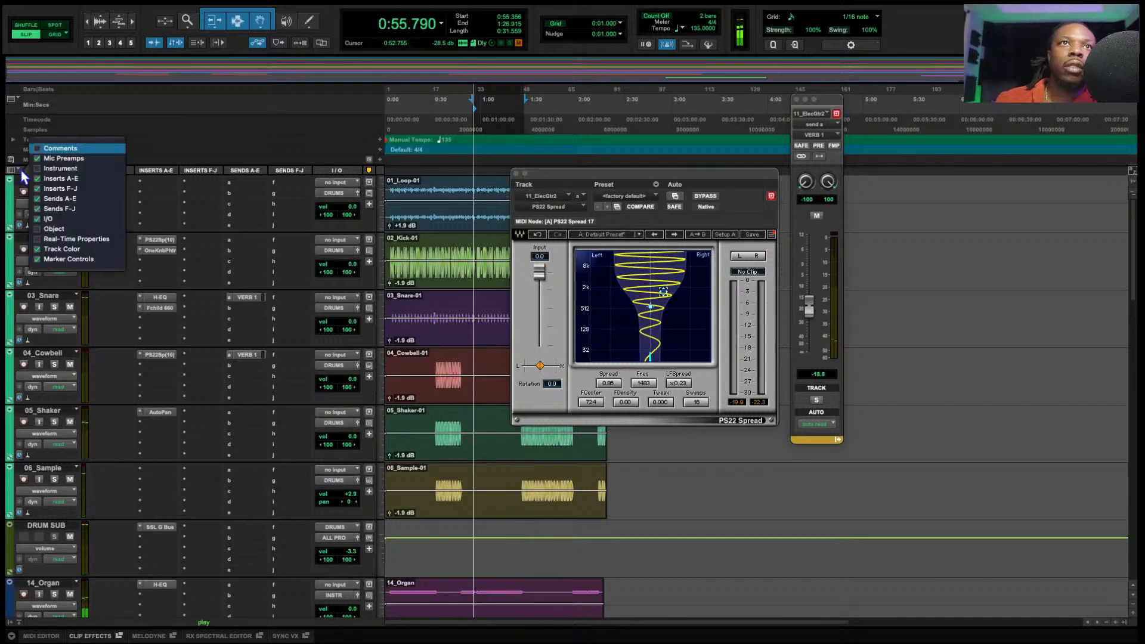
pyautogui.click(12, 175)
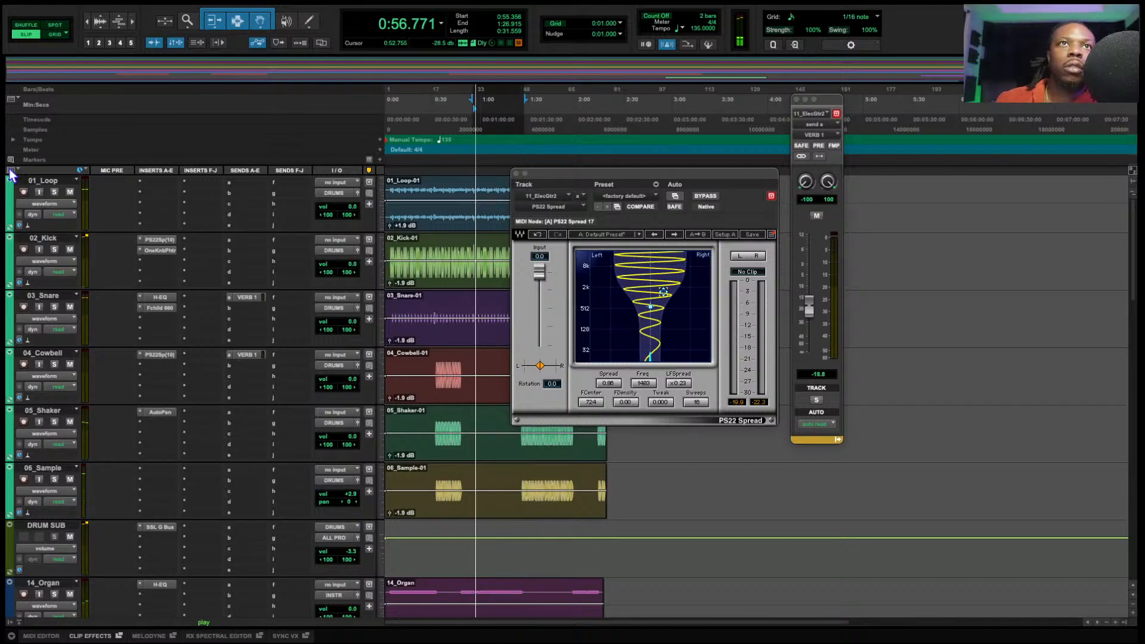
pyautogui.click(10, 624)
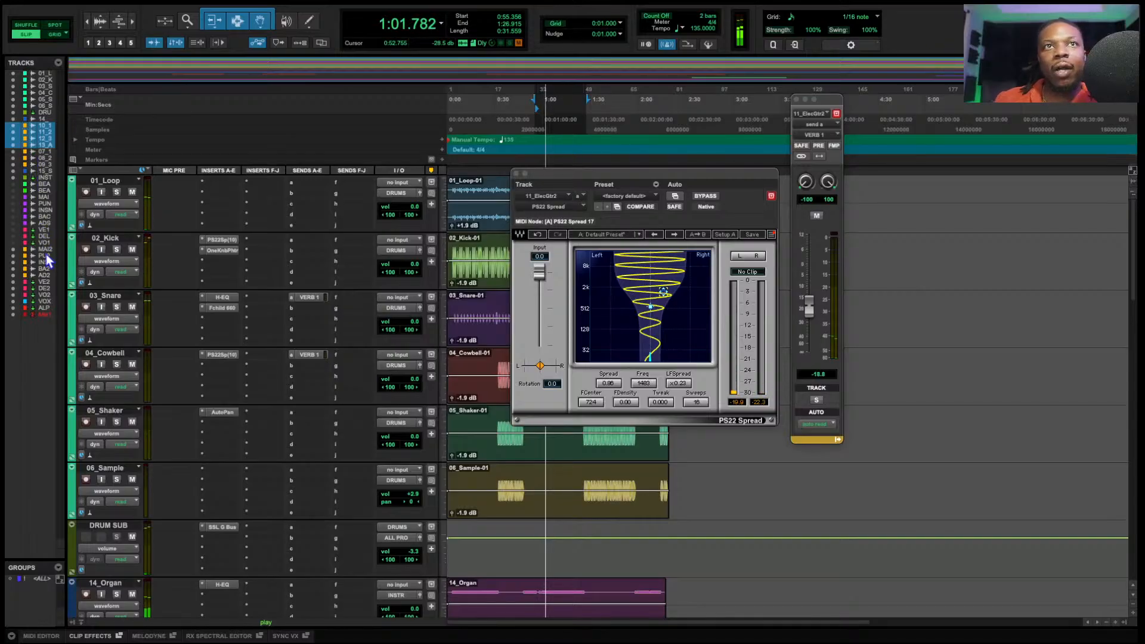
pyautogui.click(43, 231)
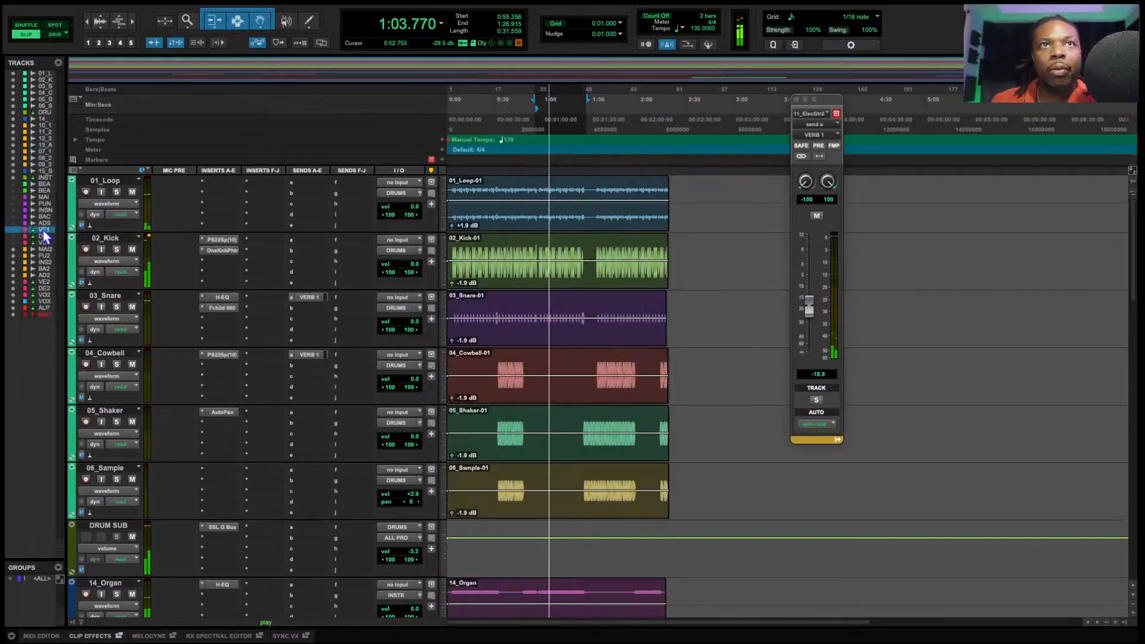
pyautogui.rightClick(44, 232)
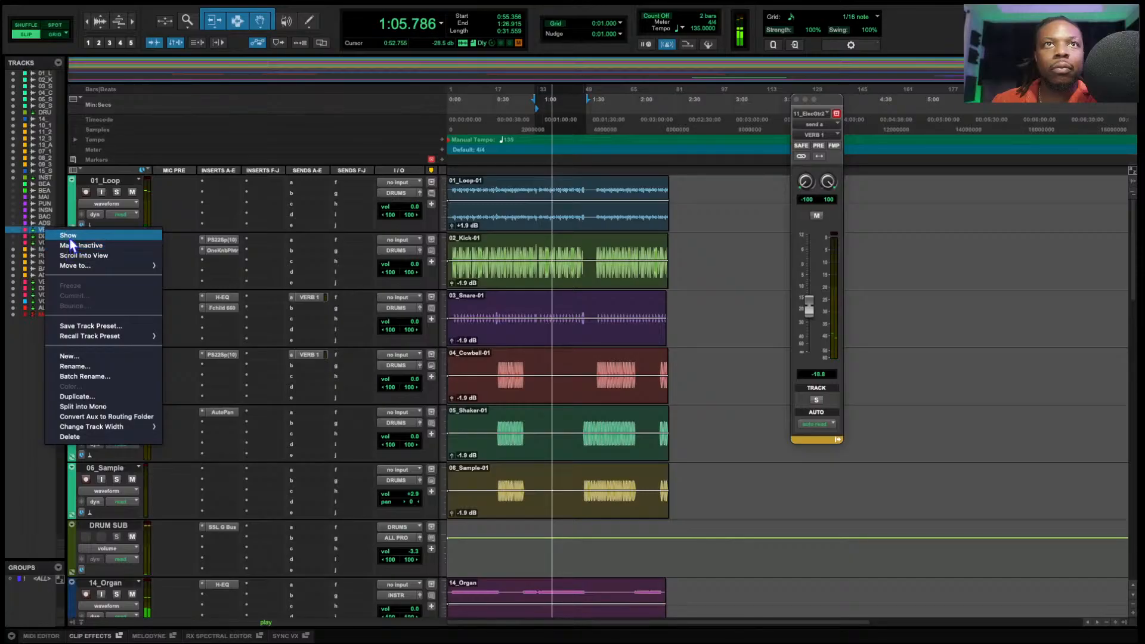
pyautogui.click(70, 237)
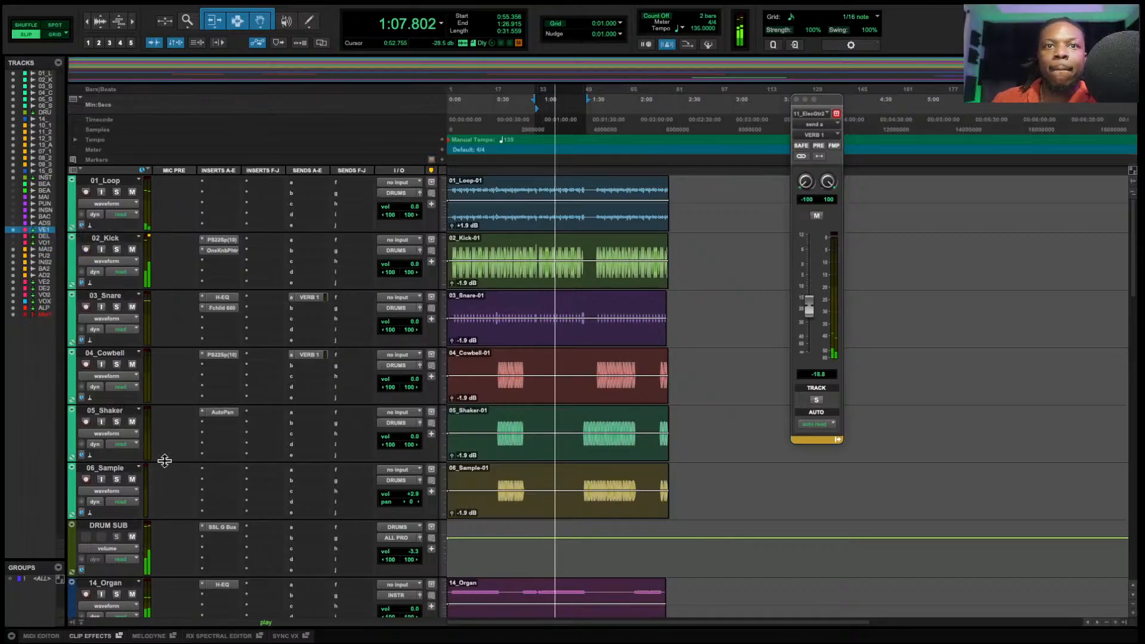
# - Inspect the Lexicon 224 reverb settings on the VERB 1 track and close the plugin window
pyautogui.scroll(-11, 166, 456)
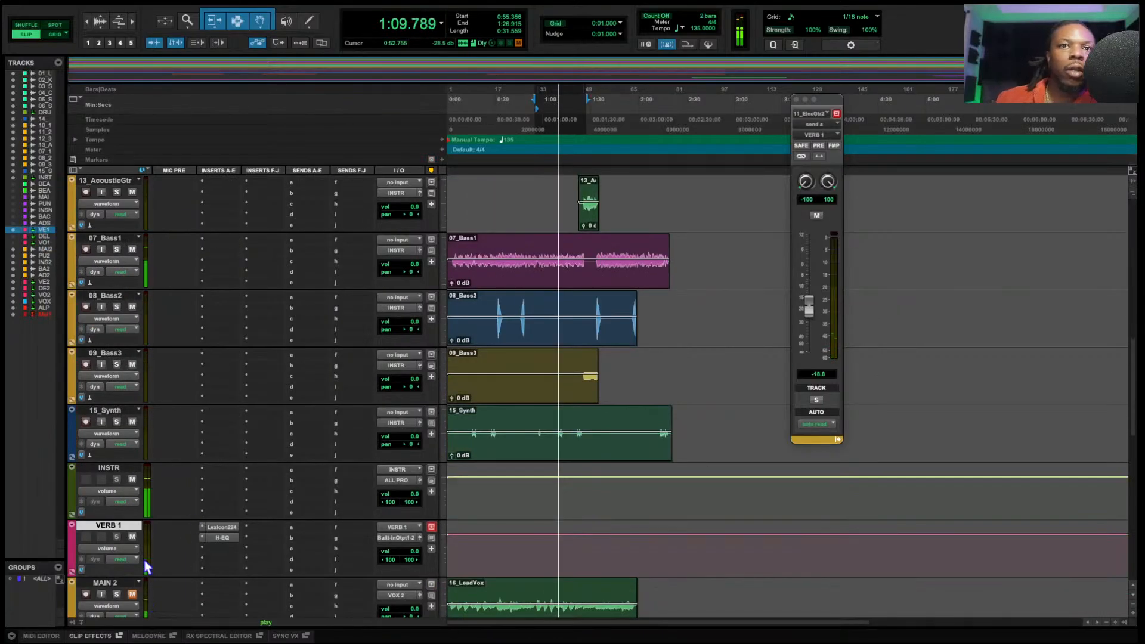
pyautogui.click(217, 528)
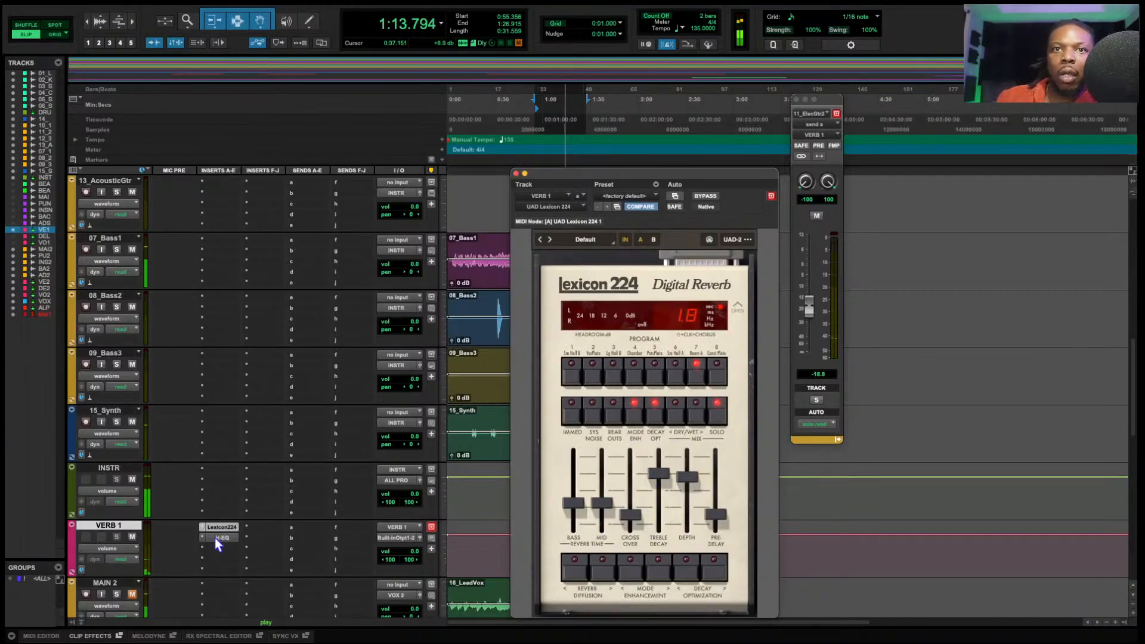
pyautogui.click(516, 173)
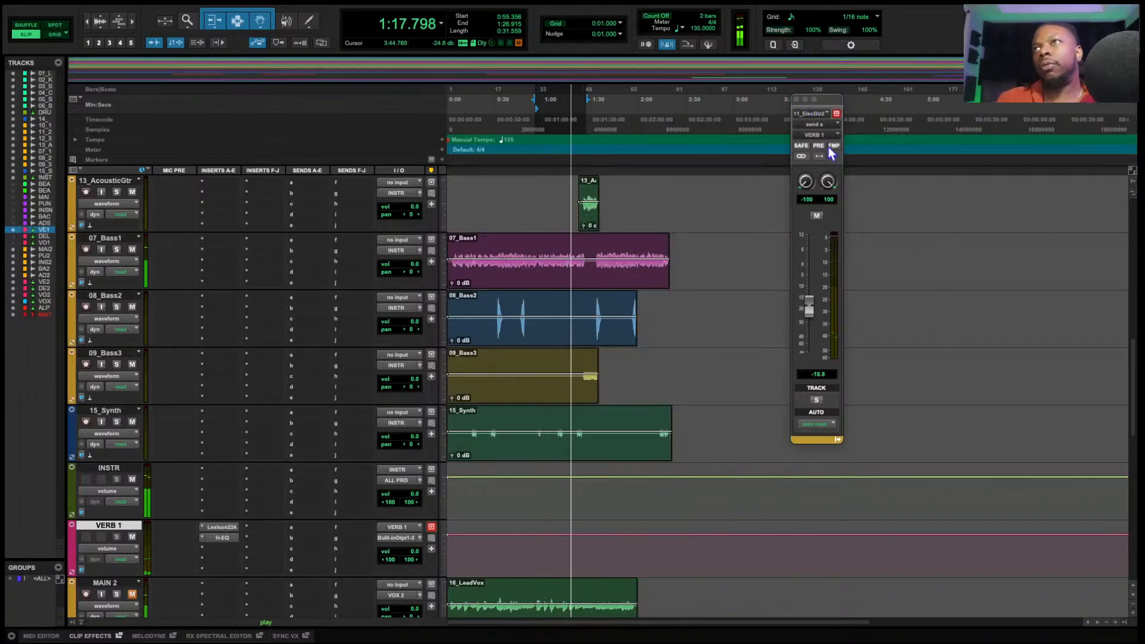
# - Return to the guitar tracks, stop playback, and solo 11_ElecGtr2
pyautogui.scroll(-3, 259, 365)
pyautogui.scroll(6, 260, 366)
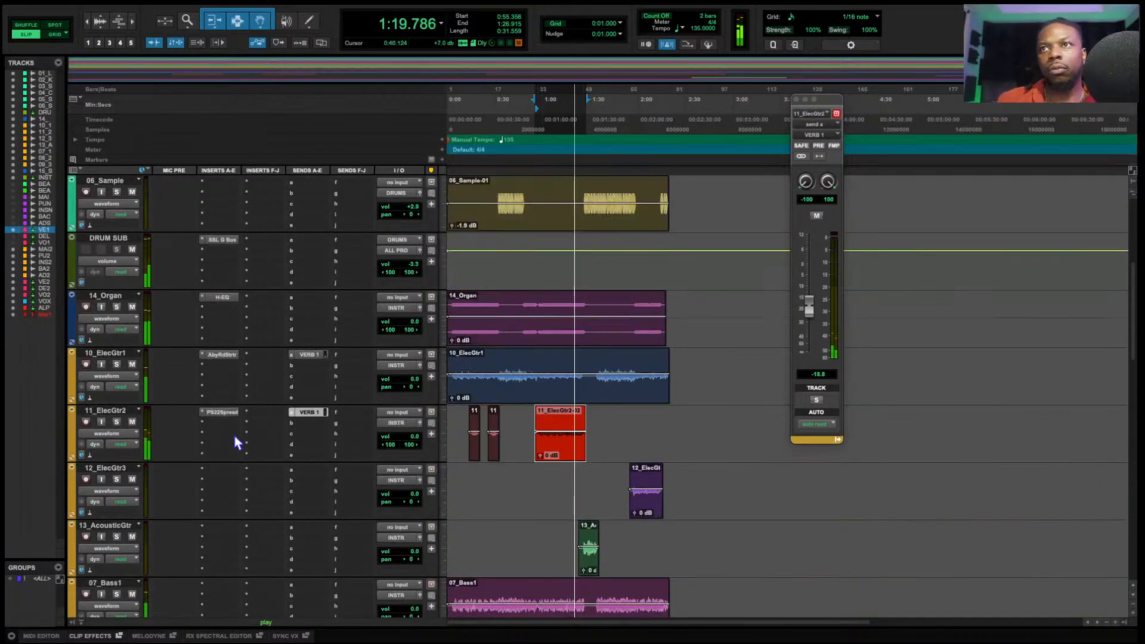
pyautogui.scroll(-2, 235, 435)
pyautogui.press('space')
pyautogui.click(117, 307)
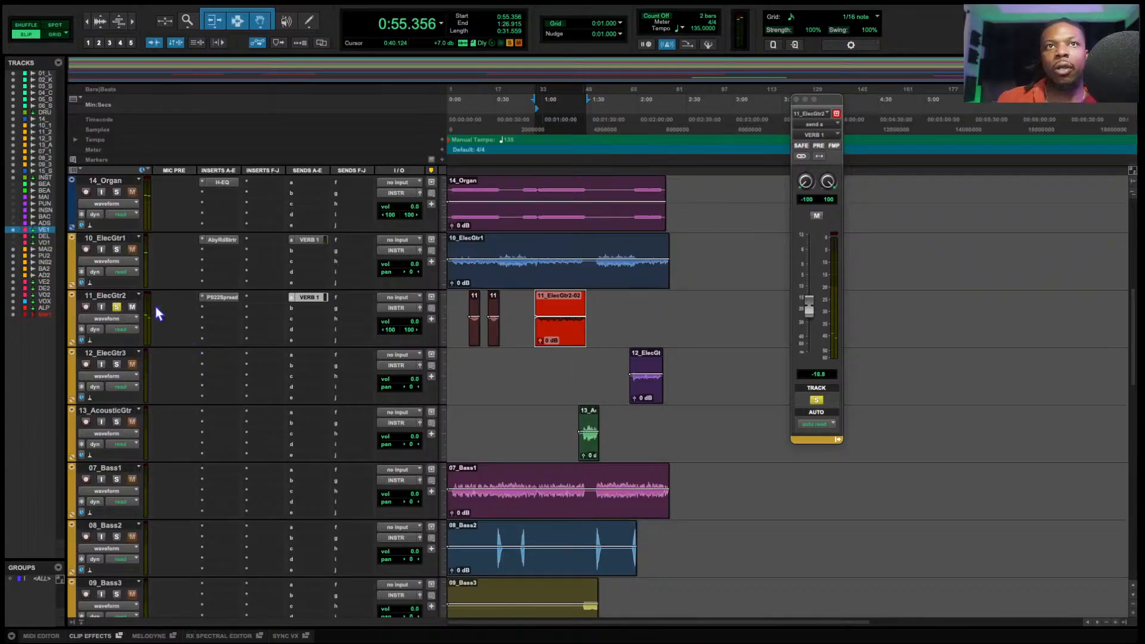
# - Play a shorter passage of 11_ElecGtr2 with its VERB 1 send muted and stereo spread insert bypassed, and re-enable both after comparing
pyautogui.press('space')
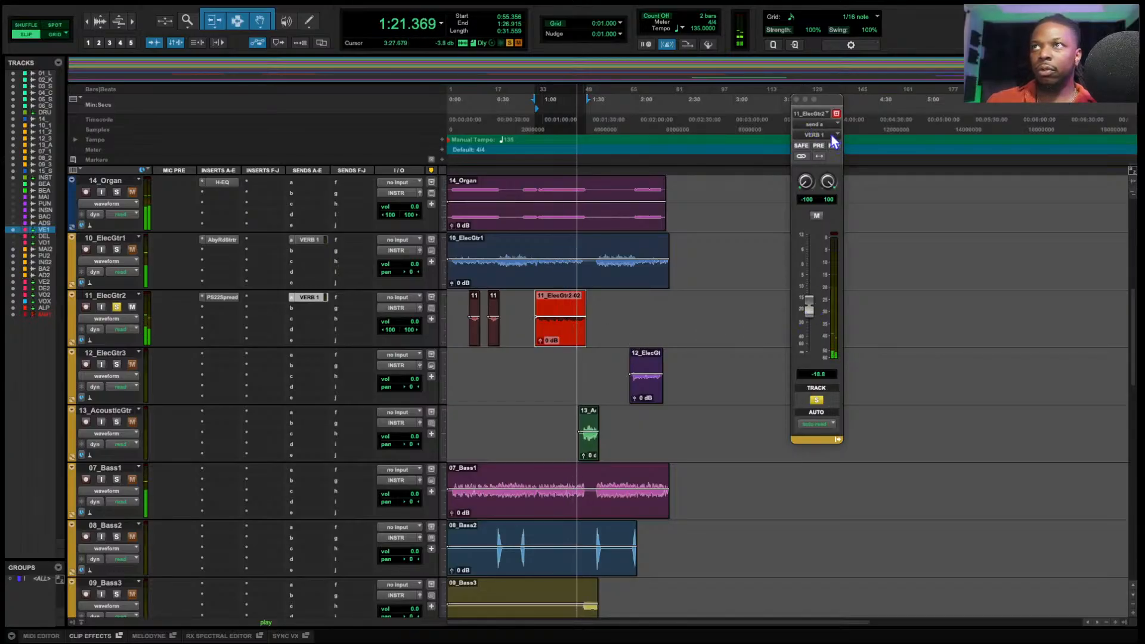
pyautogui.press('space')
pyautogui.moveTo(546, 302); pyautogui.dragTo(577, 301)
pyautogui.press('space')
pyautogui.click(816, 216)
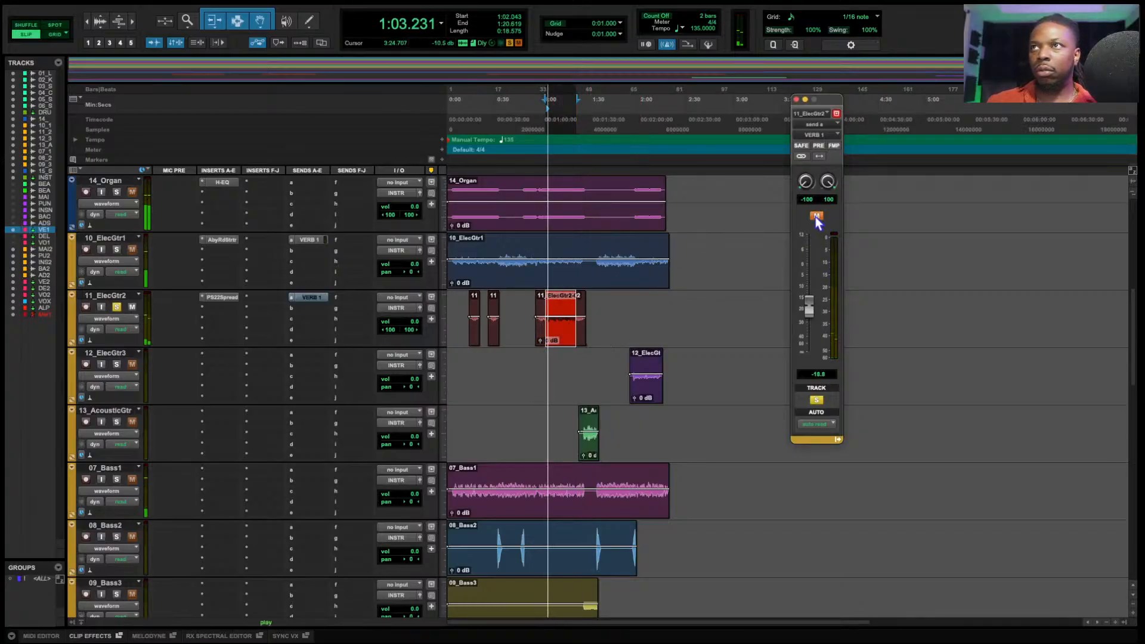
pyautogui.keyDown('super'); pyautogui.click(216, 296); pyautogui.keyUp('super')
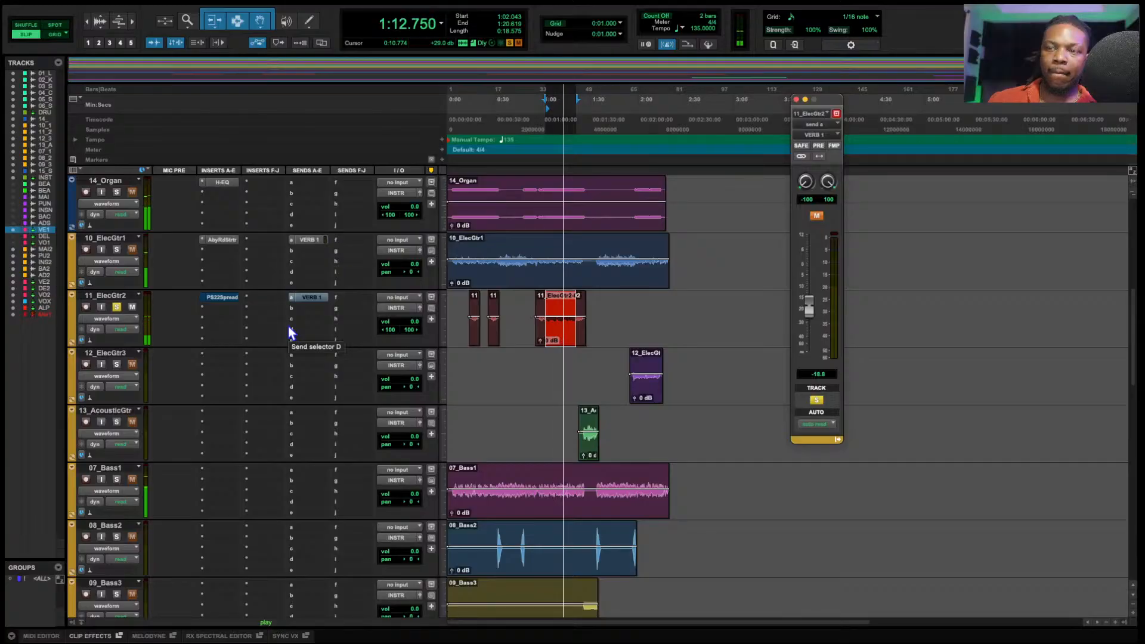
pyautogui.press('space')
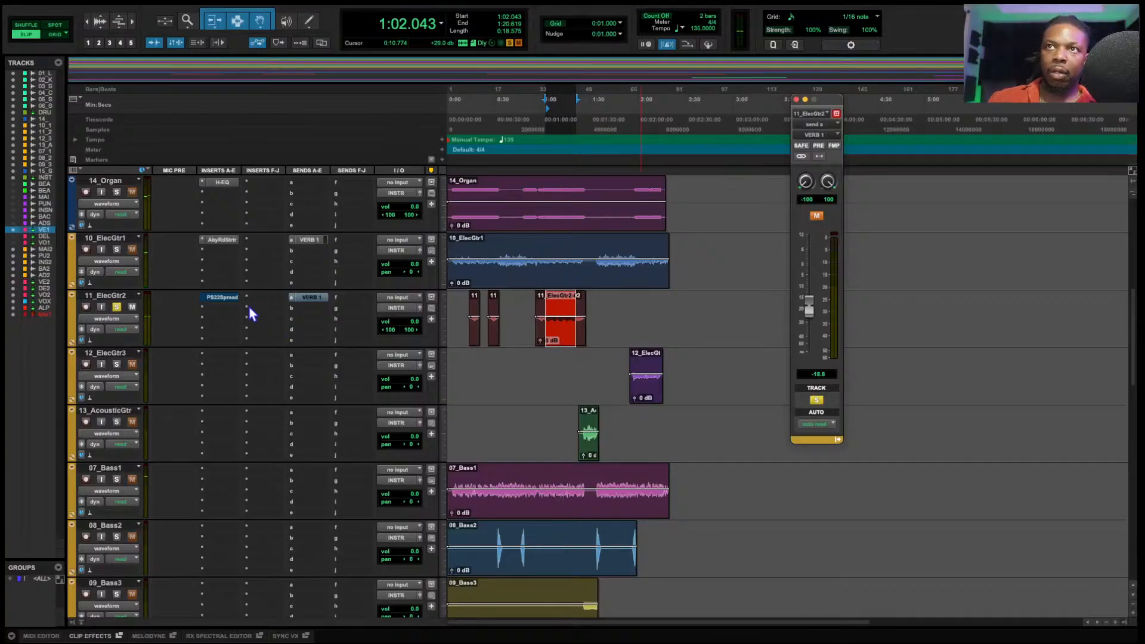
pyautogui.keyDown('ctrl'); pyautogui.keyDown('super'); pyautogui.click(298, 298); pyautogui.keyUp('super'); pyautogui.keyUp('ctrl')
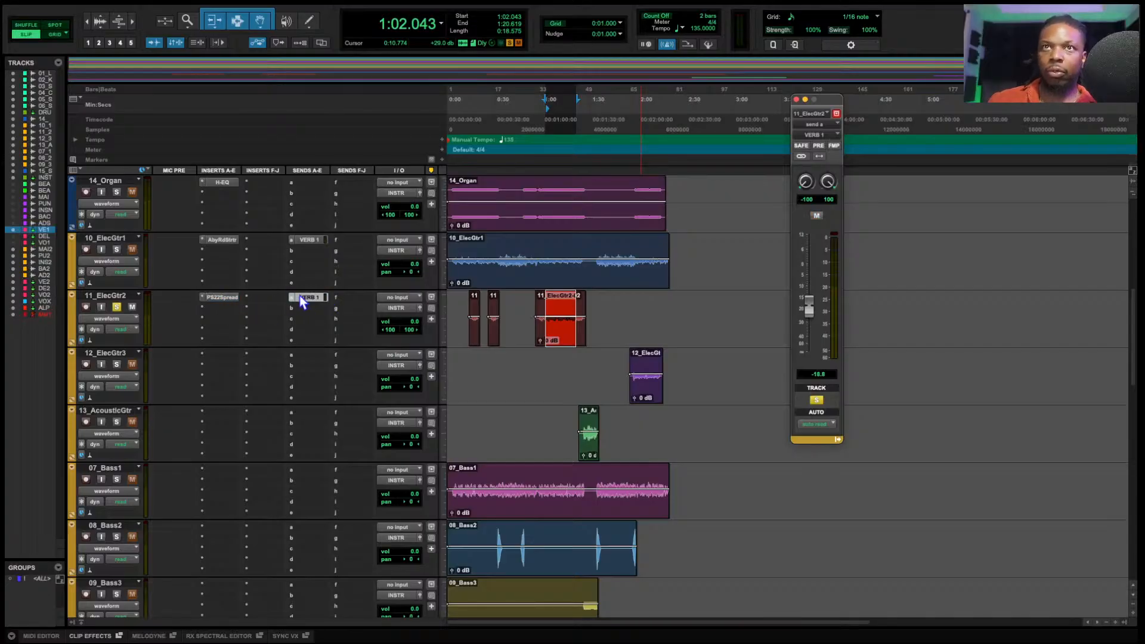
# - Raise the 11_ElecGtr2 send to VERB 1 to -11.8 dB during playback and unsolo the track
pyautogui.press('space')
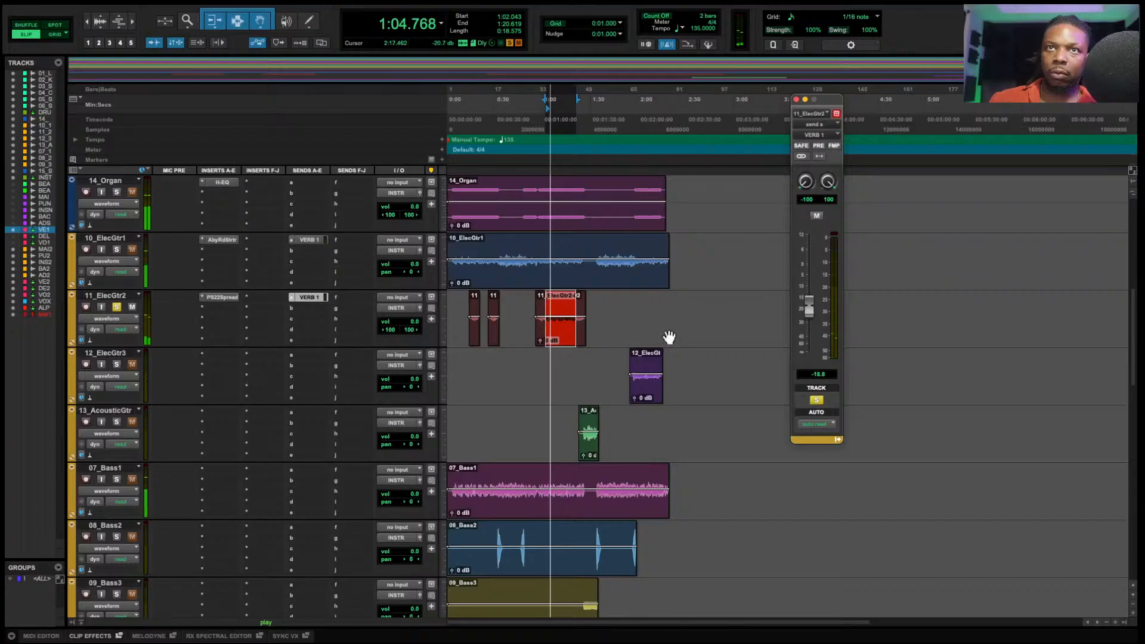
pyautogui.moveTo(809, 309); pyautogui.dragTo(810, 294)
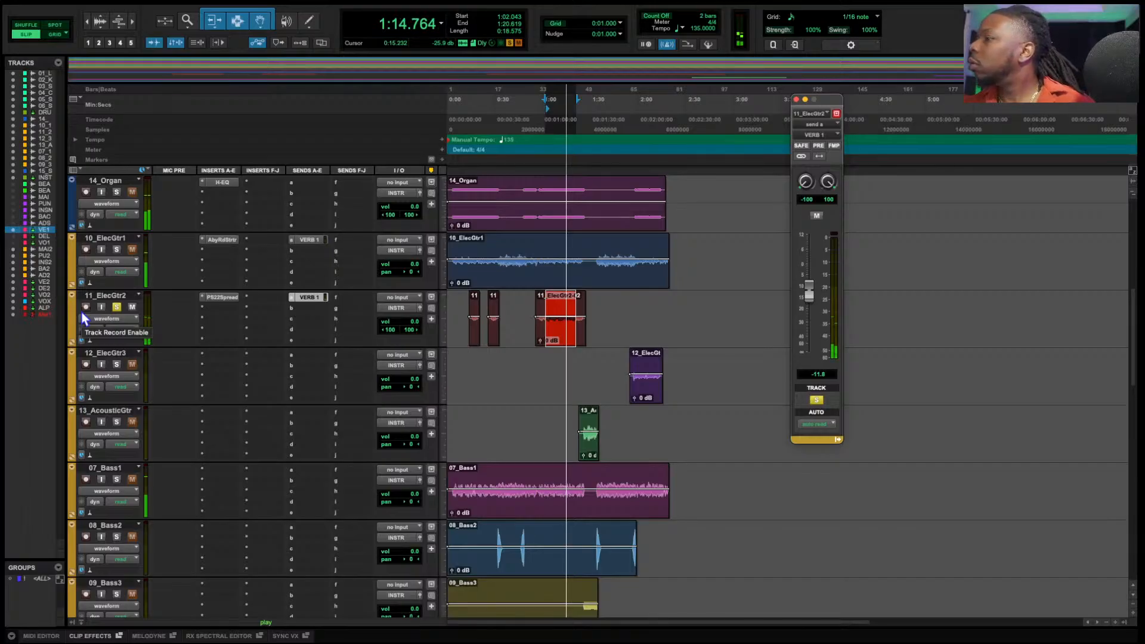
pyautogui.scroll(-3, 82, 313)
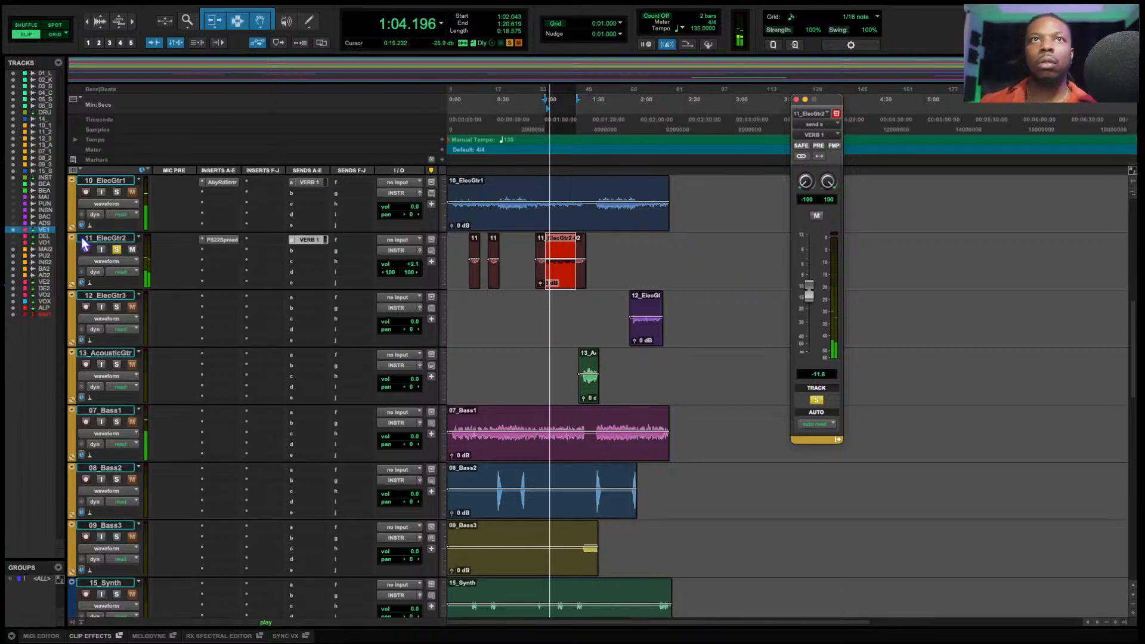
pyautogui.click(113, 249)
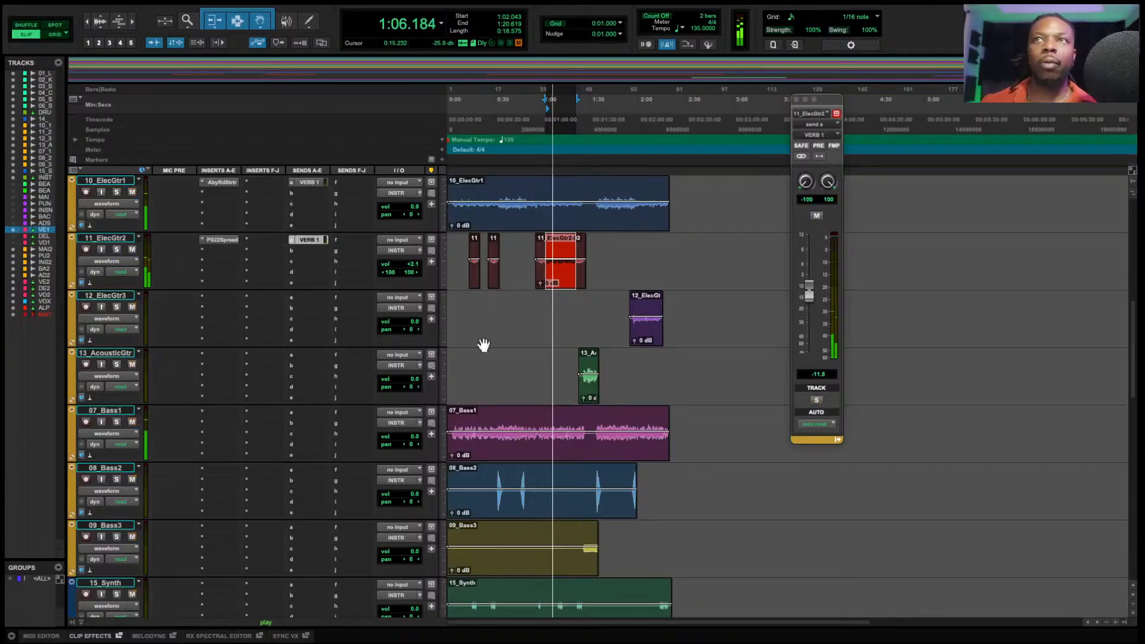
# - Place the edit cursor just before the long 11_ElecGtr2 clip, stop playback, and close the send window
pyautogui.click(528, 299)
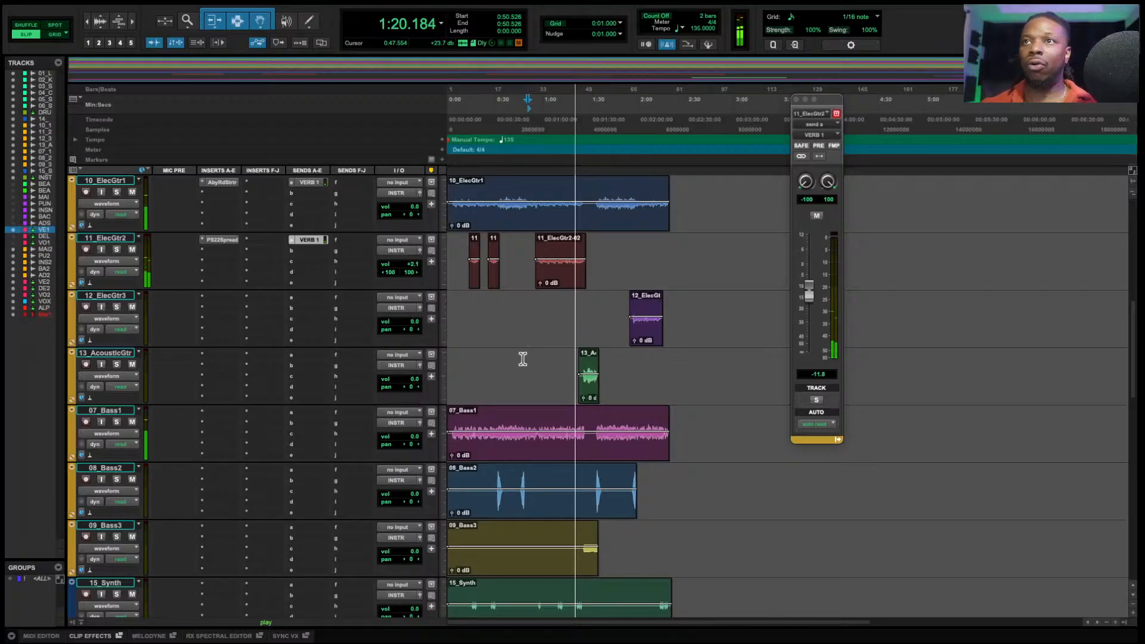
pyautogui.press('space')
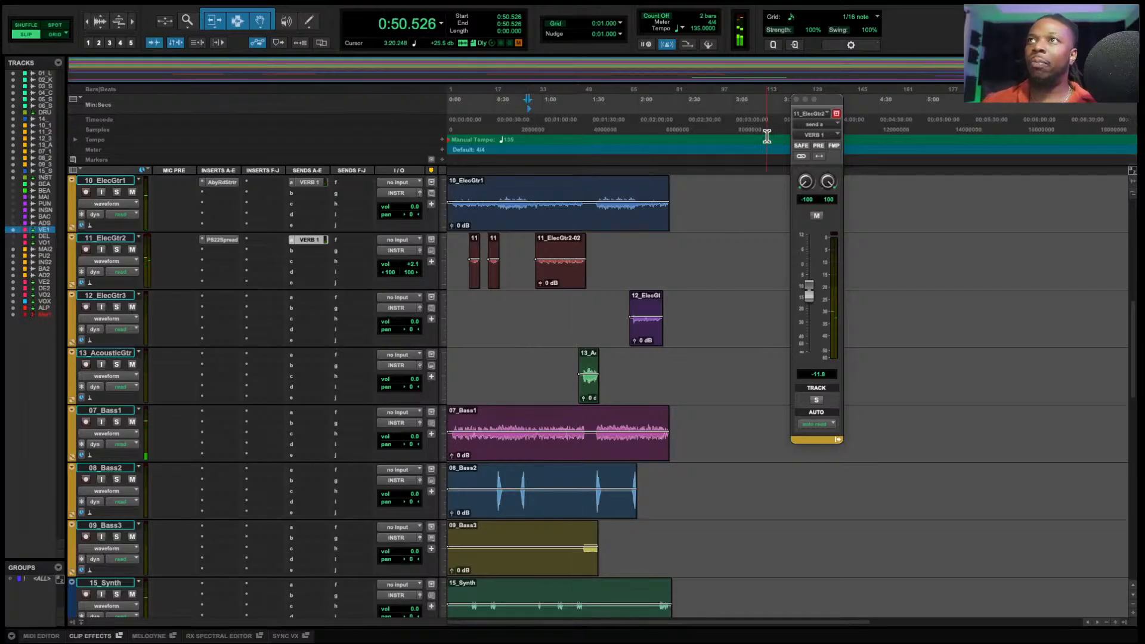
pyautogui.click(797, 99)
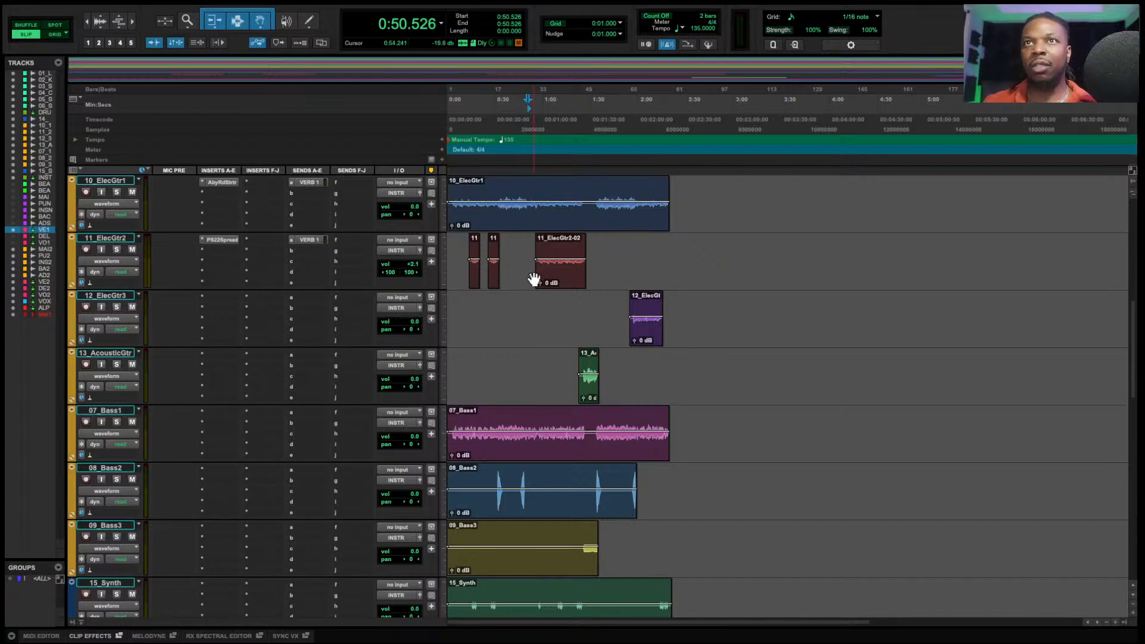
# - Play the 12_ElecGtr3 clip with its track soloed and raise the clip gain to +1.0 dB
pyautogui.click(650, 338)
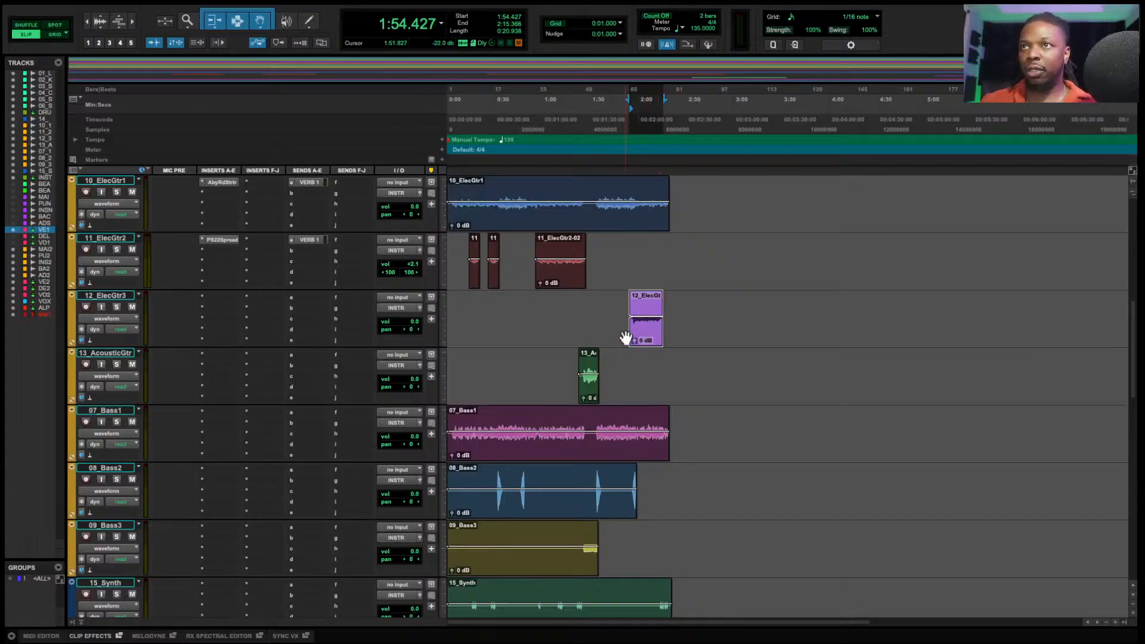
pyautogui.press('space')
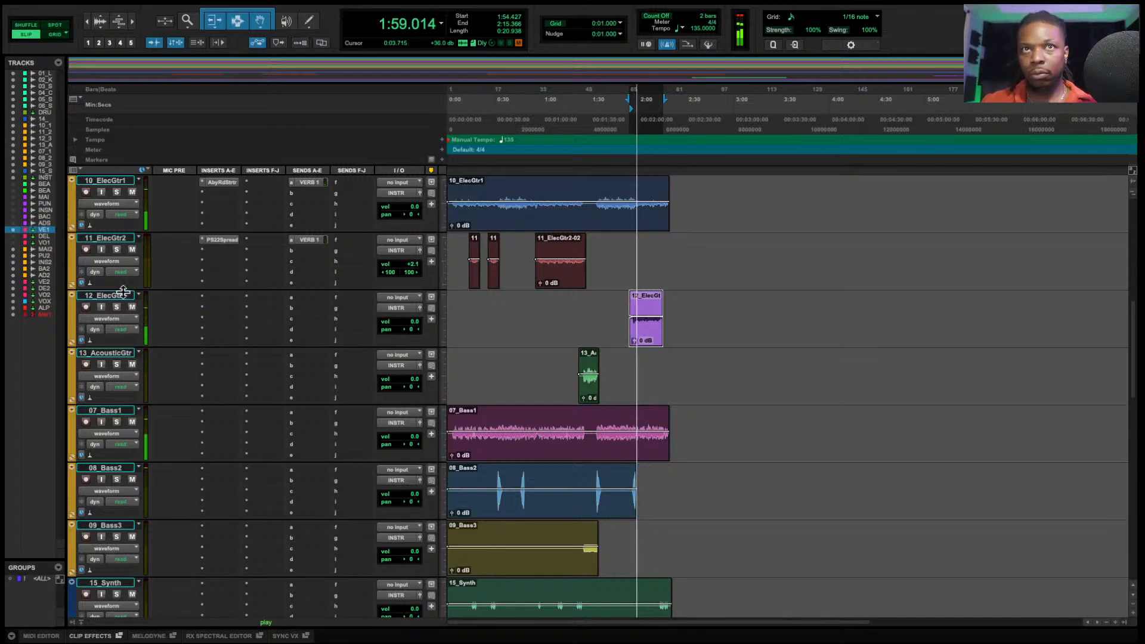
pyautogui.click(116, 306)
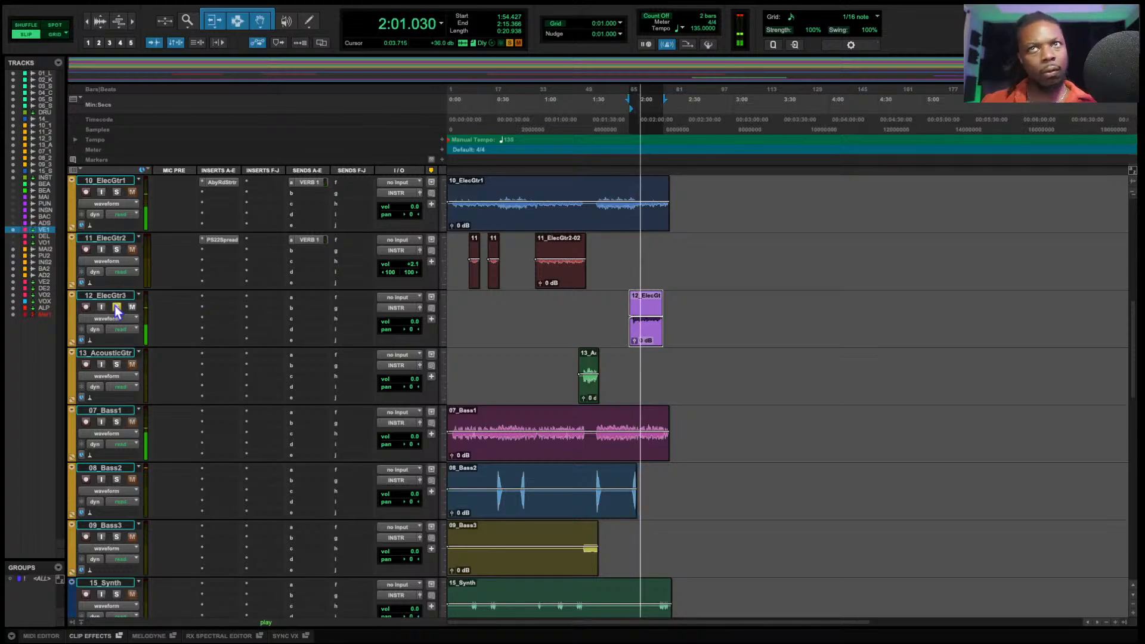
pyautogui.moveTo(641, 319); pyautogui.dragTo(640, 314)
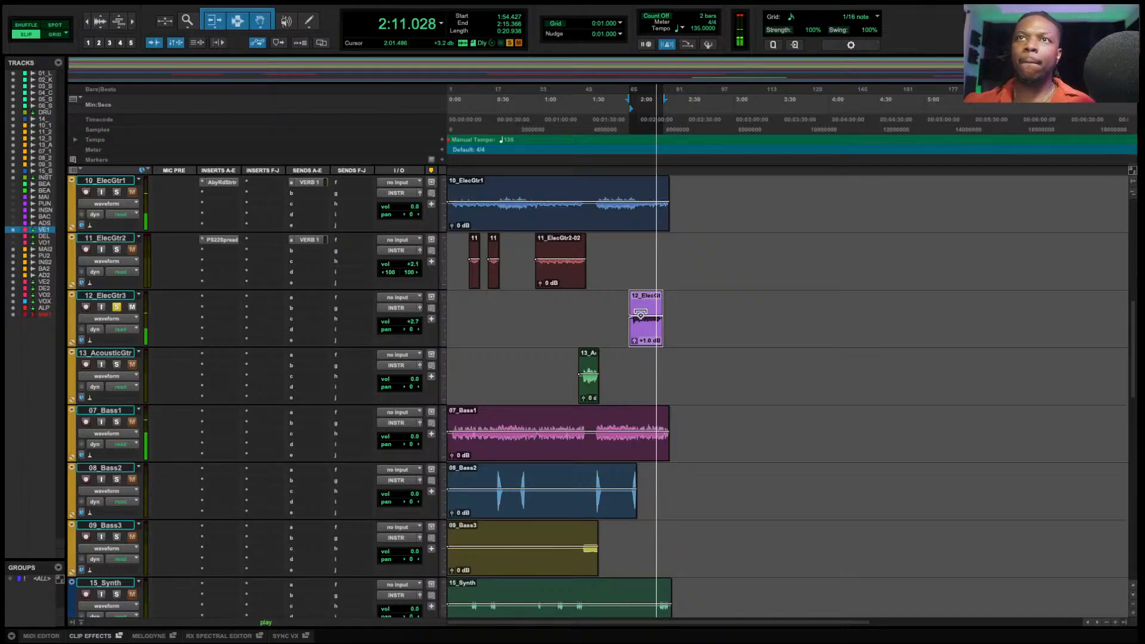
pyautogui.press('space')
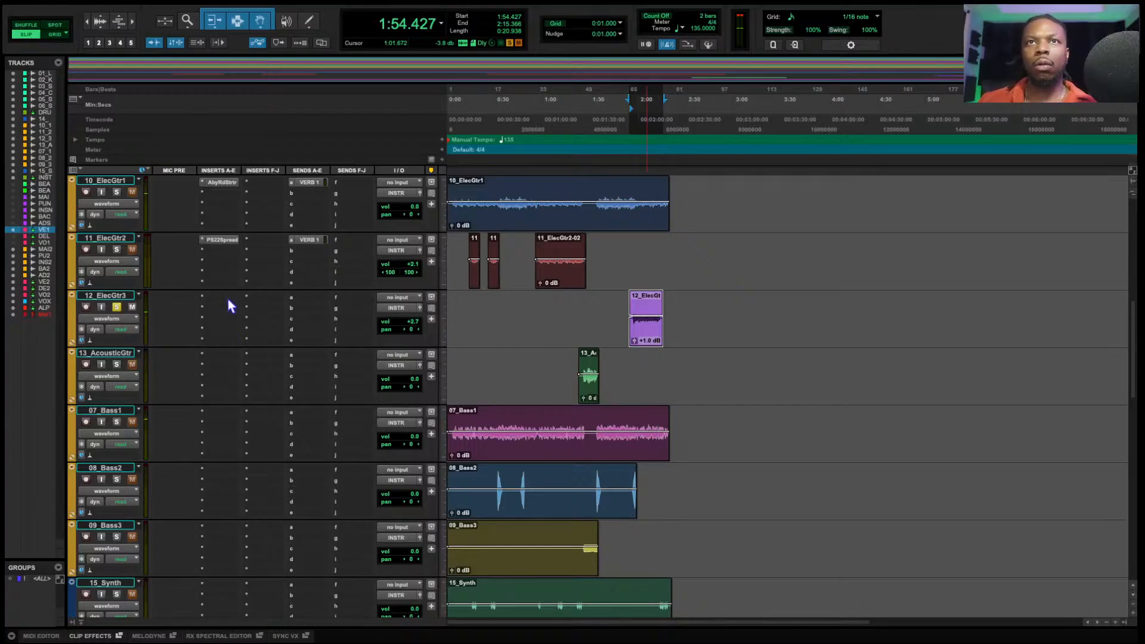
# - Insert the MannyM Tone Shaper (mono) dynamics plugin on the 12_ElecGtr3 track
pyautogui.click(228, 299)
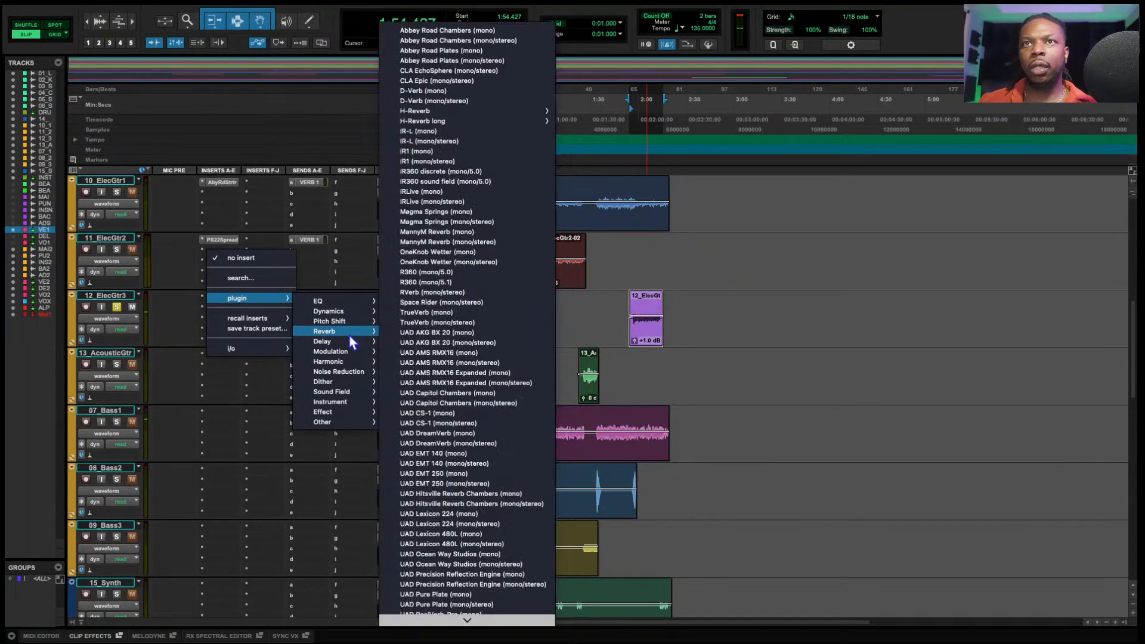
pyautogui.moveTo(355, 383)
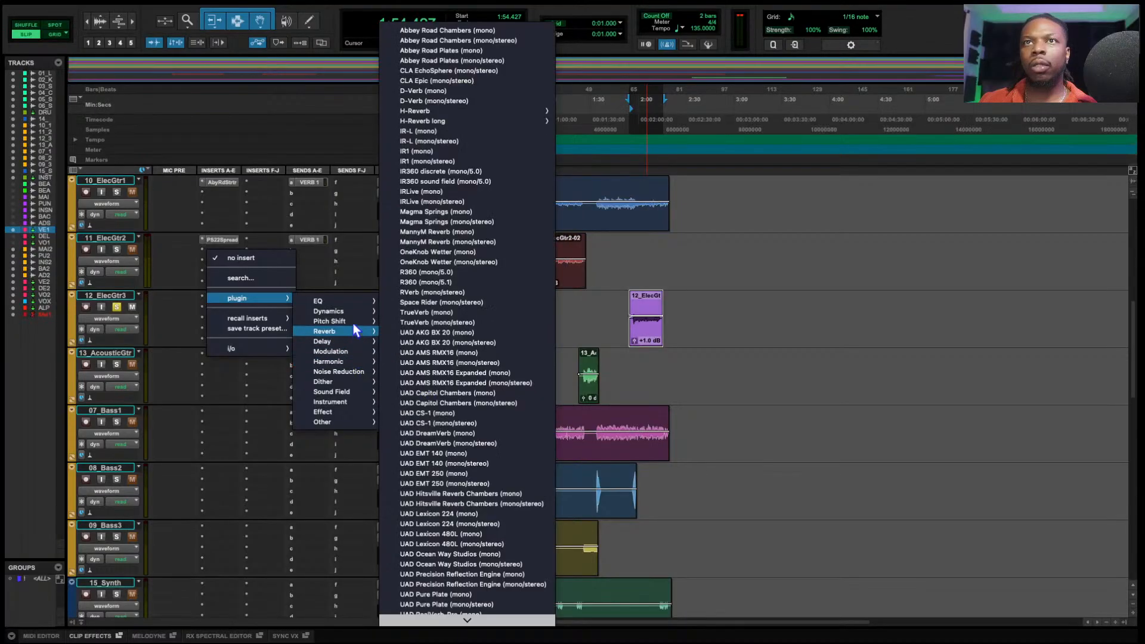
pyautogui.moveTo(354, 312)
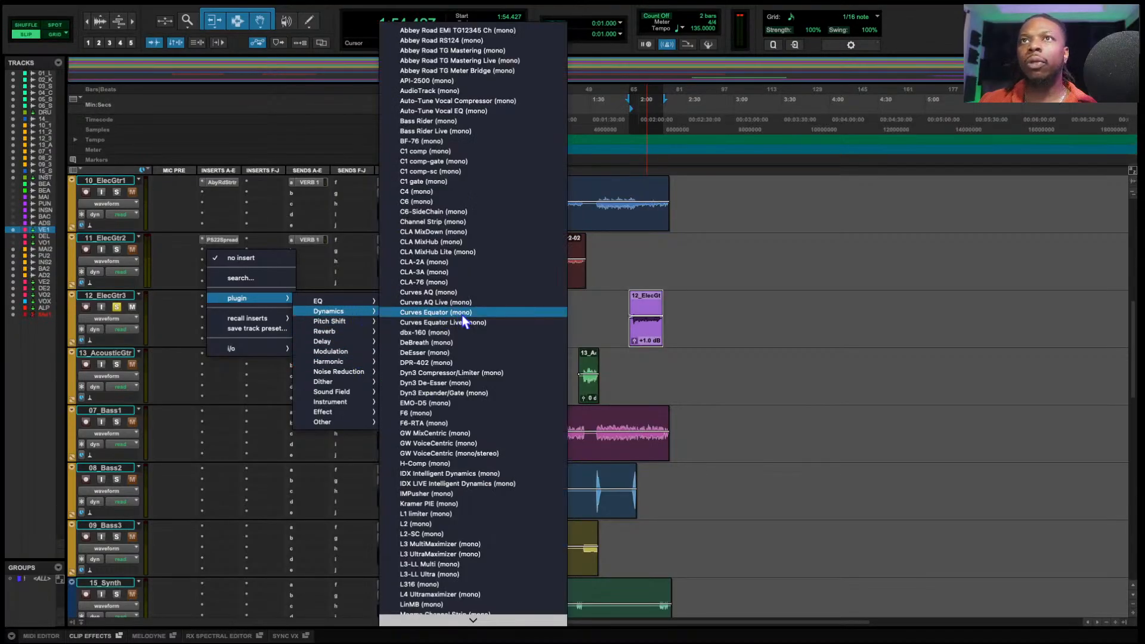
pyautogui.scroll(-8, 457, 335)
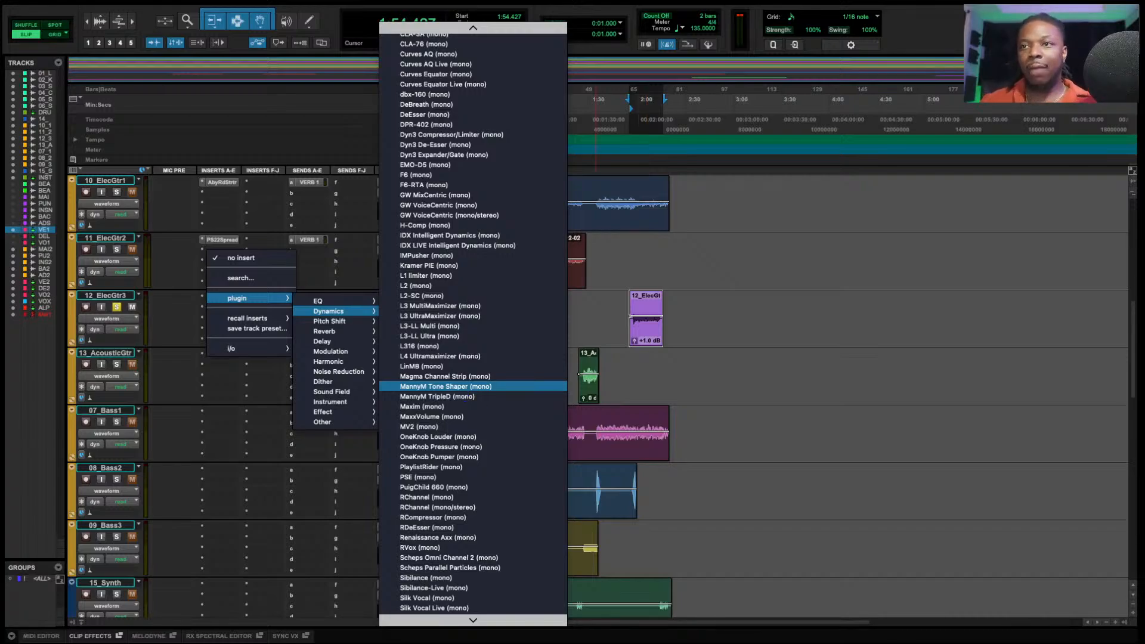
pyautogui.click(483, 387)
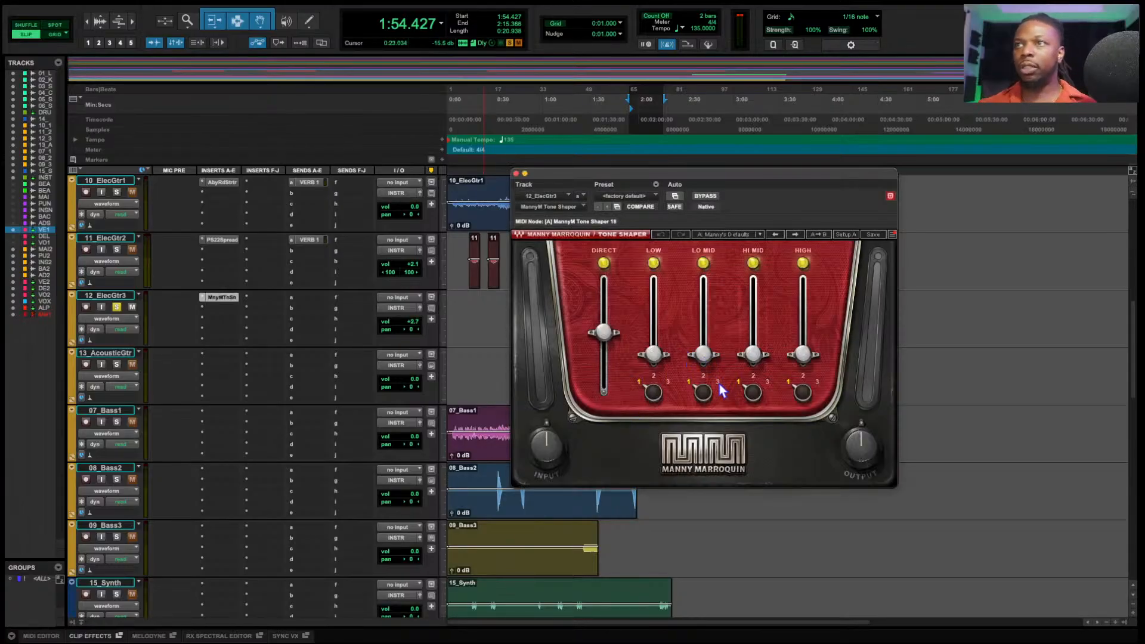
# - Play the 12_ElecGtr3 clip, move the plugin window clear of it, and raise the Tone Shaper's Direct, Hi Mid and High faders
pyautogui.press('space')
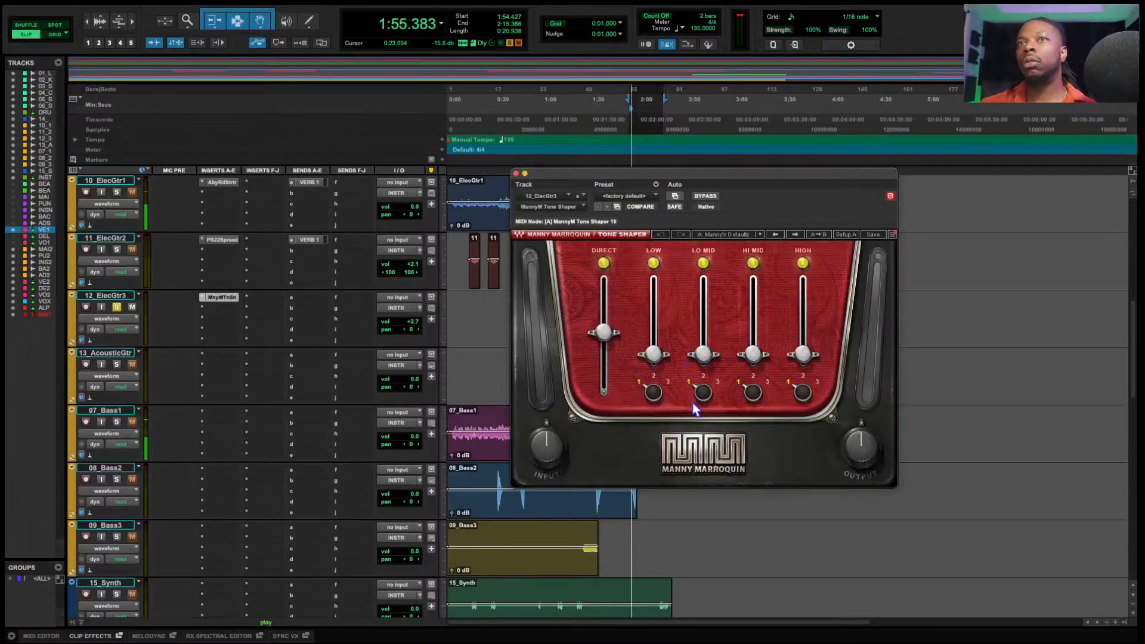
pyautogui.press('space')
pyautogui.press('space')
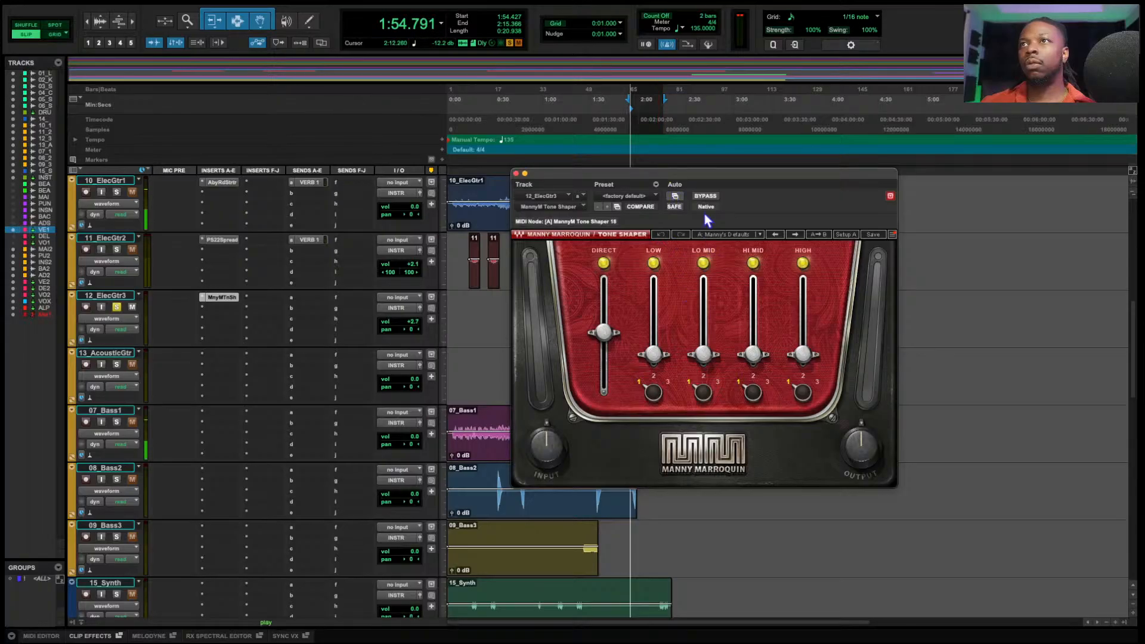
pyautogui.moveTo(700, 175); pyautogui.dragTo(868, 169)
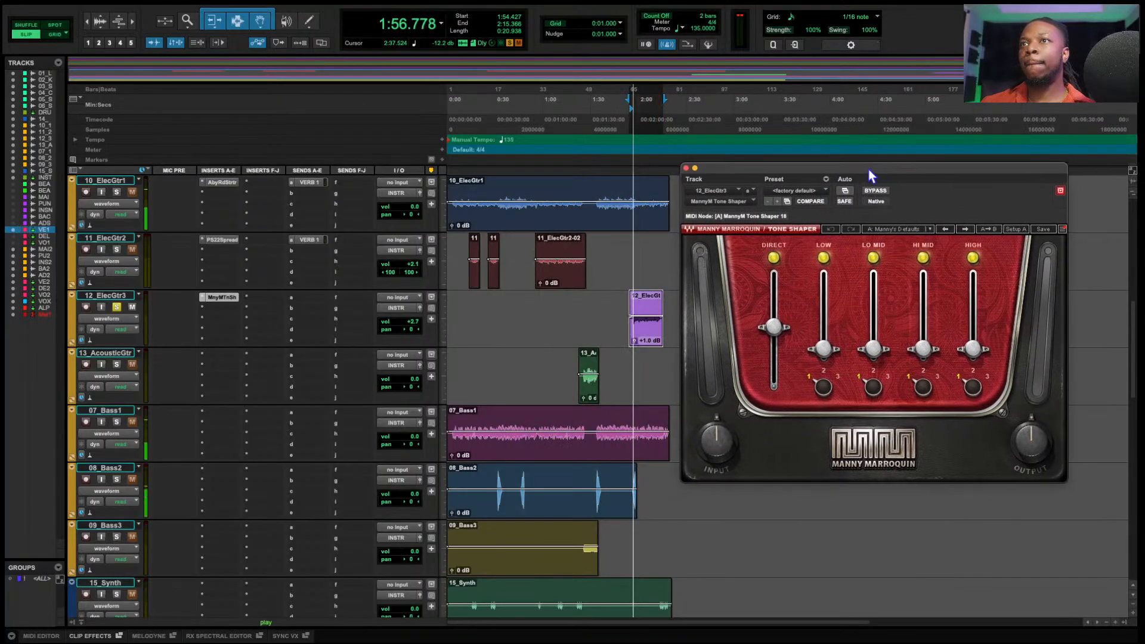
pyautogui.click(775, 328)
pyautogui.moveTo(774, 327); pyautogui.dragTo(774, 314)
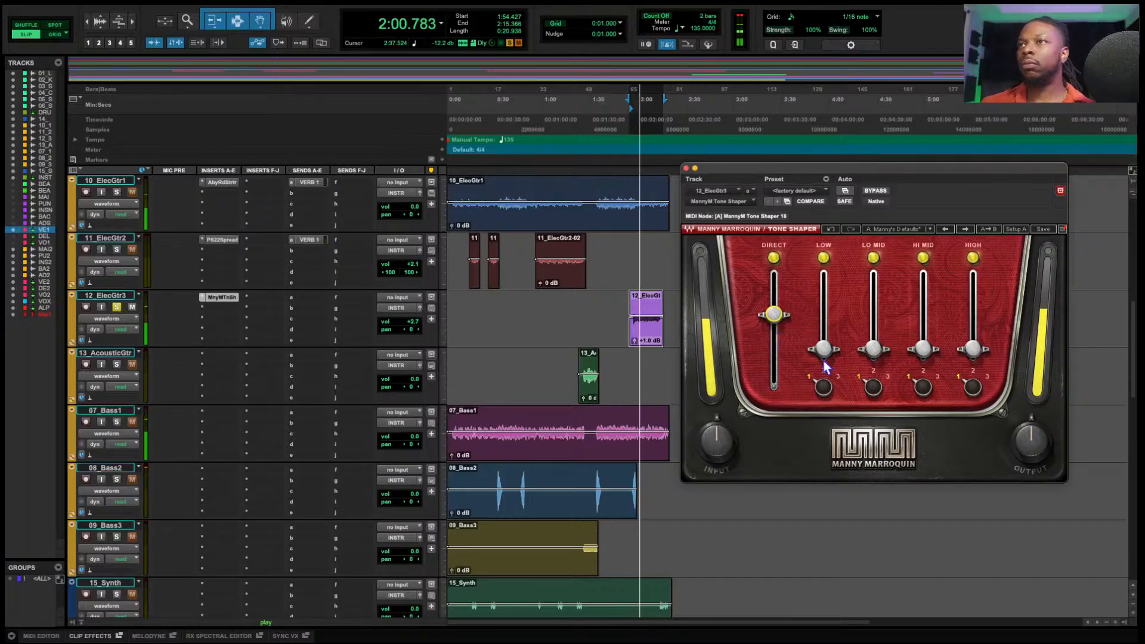
pyautogui.moveTo(924, 353); pyautogui.dragTo(924, 321)
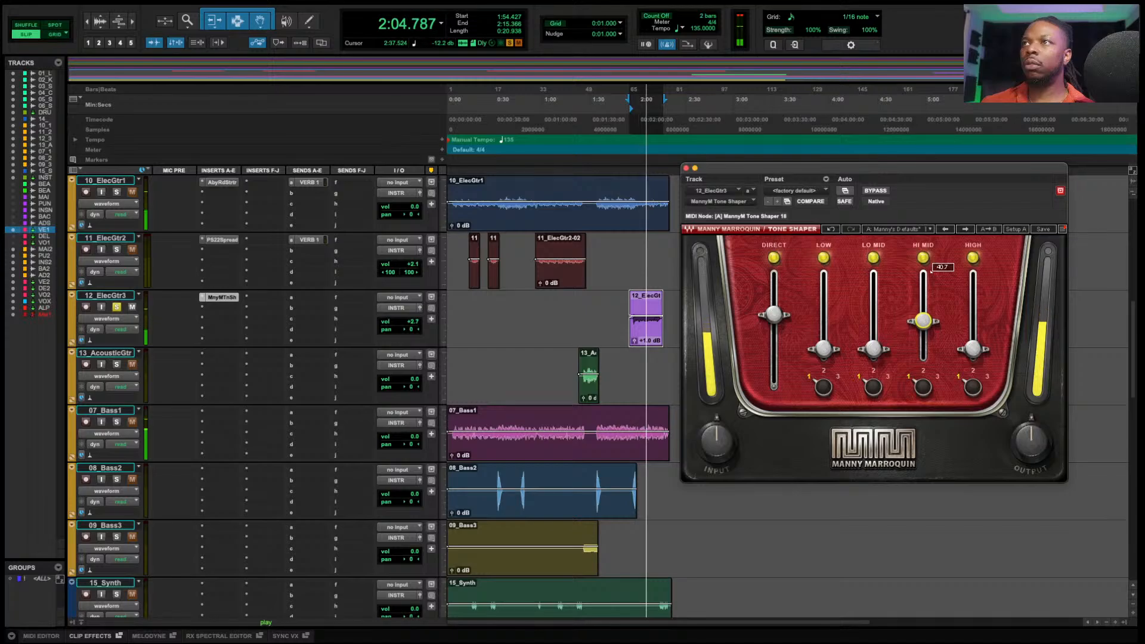
pyautogui.moveTo(974, 352); pyautogui.dragTo(974, 307)
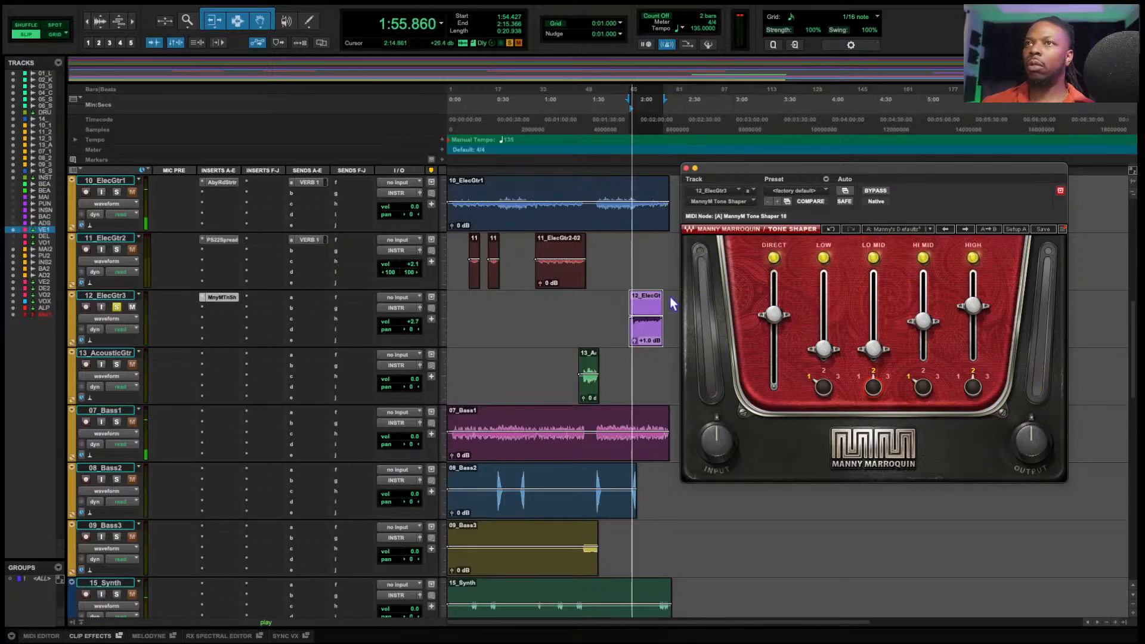
# - Compare 12_ElecGtr3 with the Tone Shaper bypassed and active, and raise its High and Hi Mid faders slightly
pyautogui.click(885, 190)
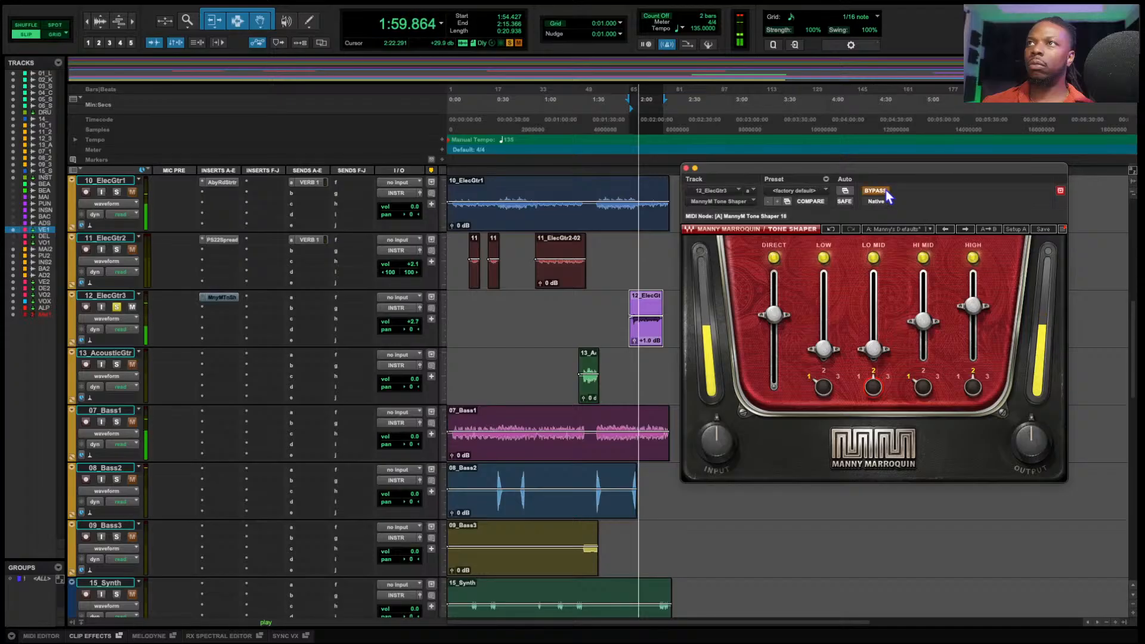
pyautogui.click(883, 191)
pyautogui.moveTo(972, 304); pyautogui.dragTo(931, 321)
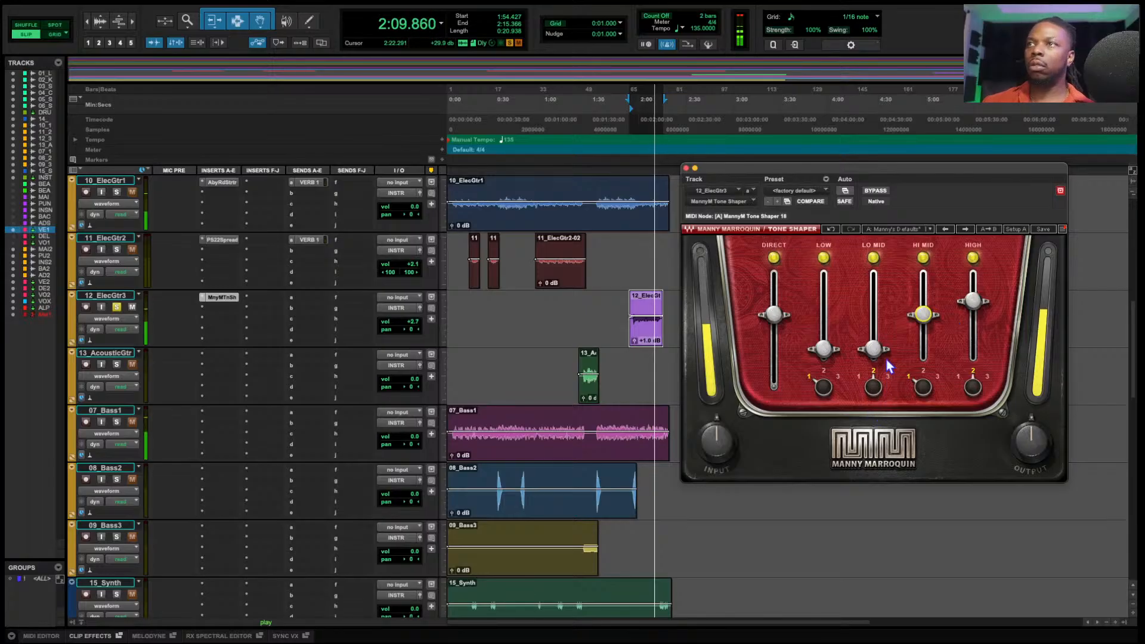
# - Add a send from 12_ElecGtr3 to the VERB 1 stereo bus at -7.5 dB and unsolo the track
pyautogui.click(313, 297)
pyautogui.moveTo(325, 308)
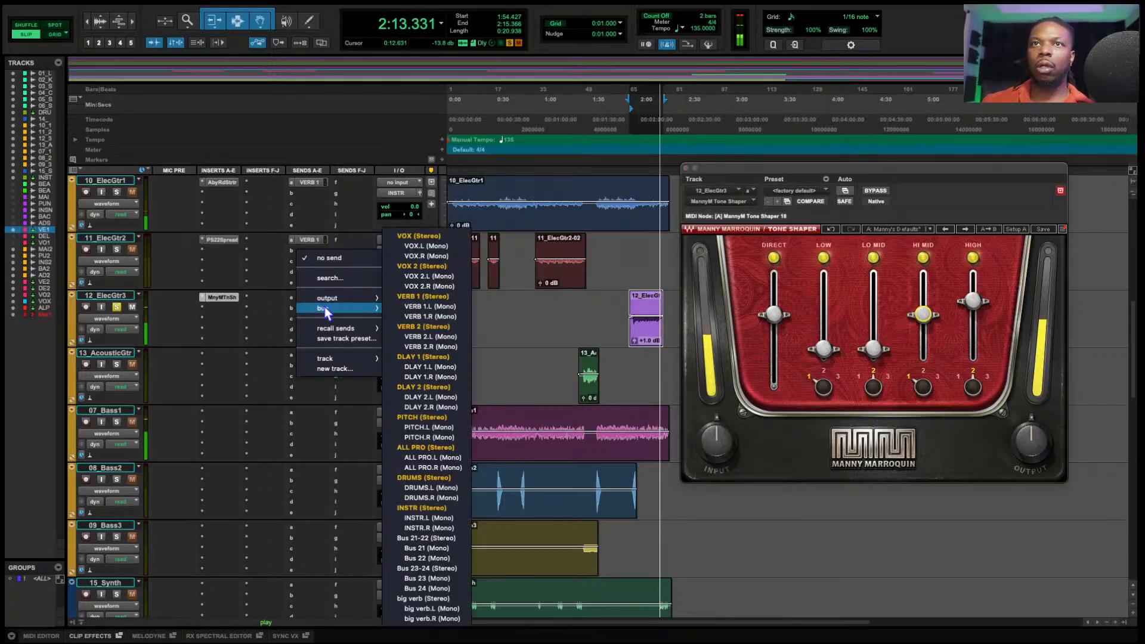
pyautogui.click(422, 296)
pyautogui.moveTo(809, 348); pyautogui.dragTo(809, 260)
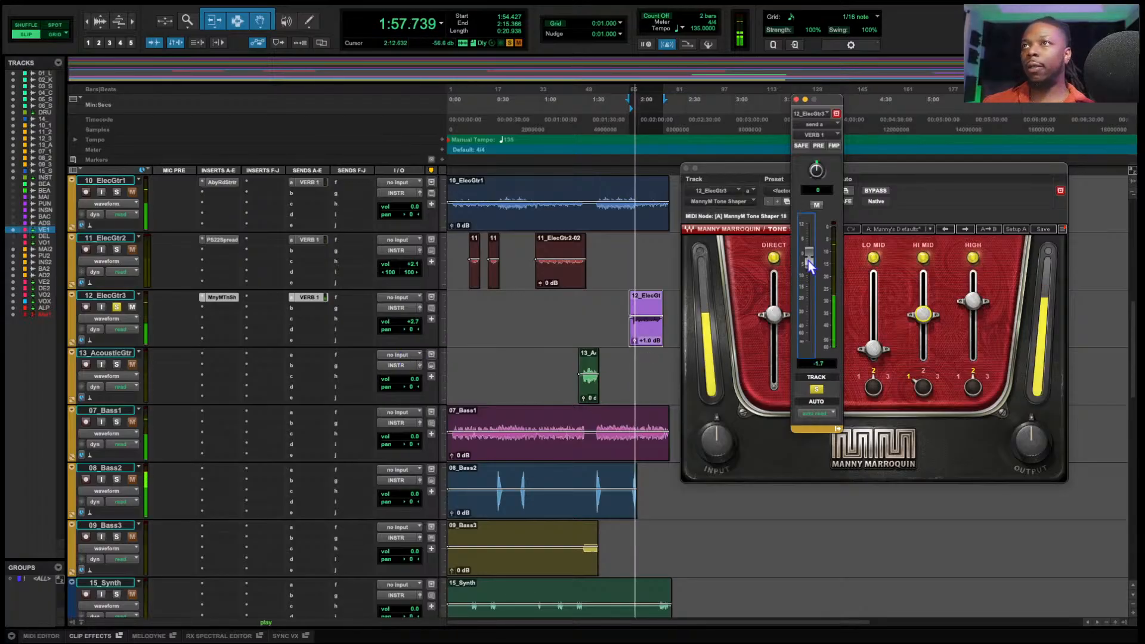
pyautogui.moveTo(809, 266); pyautogui.dragTo(810, 278)
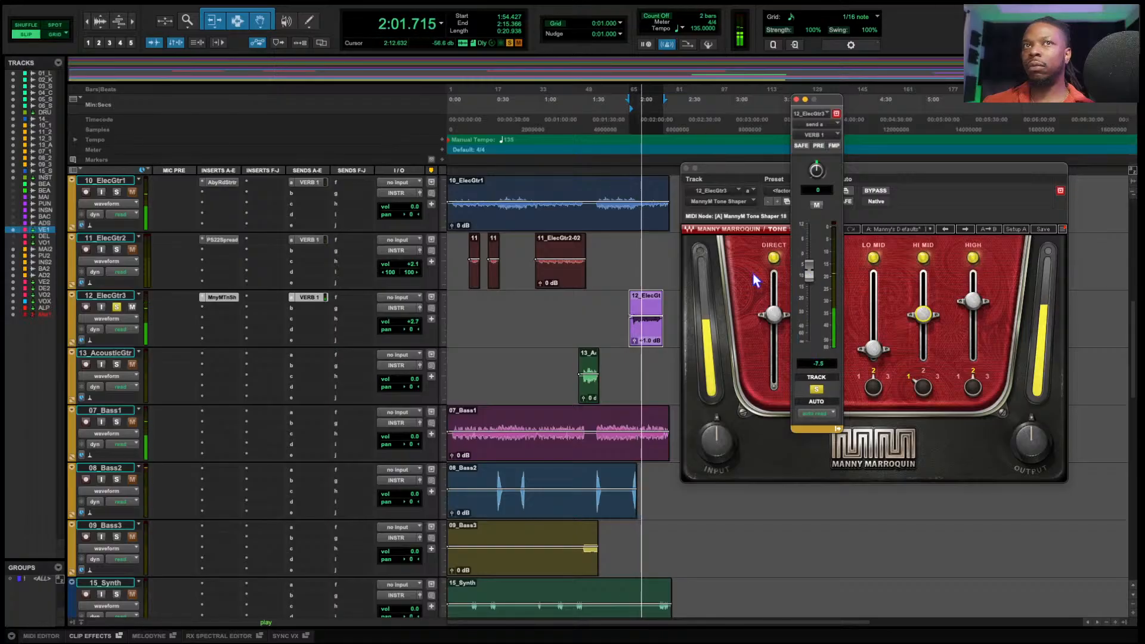
pyautogui.click(116, 307)
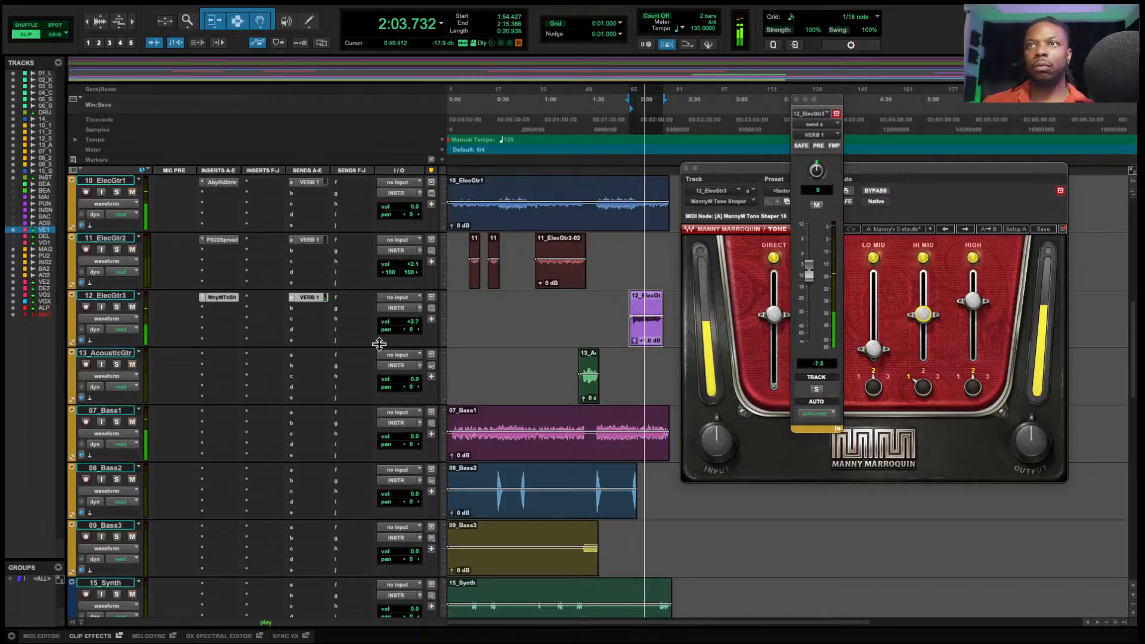